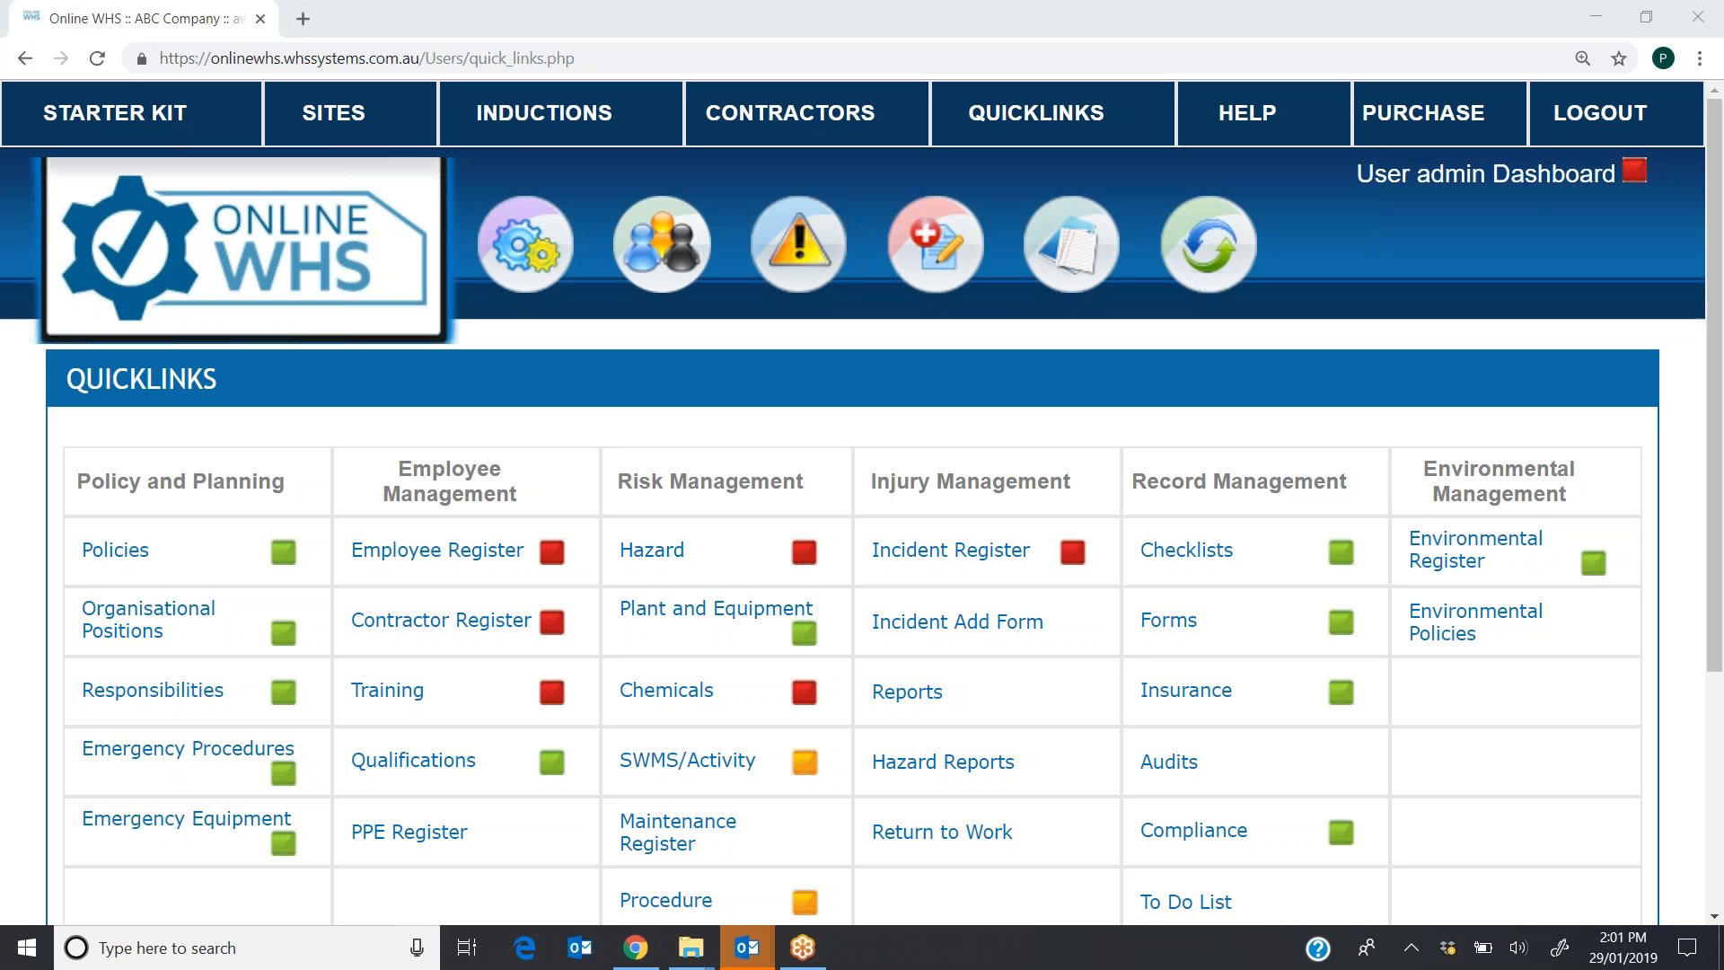
# - Start a new emergency procedure in the Emergency Procedures register and assign it to the Penrith site
pyautogui.click(201, 762)
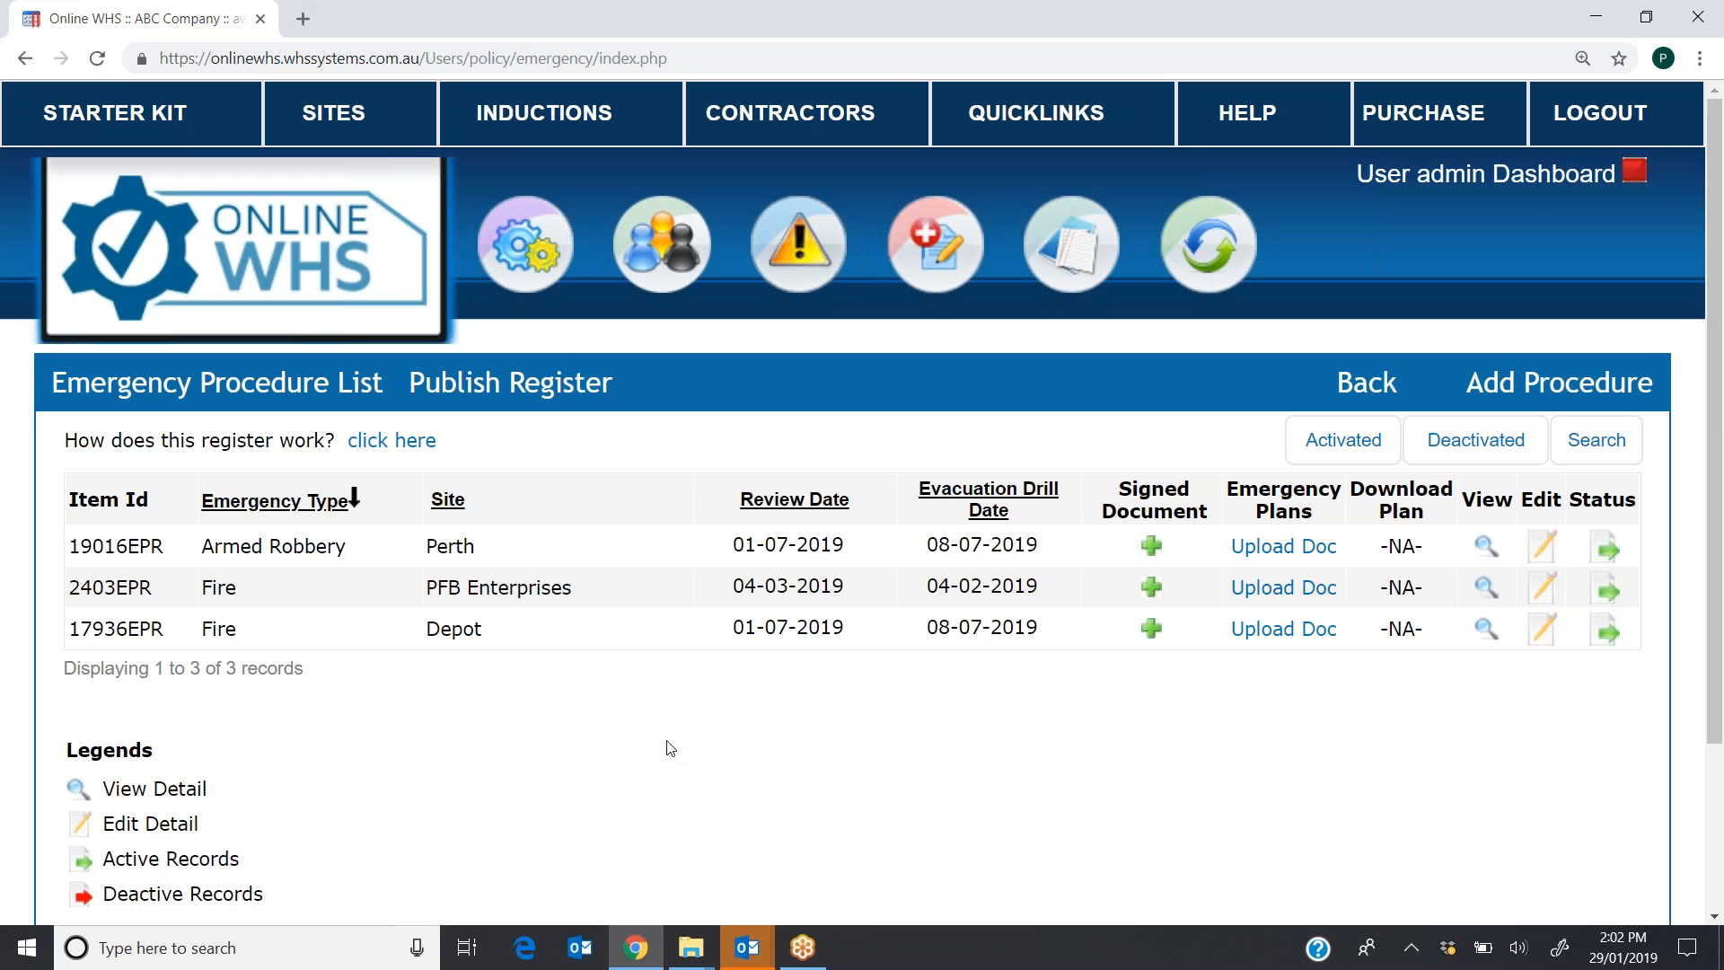
pyautogui.click(1593, 388)
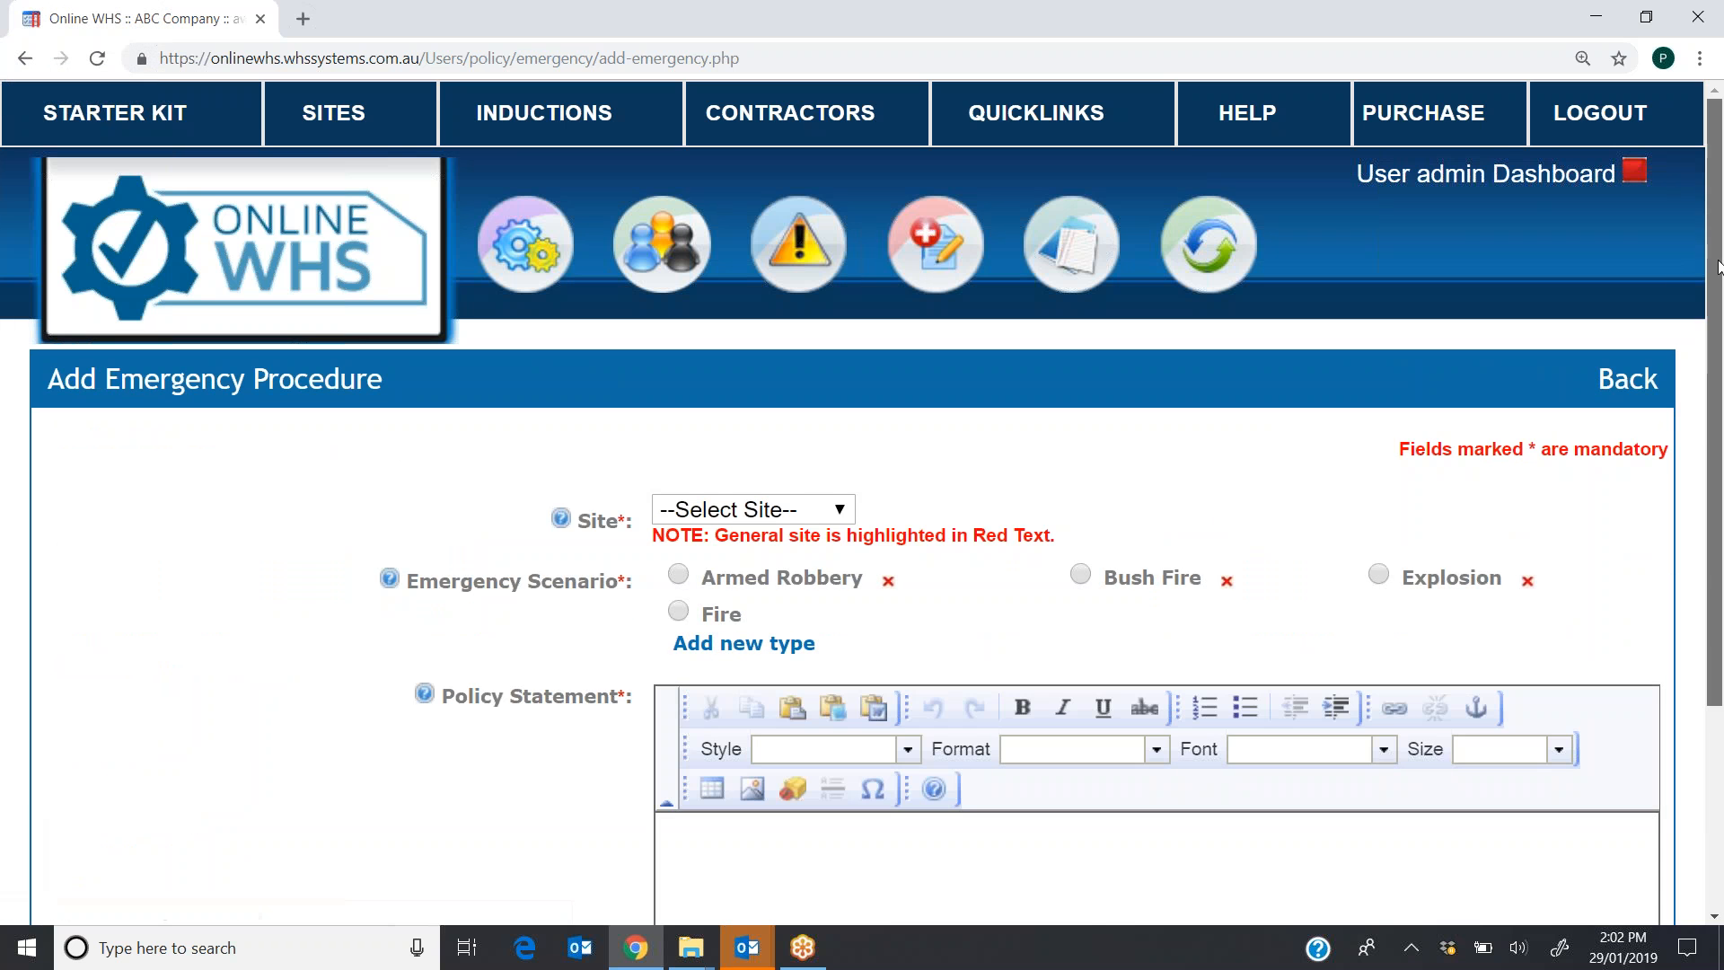
pyautogui.scroll(-3, 1681, 278)
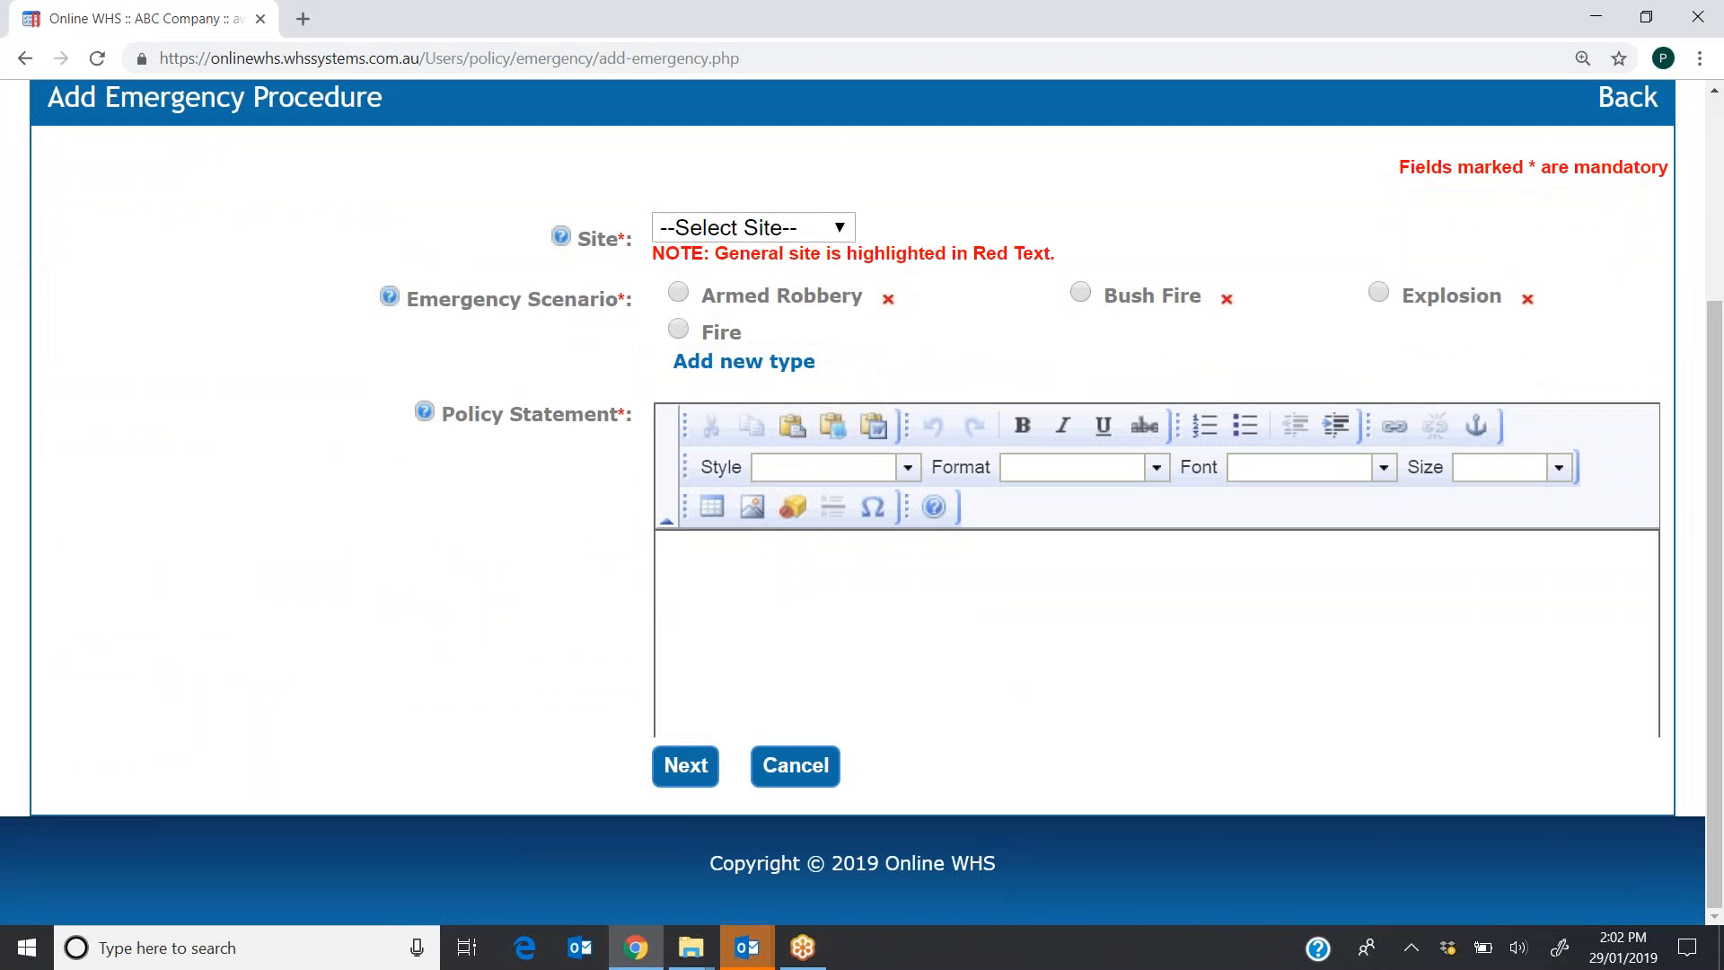
pyautogui.click(842, 228)
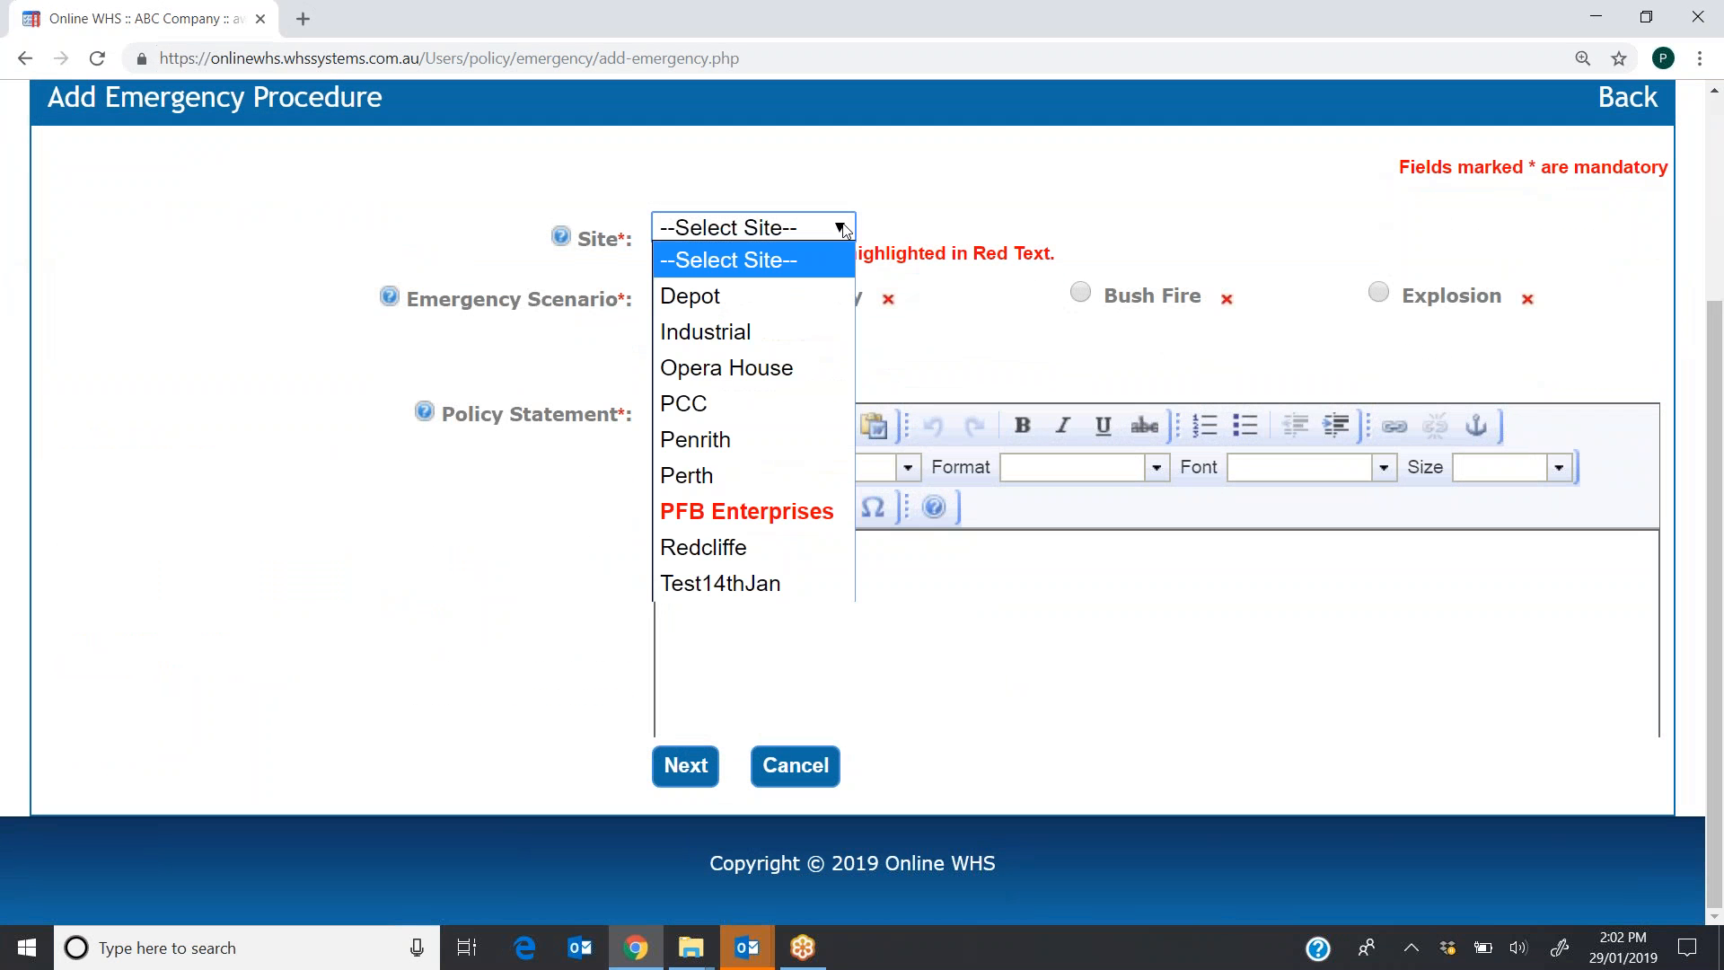
pyautogui.click(751, 368)
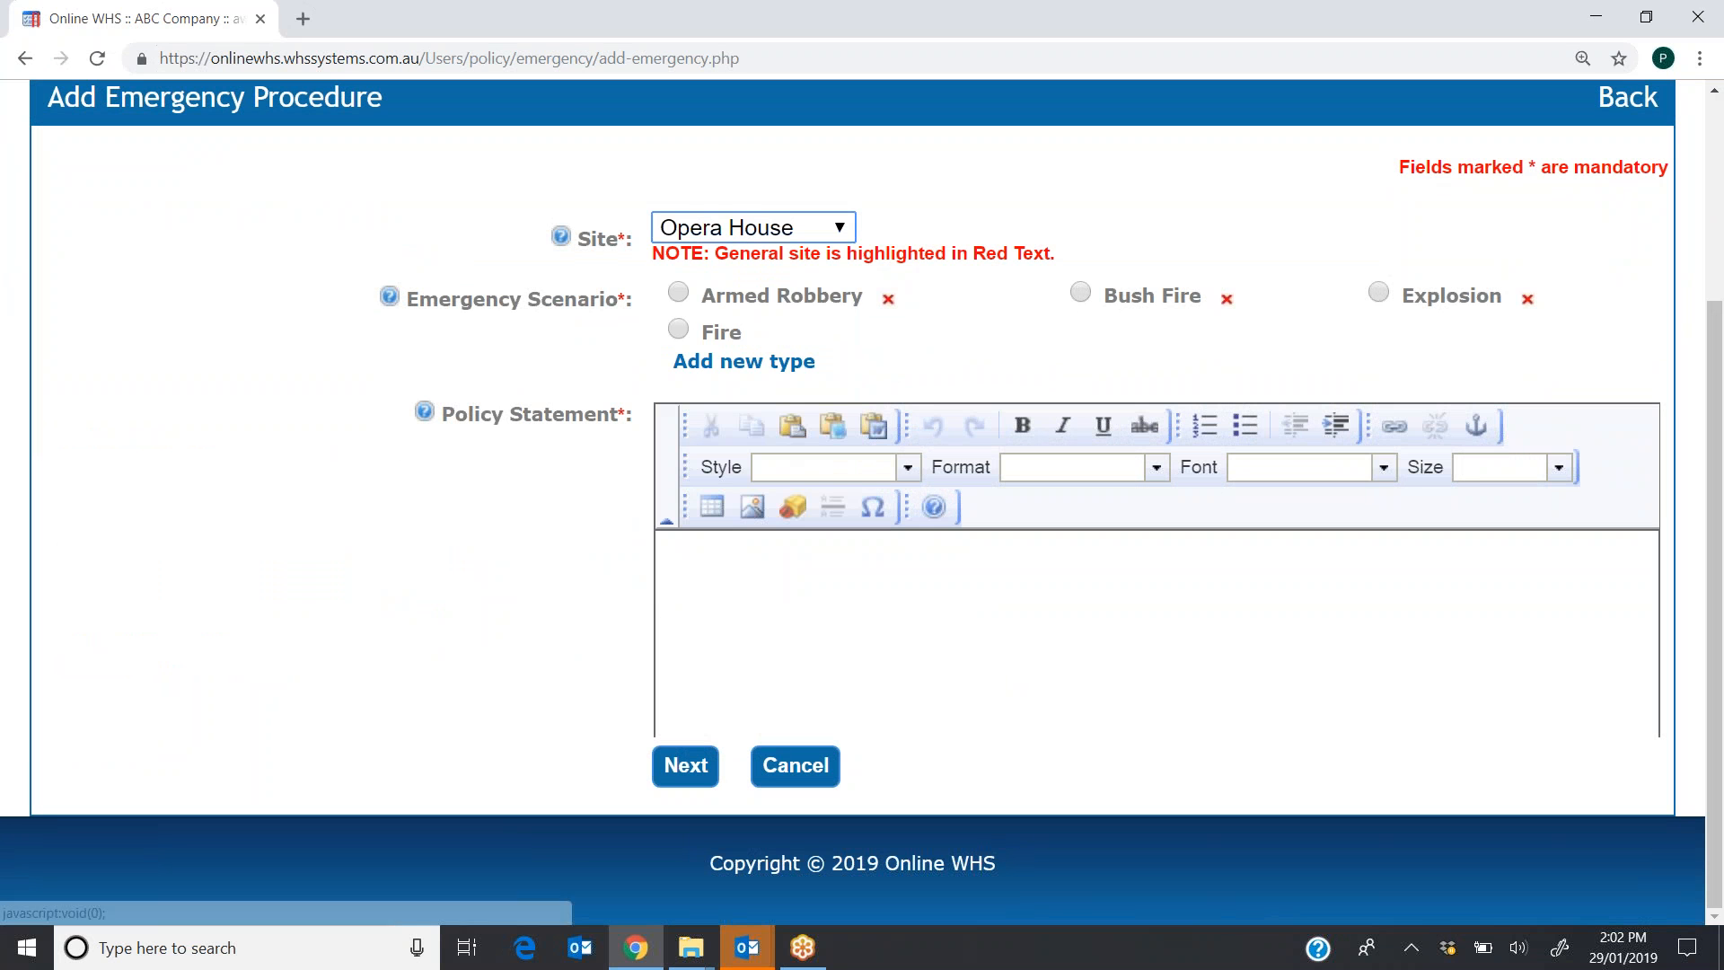
pyautogui.click(839, 228)
pyautogui.click(719, 445)
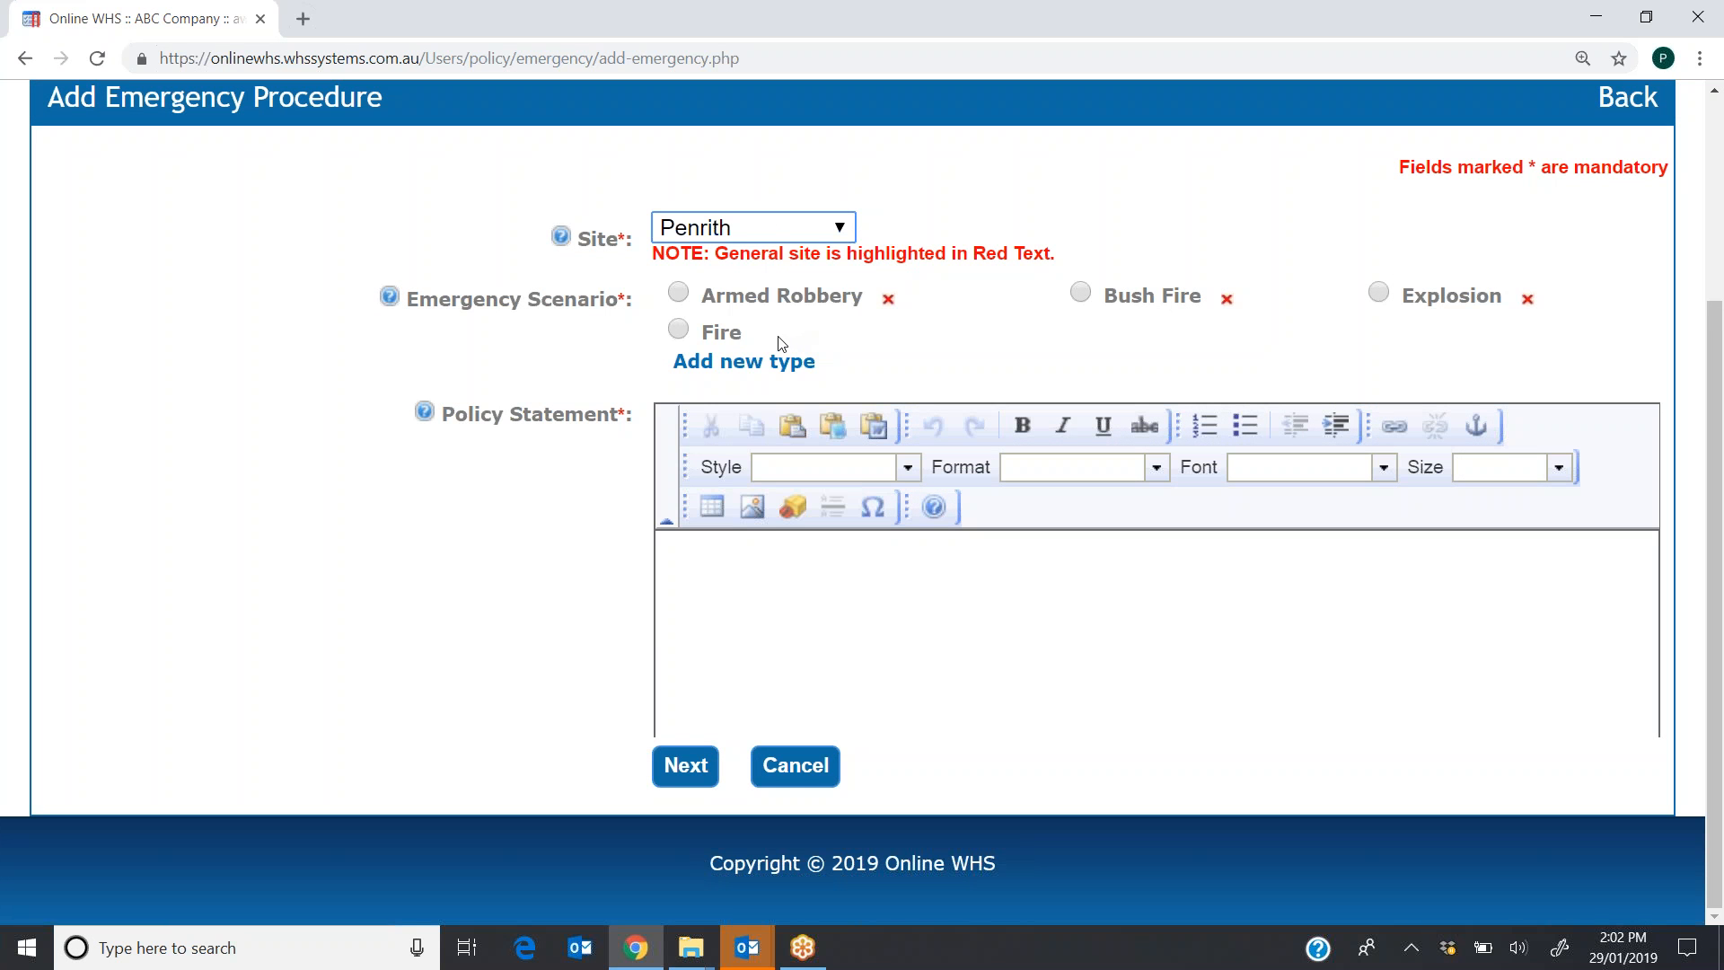
# - Select Fire as the emergency scenario for the new procedure
pyautogui.click(758, 366)
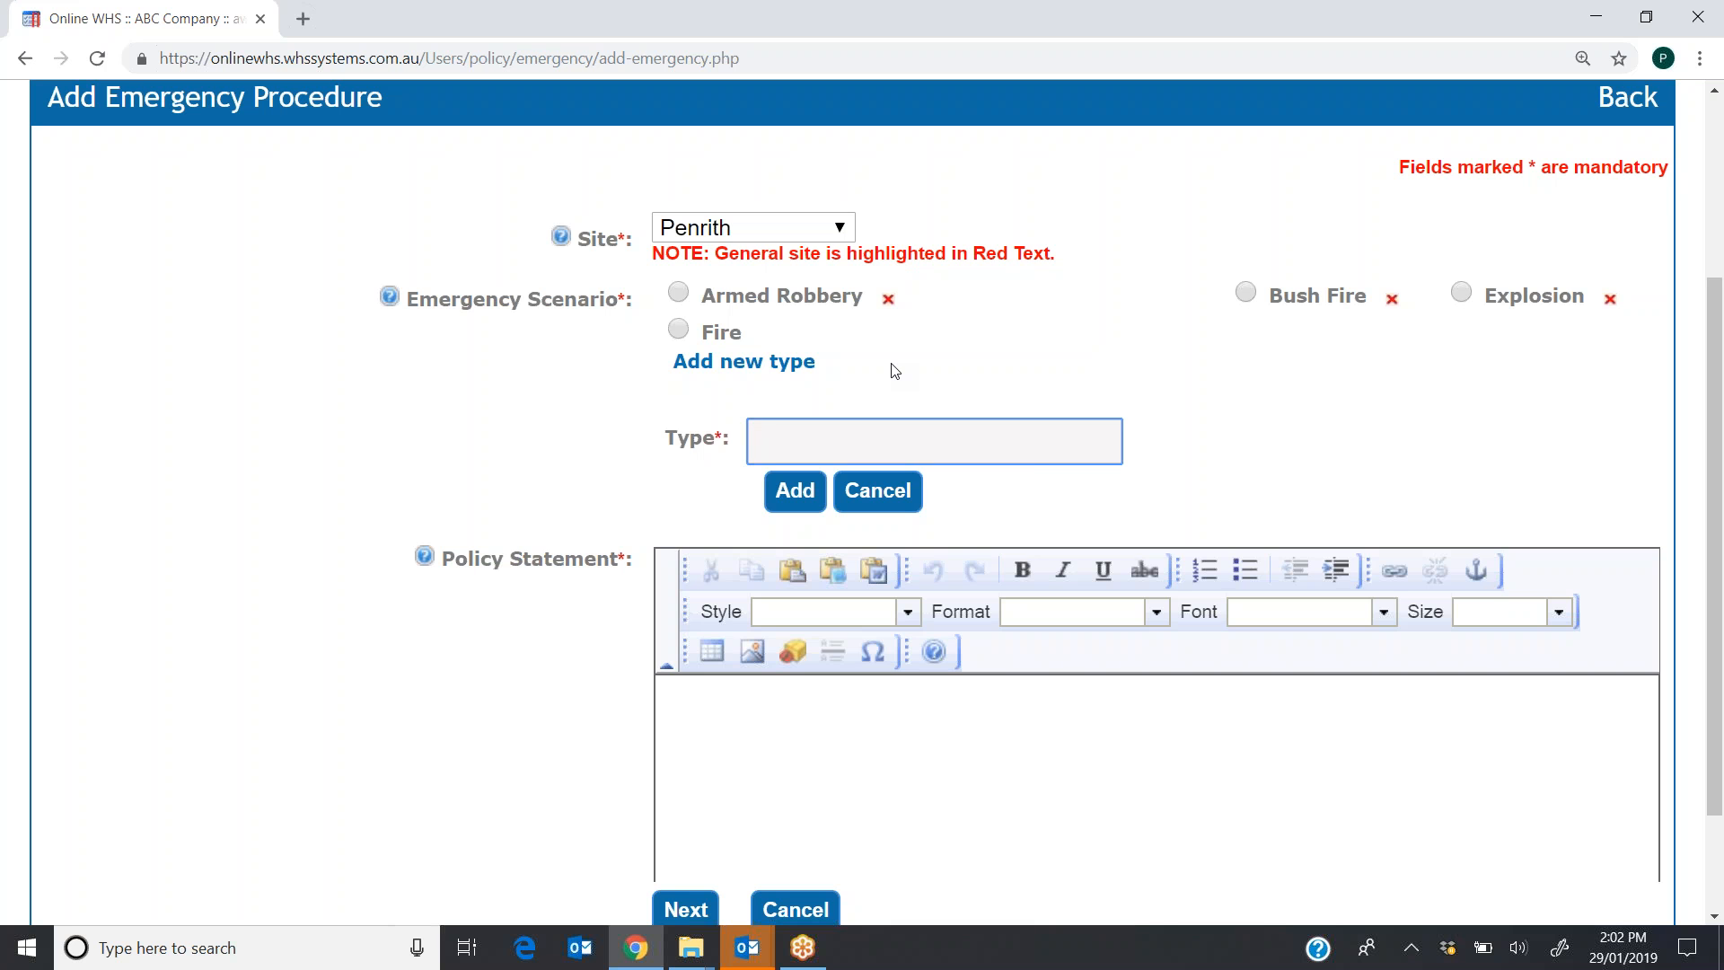
pyautogui.click(876, 494)
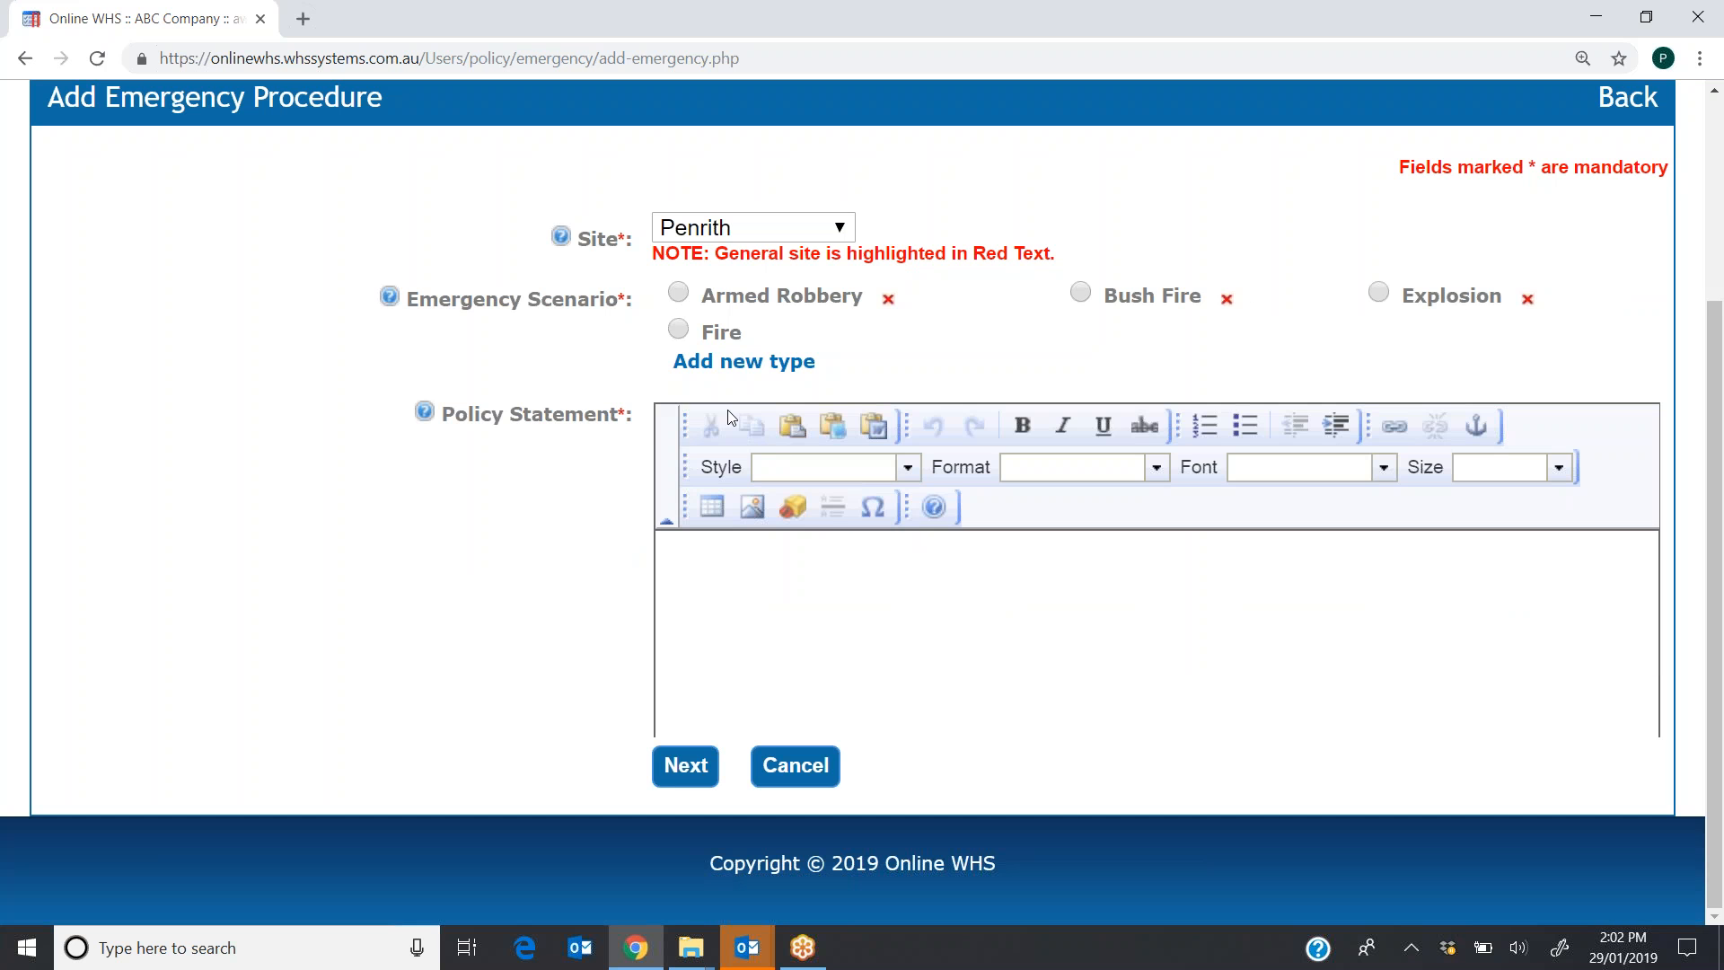
pyautogui.click(681, 332)
# - Write XXX, XXX, XXXXXX and XXXXXXXXXX on separate lines of the policy statement and continue to Step 2
pyautogui.click(778, 587)
pyautogui.write('XXXXXX')
pyautogui.press('Return')
pyautogui.write('XXXXXX')
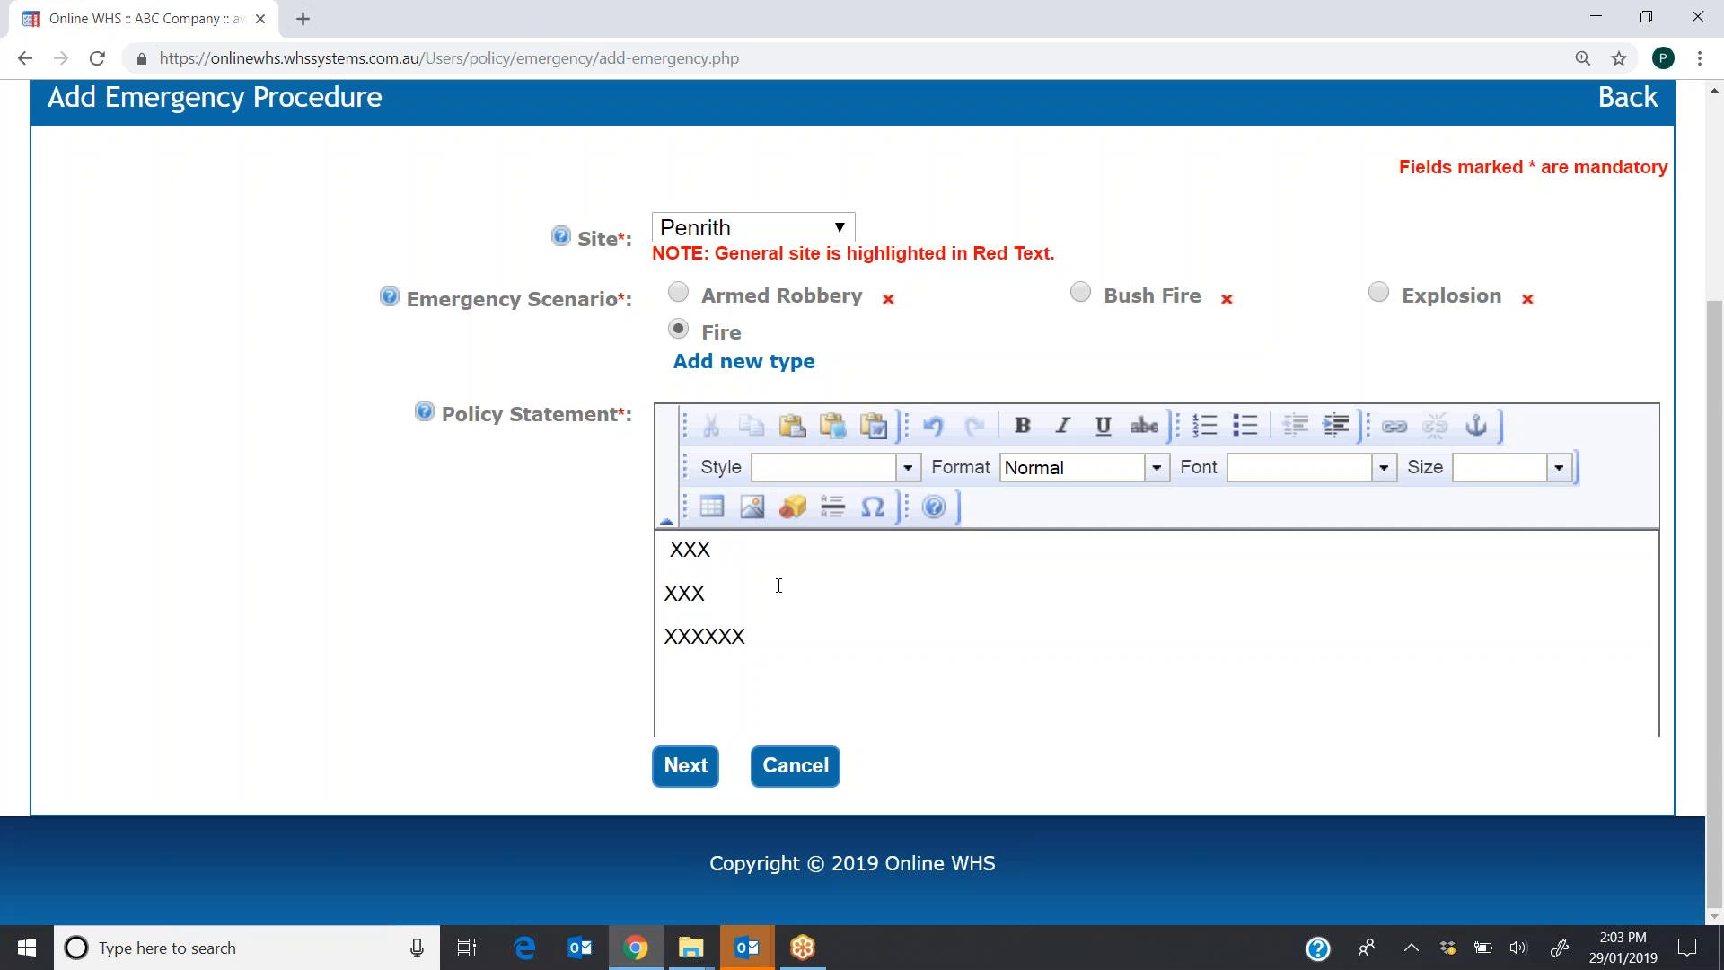
pyautogui.press('Return')
pyautogui.write('XXXXXXXXXX')
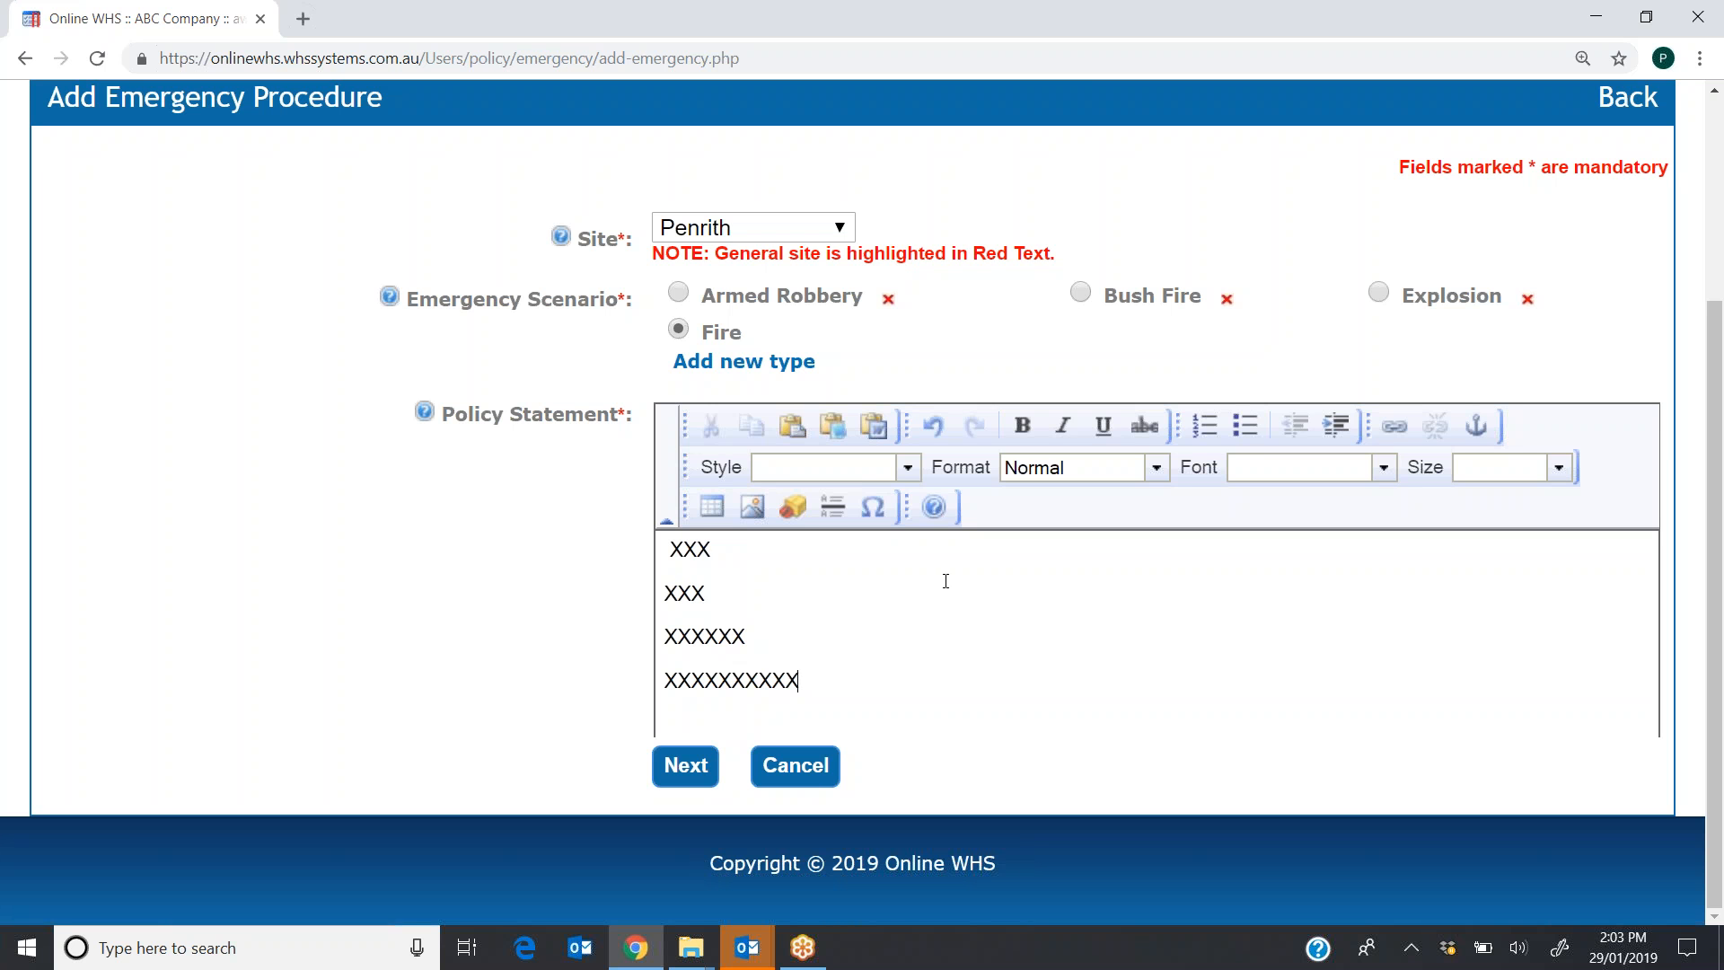
pyautogui.click(669, 770)
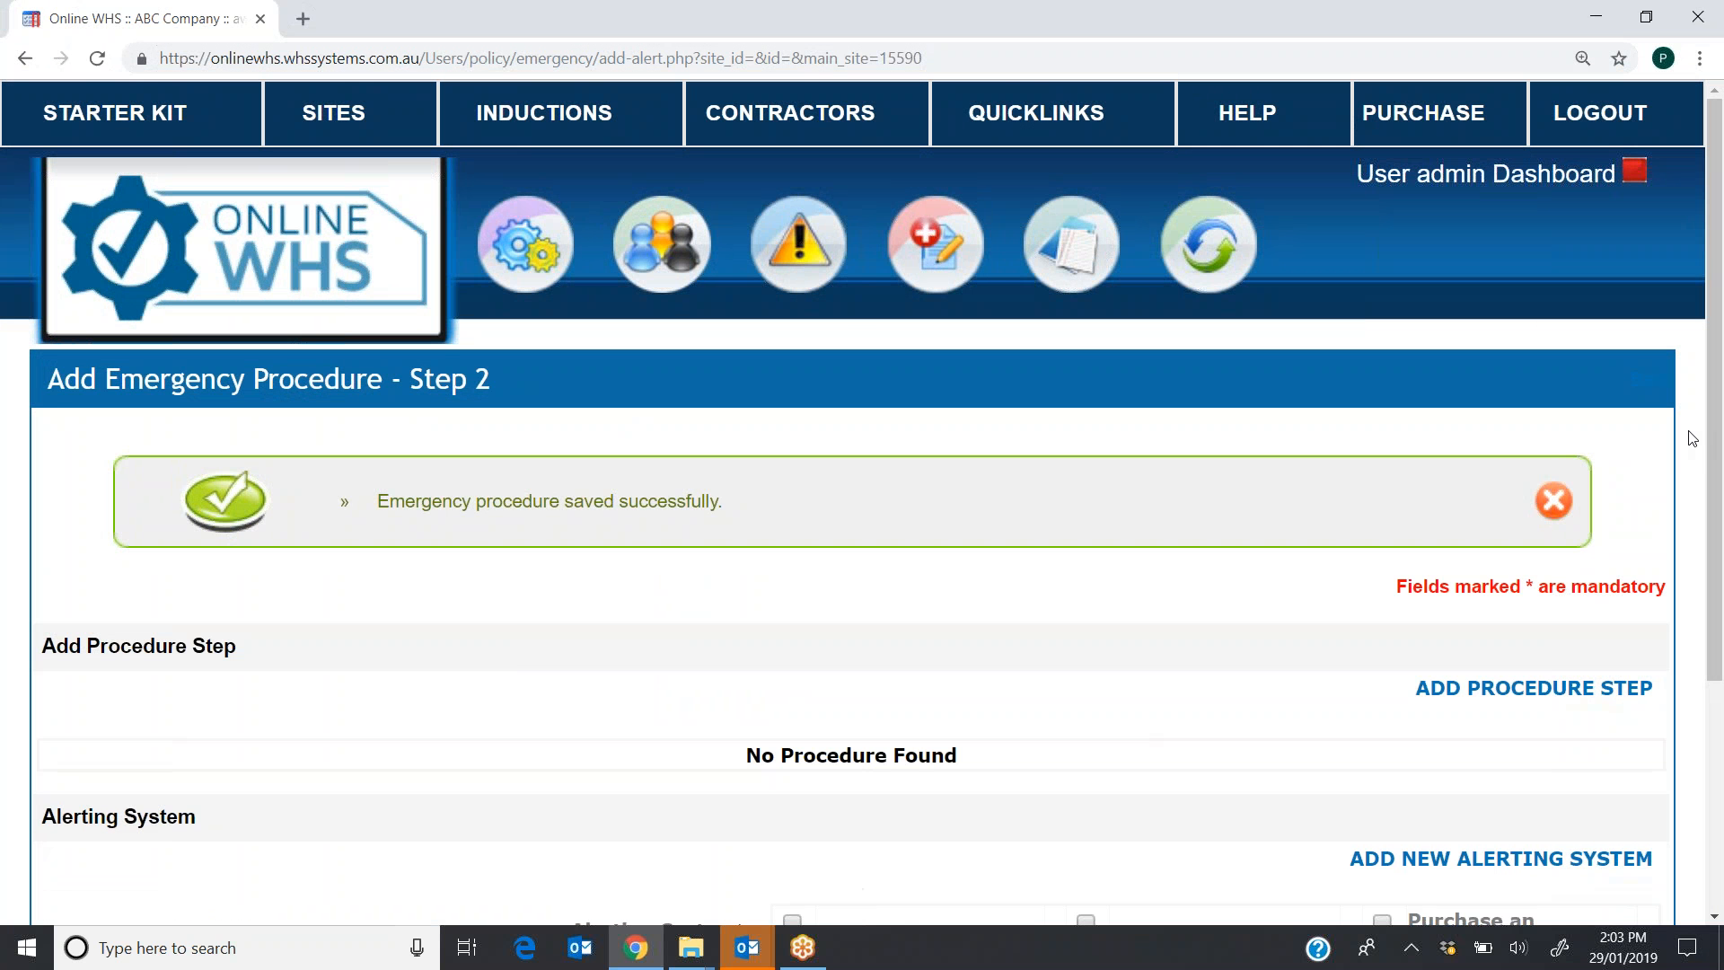
# - Add a procedure step with XXXXXXXXXX as the procedure and XXXXXXXX as the potential hazard
pyautogui.scroll(-3, 1504, 406)
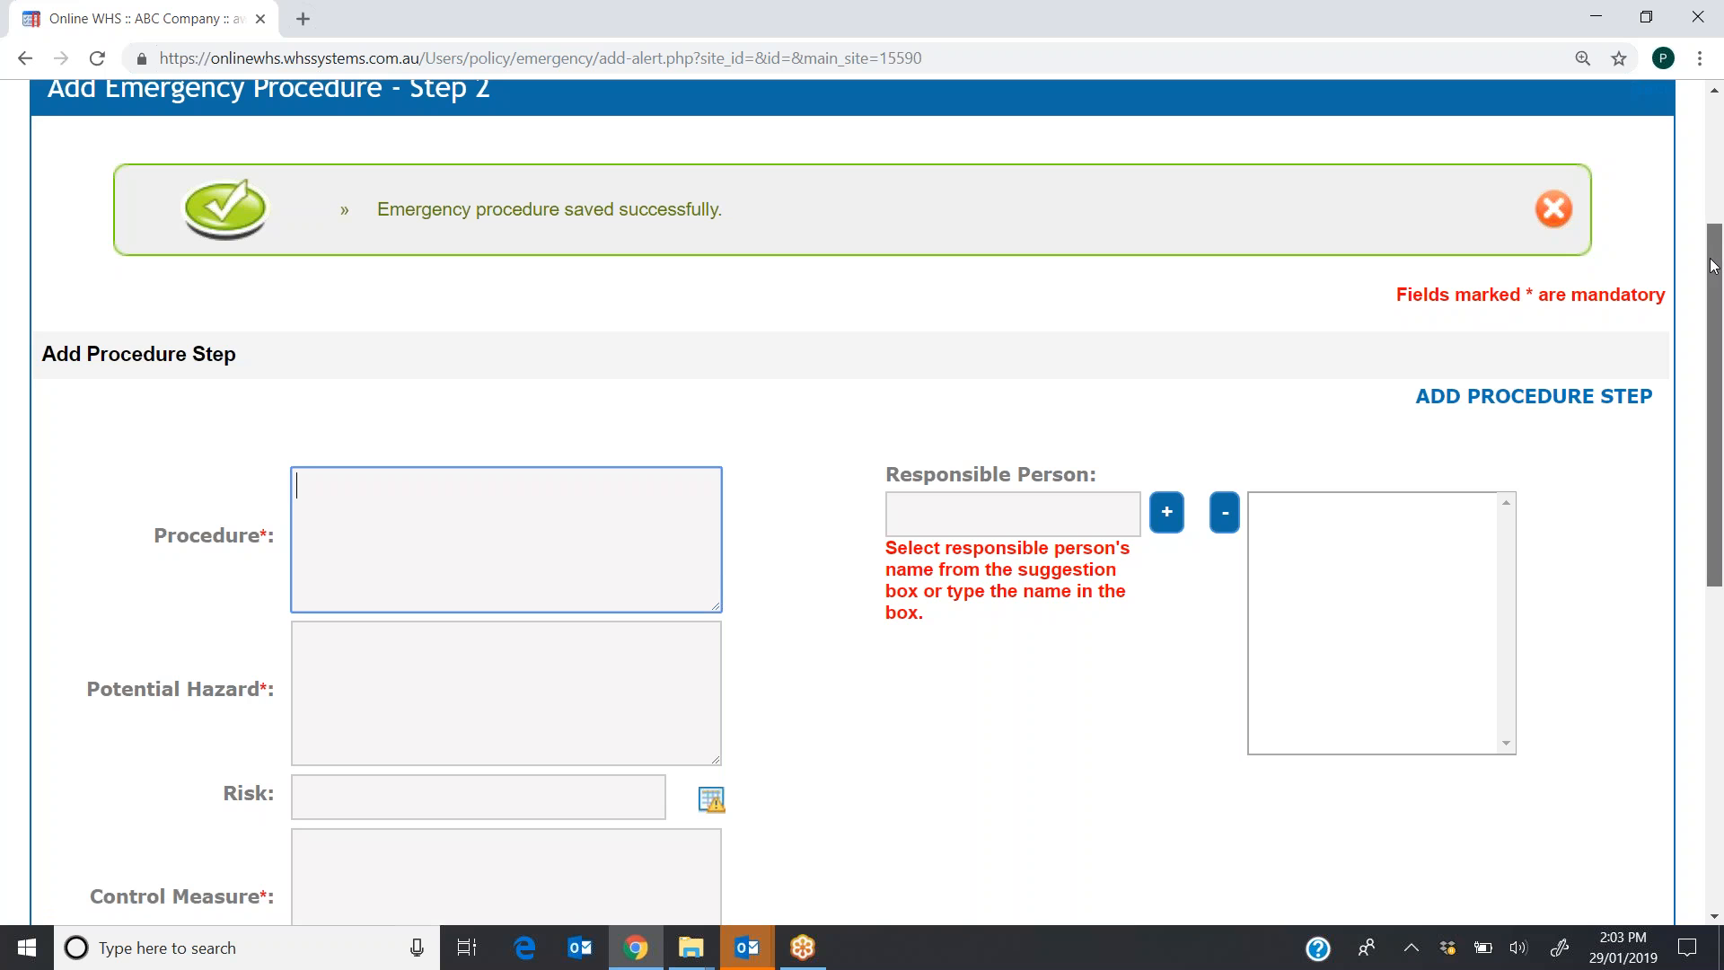
pyautogui.scroll(-3, 1713, 266)
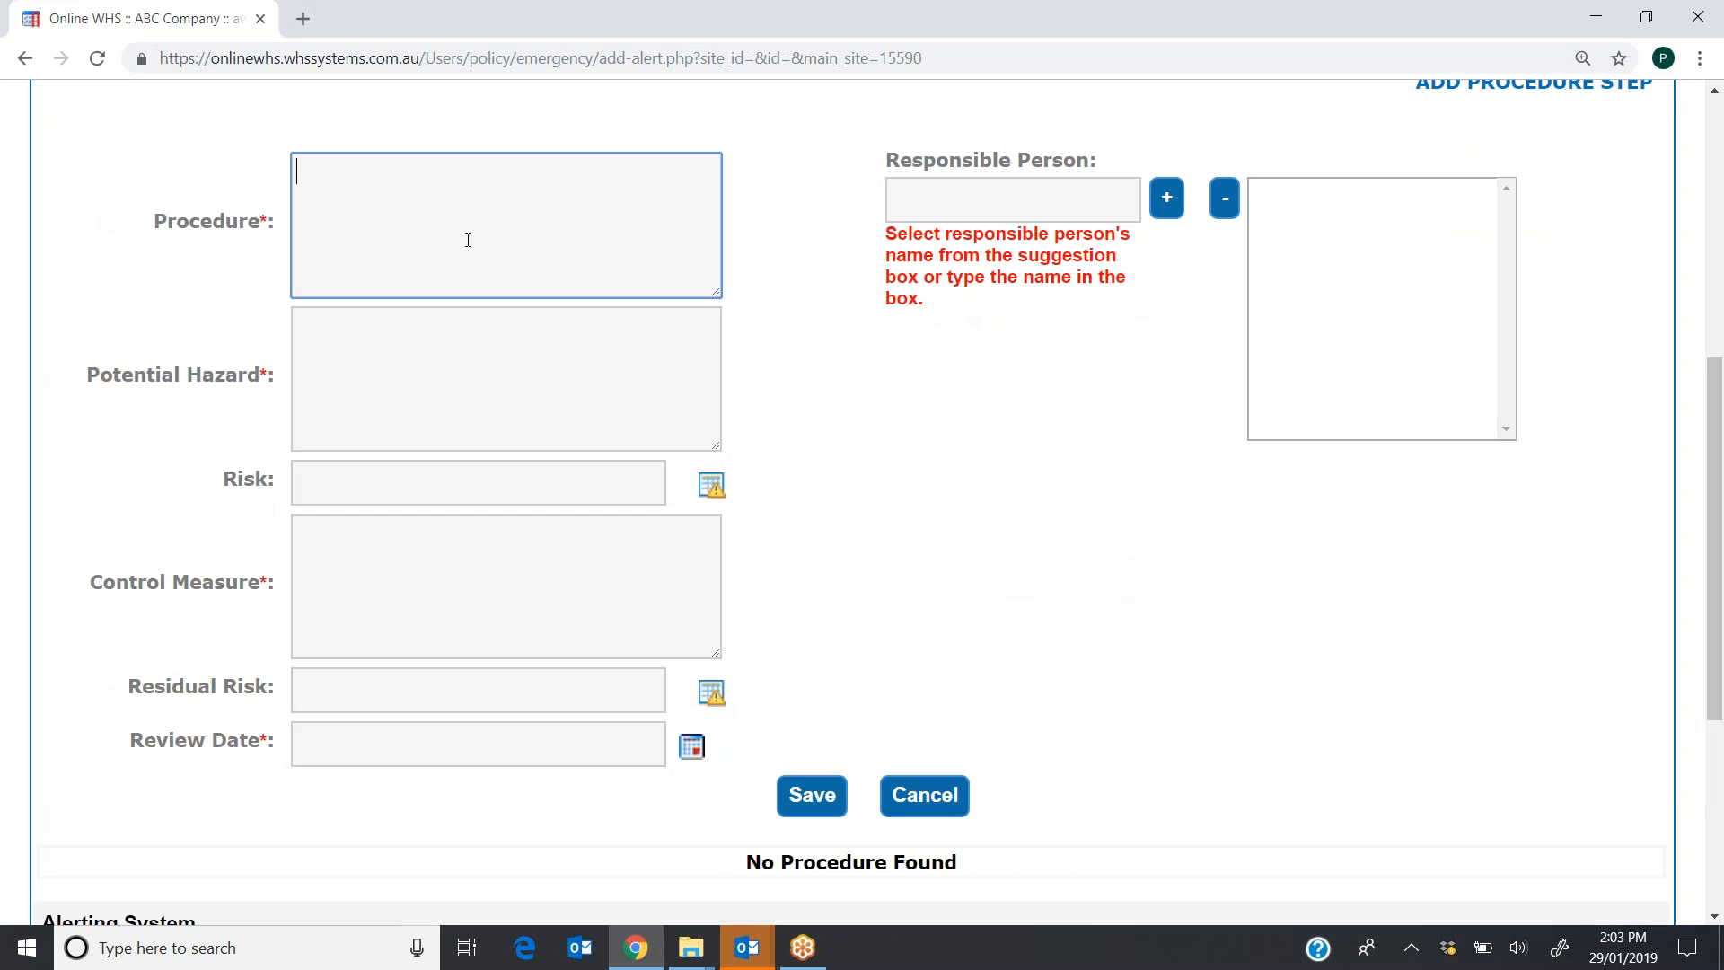
pyautogui.write('XXXXXXXXXX')
pyautogui.click(374, 342)
pyautogui.write('XXXXXXXX')
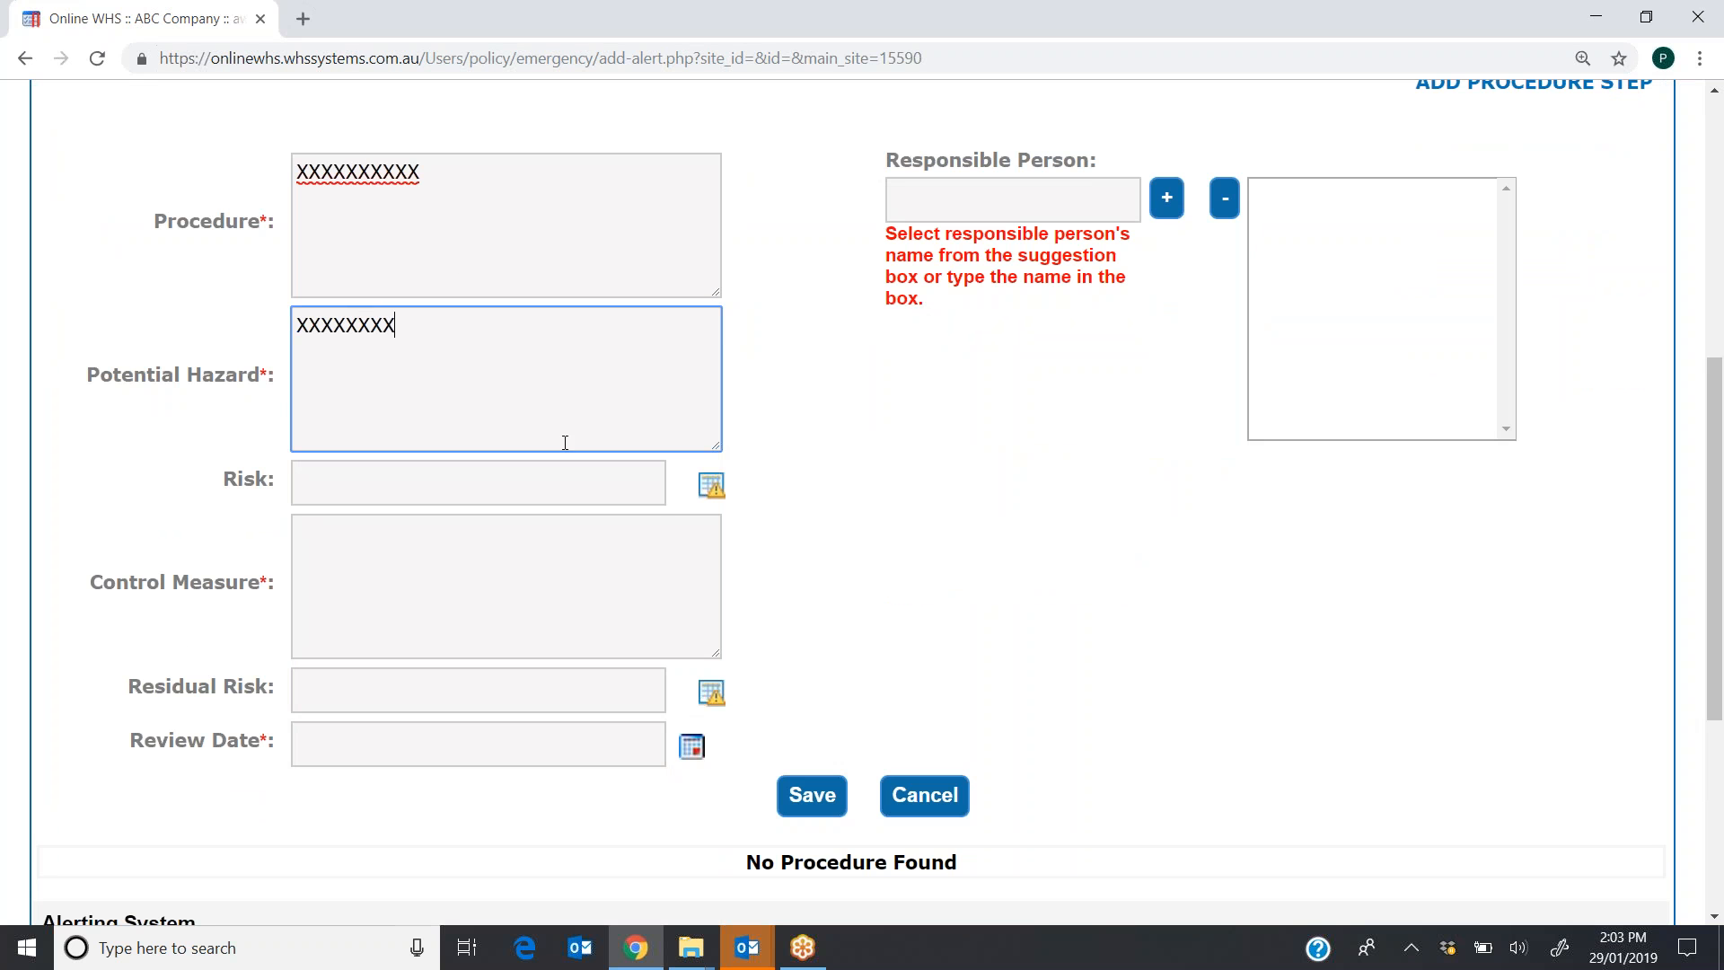
# - Rate the step's risk as 1 in the risk matrix, for likely death, permanent disability or ill health
pyautogui.click(711, 485)
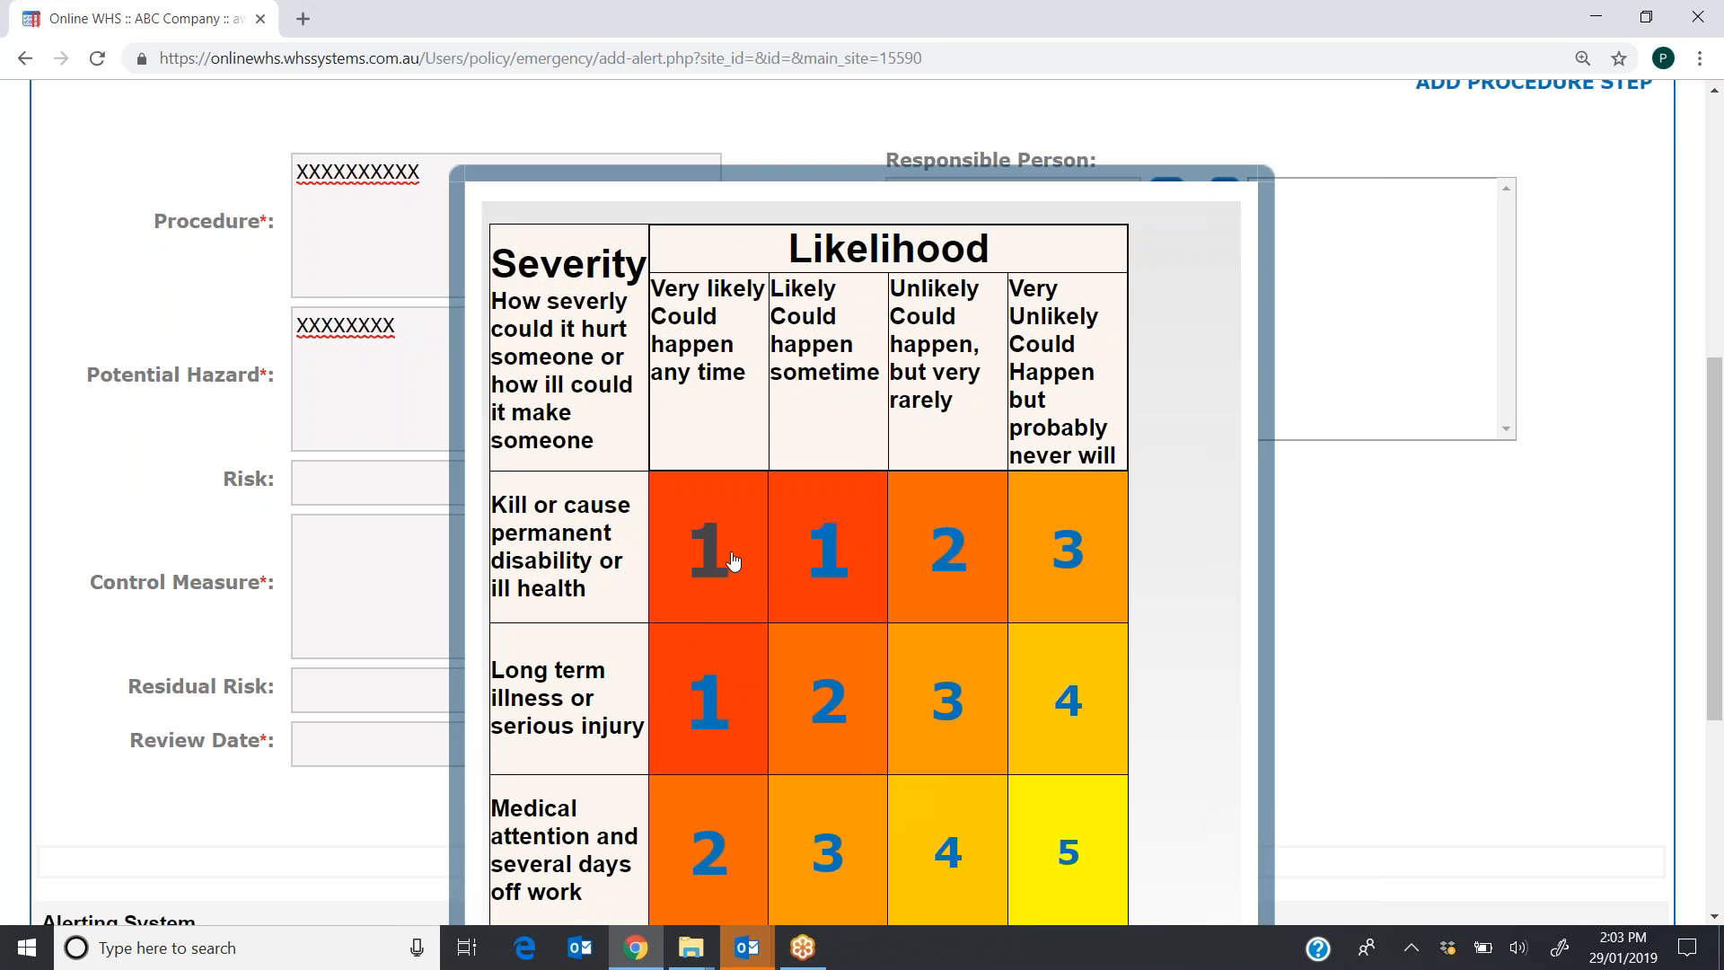
pyautogui.click(829, 552)
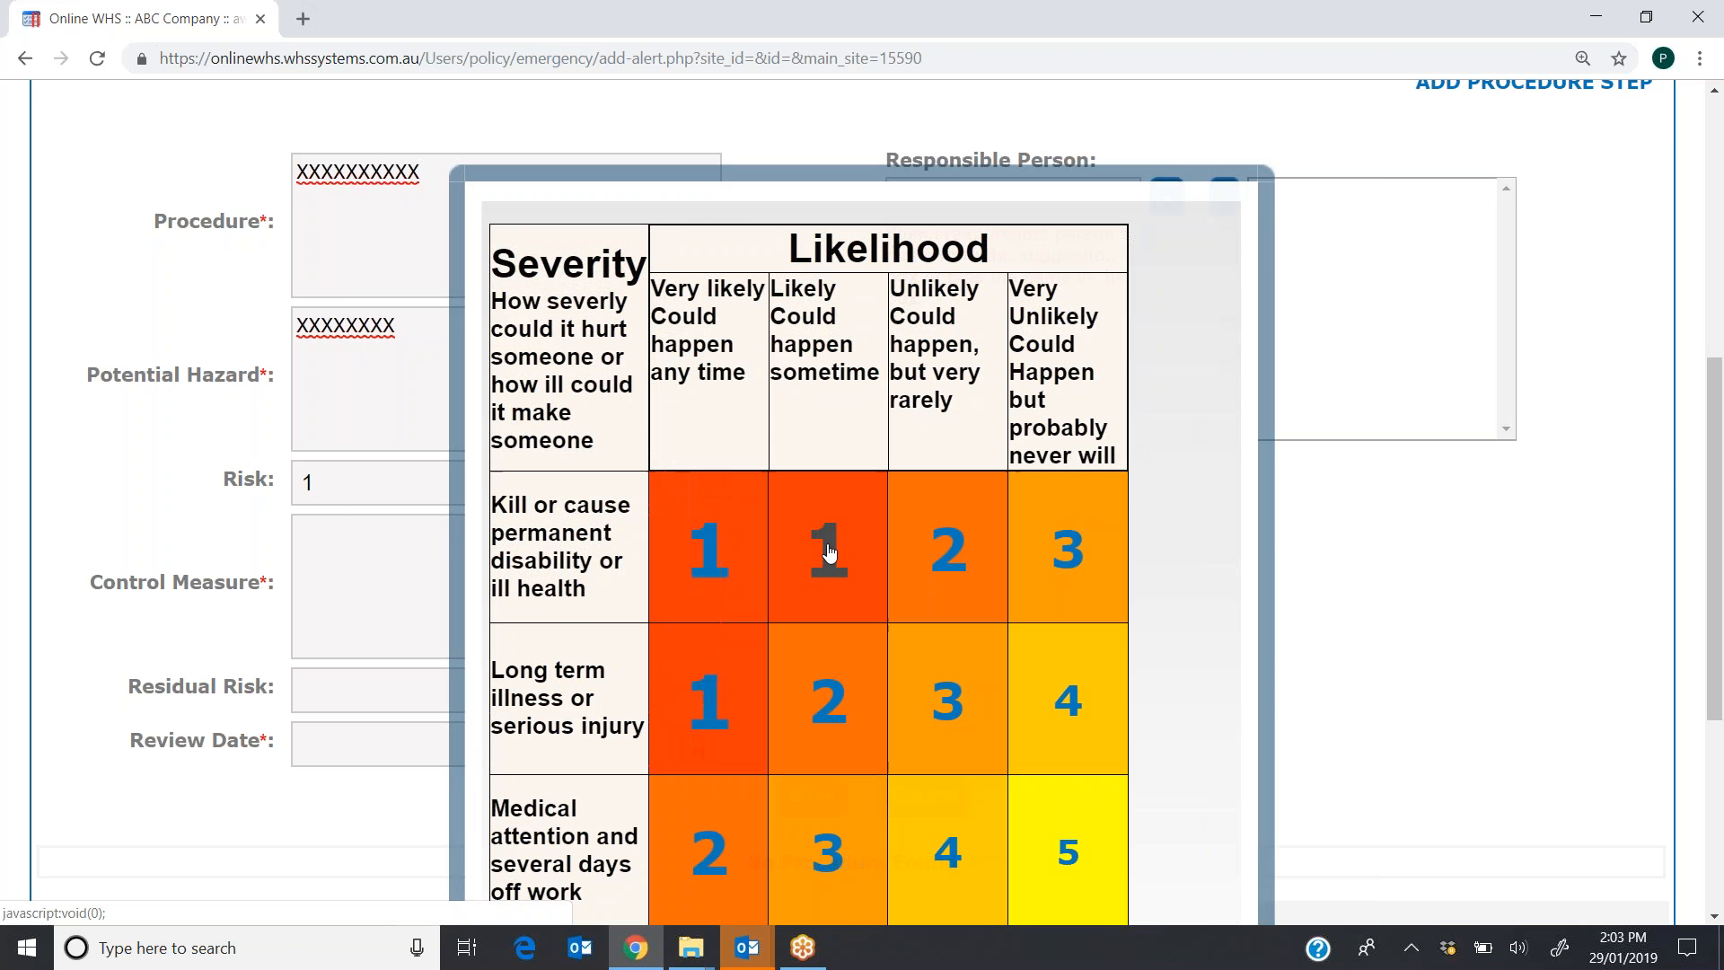
pyautogui.scroll(1, 1718, 254)
pyautogui.scroll(5, 1718, 254)
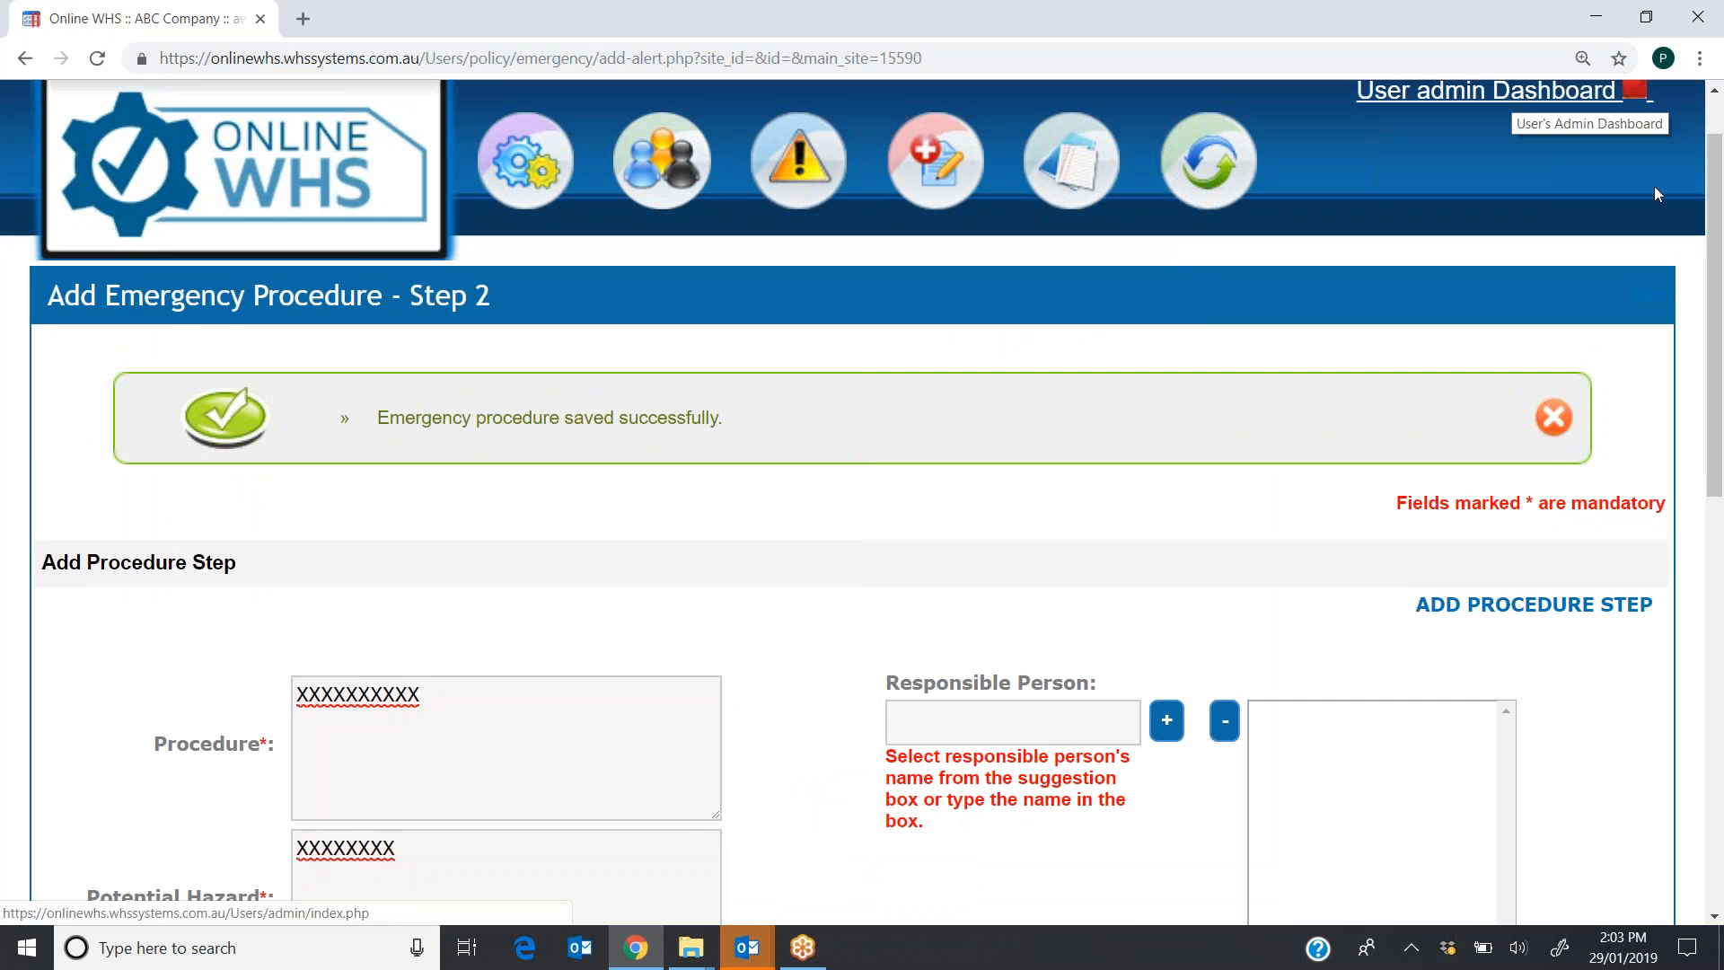
pyautogui.scroll(-5, 1487, 513)
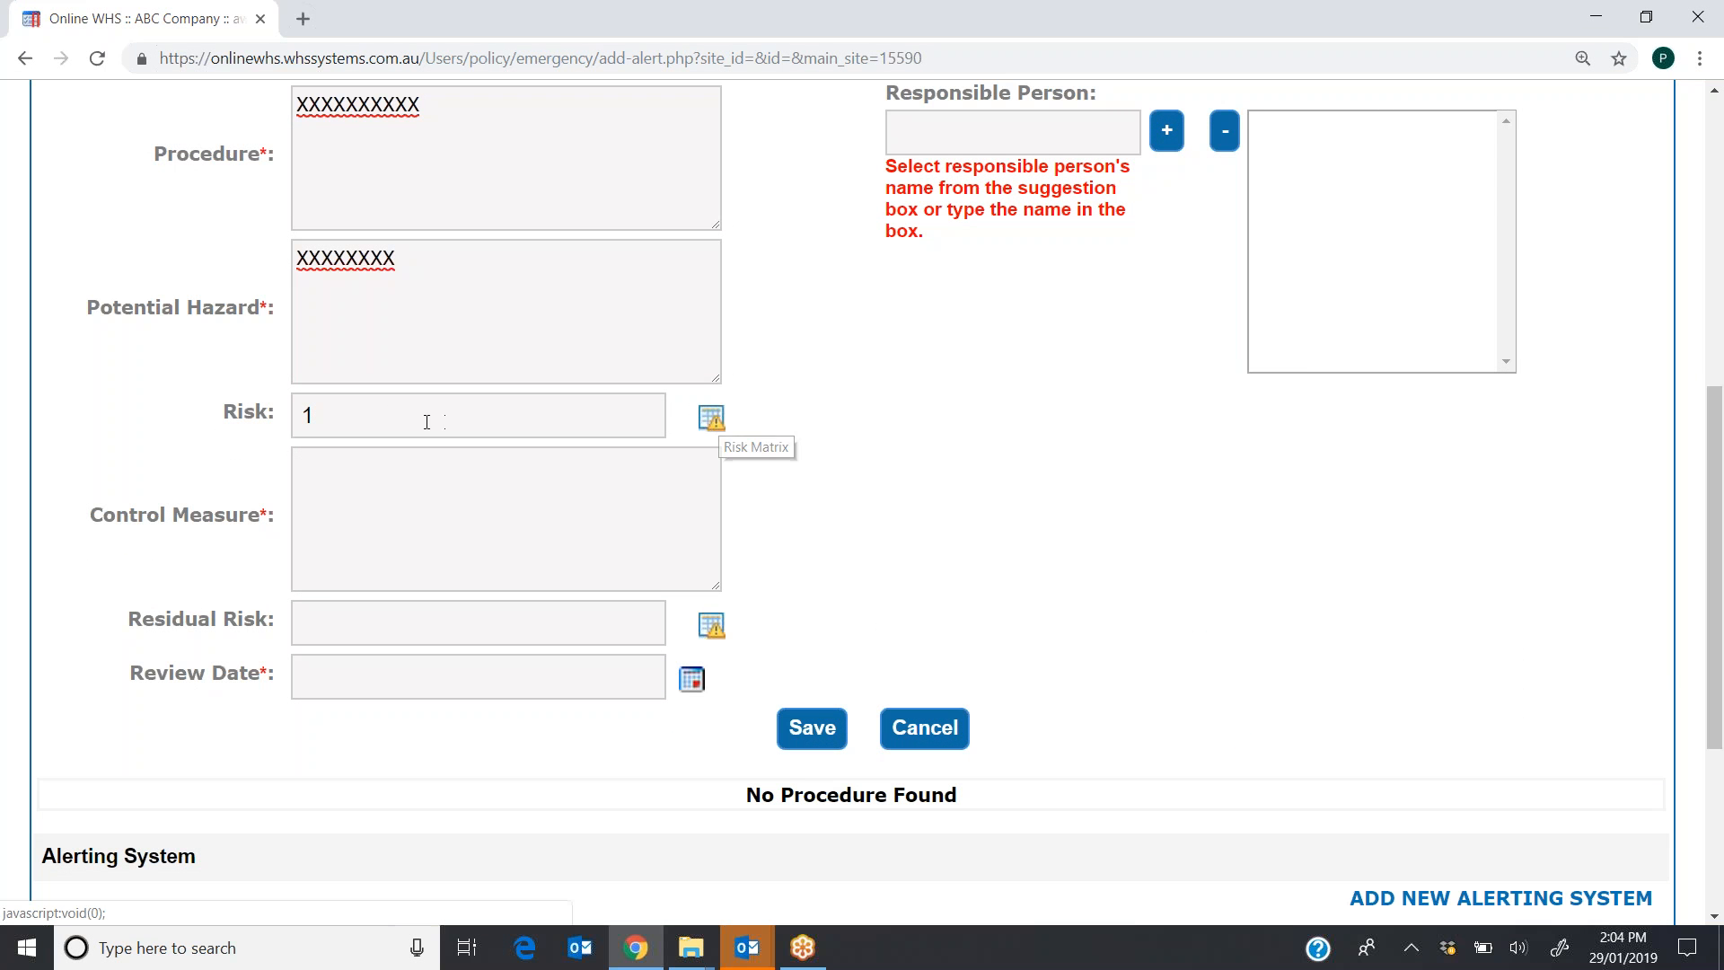
# - Enter XXXXX as the control measure and rate the residual risk as 4, for unlikely medical attention and several days off work
pyautogui.click(329, 497)
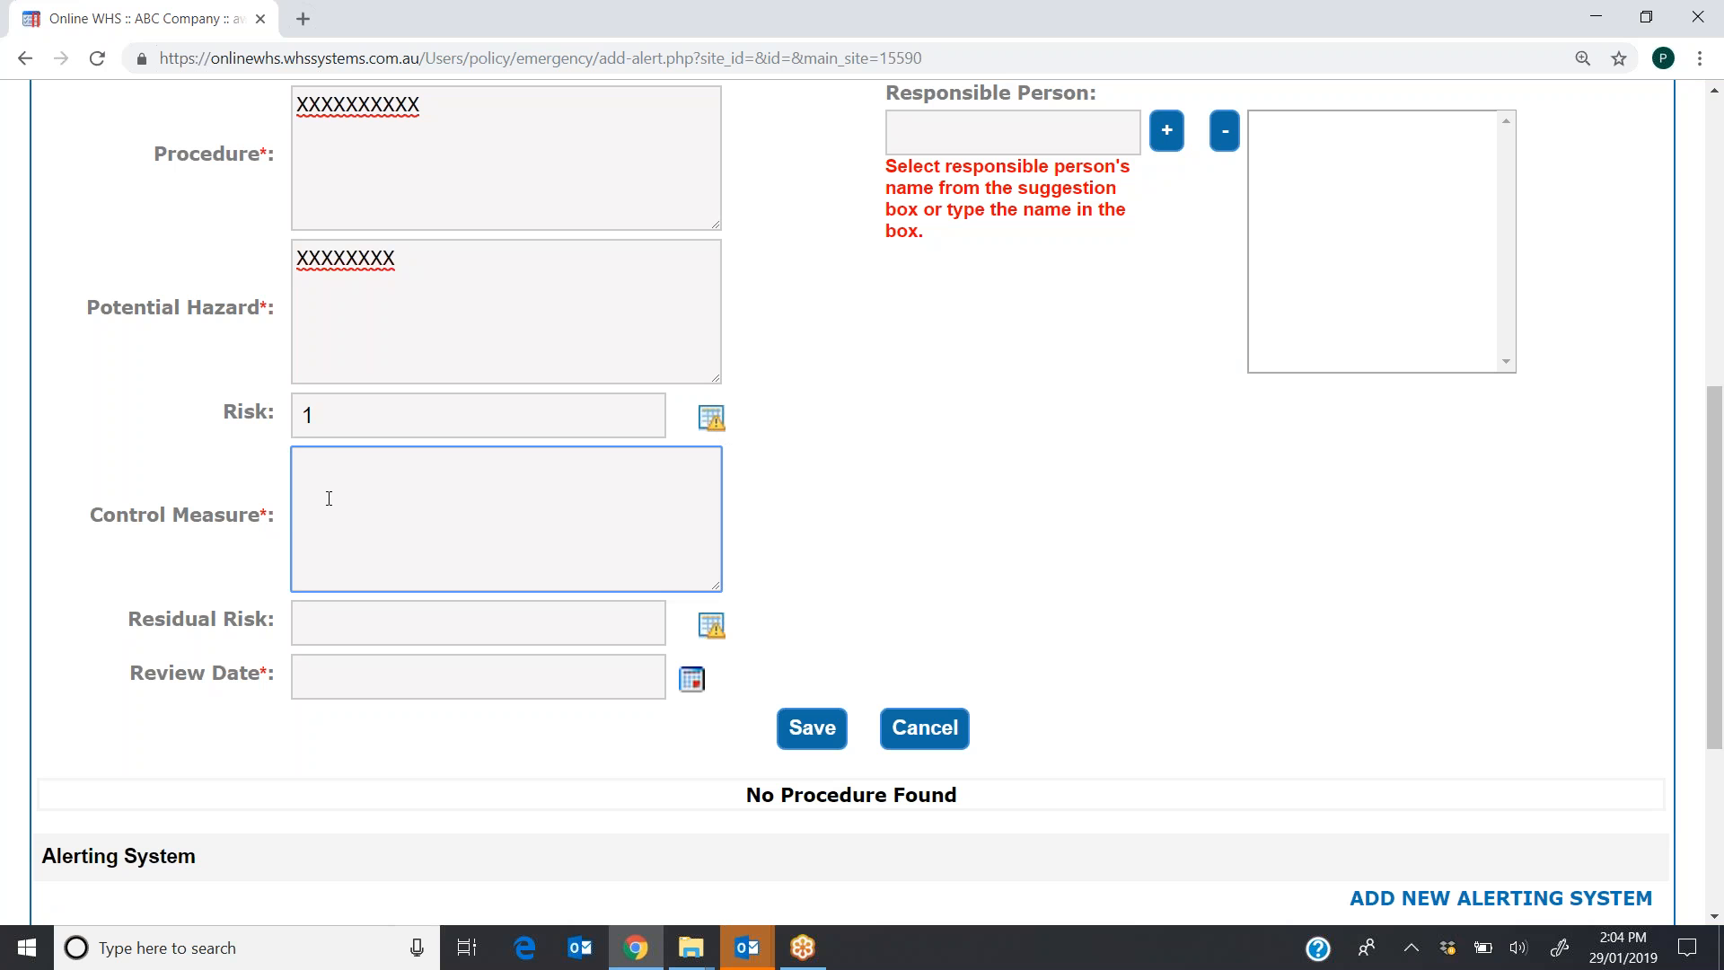
pyautogui.write('XXXXX')
pyautogui.click(712, 626)
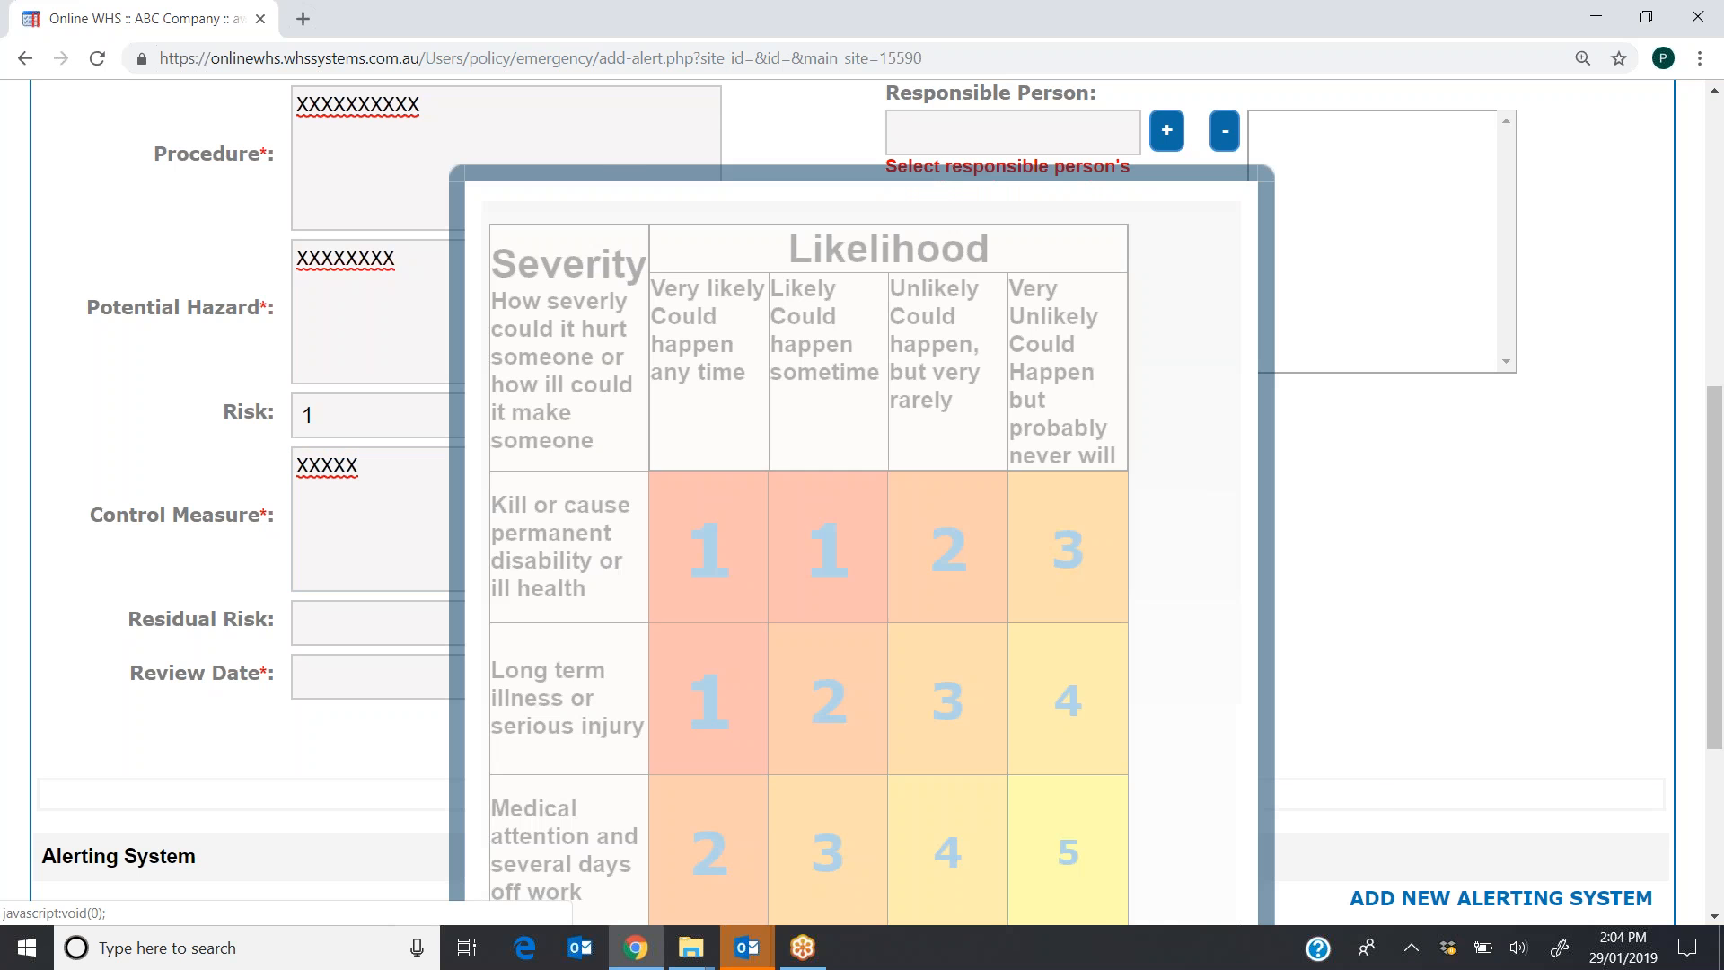
pyautogui.click(945, 853)
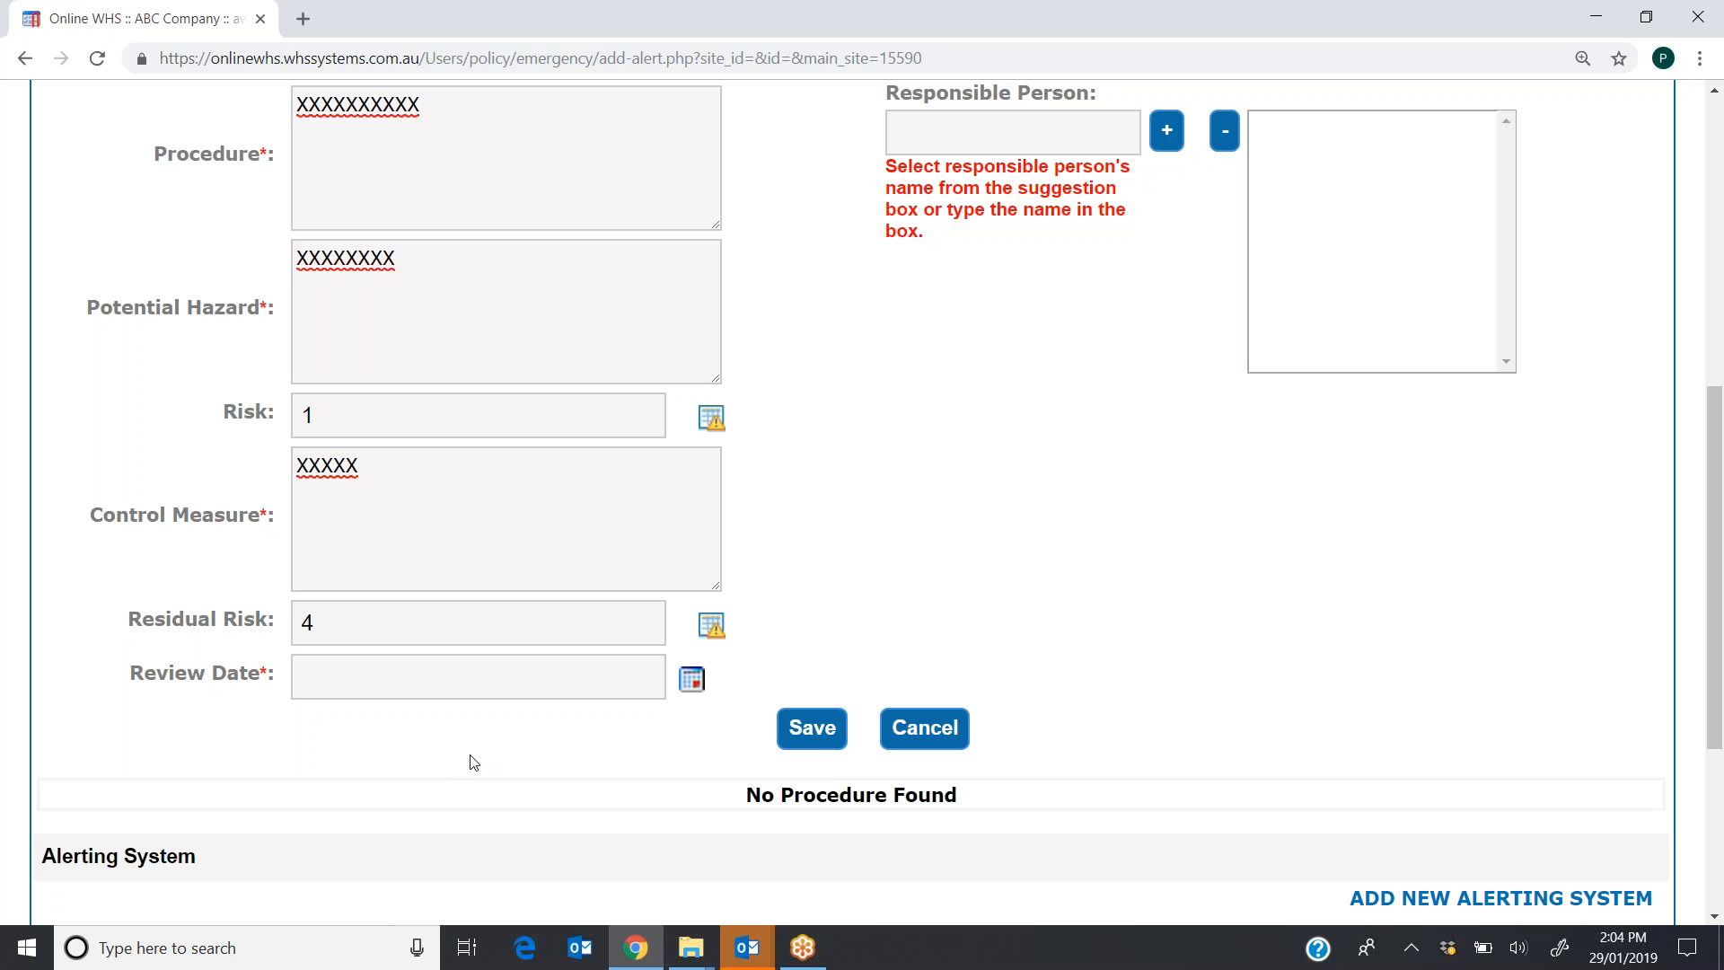
# - Set the procedure step's review date to 31 January 2019 and save the step
pyautogui.click(695, 682)
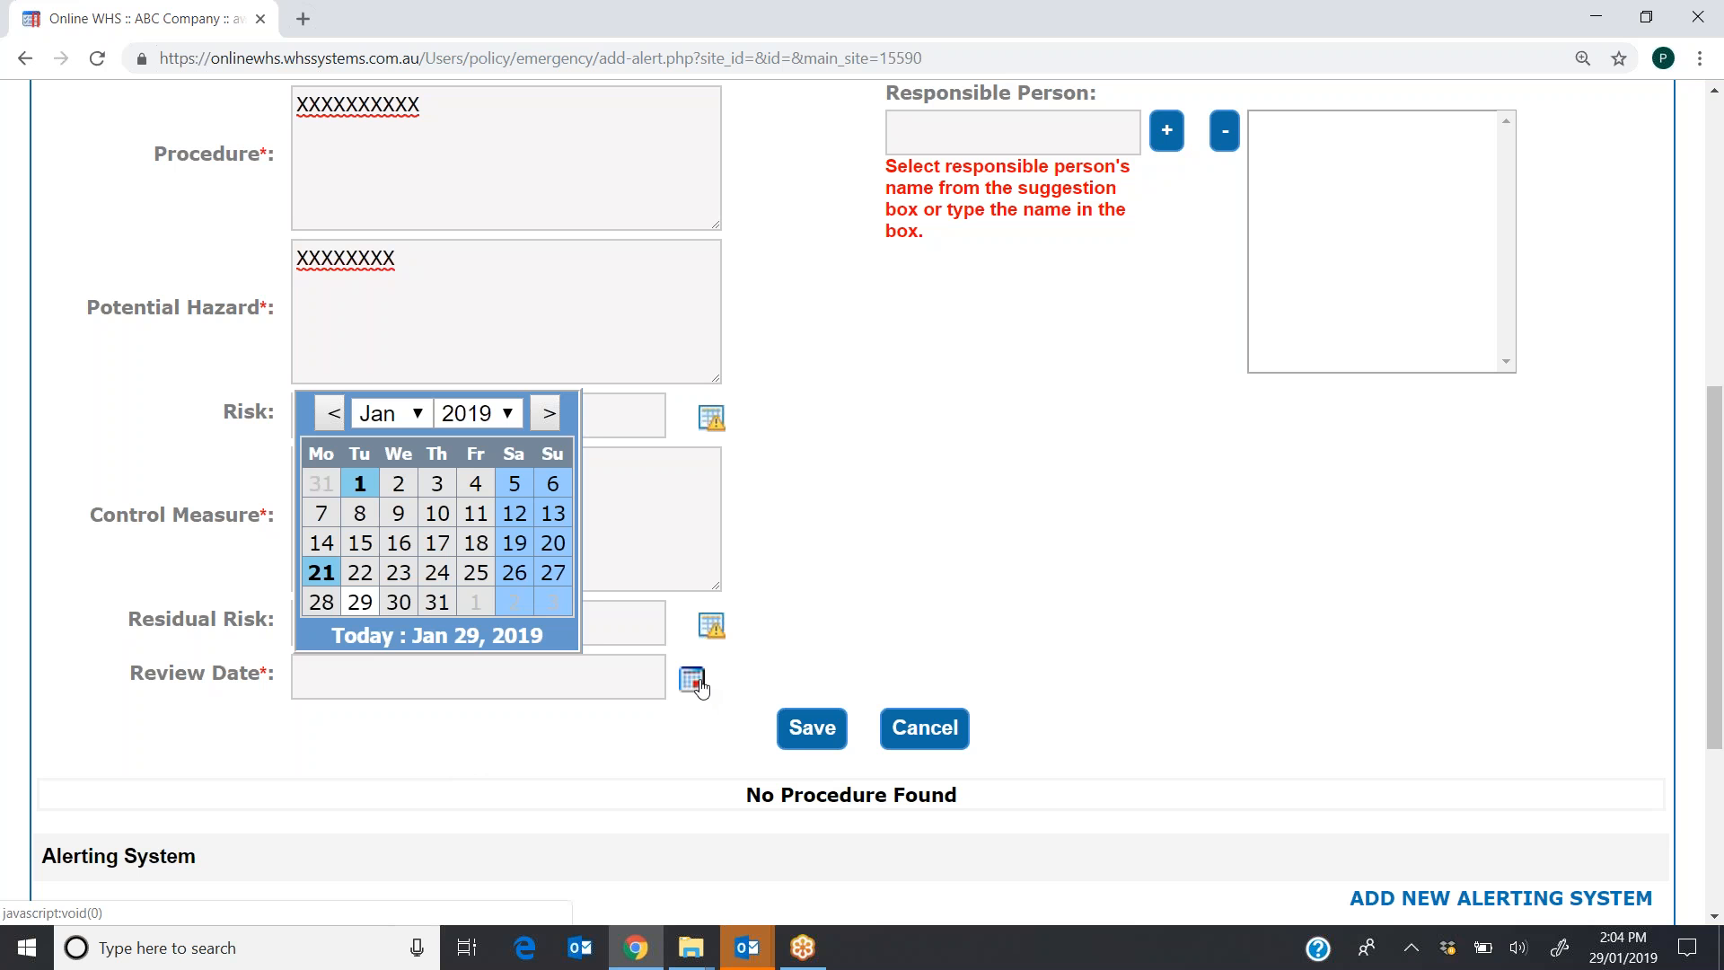
pyautogui.click(437, 603)
pyautogui.click(812, 732)
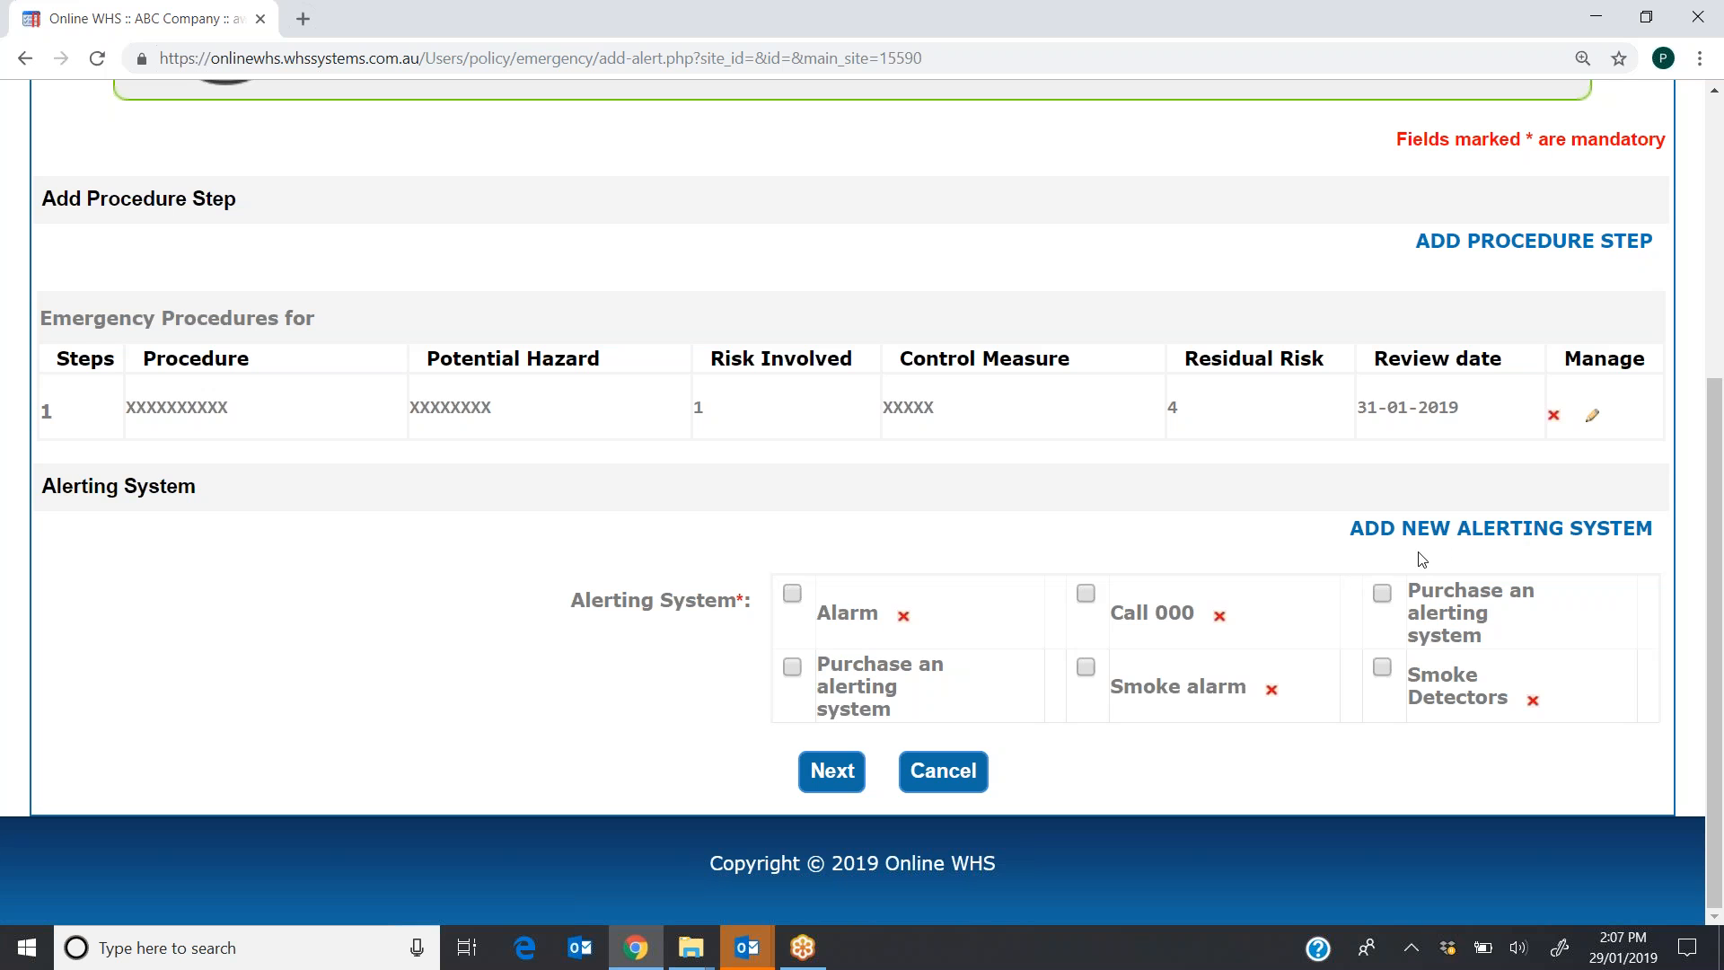
# - Select Alarm and Smoke alarm as the alerting systems and continue to Step 3
pyautogui.click(1354, 537)
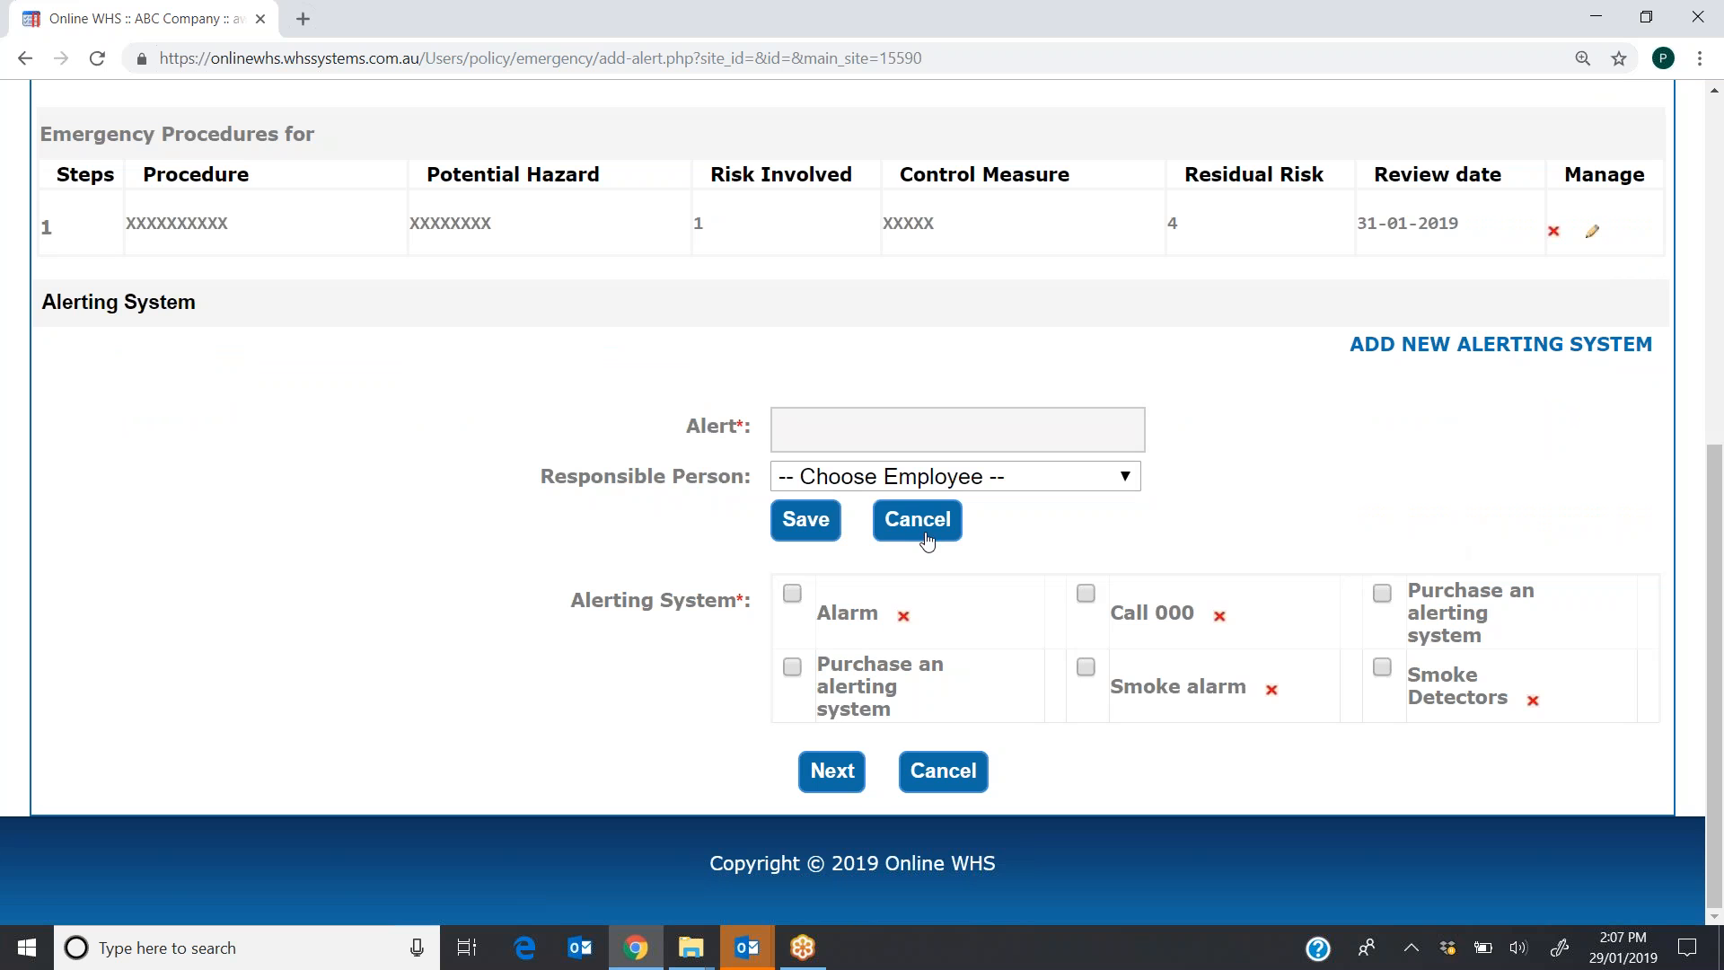
pyautogui.click(925, 537)
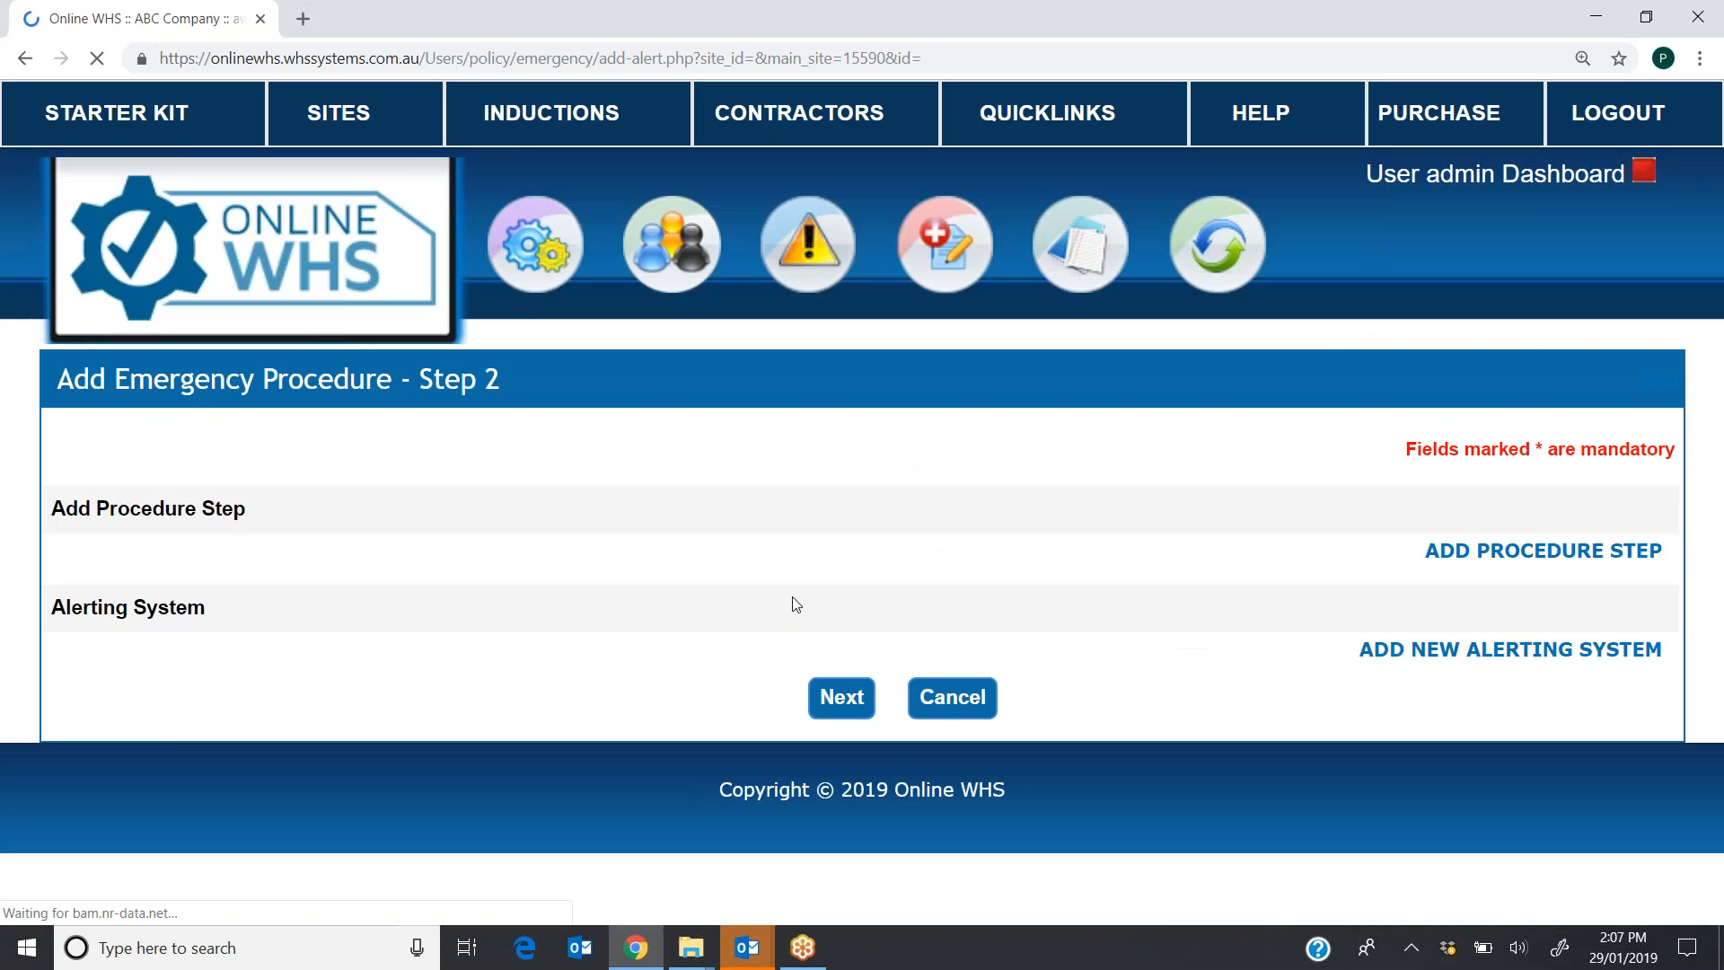
pyautogui.scroll(-3, 1083, 747)
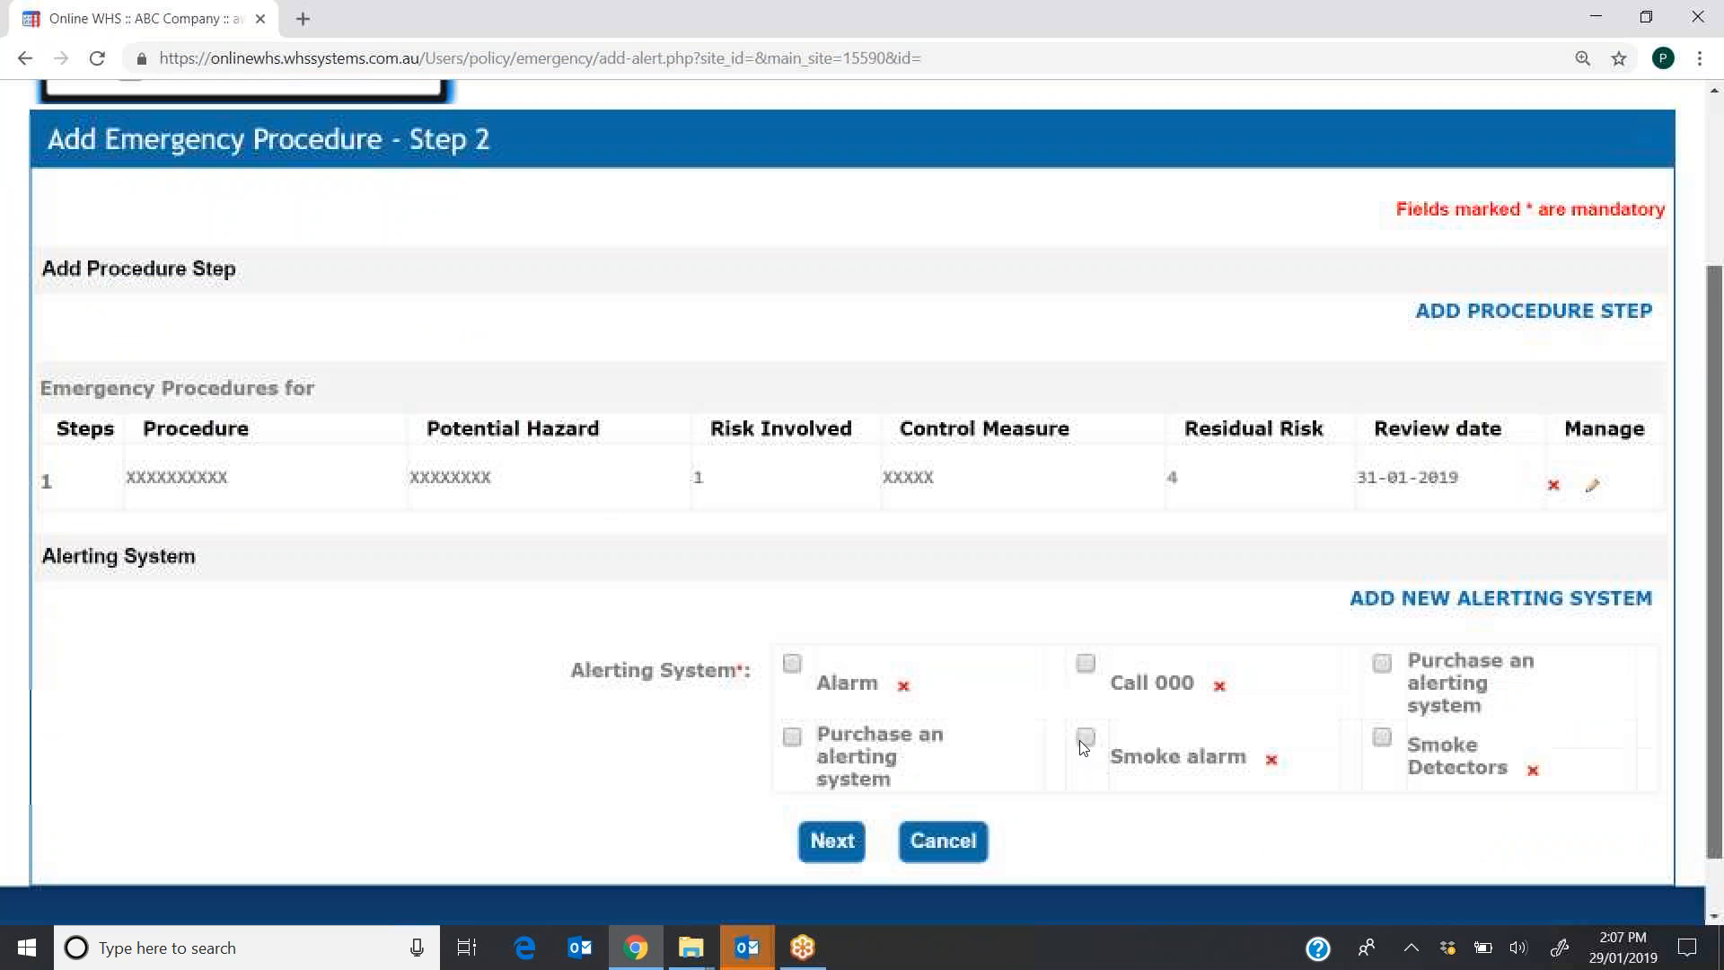
pyautogui.scroll(-1, 1084, 747)
pyautogui.click(791, 593)
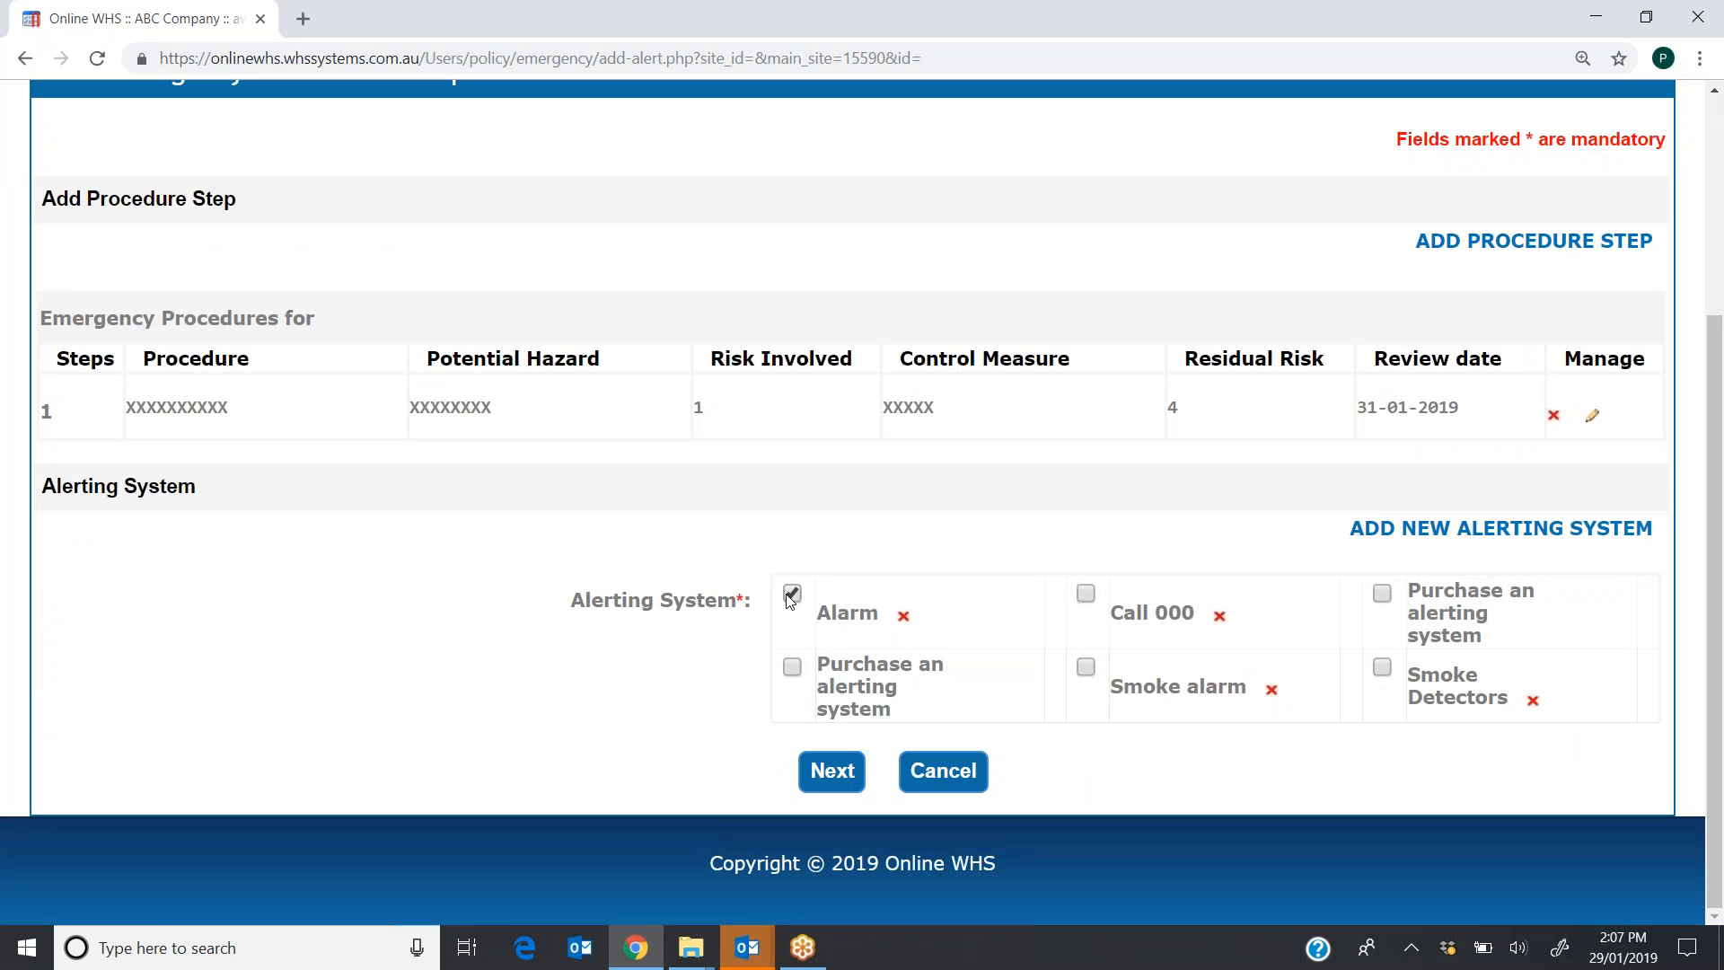
pyautogui.click(1085, 669)
pyautogui.click(826, 774)
# - Mark First Aid Kit No.1, Fire Extinguishers, Smoke Detectors and Exit Signs as the emergency equipment needed
pyautogui.moveTo(1715, 299); pyautogui.dragTo(1717, 566)
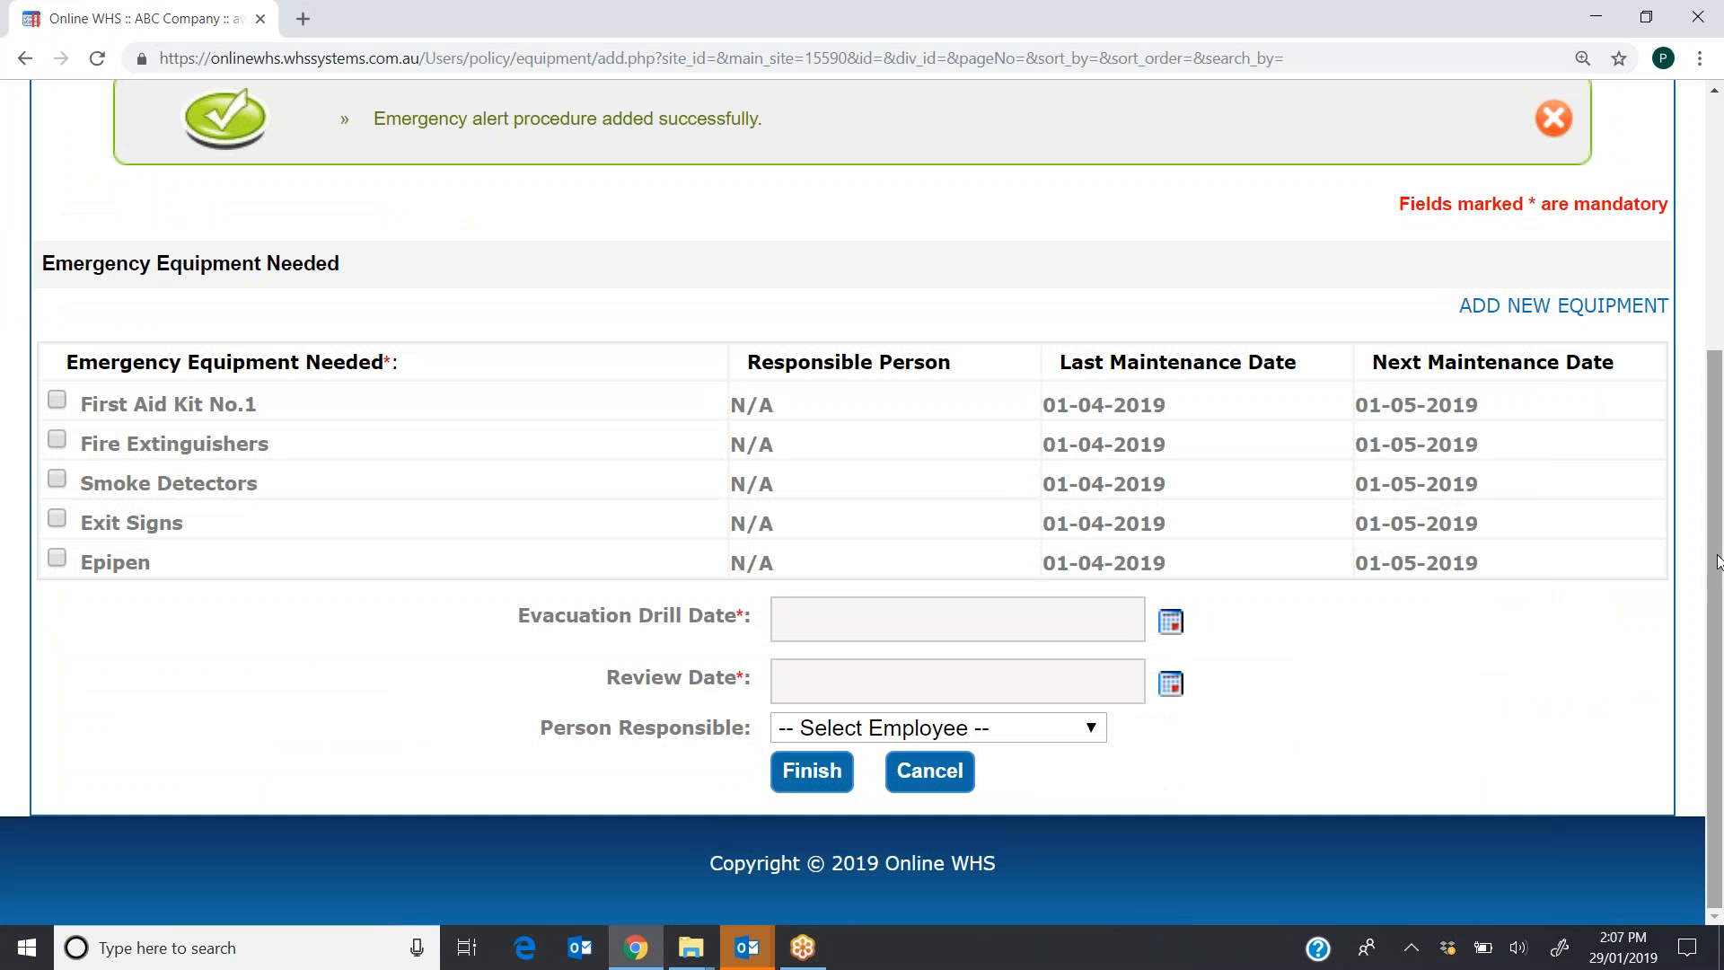
pyautogui.scroll(1, 1717, 449)
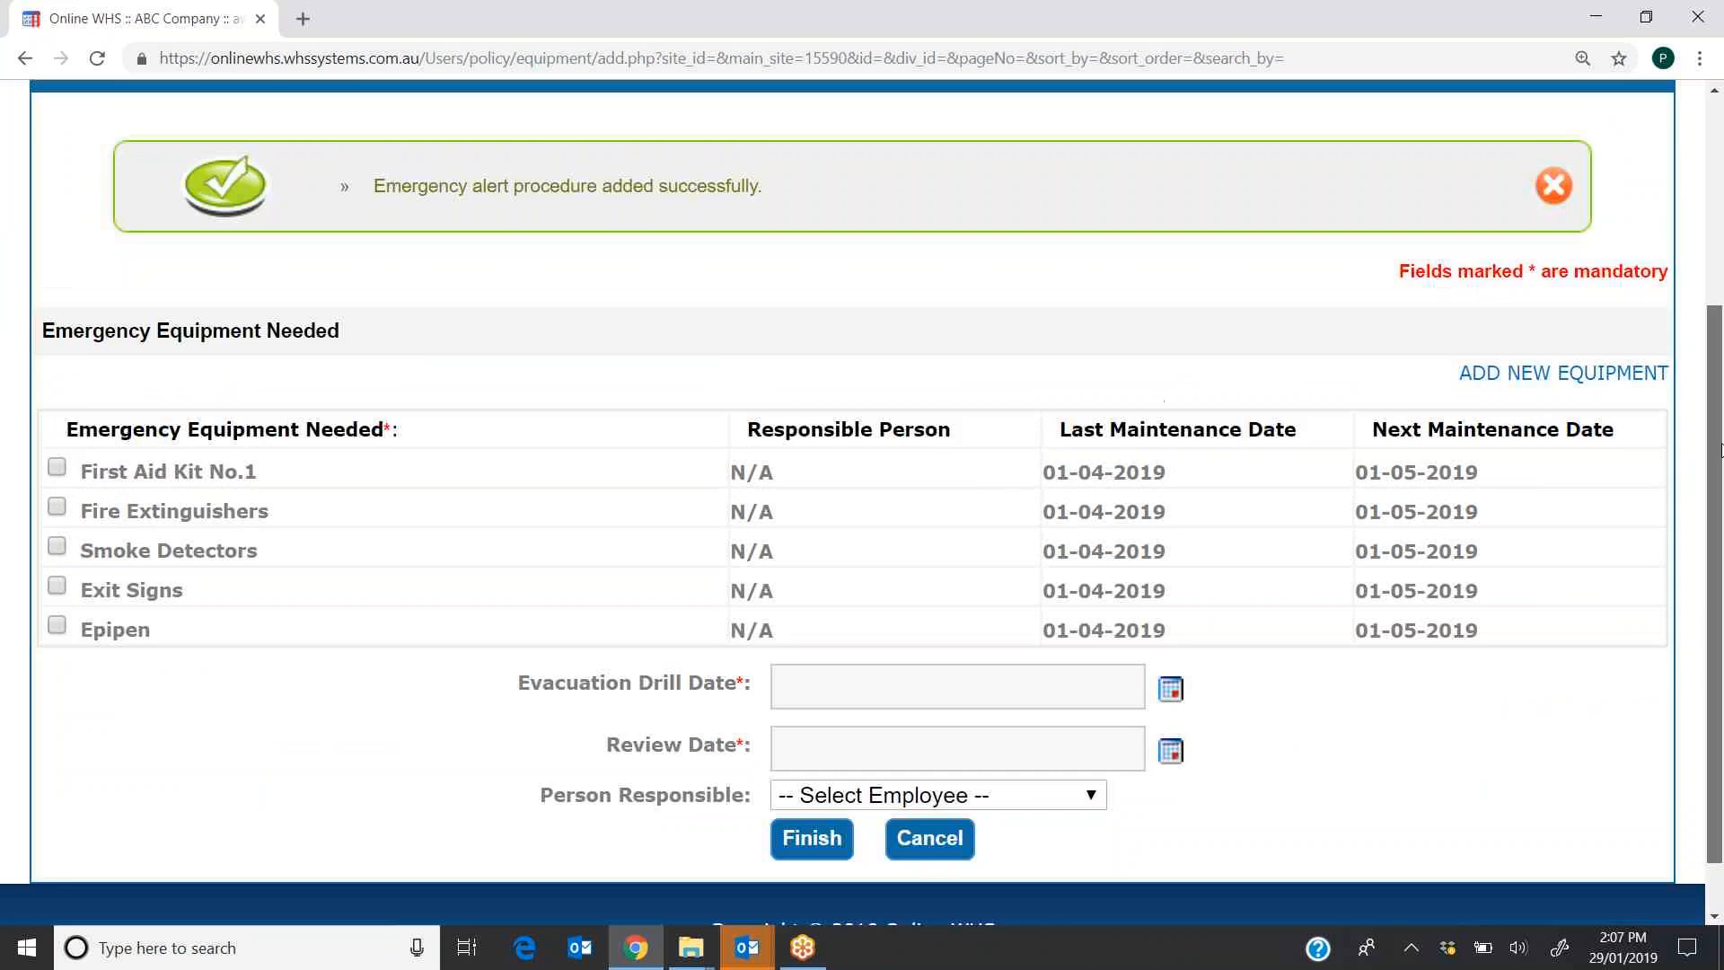
pyautogui.scroll(2, 1718, 448)
pyautogui.moveTo(525, 99)
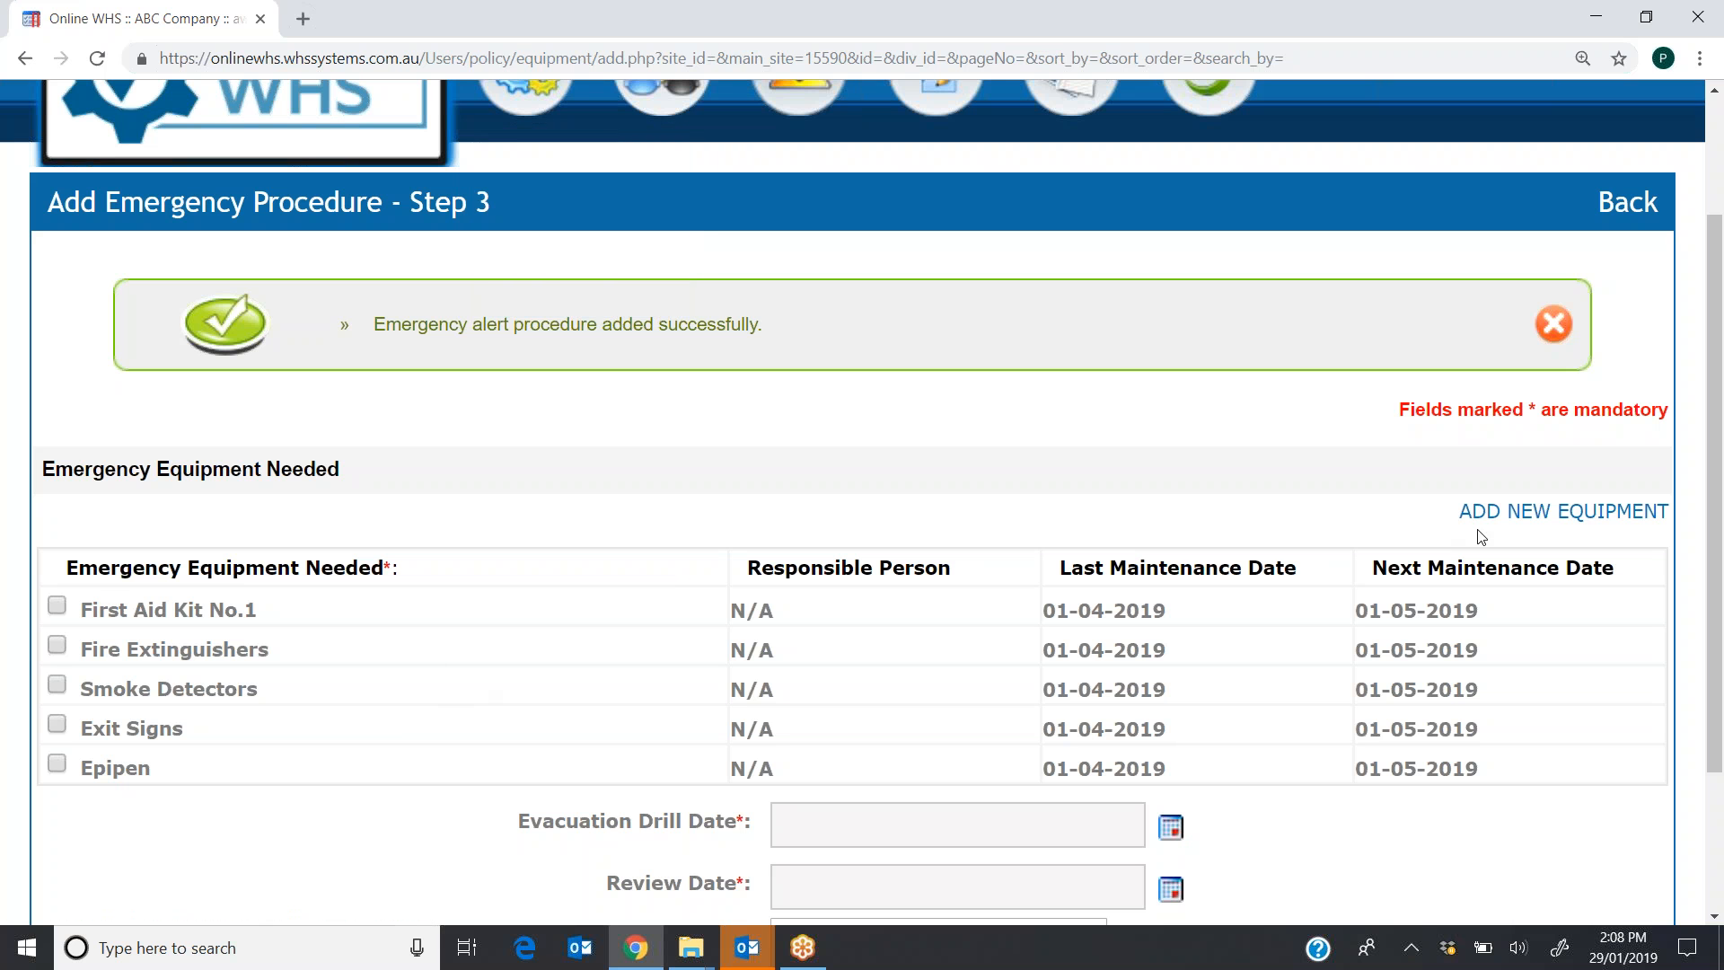
pyautogui.moveTo(593, 156)
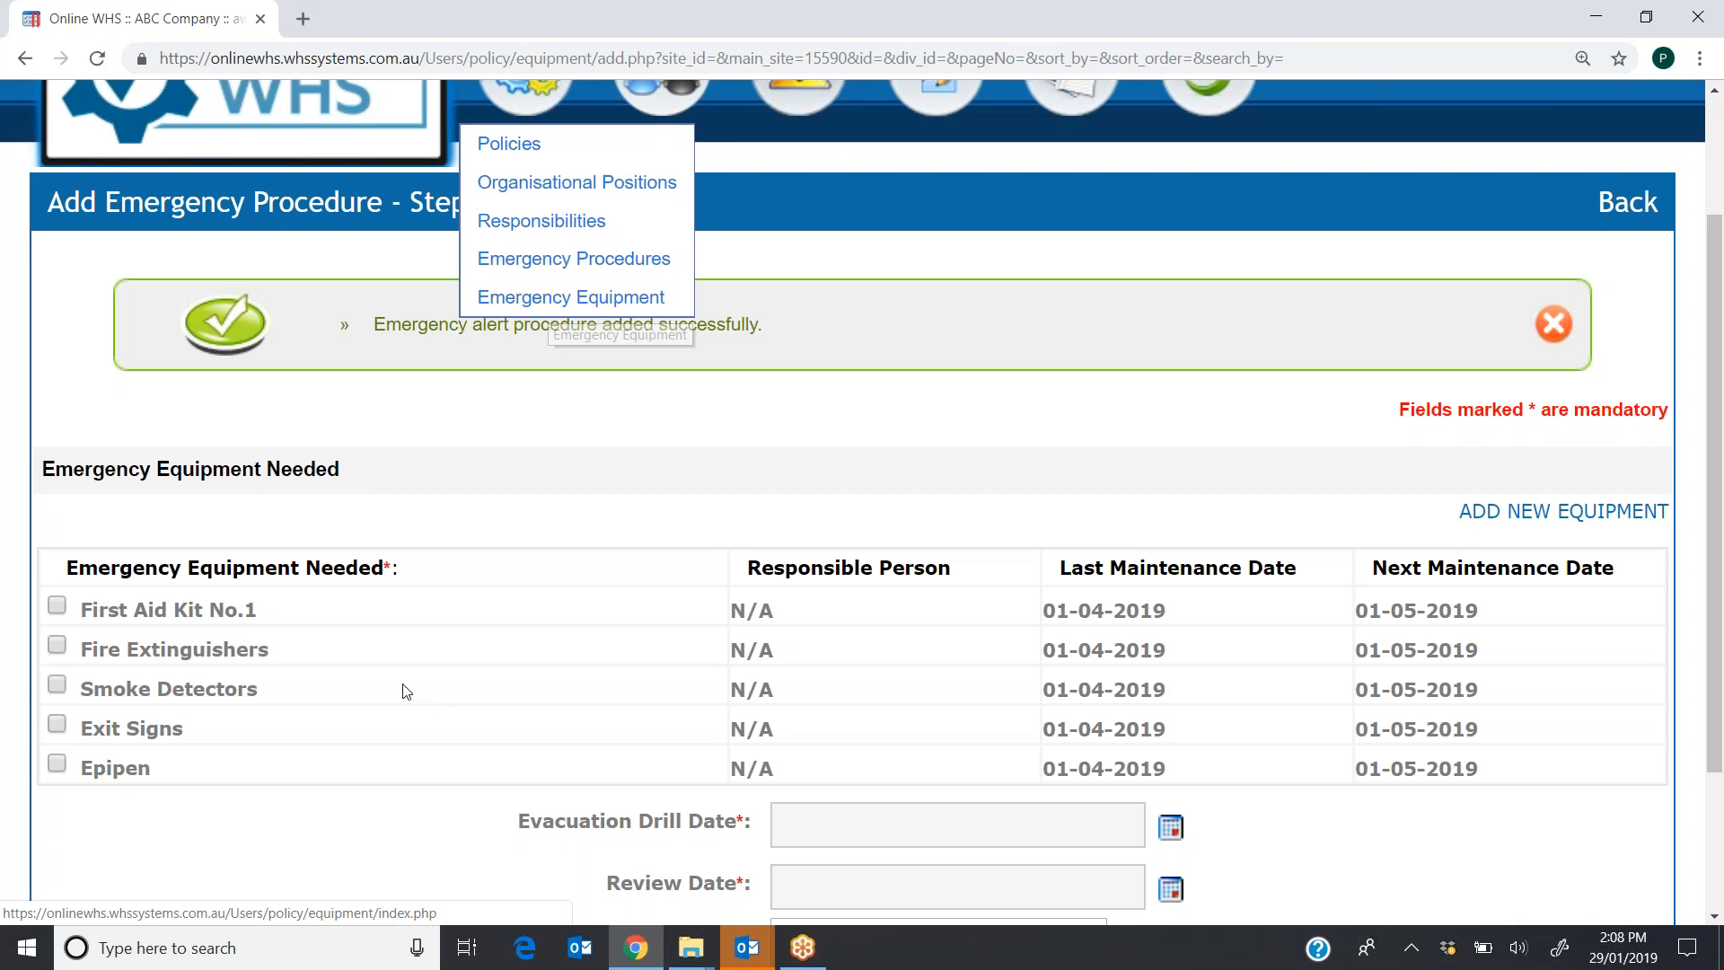
pyautogui.click(56, 606)
pyautogui.click(56, 645)
pyautogui.click(59, 685)
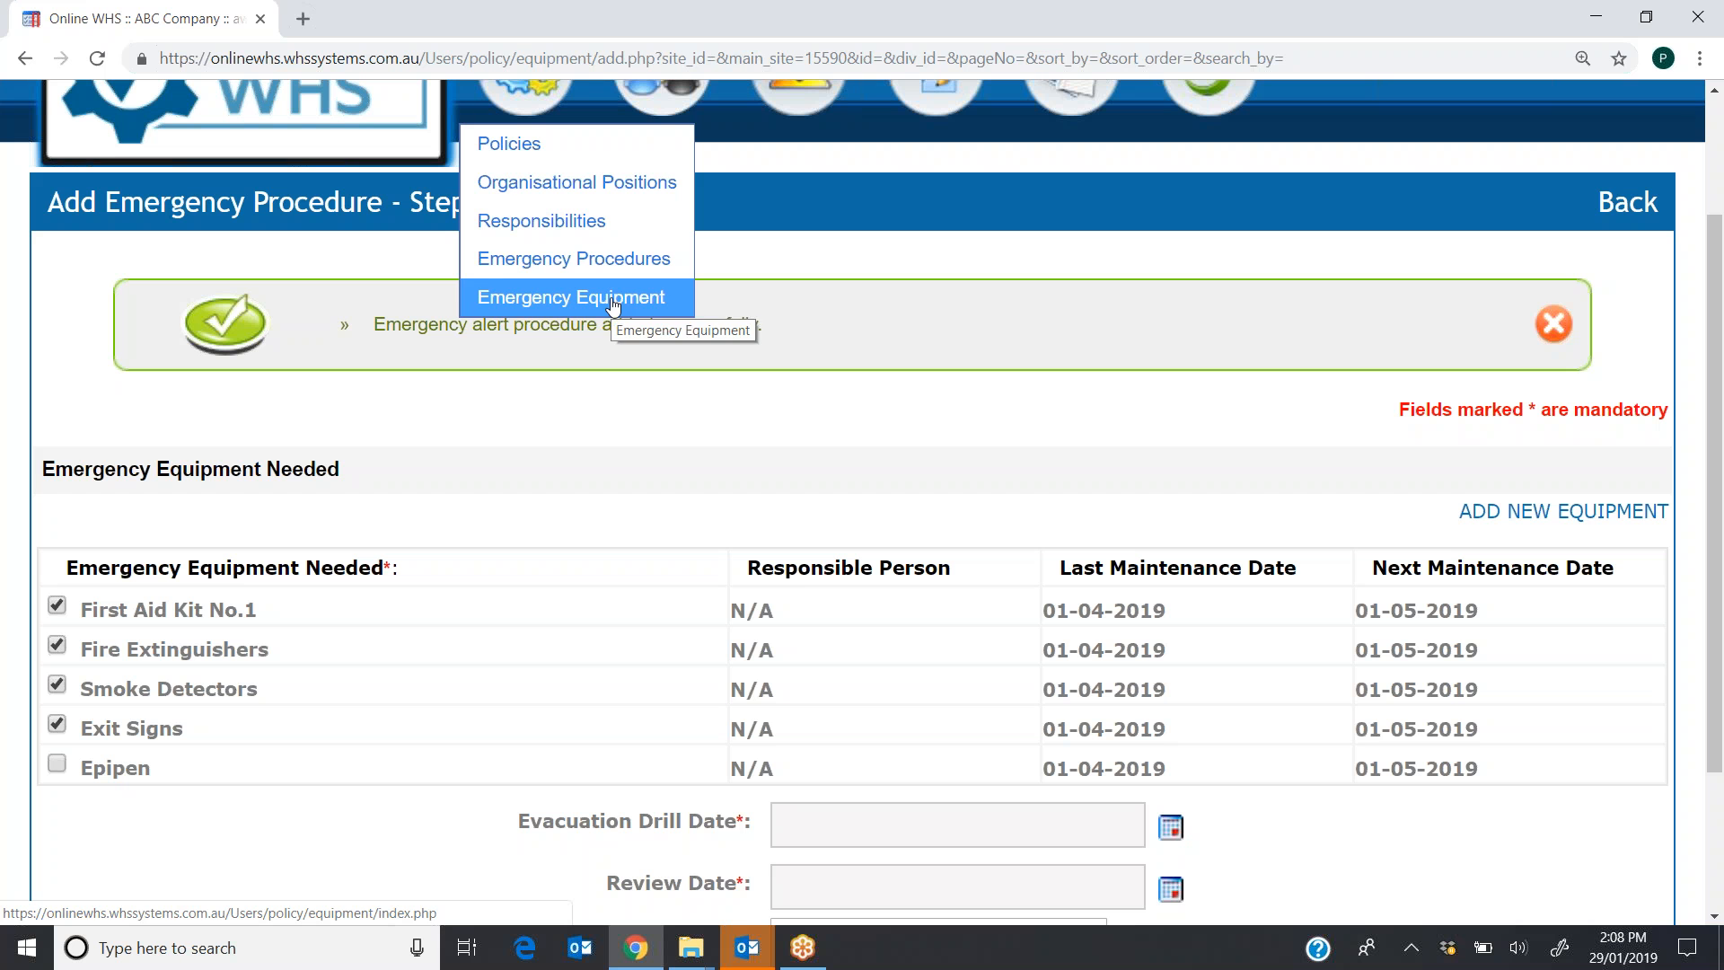
# - Set the emergency procedure's evacuation drill date to 1 April 2019
pyautogui.moveTo(1715, 287); pyautogui.dragTo(1715, 422)
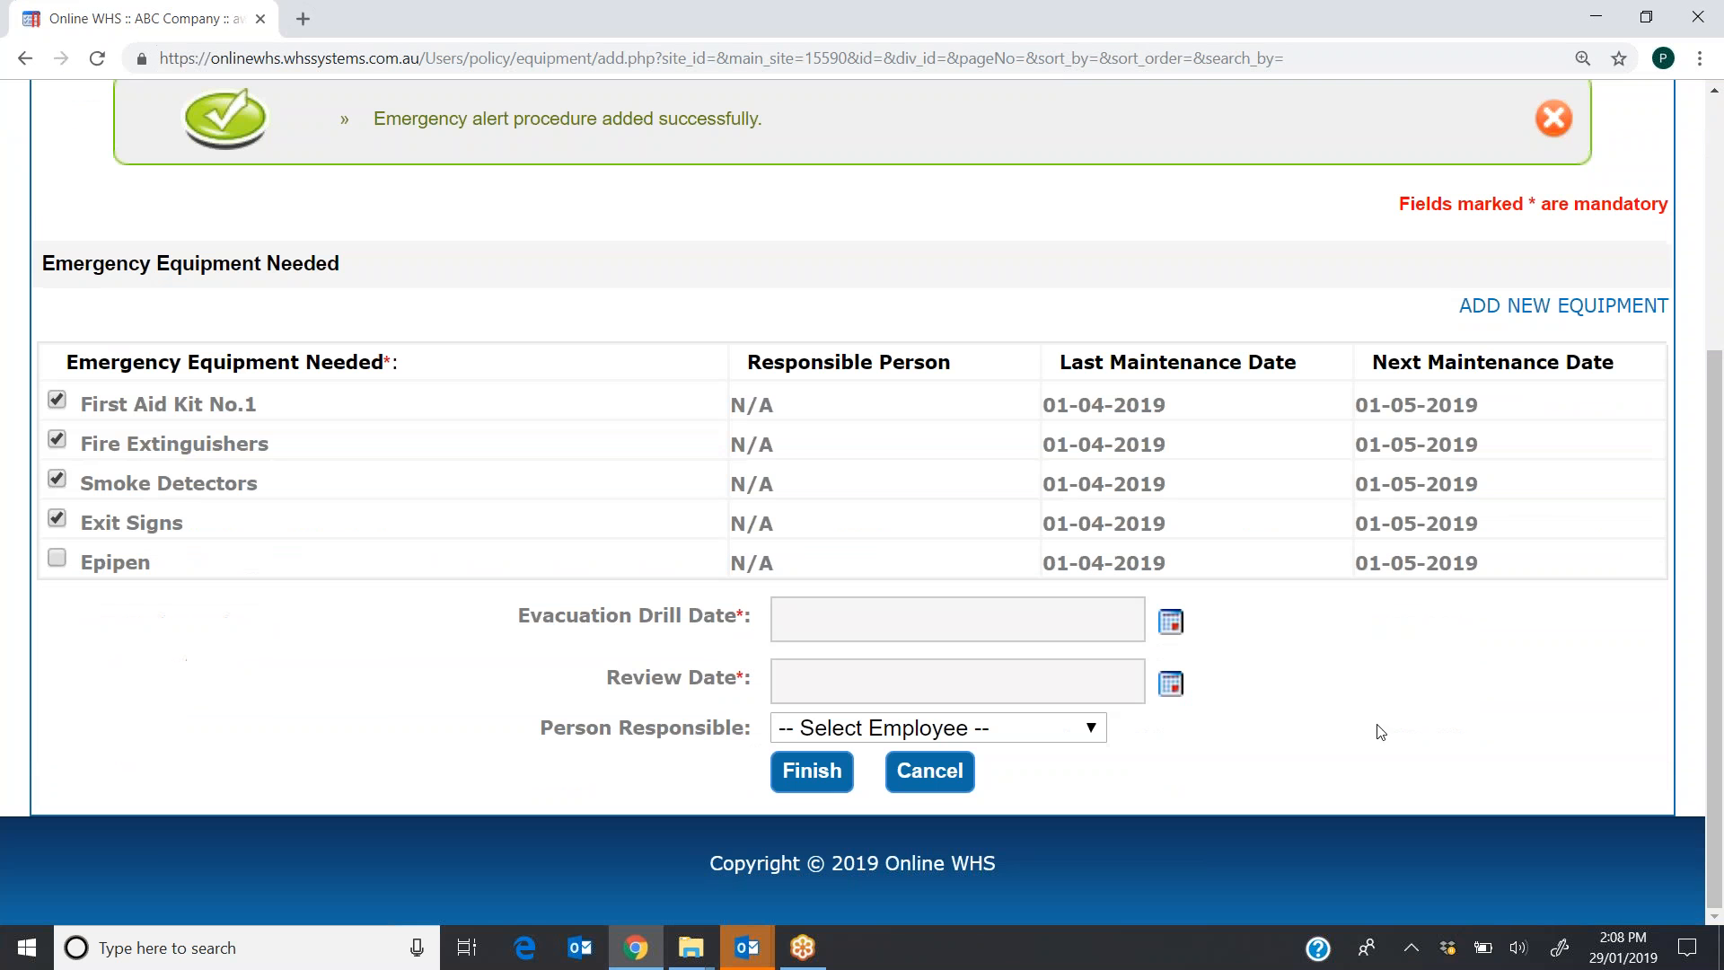
pyautogui.click(1169, 627)
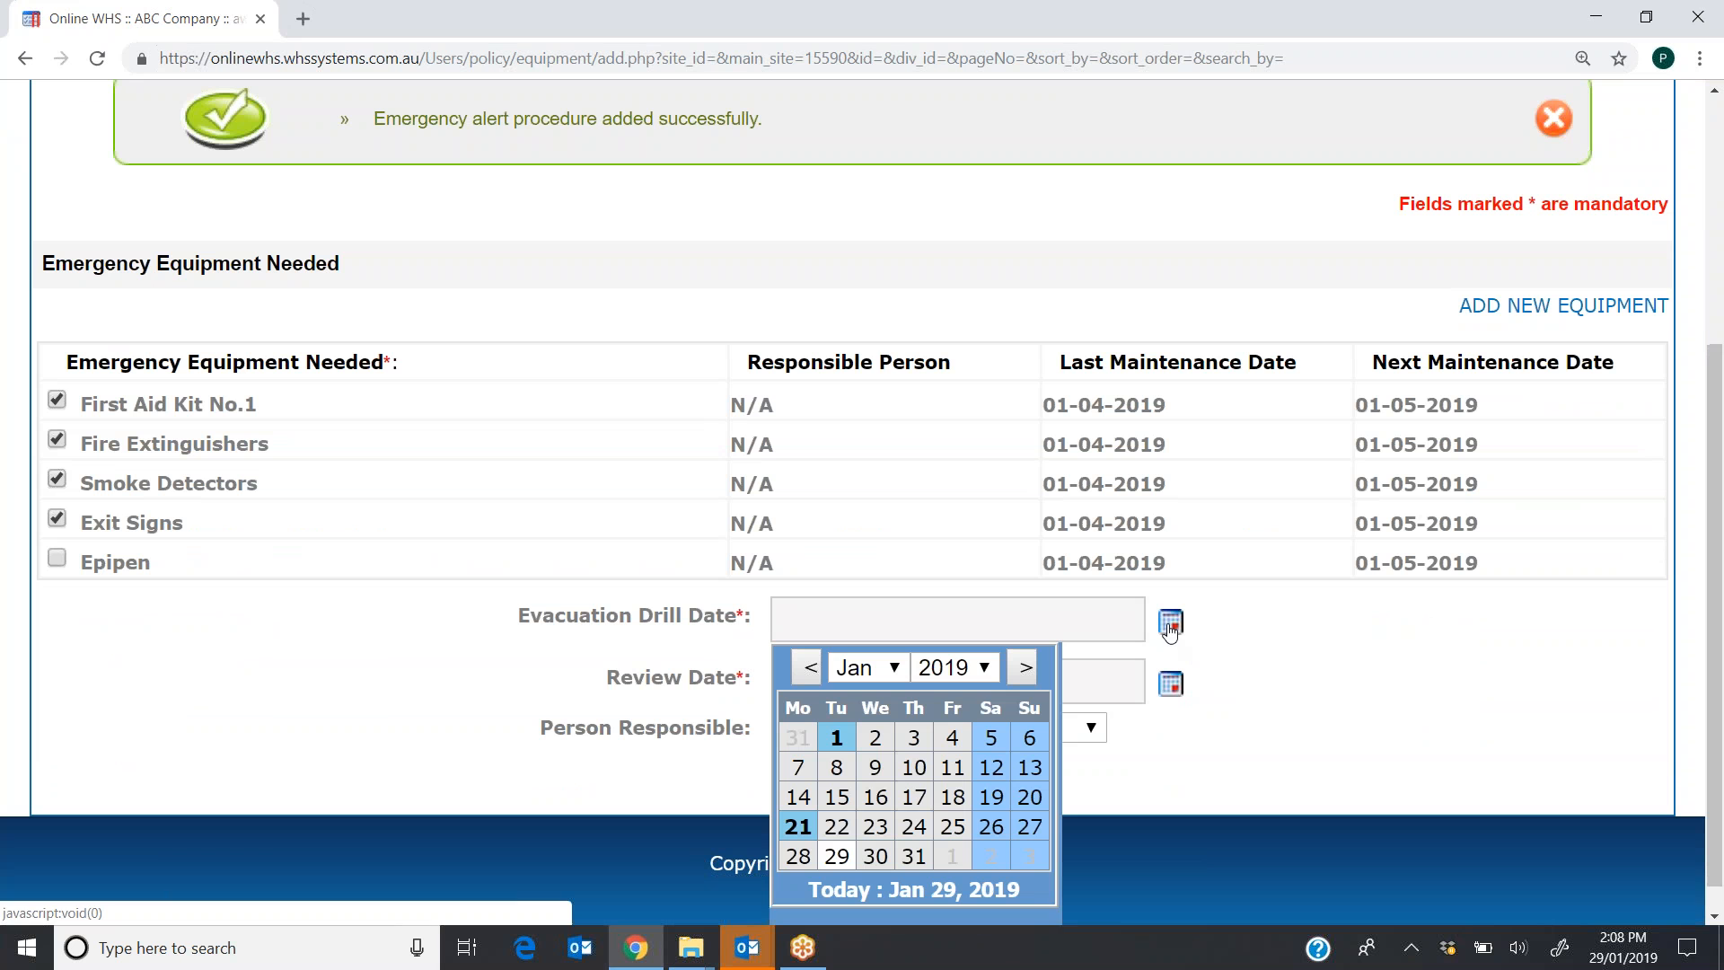
pyautogui.click(898, 668)
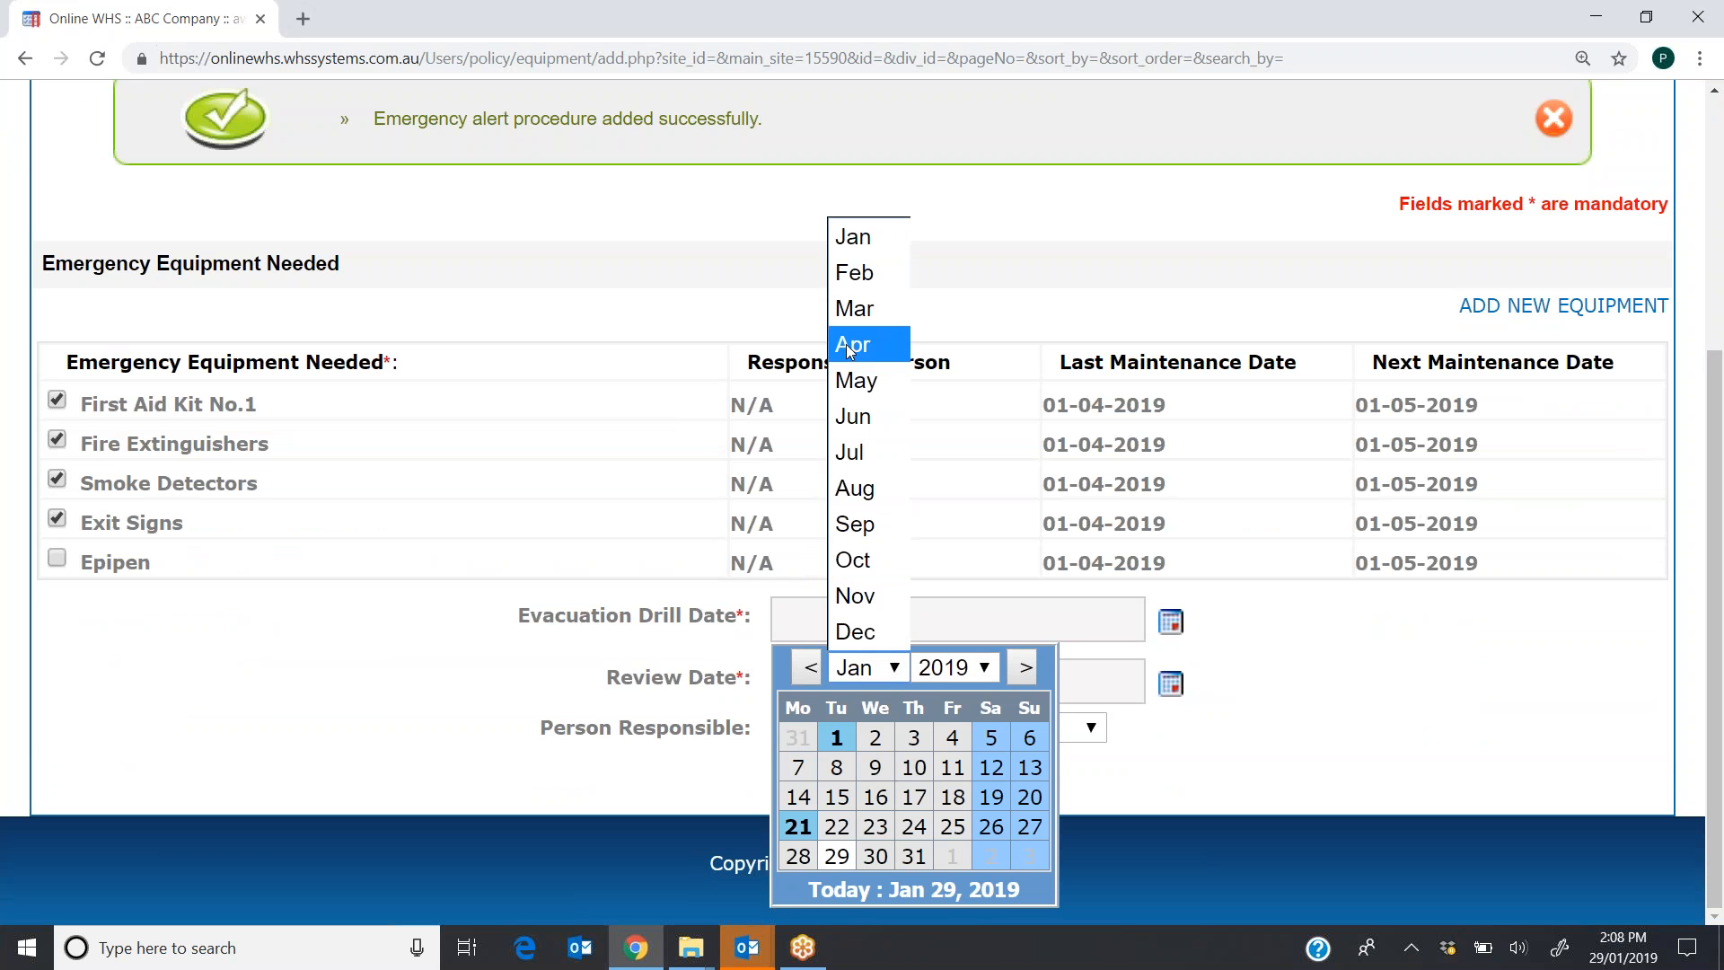
pyautogui.click(854, 346)
pyautogui.click(797, 738)
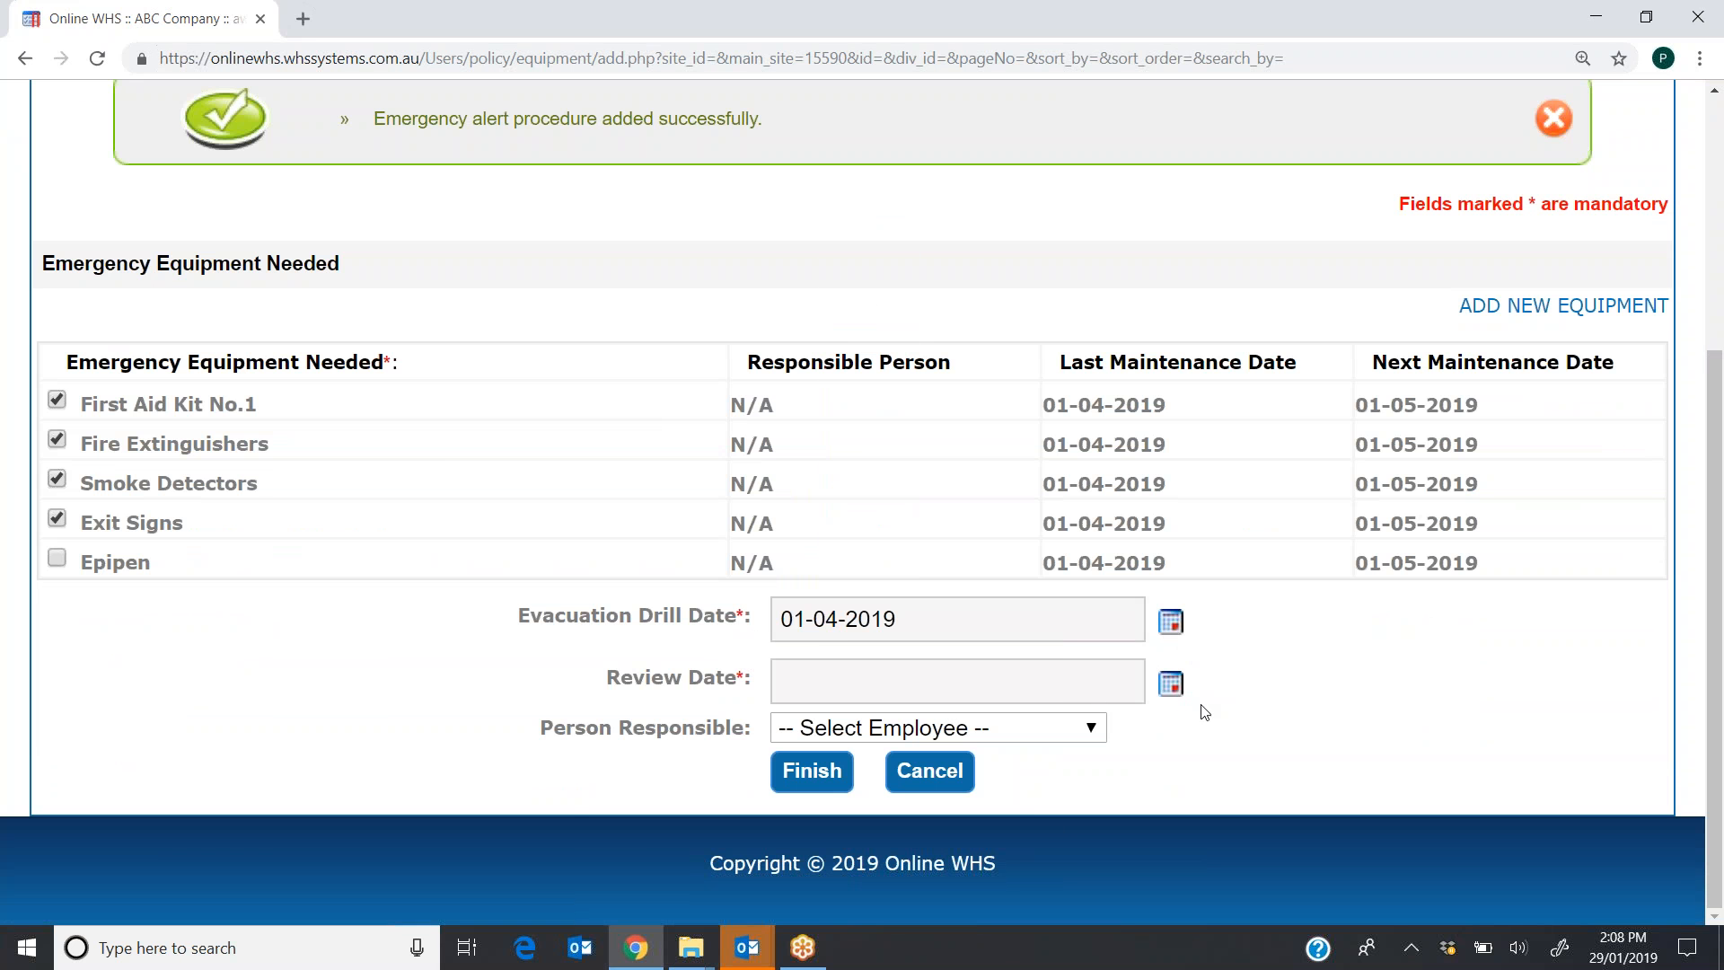
# - Set the procedure's review date to 4 November 2019, leave the person responsible unselected, and finish the emergency procedure
pyautogui.click(1170, 686)
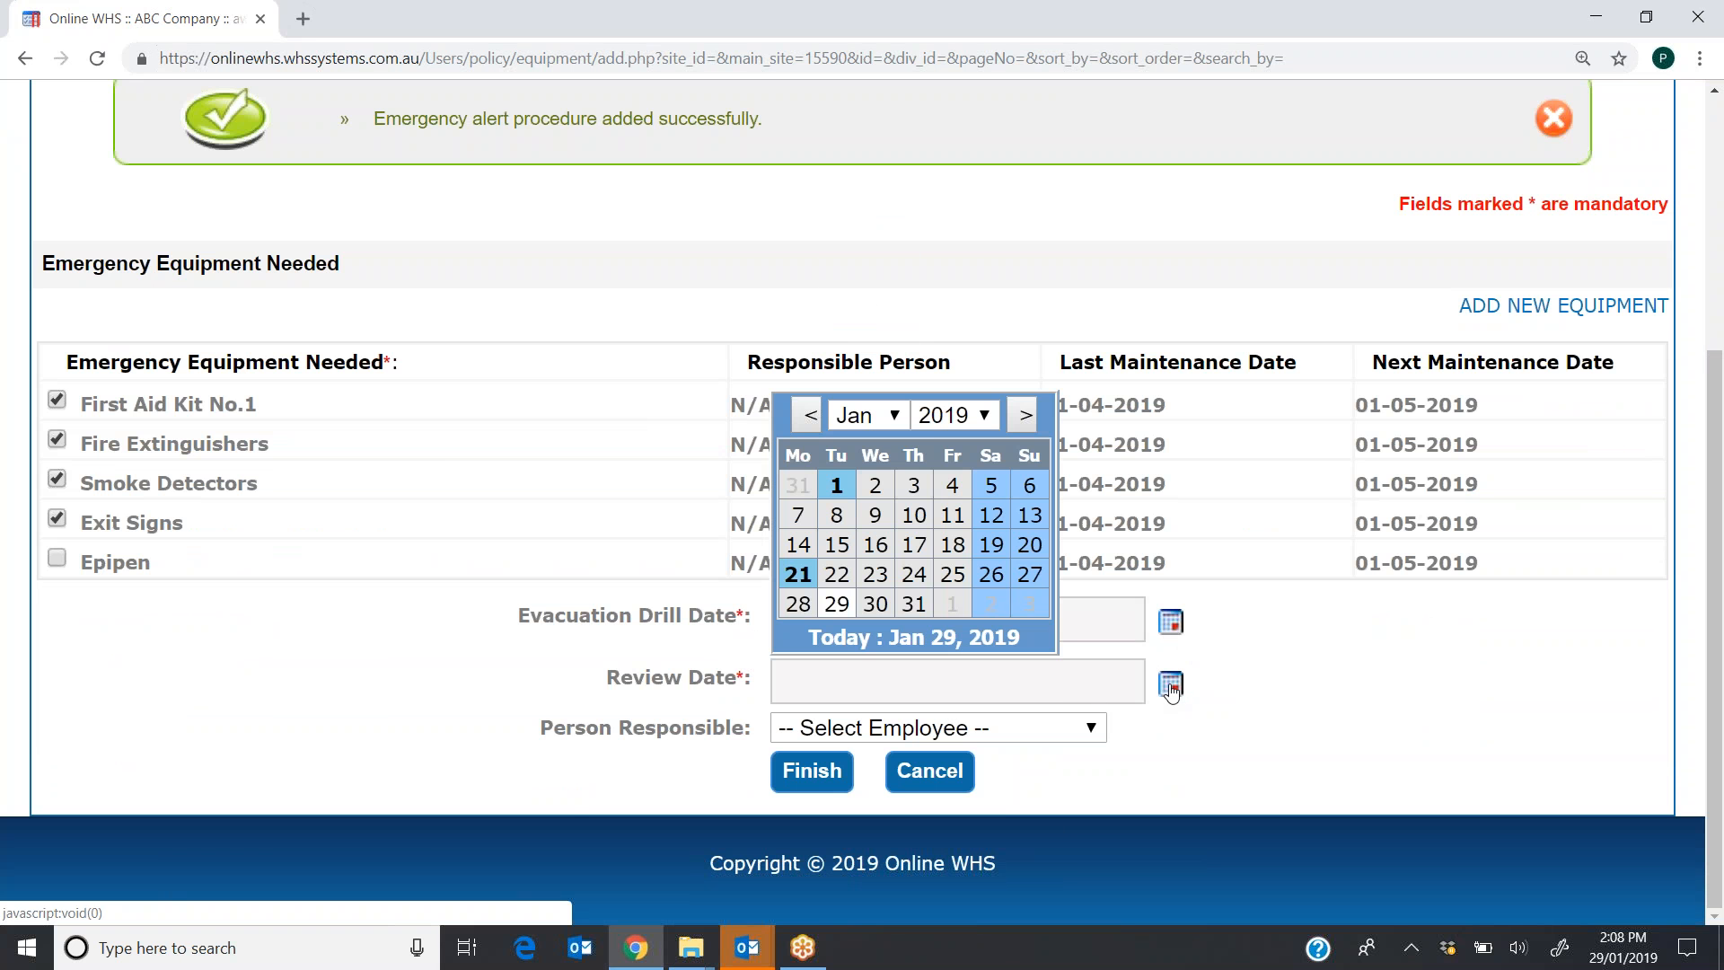
pyautogui.click(898, 415)
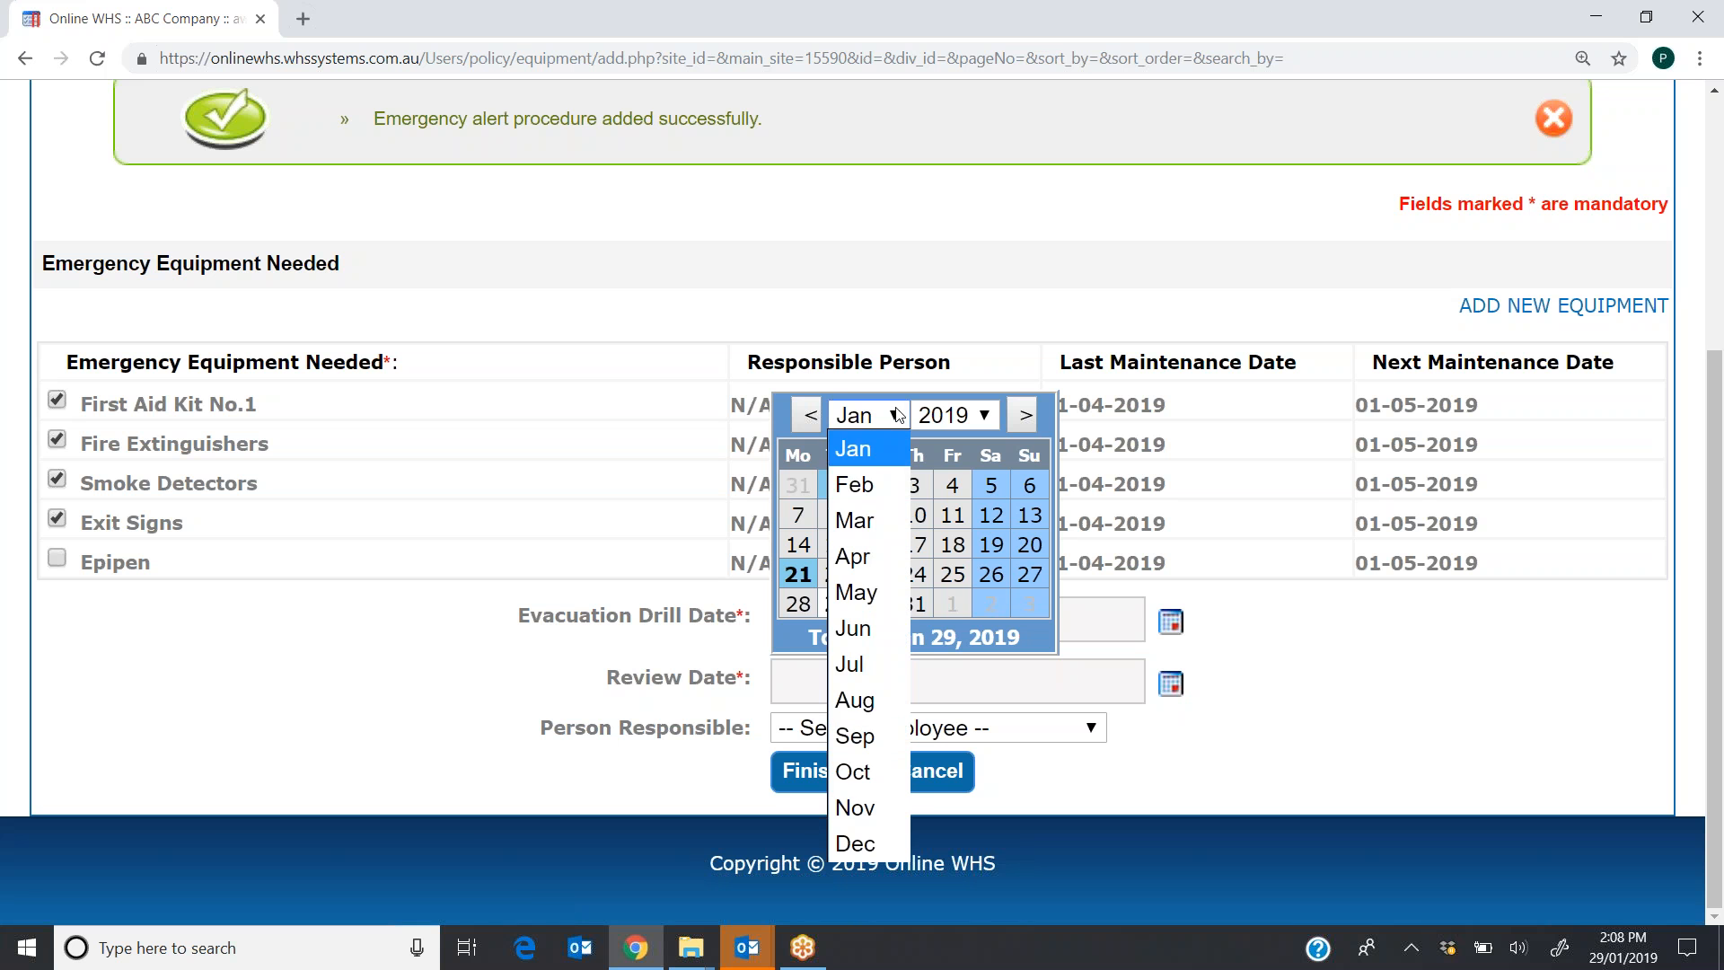
pyautogui.click(855, 807)
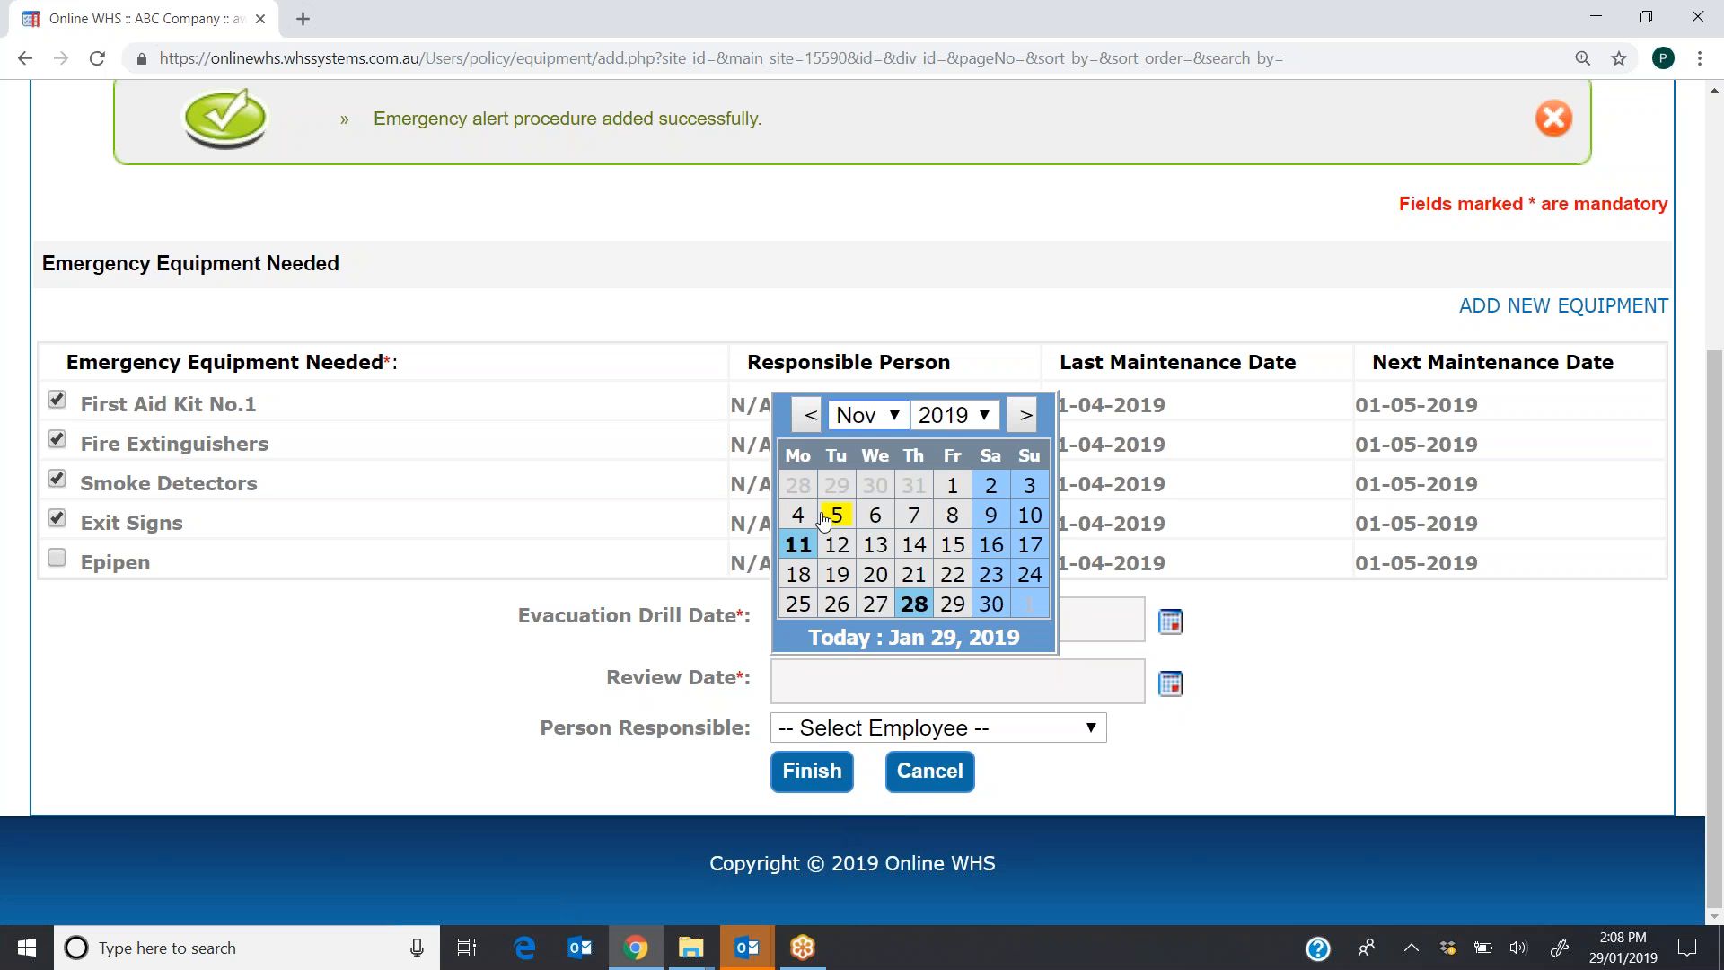
pyautogui.click(798, 516)
pyautogui.click(1091, 730)
pyautogui.click(844, 620)
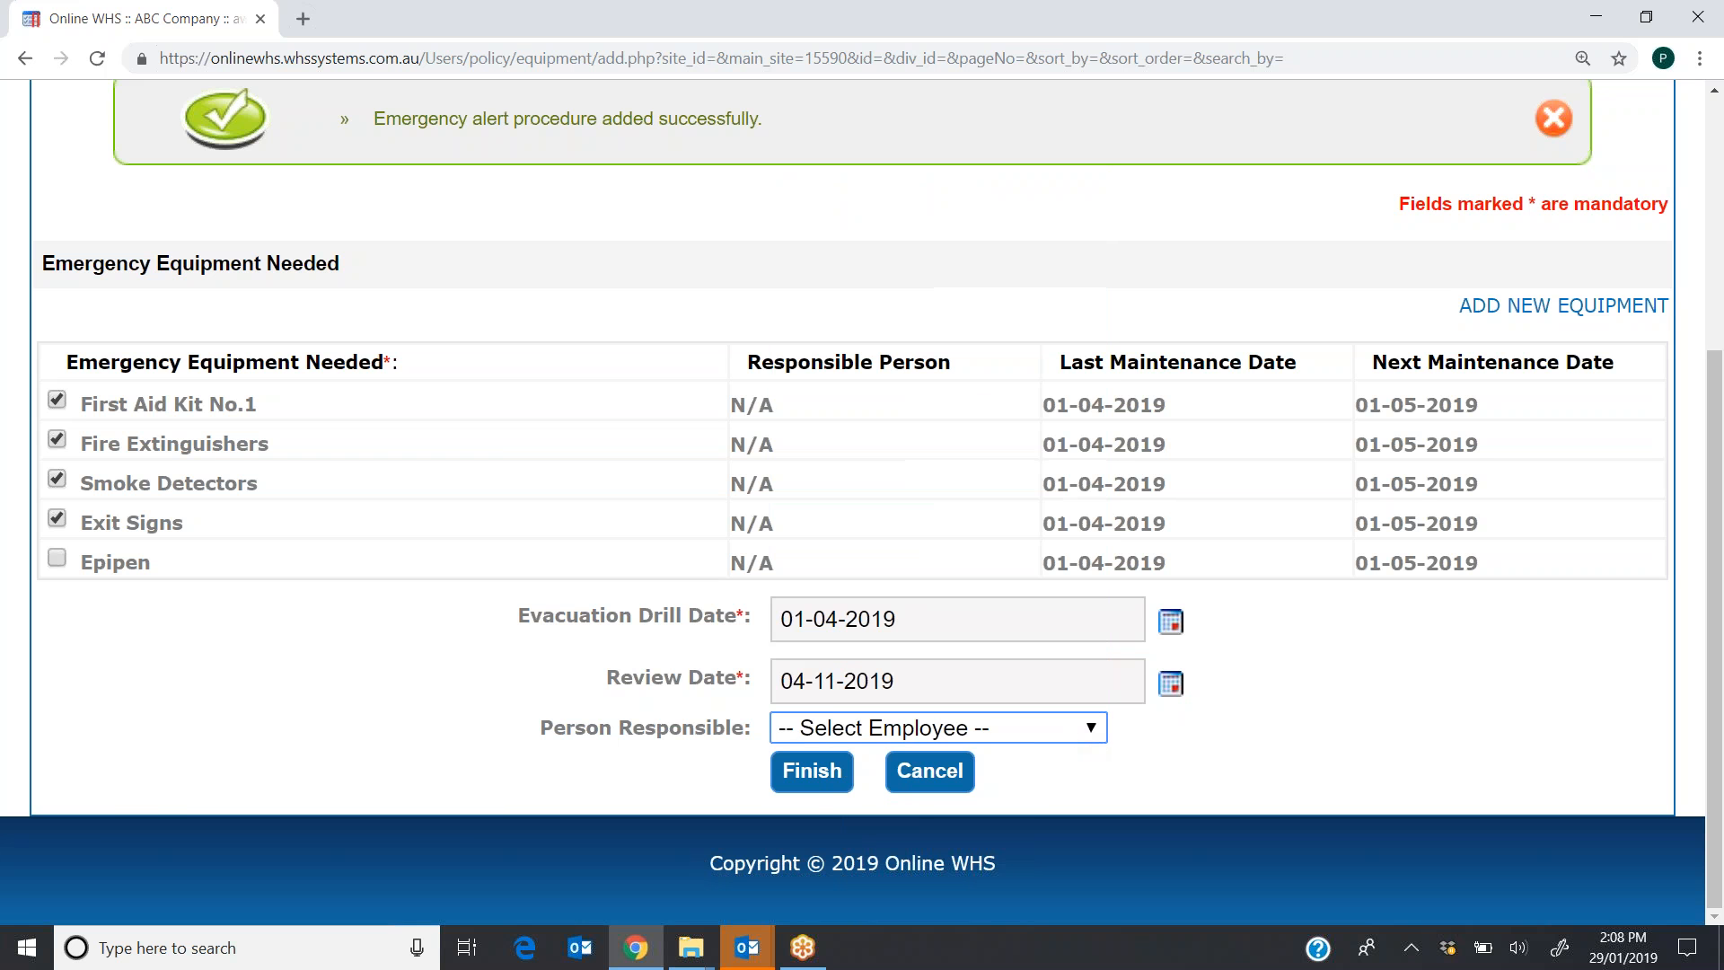
pyautogui.click(815, 781)
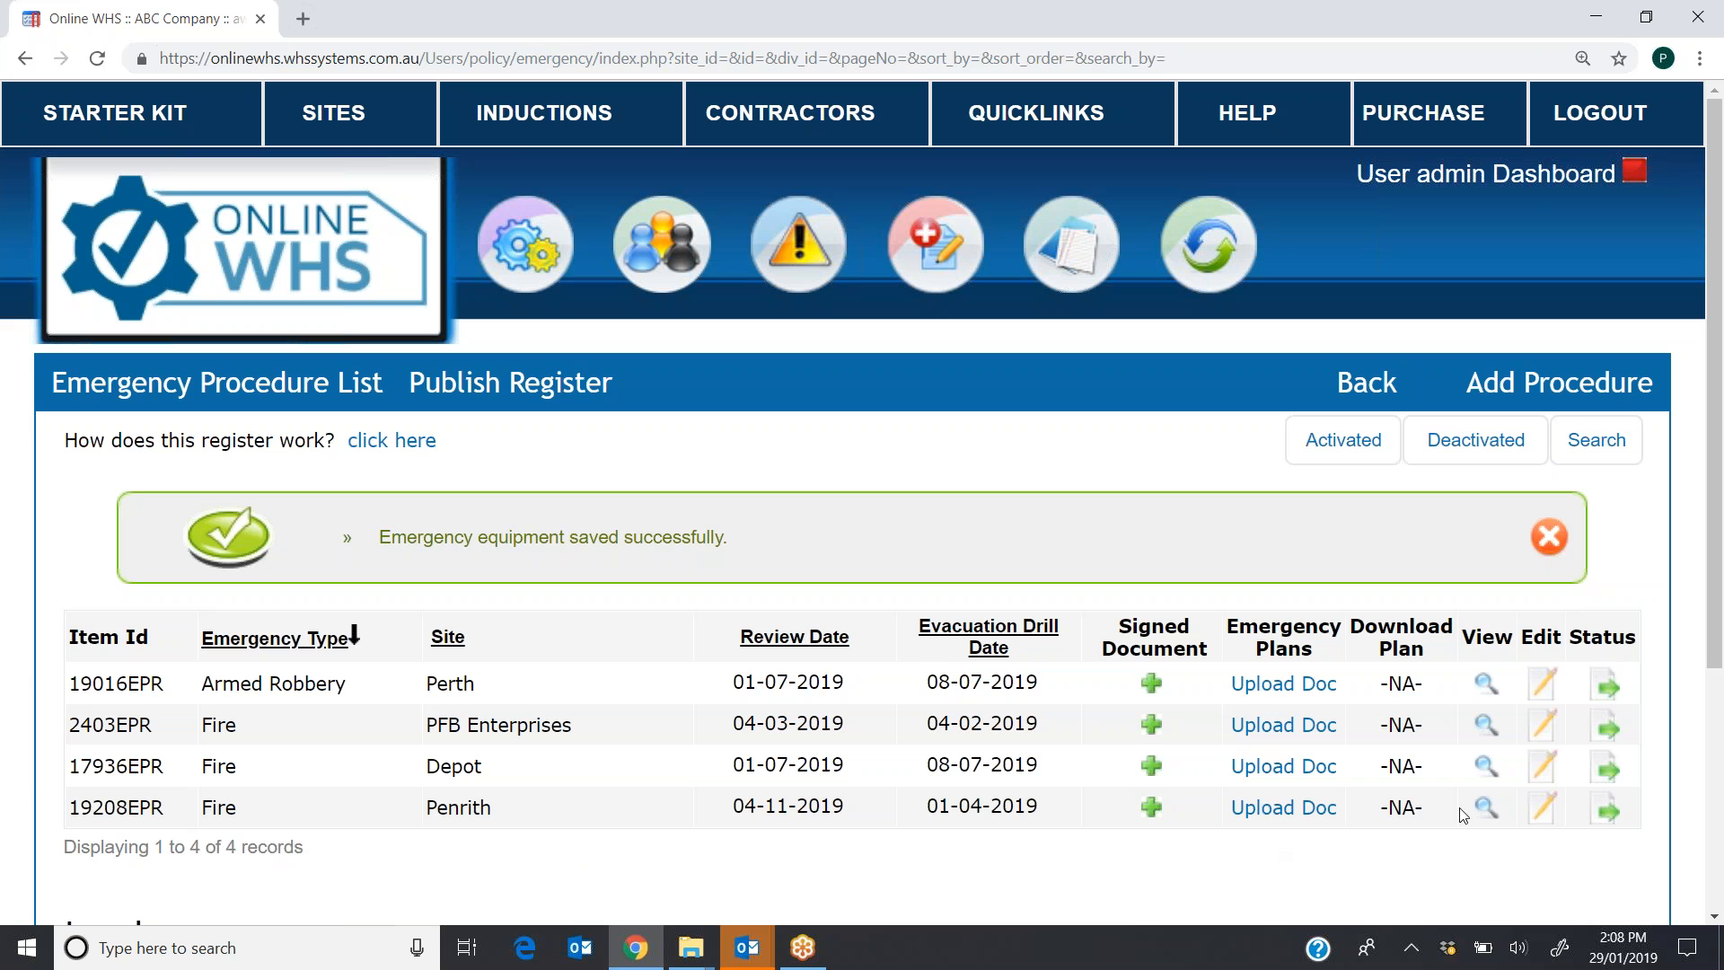
# - Open the Penrith Fire emergency procedure and review its policy statement, responsibilities, equipment, alerting systems and procedures
pyautogui.click(1487, 810)
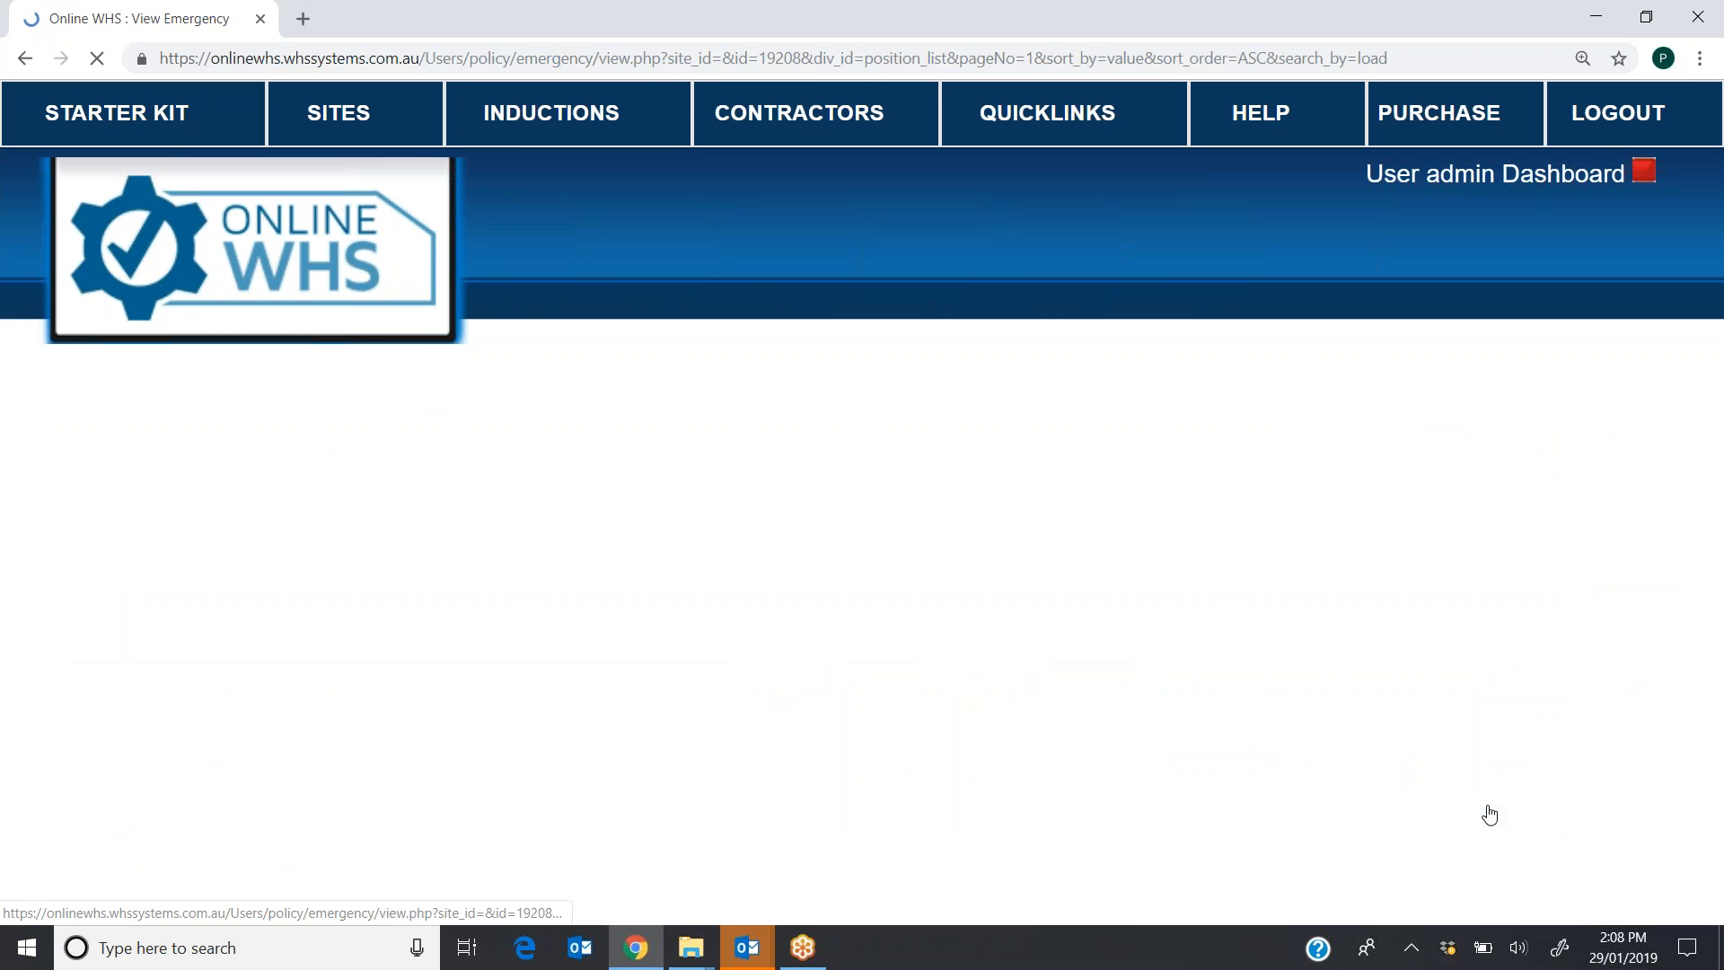
pyautogui.moveTo(1717, 245); pyautogui.dragTo(1699, 434)
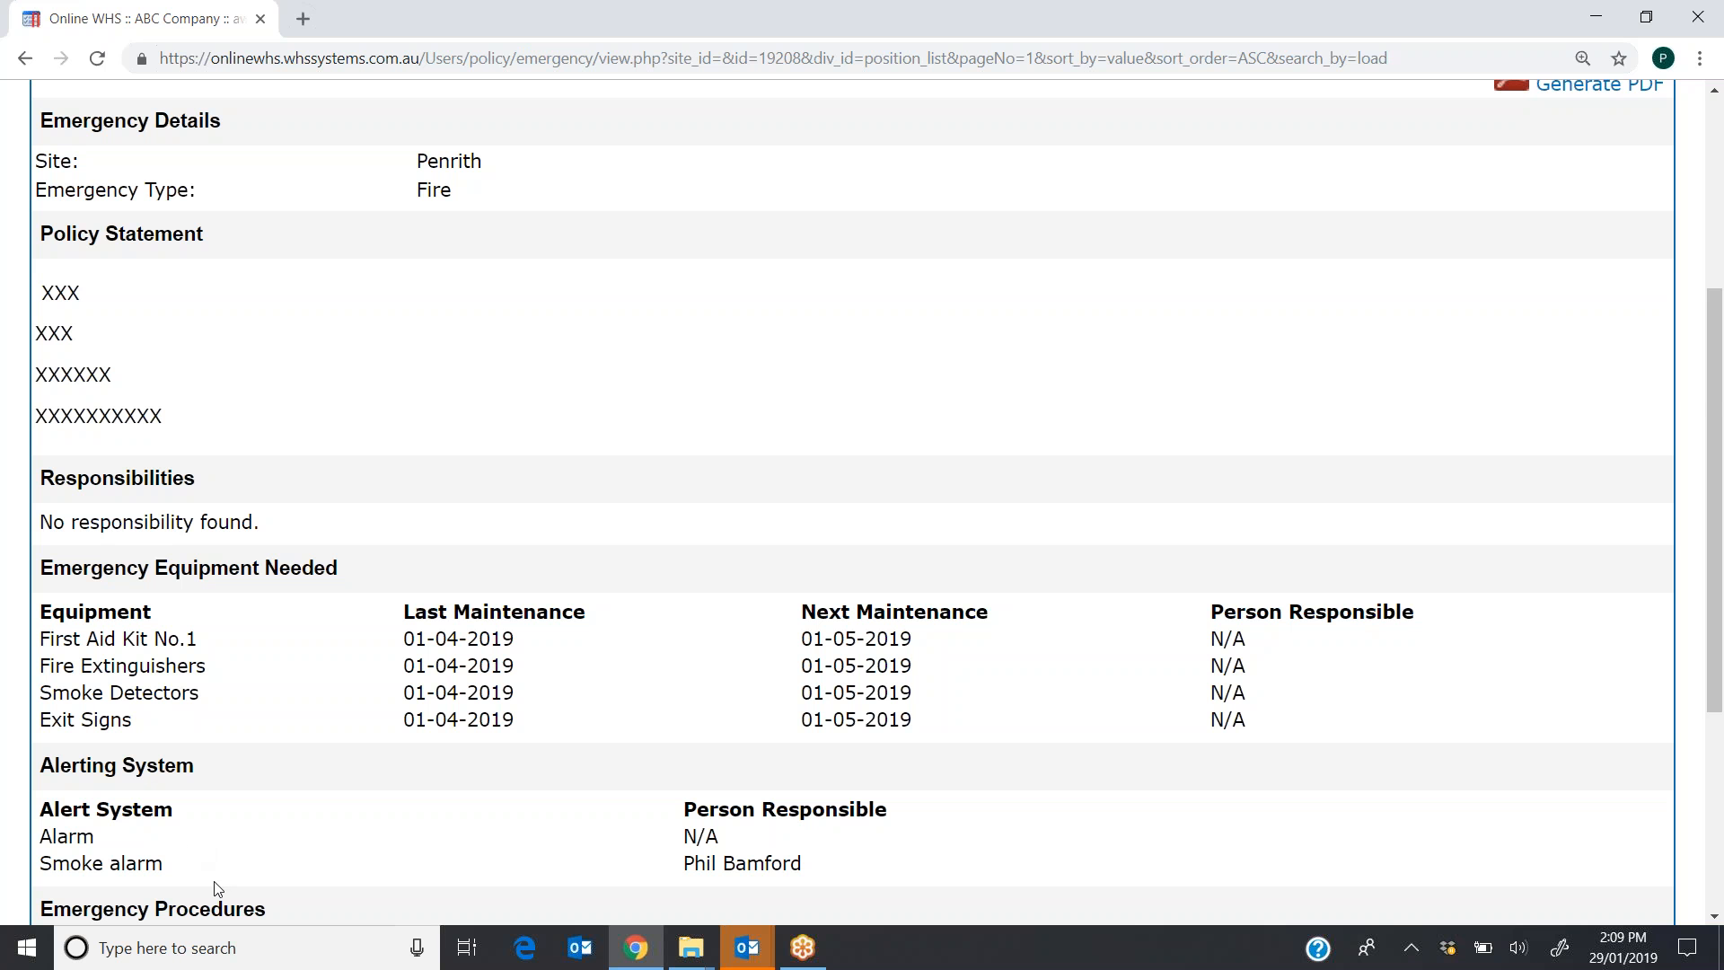
pyautogui.moveTo(1714, 374); pyautogui.dragTo(1707, 536)
pyautogui.scroll(5, 1708, 536)
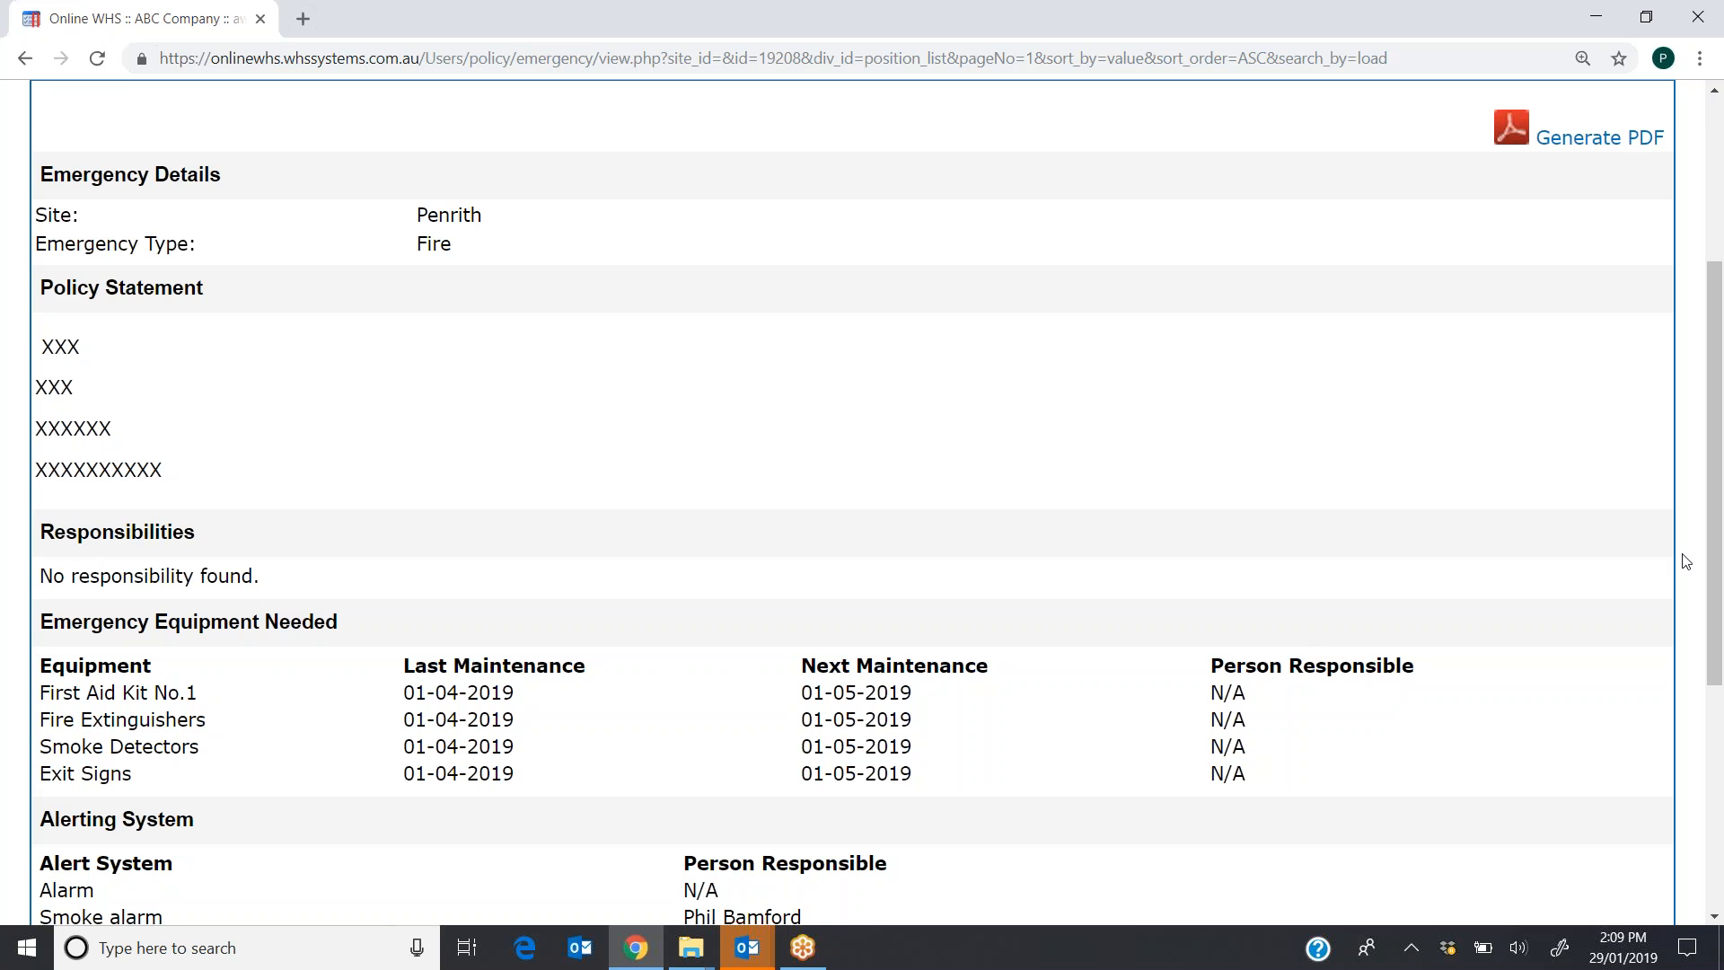
pyautogui.scroll(1, 1708, 403)
pyautogui.scroll(3, 1707, 403)
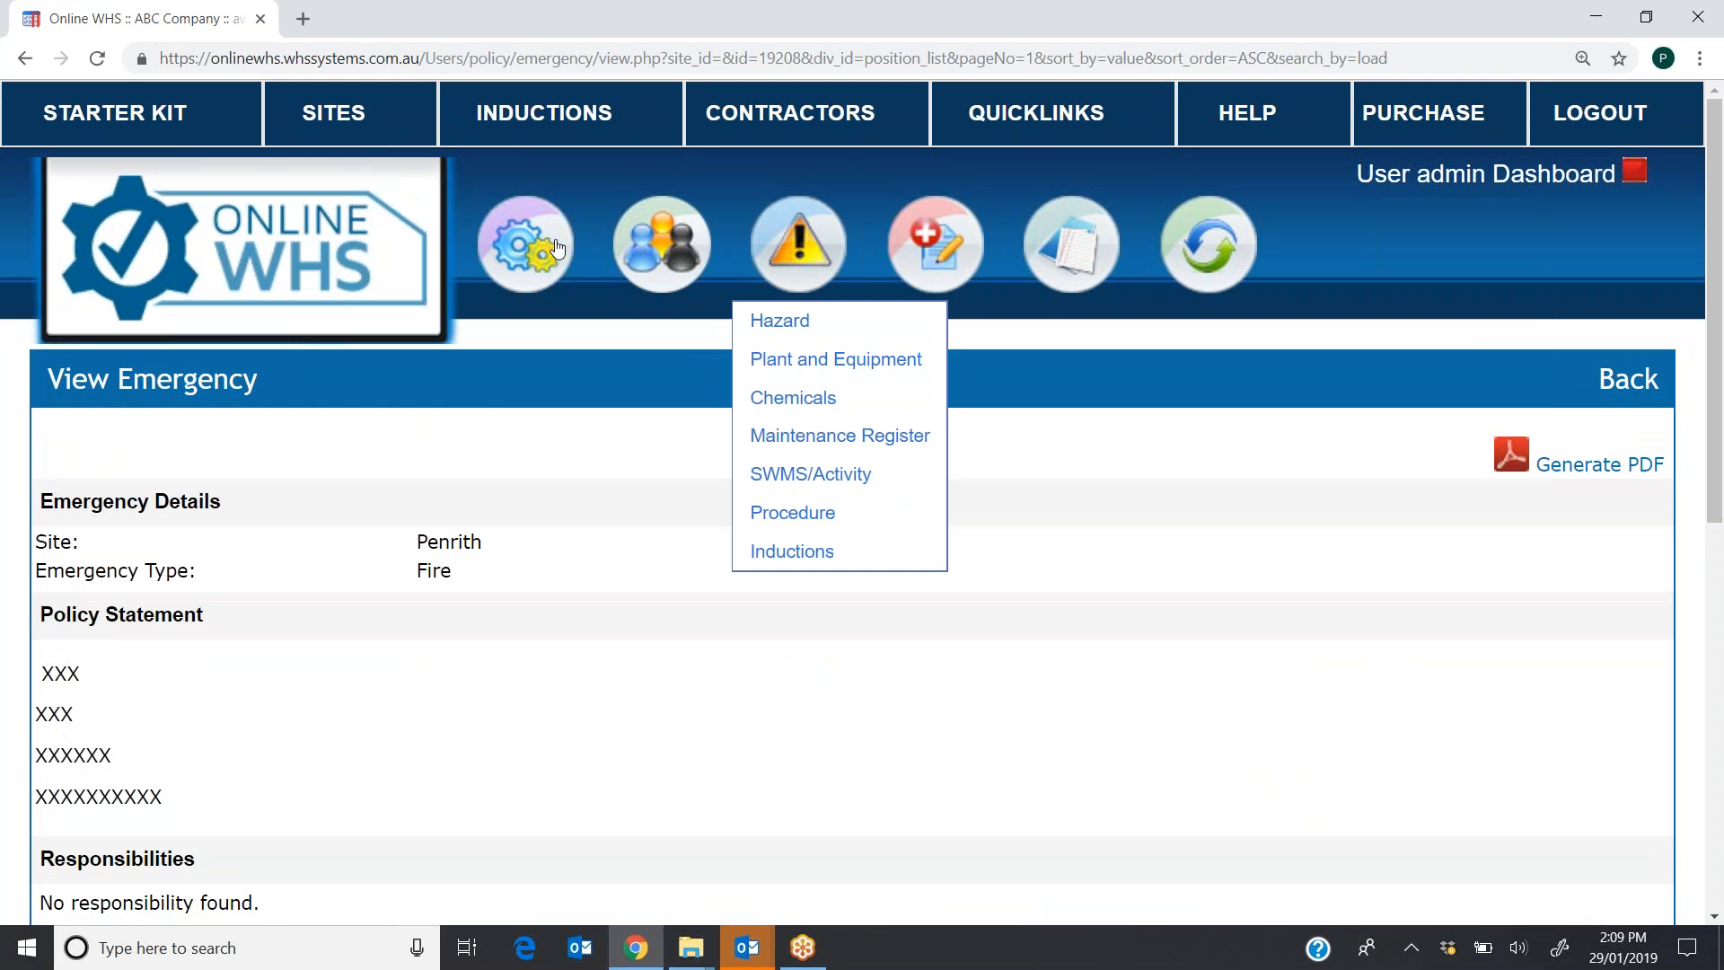
# - Start a new entry in the Responsibilities register and name it Fire Warden
pyautogui.moveTo(525, 269)
pyautogui.click(531, 403)
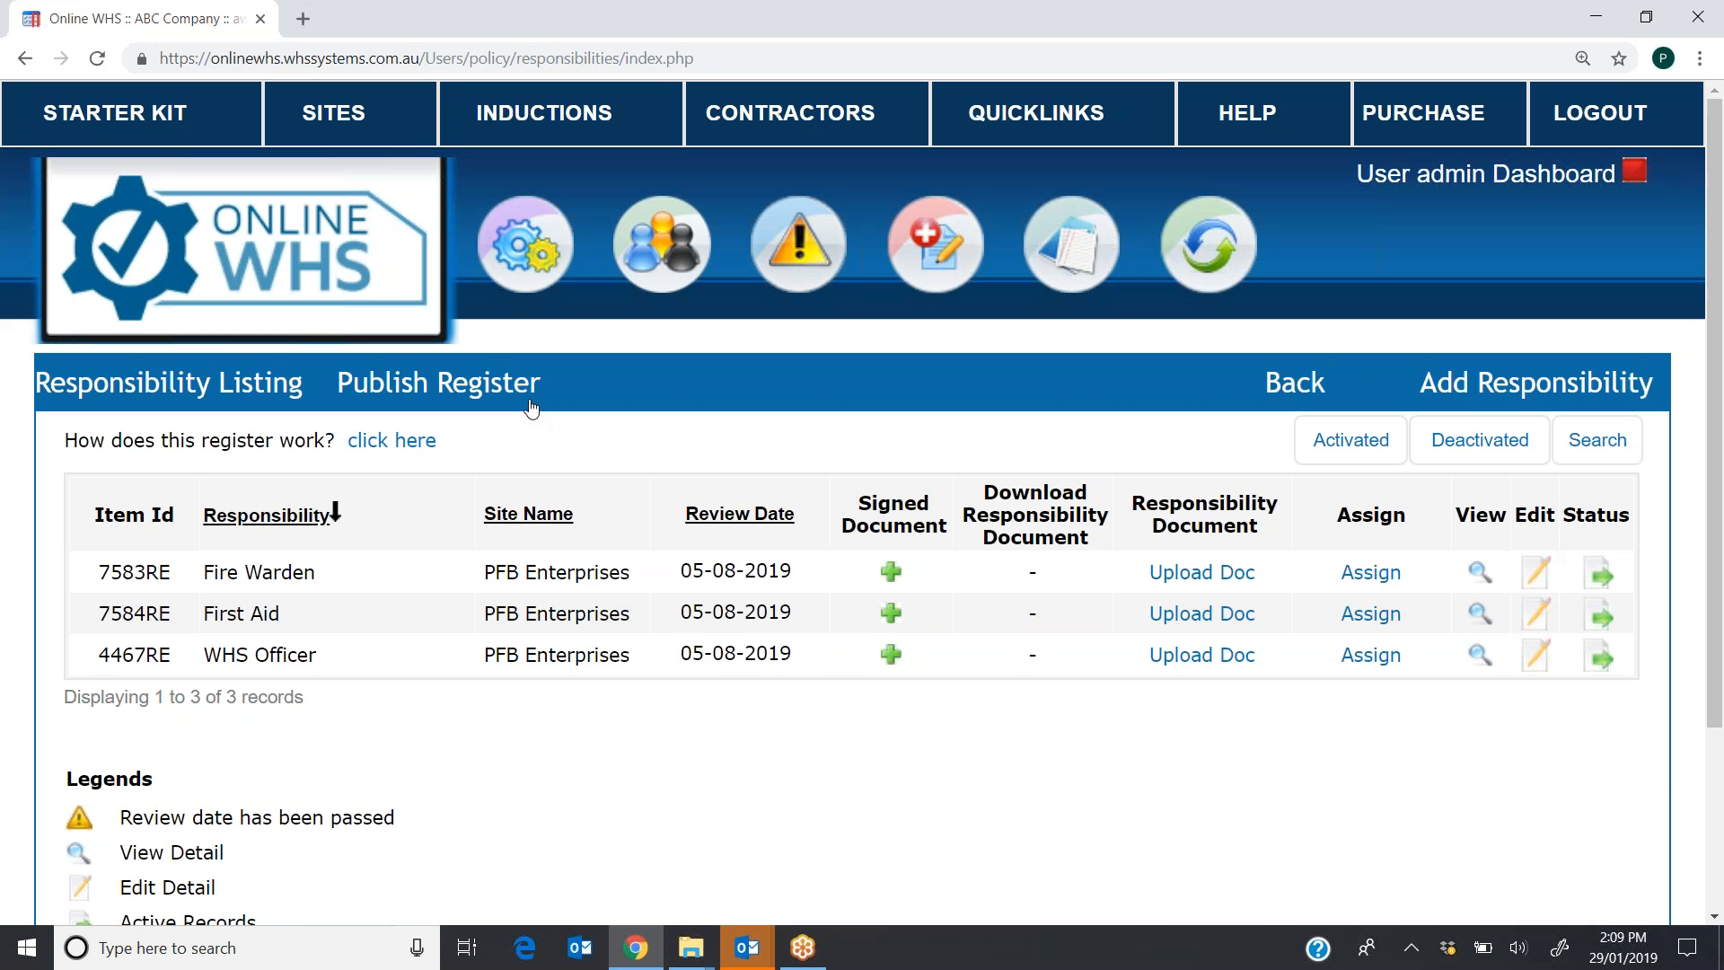
pyautogui.click(1541, 406)
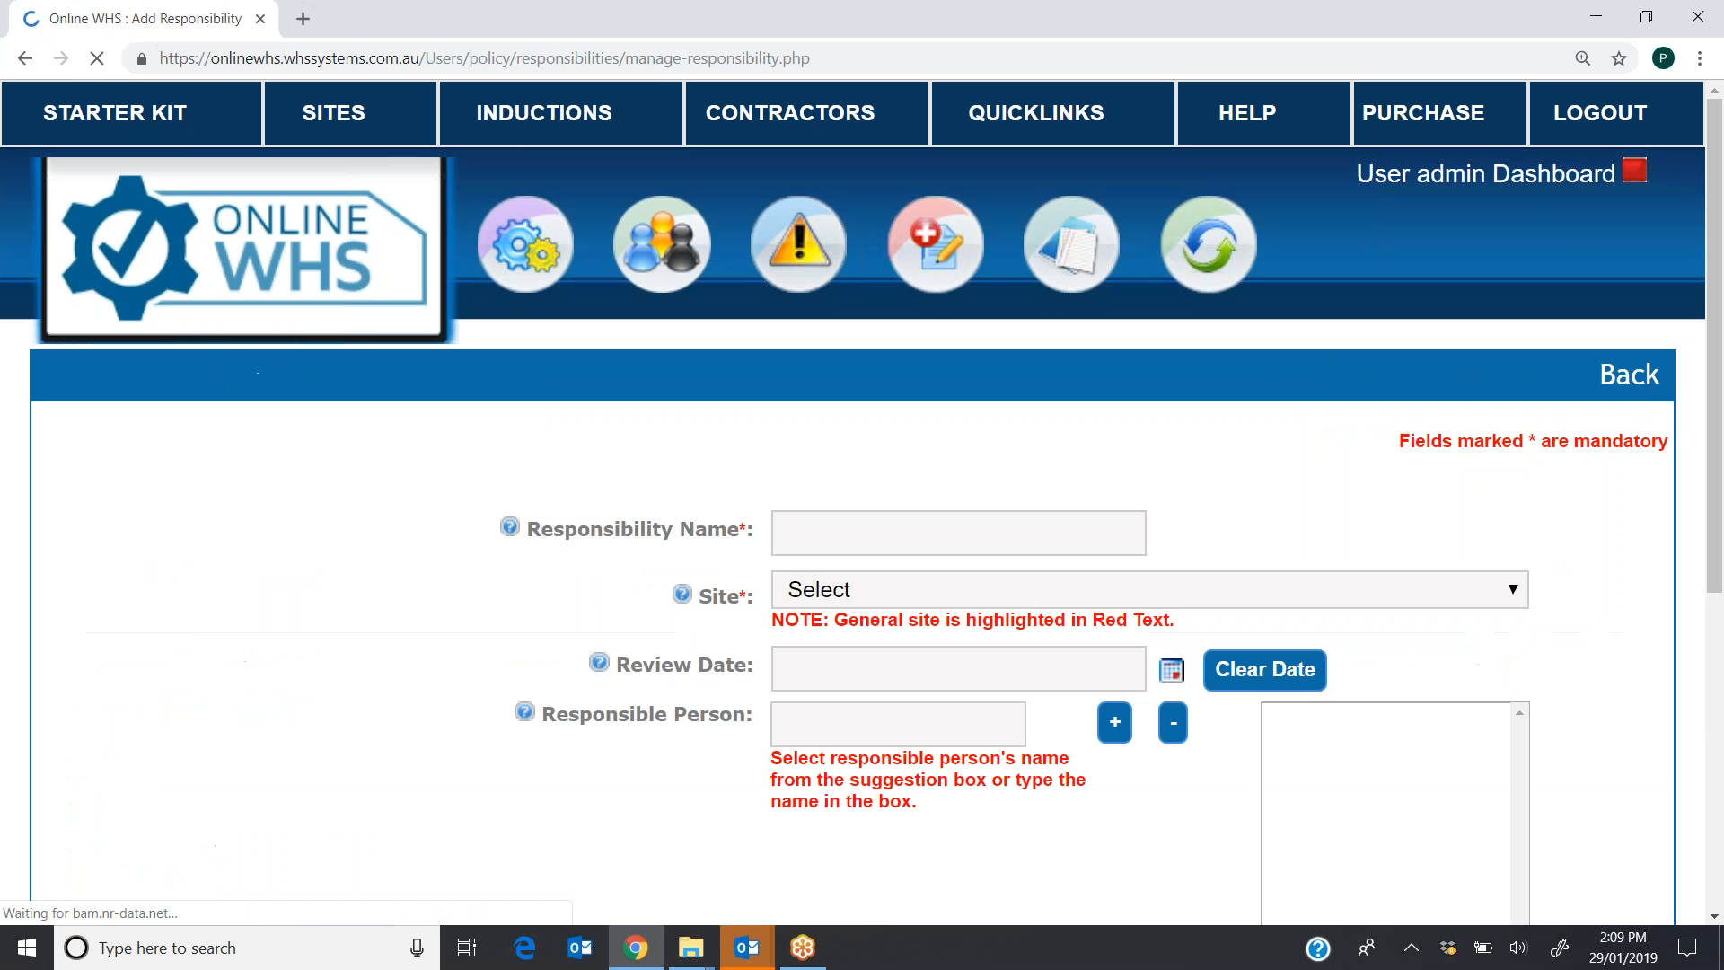
pyautogui.click(882, 541)
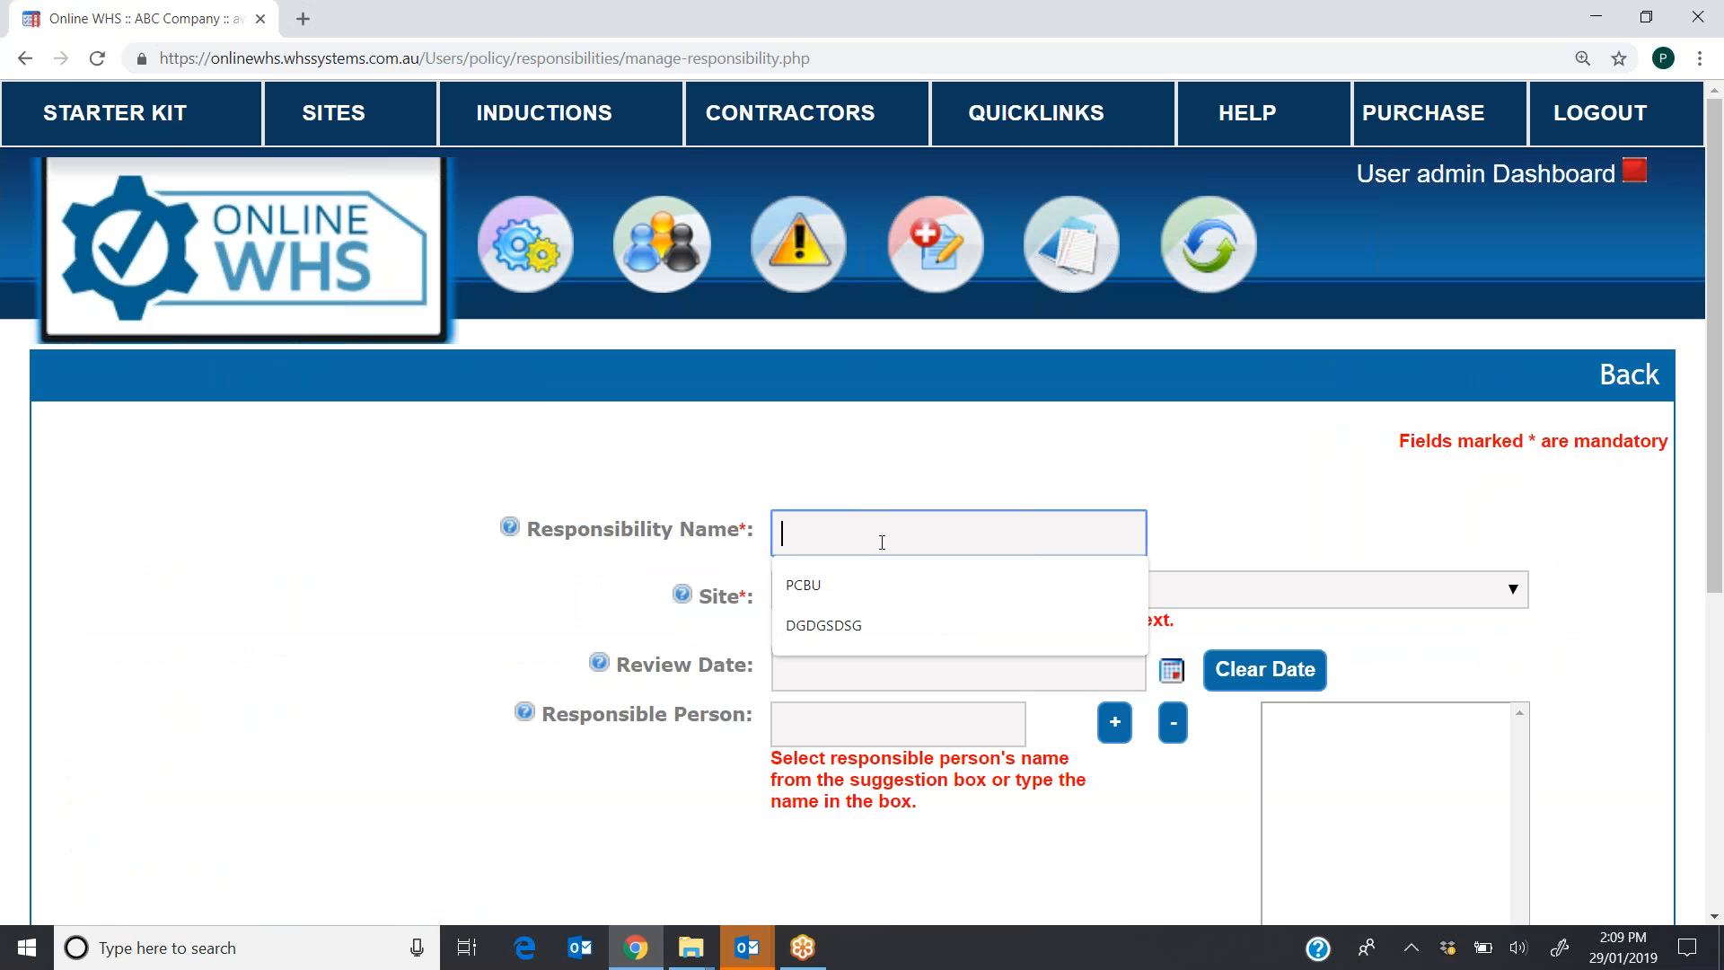
pyautogui.write('fIR')
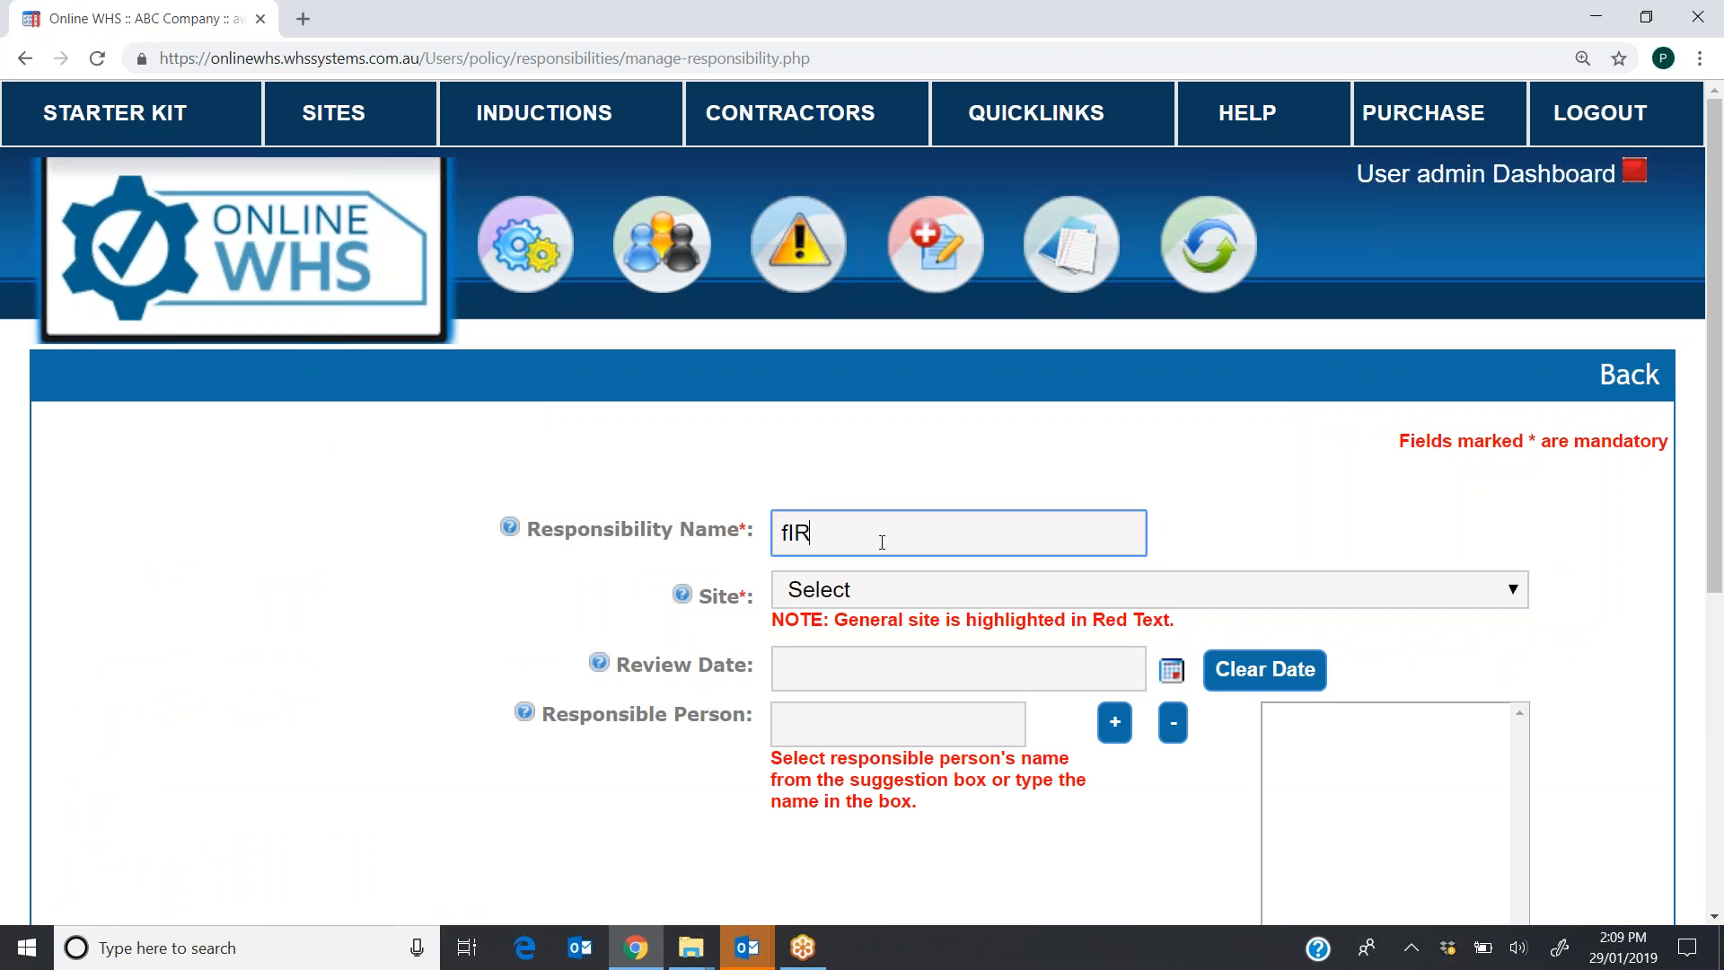
pyautogui.press('BackSpace')
pyautogui.press('BackSpace')
pyautogui.press('BackSpace')
pyautogui.write('Fire Warden')
# - Assign the Fire Warden responsibility to the Penrith site and set its review date to 4 November 2019
pyautogui.click(1482, 598)
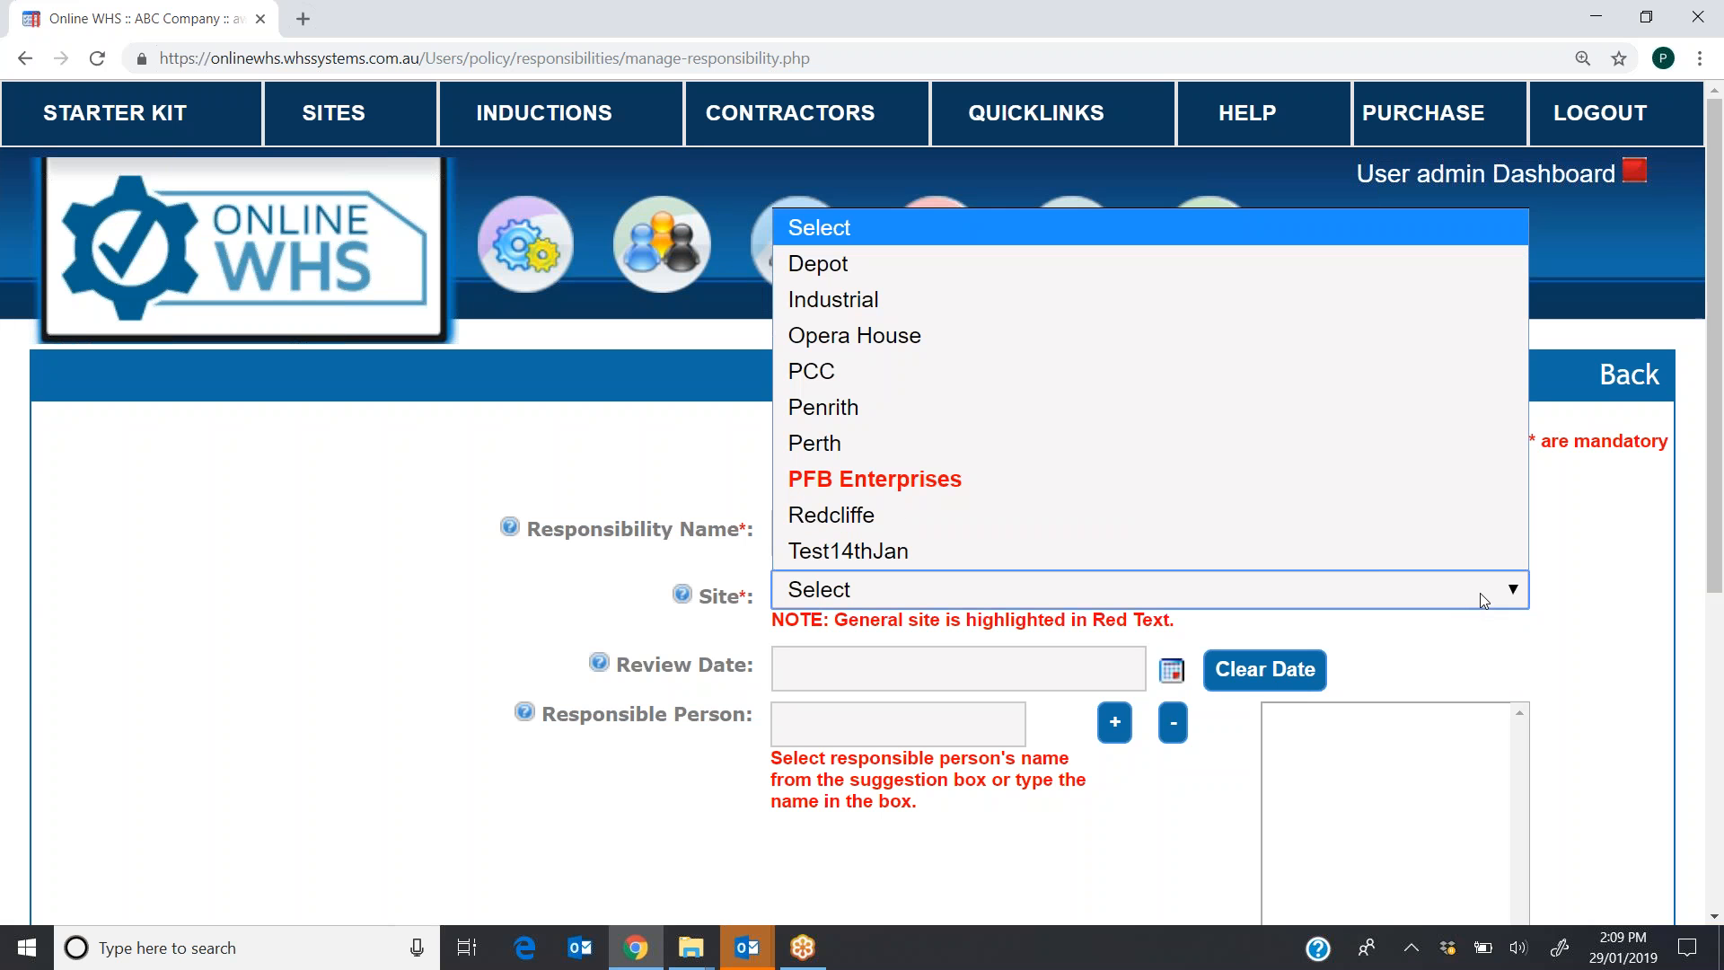
pyautogui.click(957, 406)
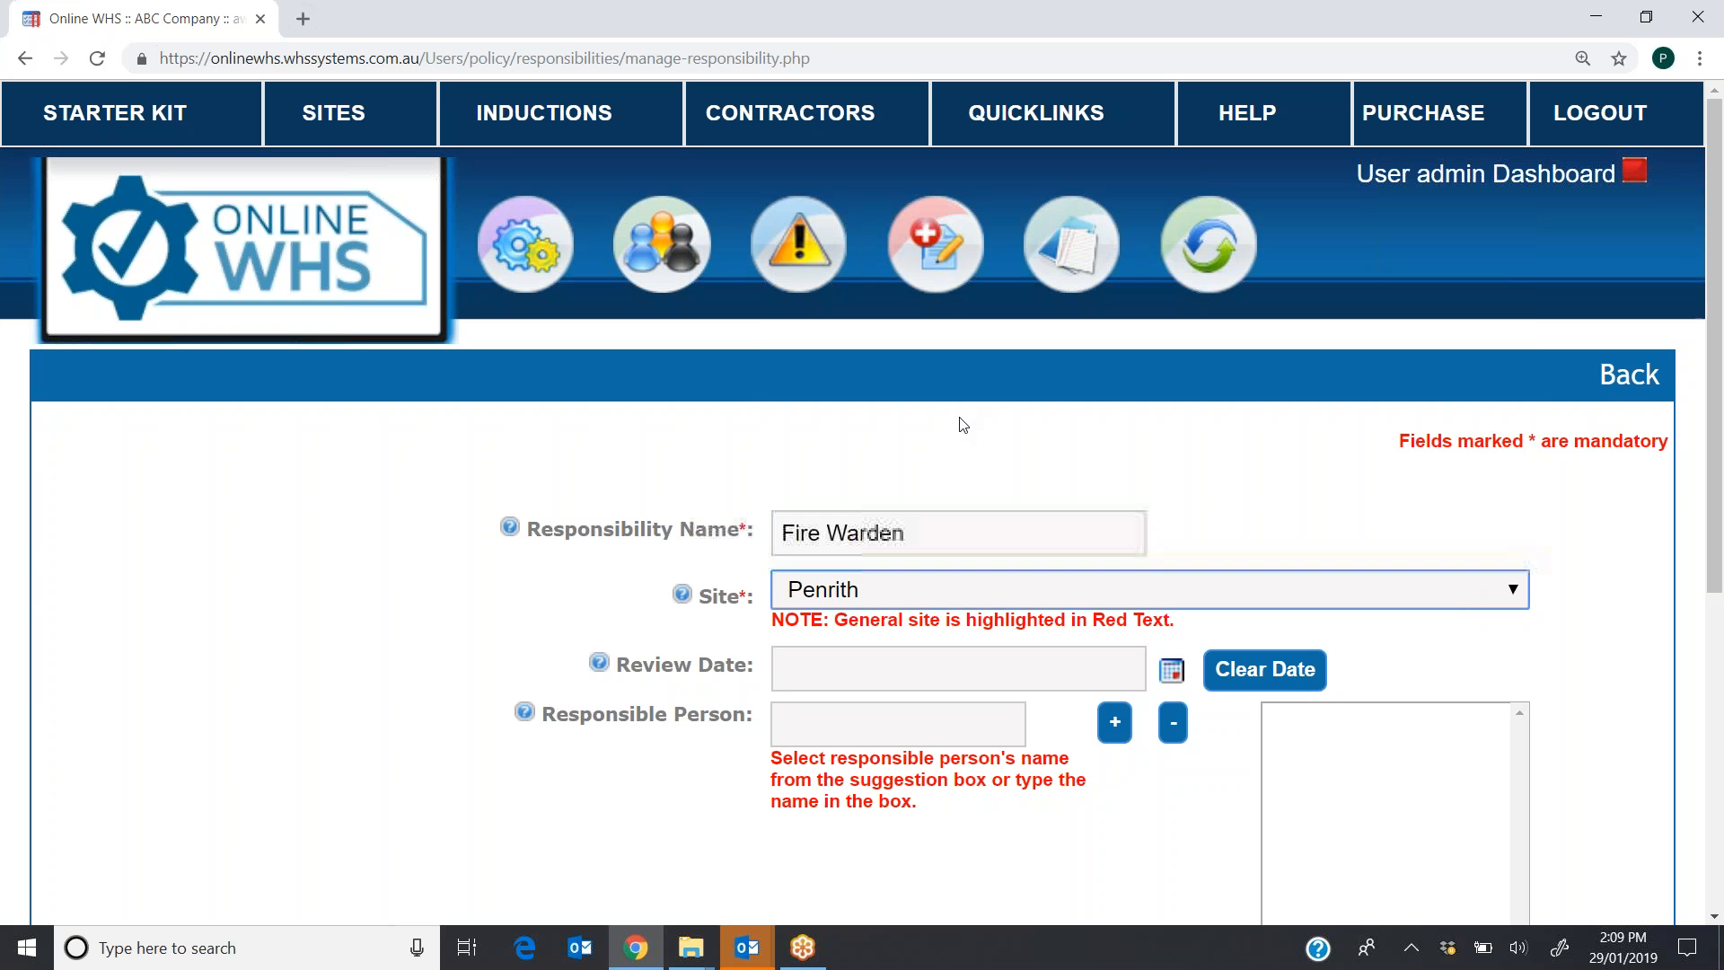
pyautogui.click(1171, 673)
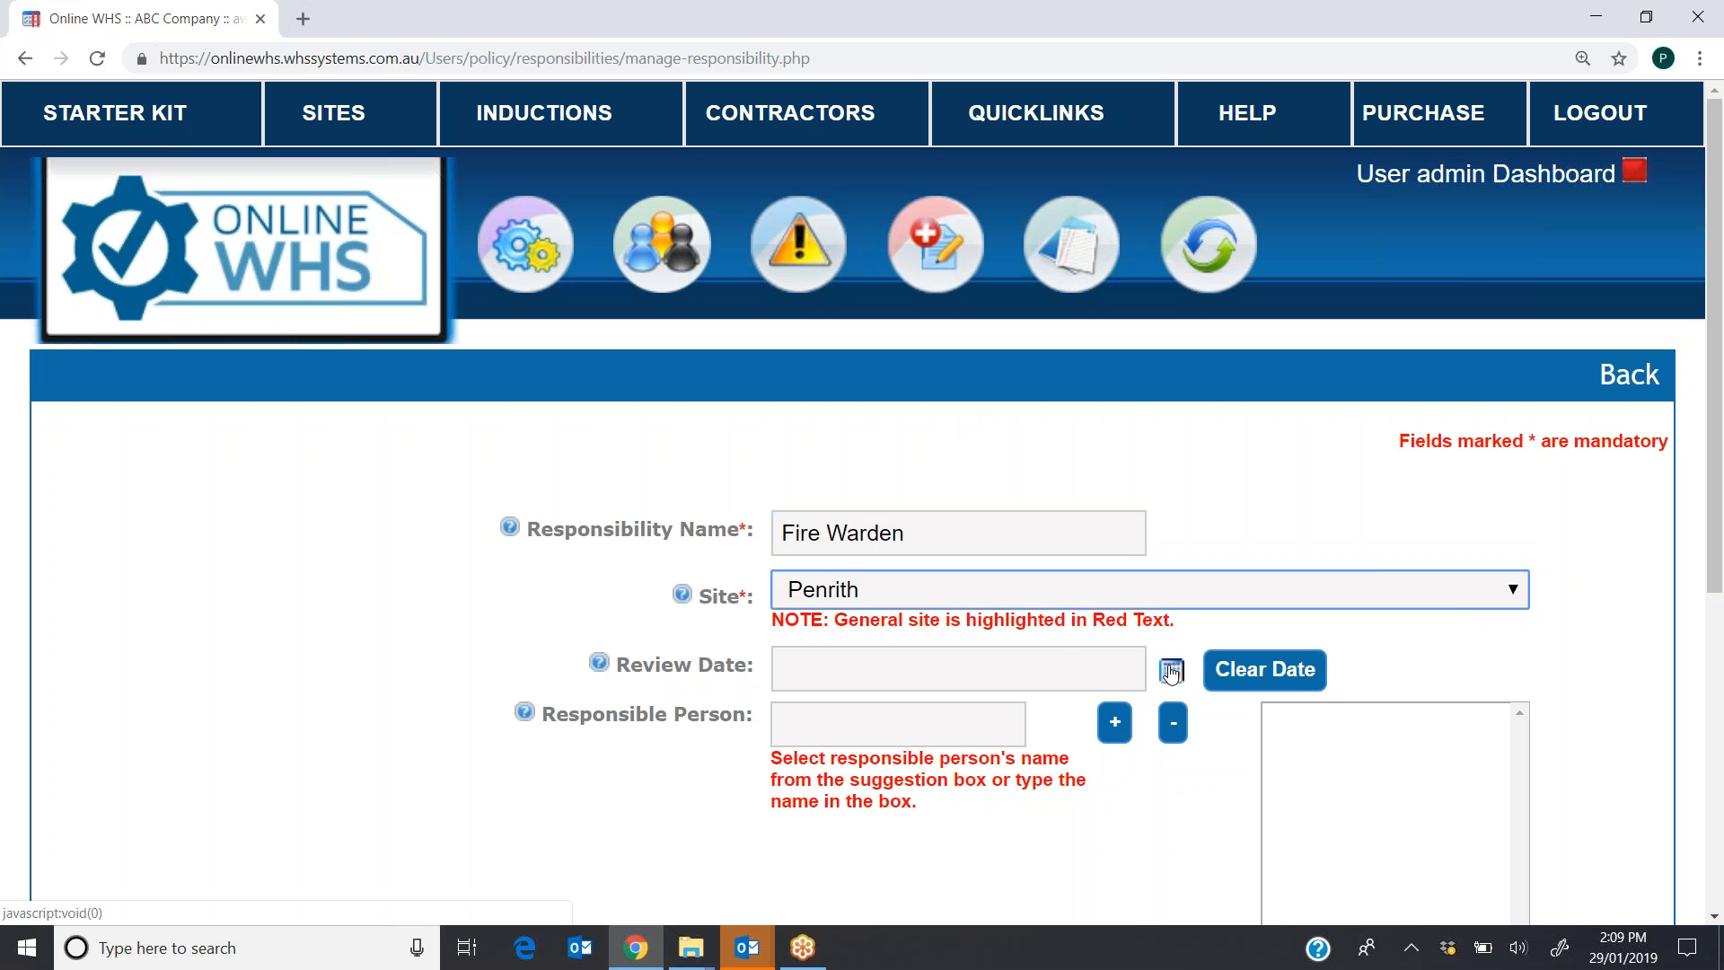
pyautogui.click(896, 403)
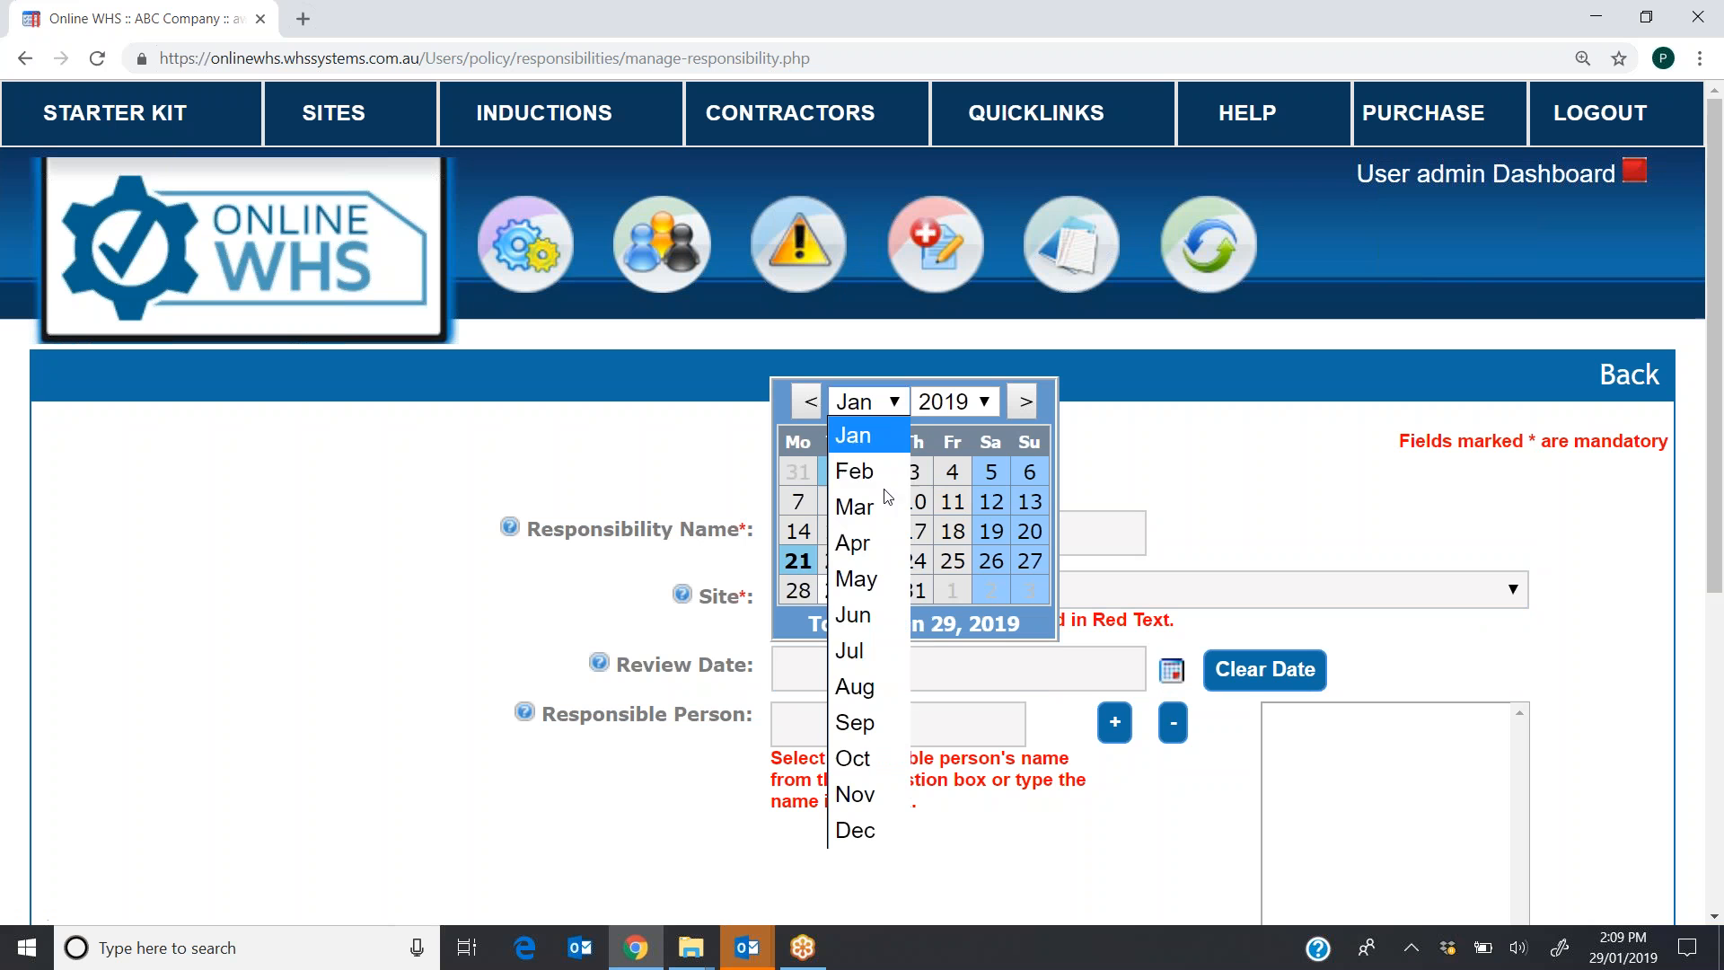
pyautogui.click(854, 794)
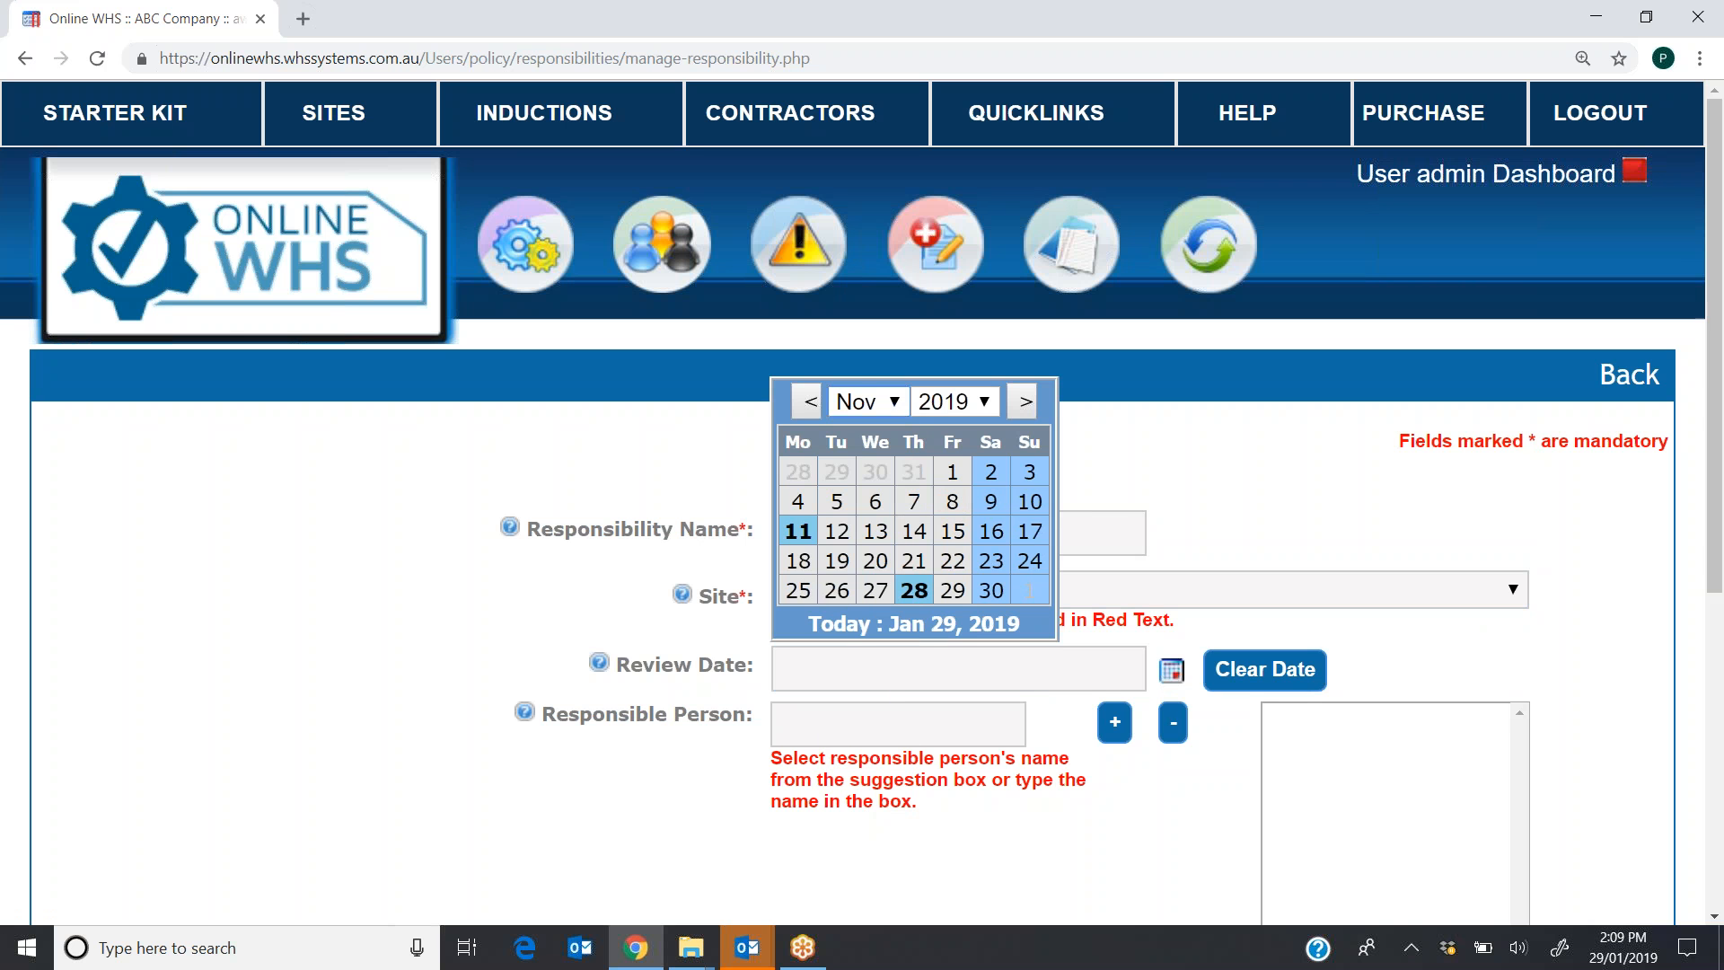
pyautogui.click(797, 501)
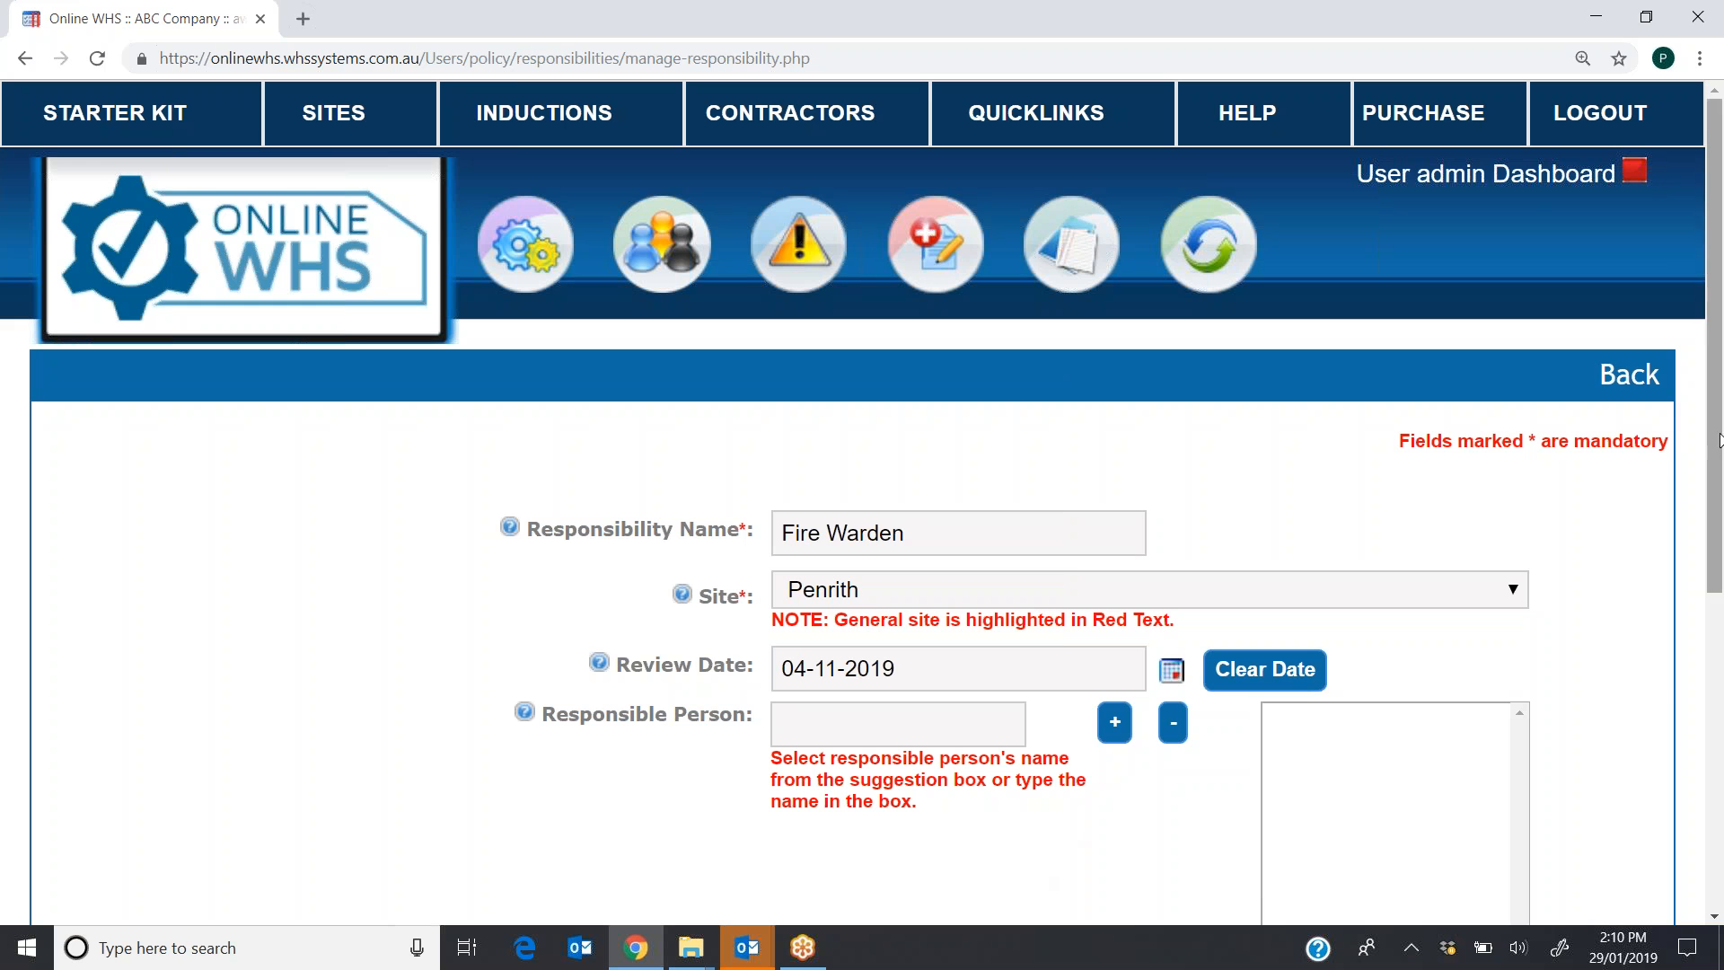
# - Find the person whose name starts with P and add them as the Fire Warden entry's responsible person
pyautogui.moveTo(1717, 479); pyautogui.dragTo(1718, 503)
pyautogui.scroll(-3, 1366, 597)
pyautogui.click(912, 428)
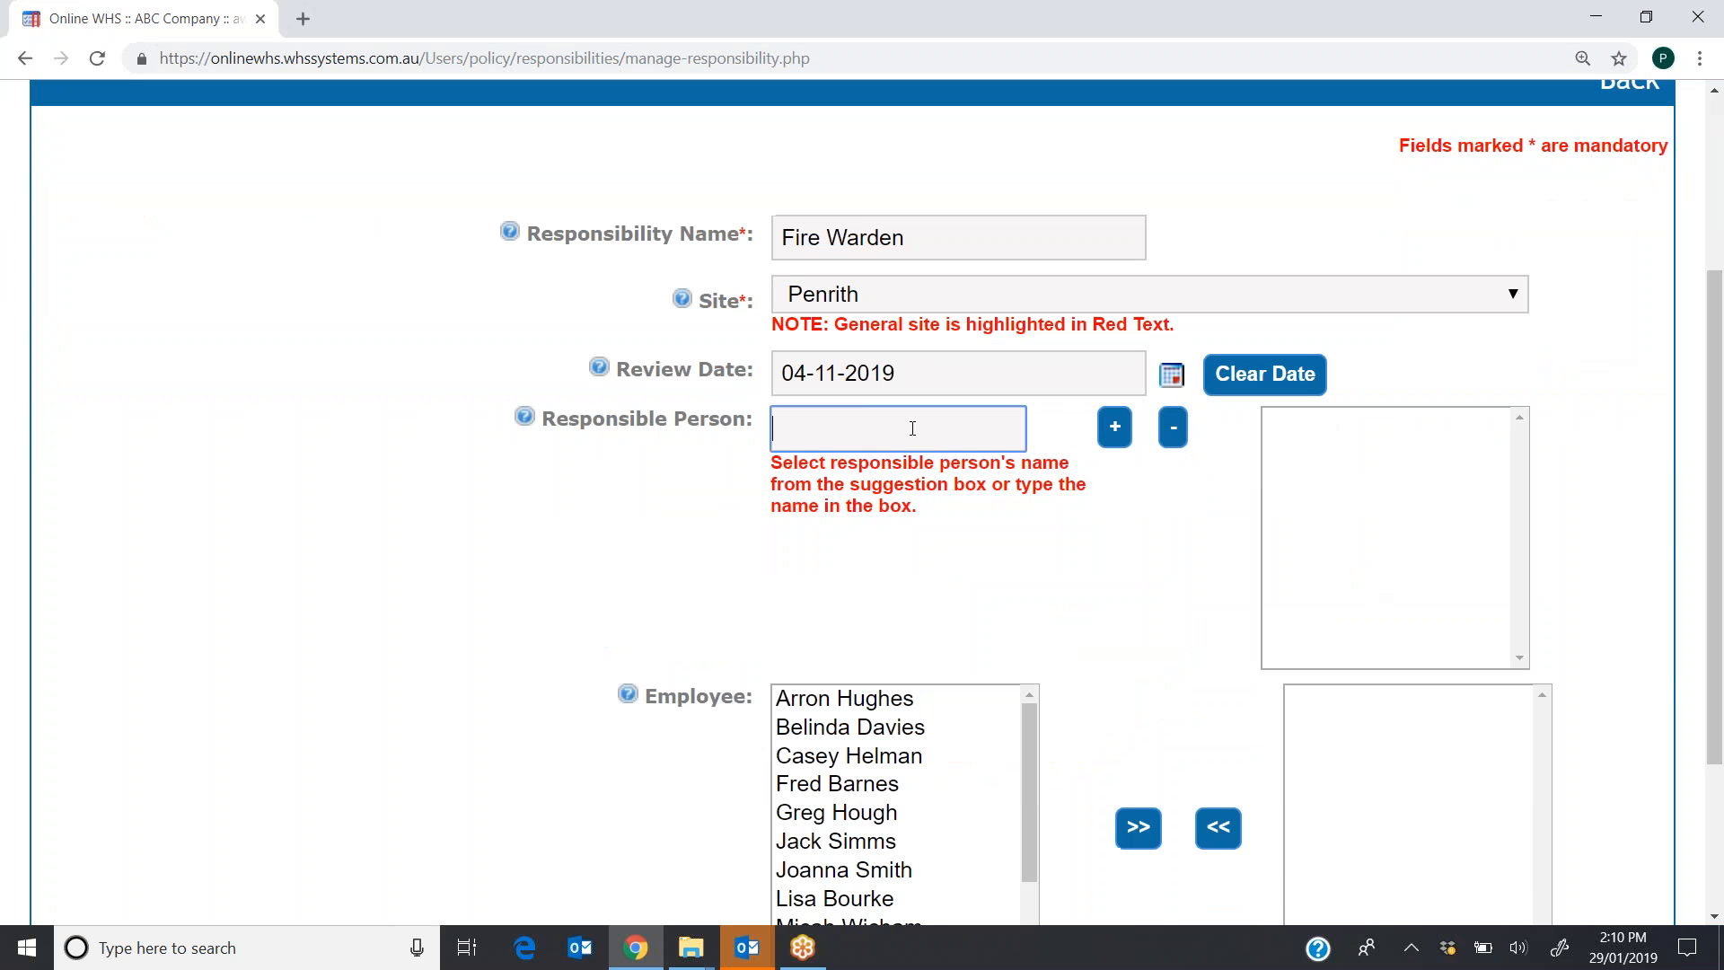
pyautogui.write('p')
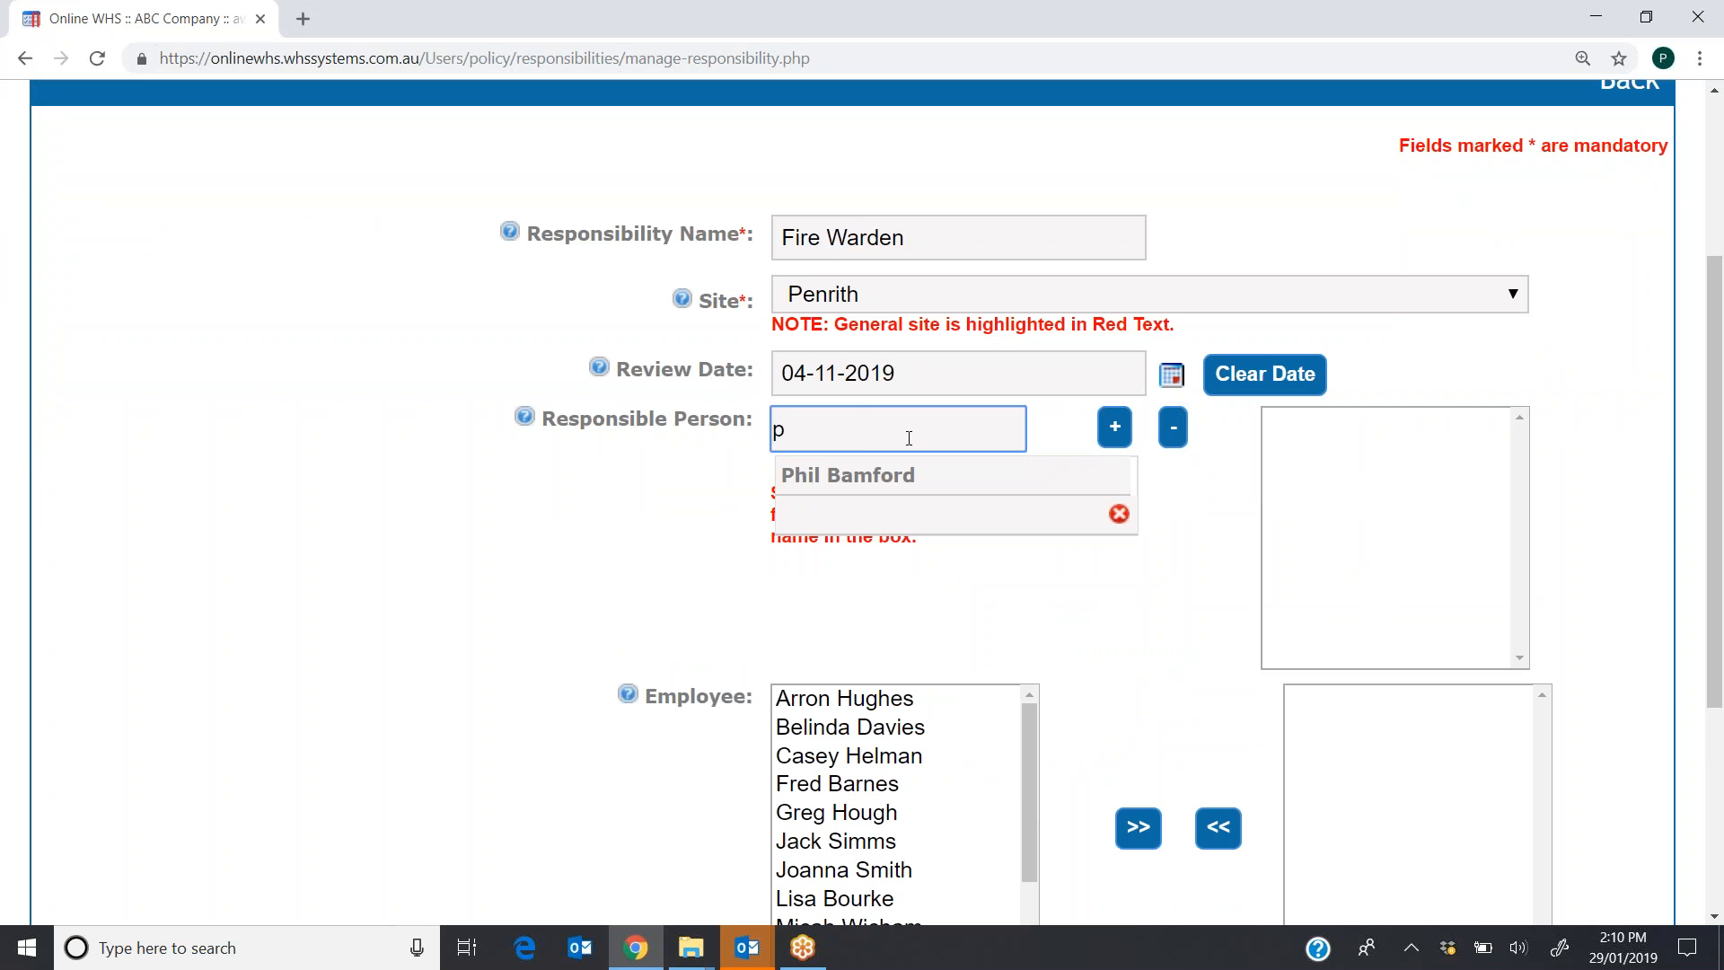
pyautogui.click(897, 476)
pyautogui.click(1113, 430)
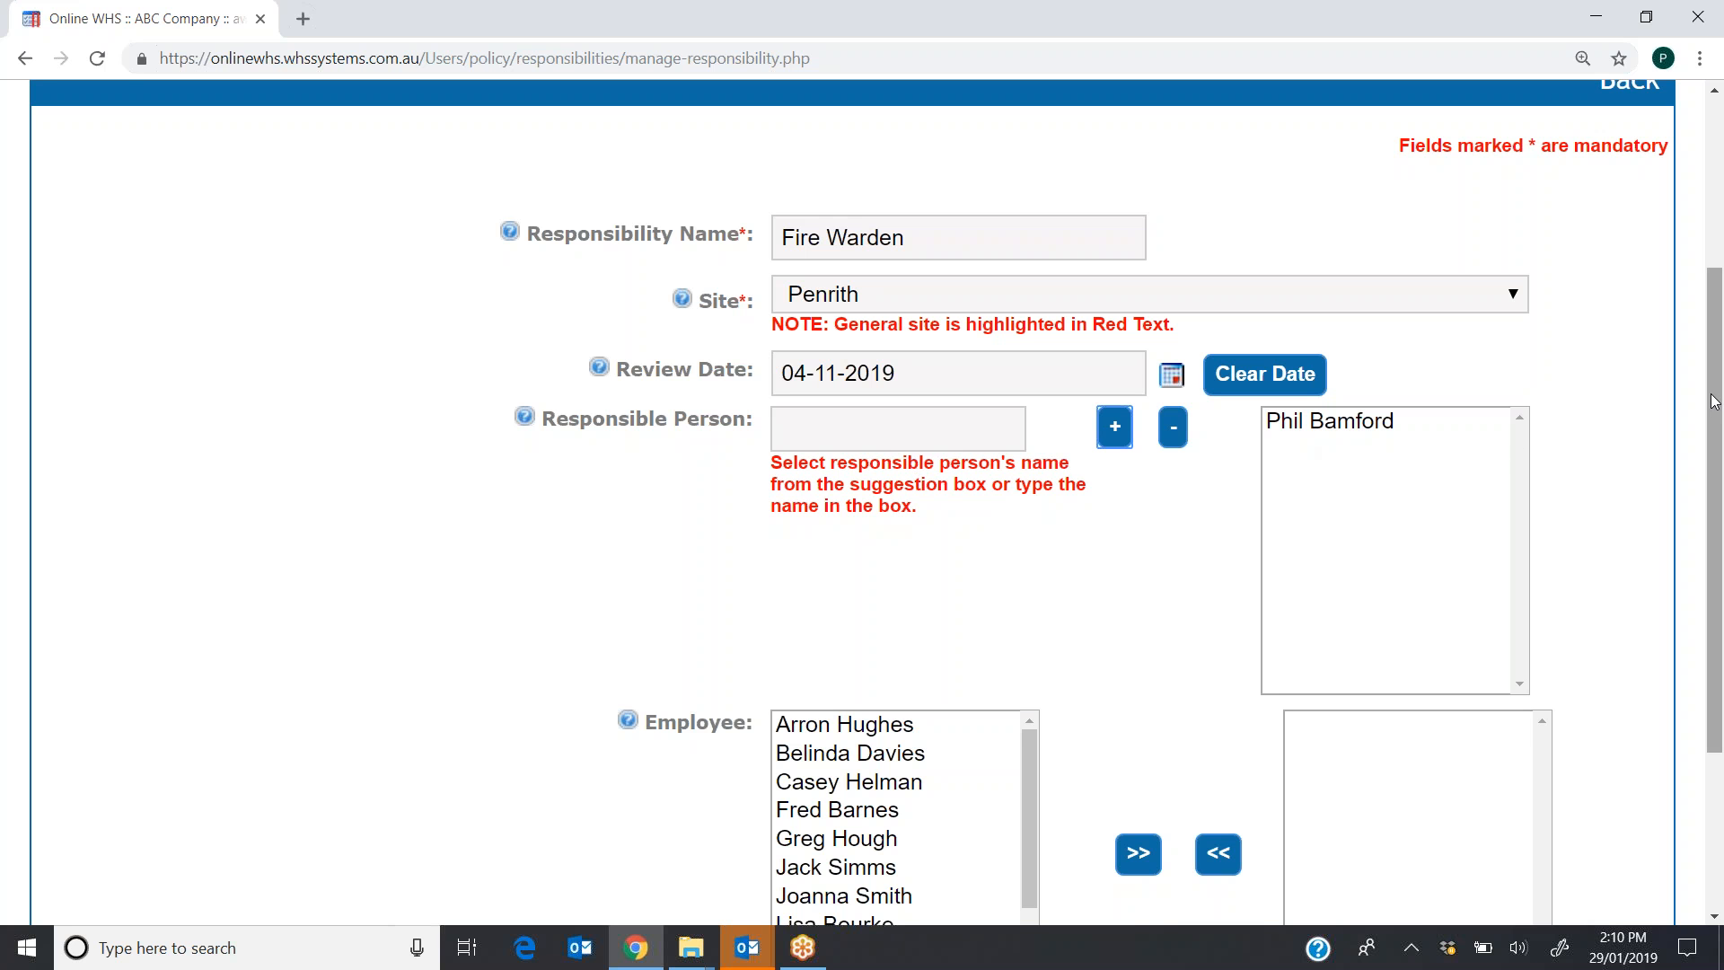
# - Assign the same person and one further employee to the Fire Warden responsibility and save it
pyautogui.moveTo(1713, 397); pyautogui.dragTo(1717, 253)
pyautogui.scroll(-2, 1437, 359)
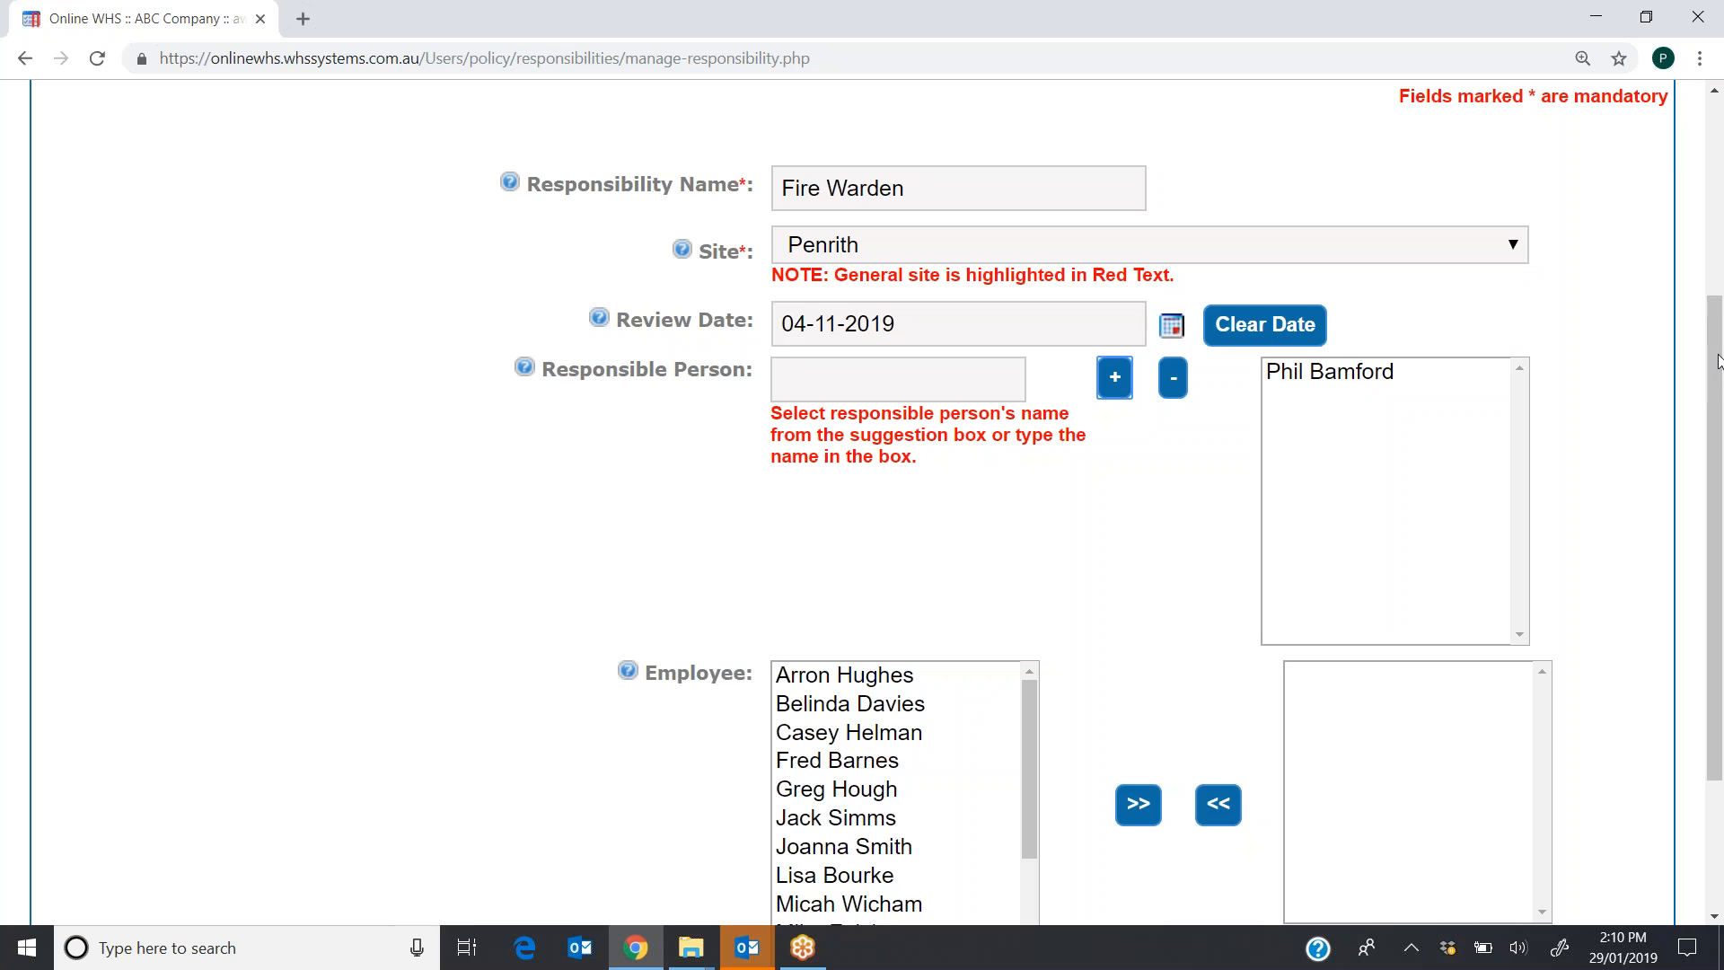
pyautogui.moveTo(1702, 412); pyautogui.dragTo(1700, 541)
pyautogui.click(889, 134)
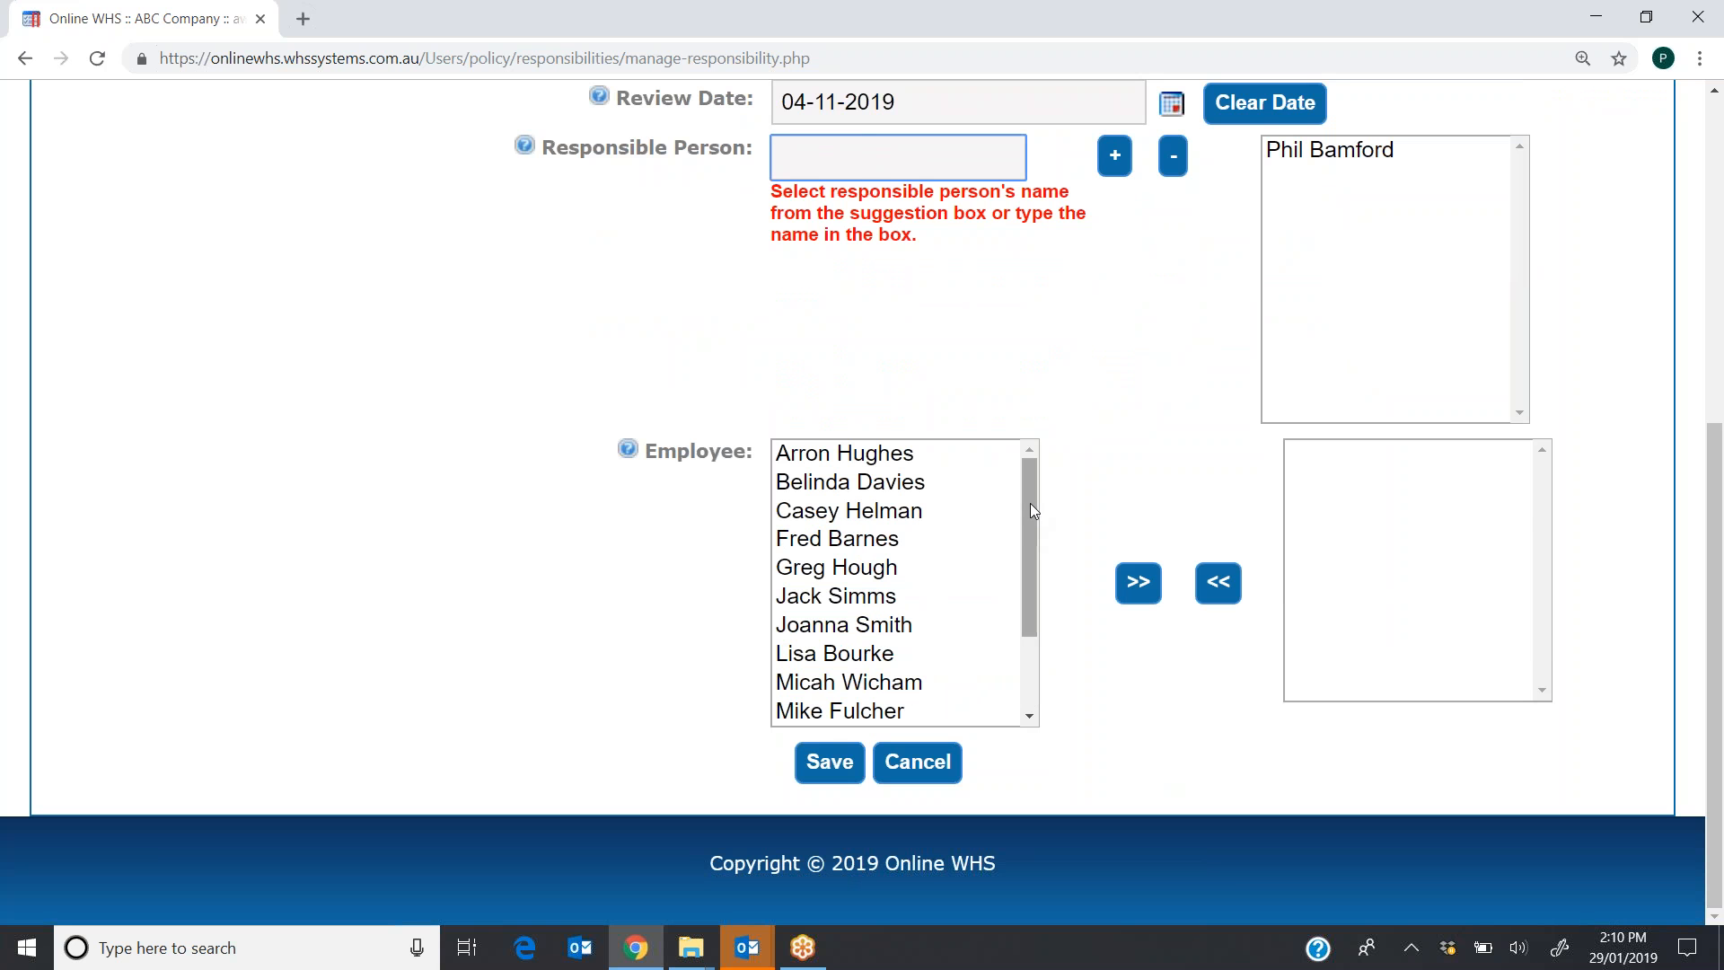
pyautogui.moveTo(1031, 510); pyautogui.dragTo(1045, 607)
pyautogui.click(887, 654)
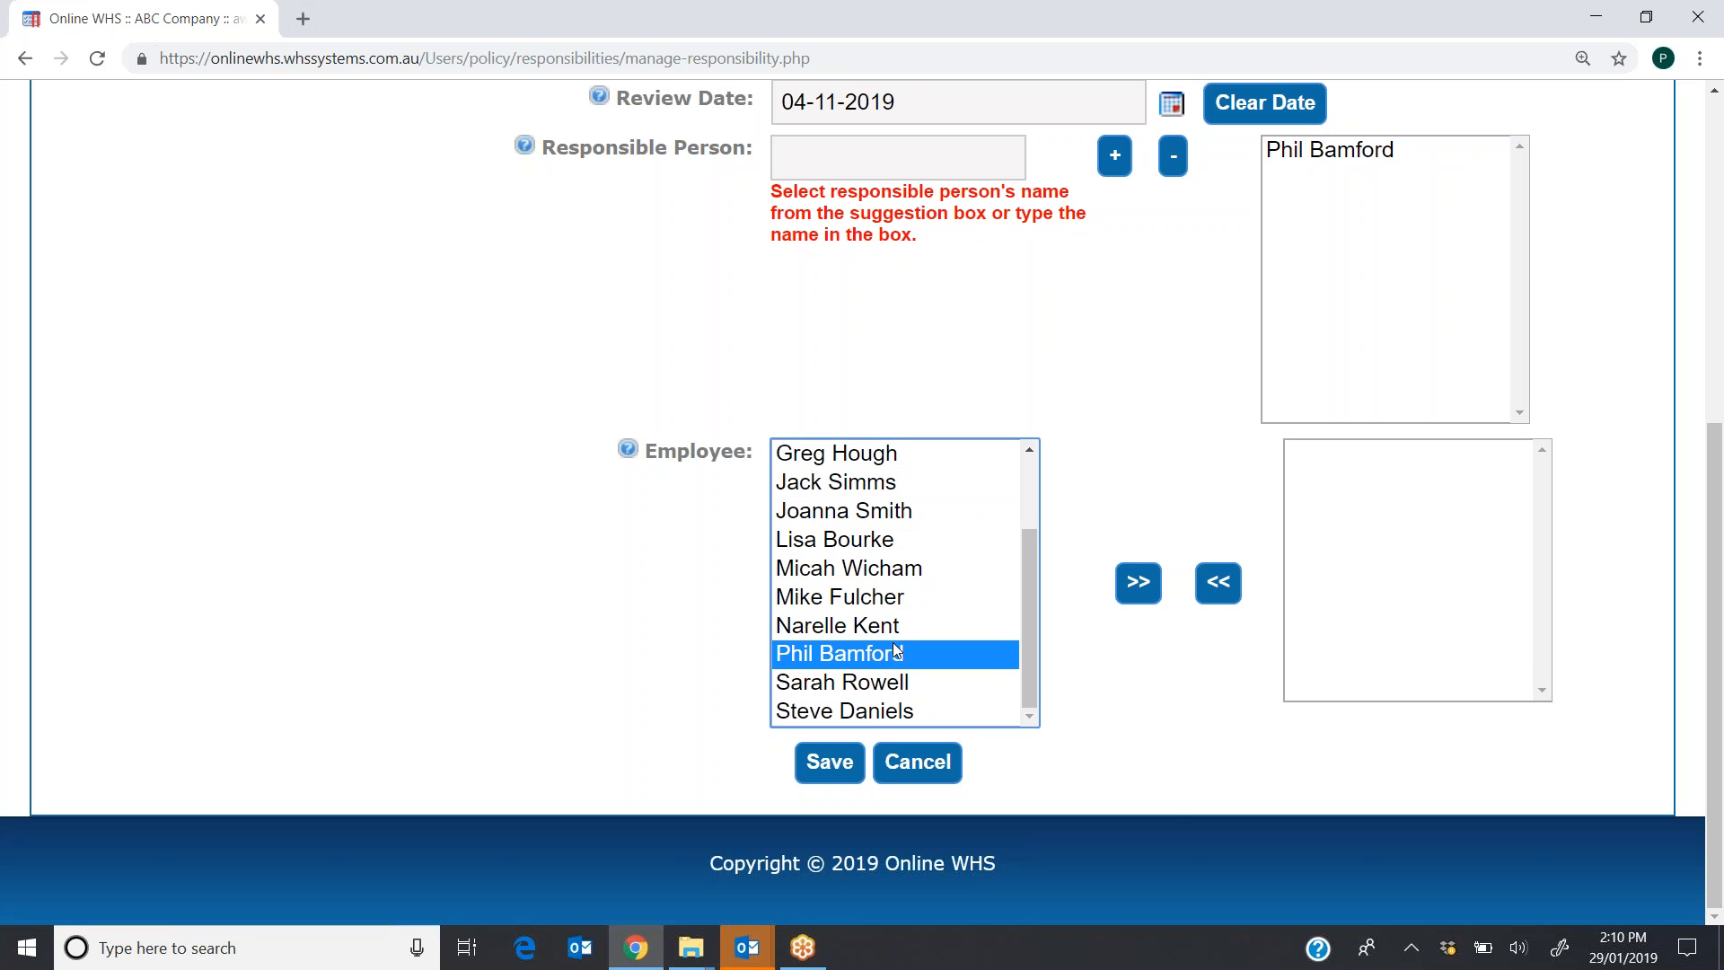
pyautogui.click(1140, 583)
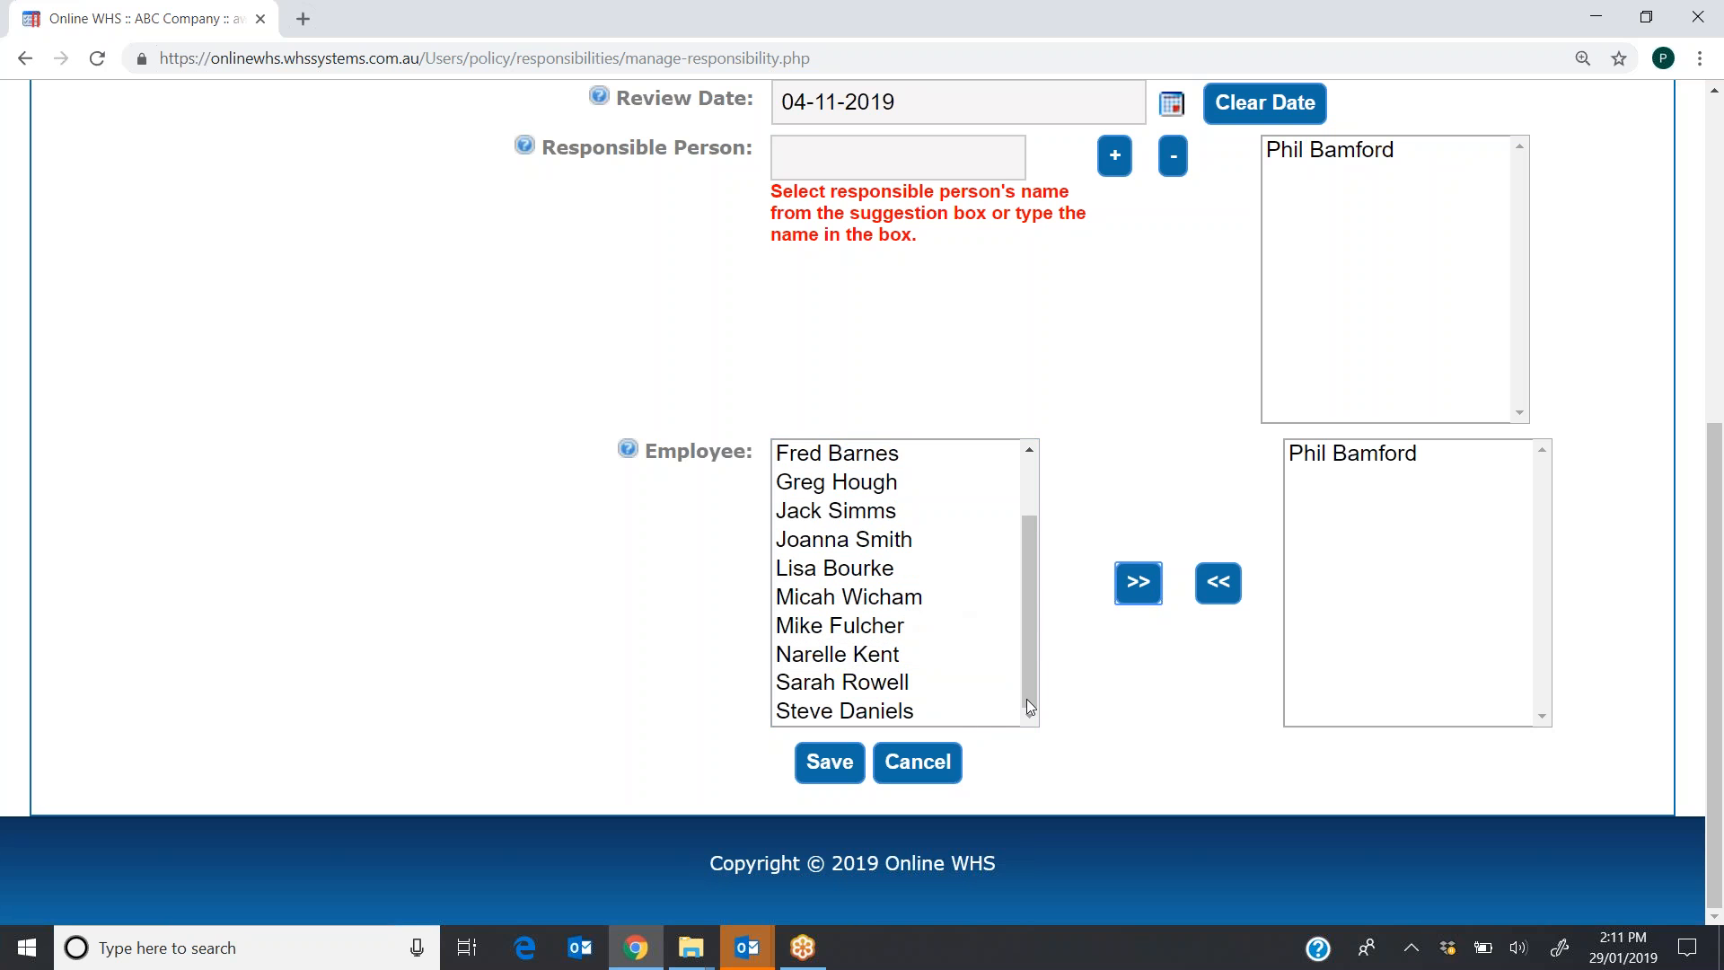
pyautogui.click(864, 629)
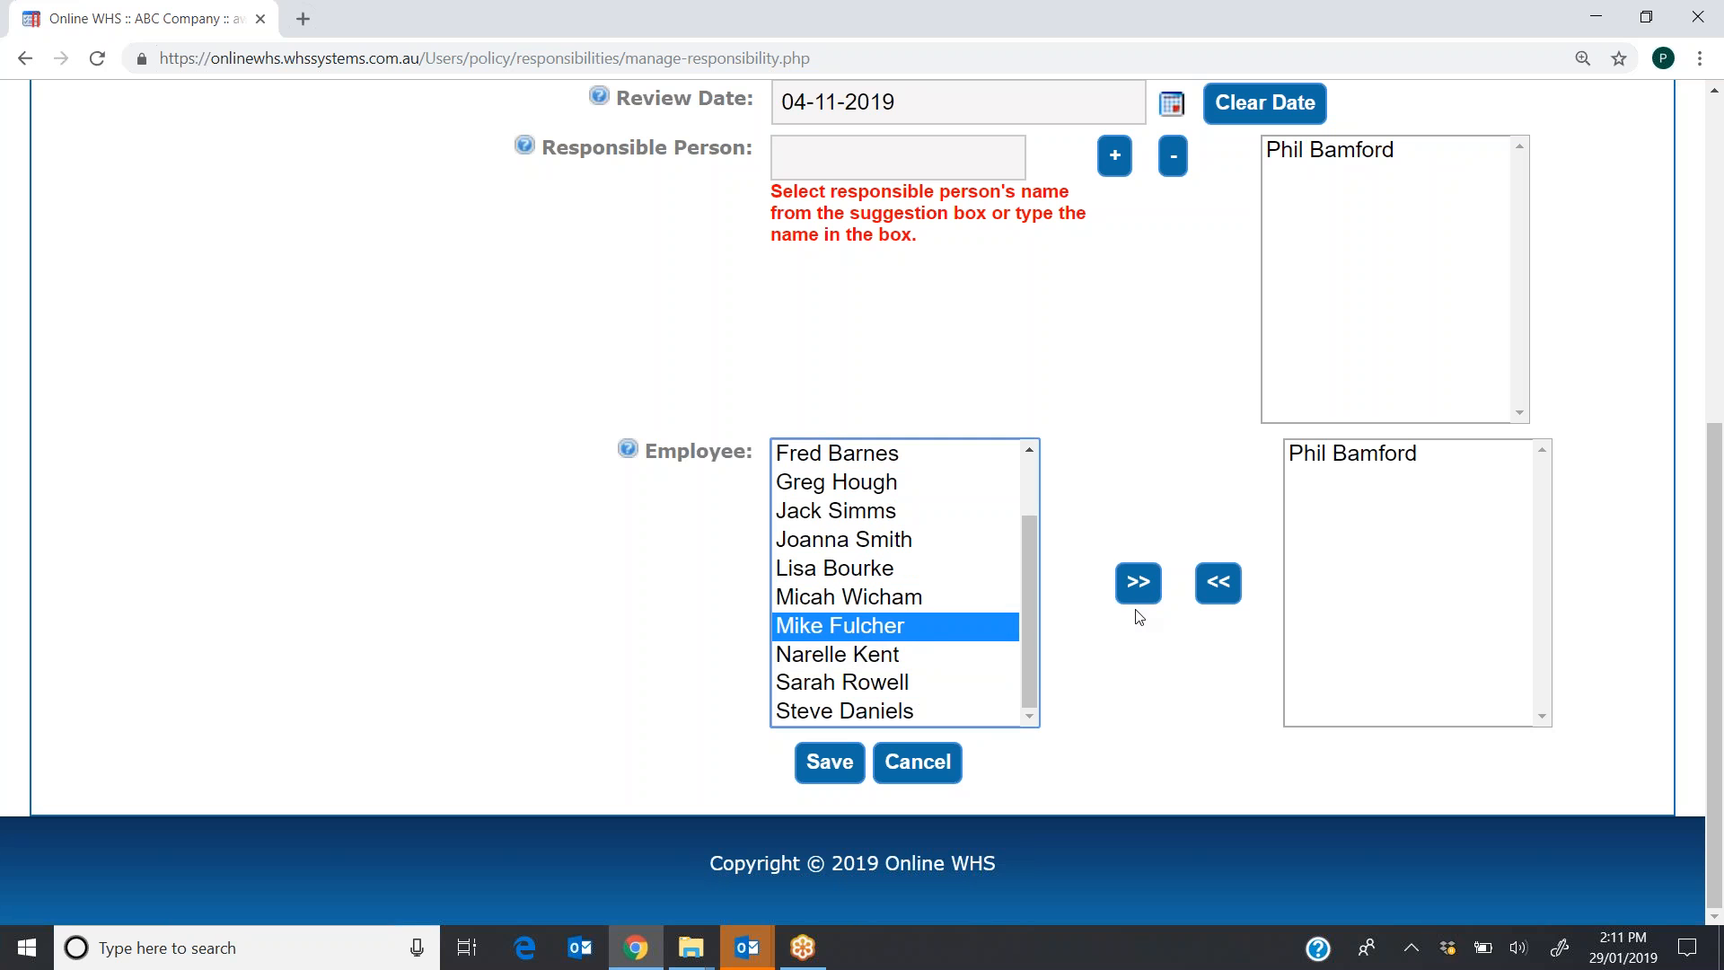
pyautogui.click(1140, 585)
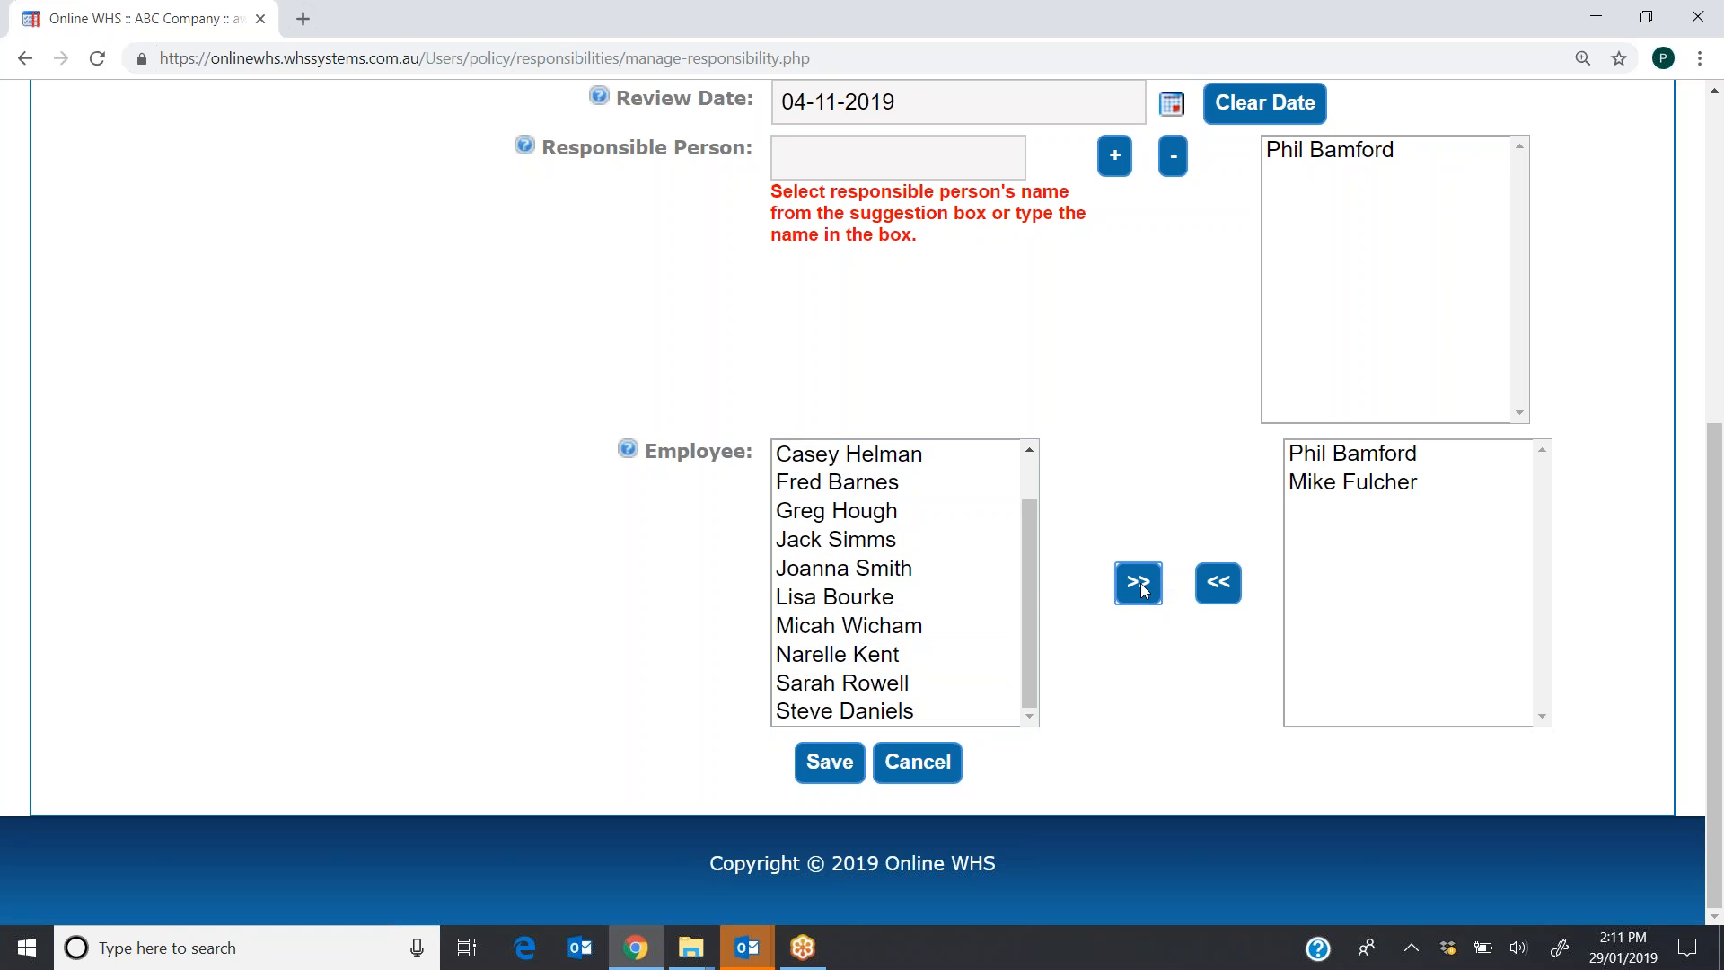
pyautogui.click(826, 767)
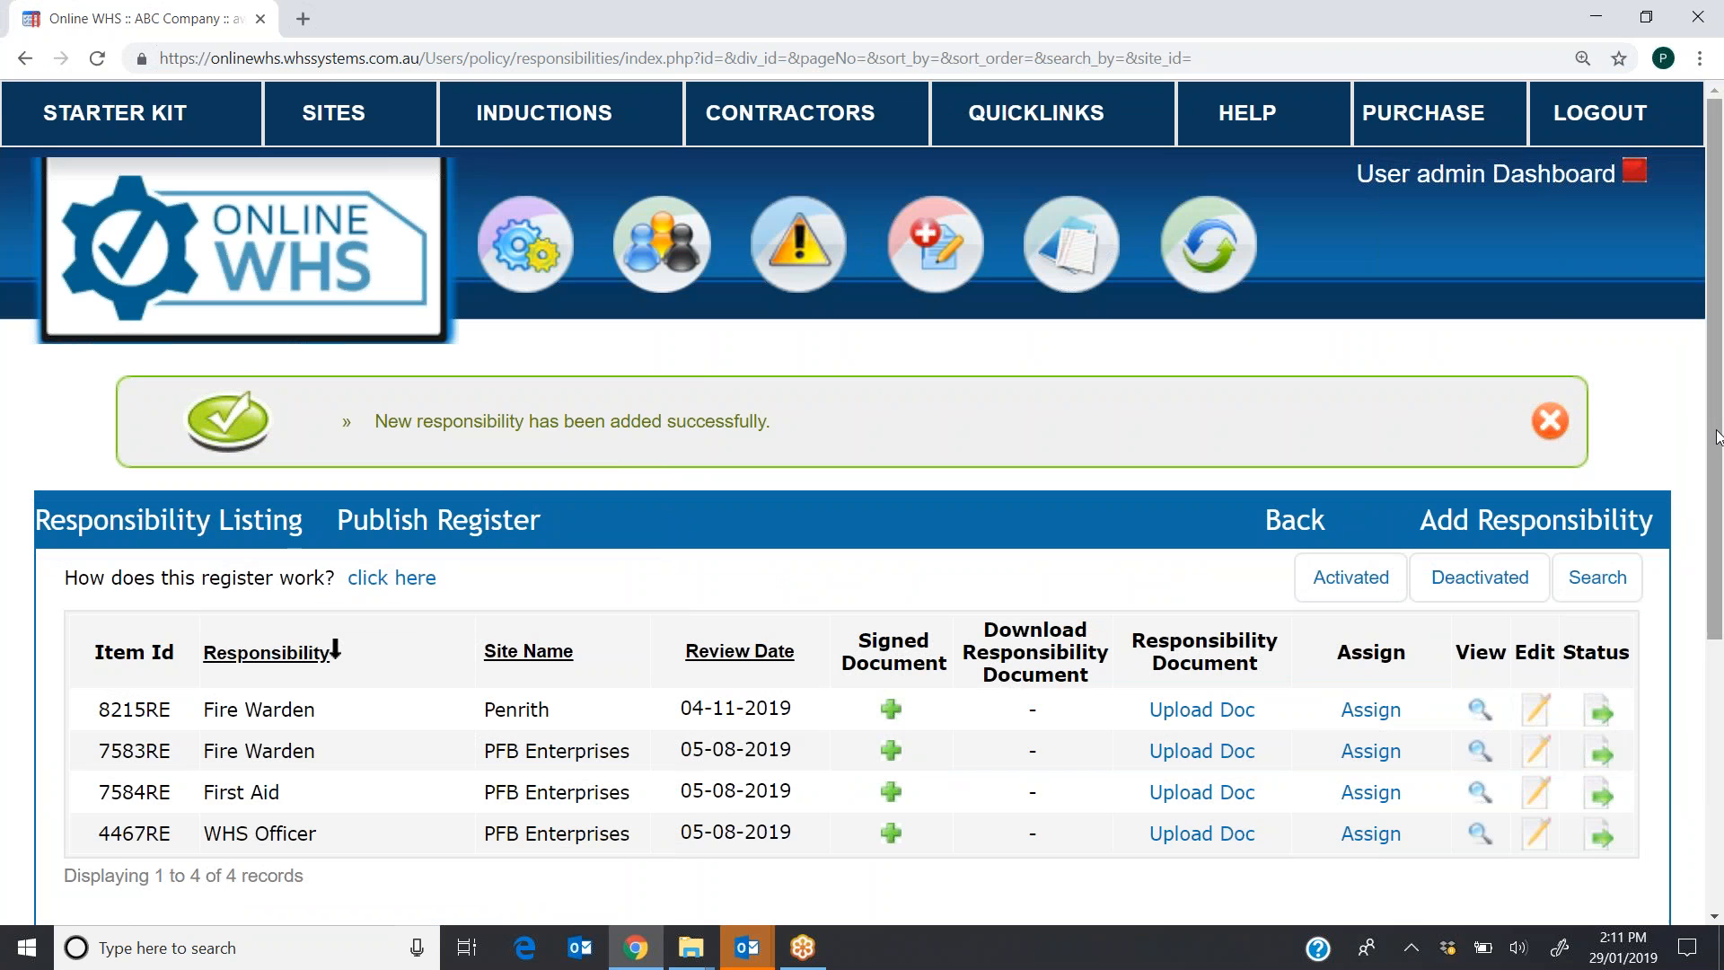
# - Start a new entry in the Responsibilities register, name it First Aid Officer and set its site to Penrith
pyautogui.scroll(-2, 1718, 437)
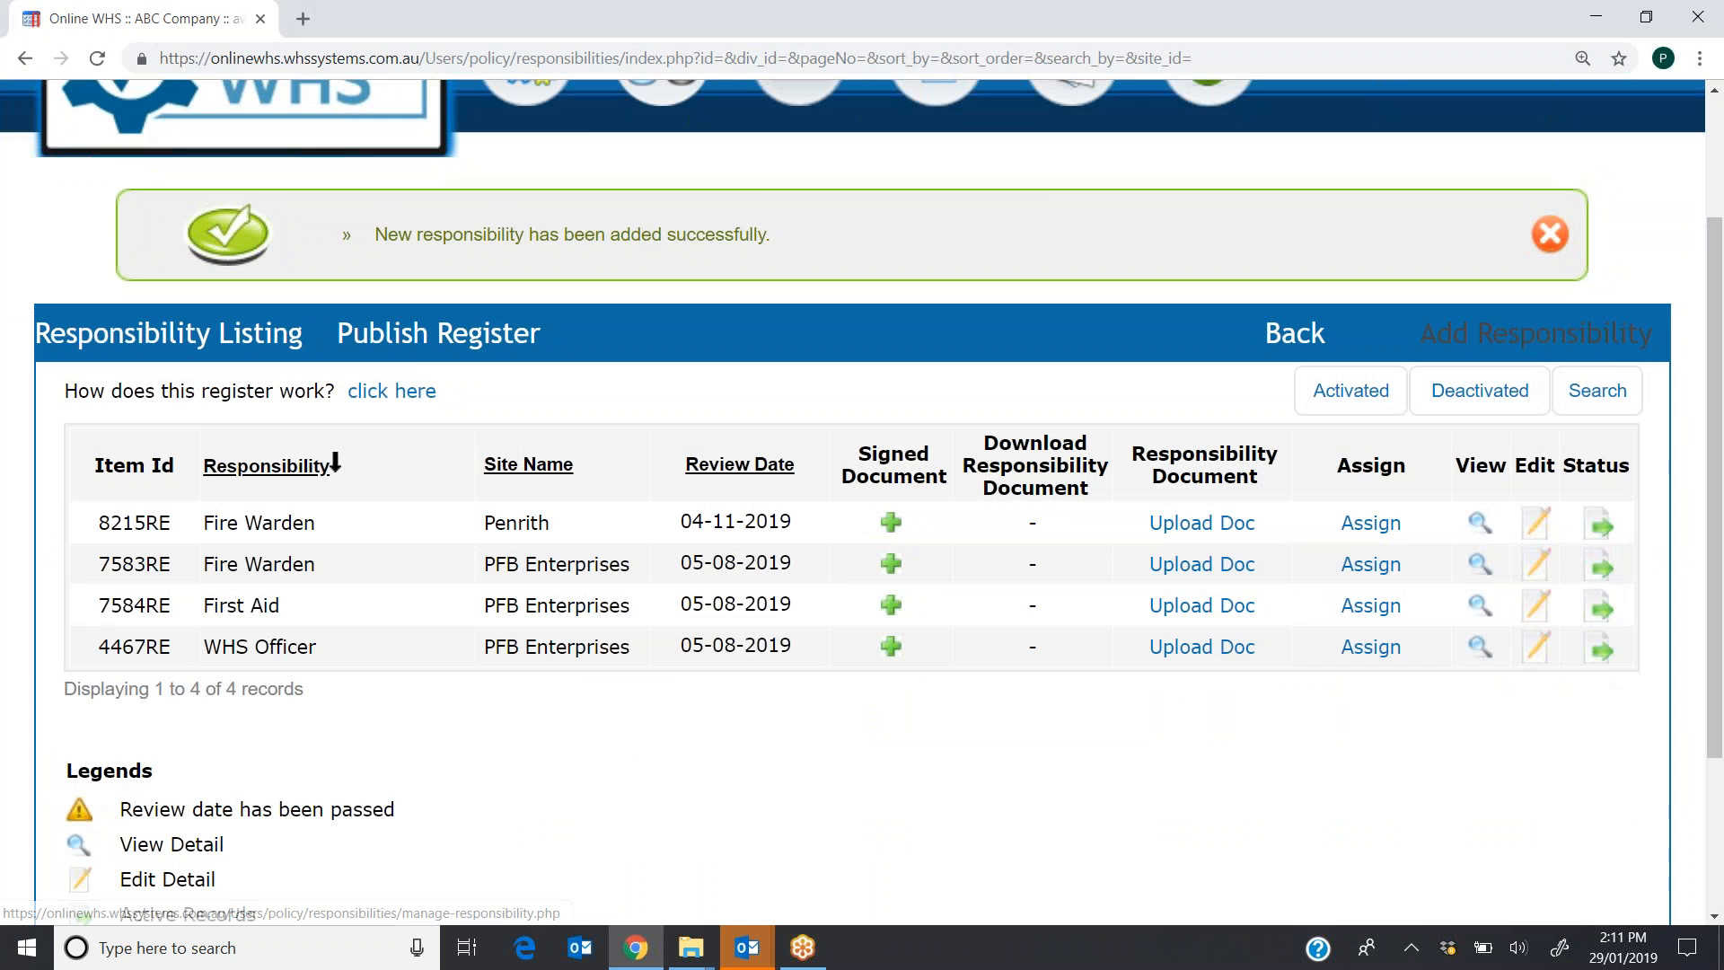
pyautogui.click(1535, 333)
pyautogui.click(856, 525)
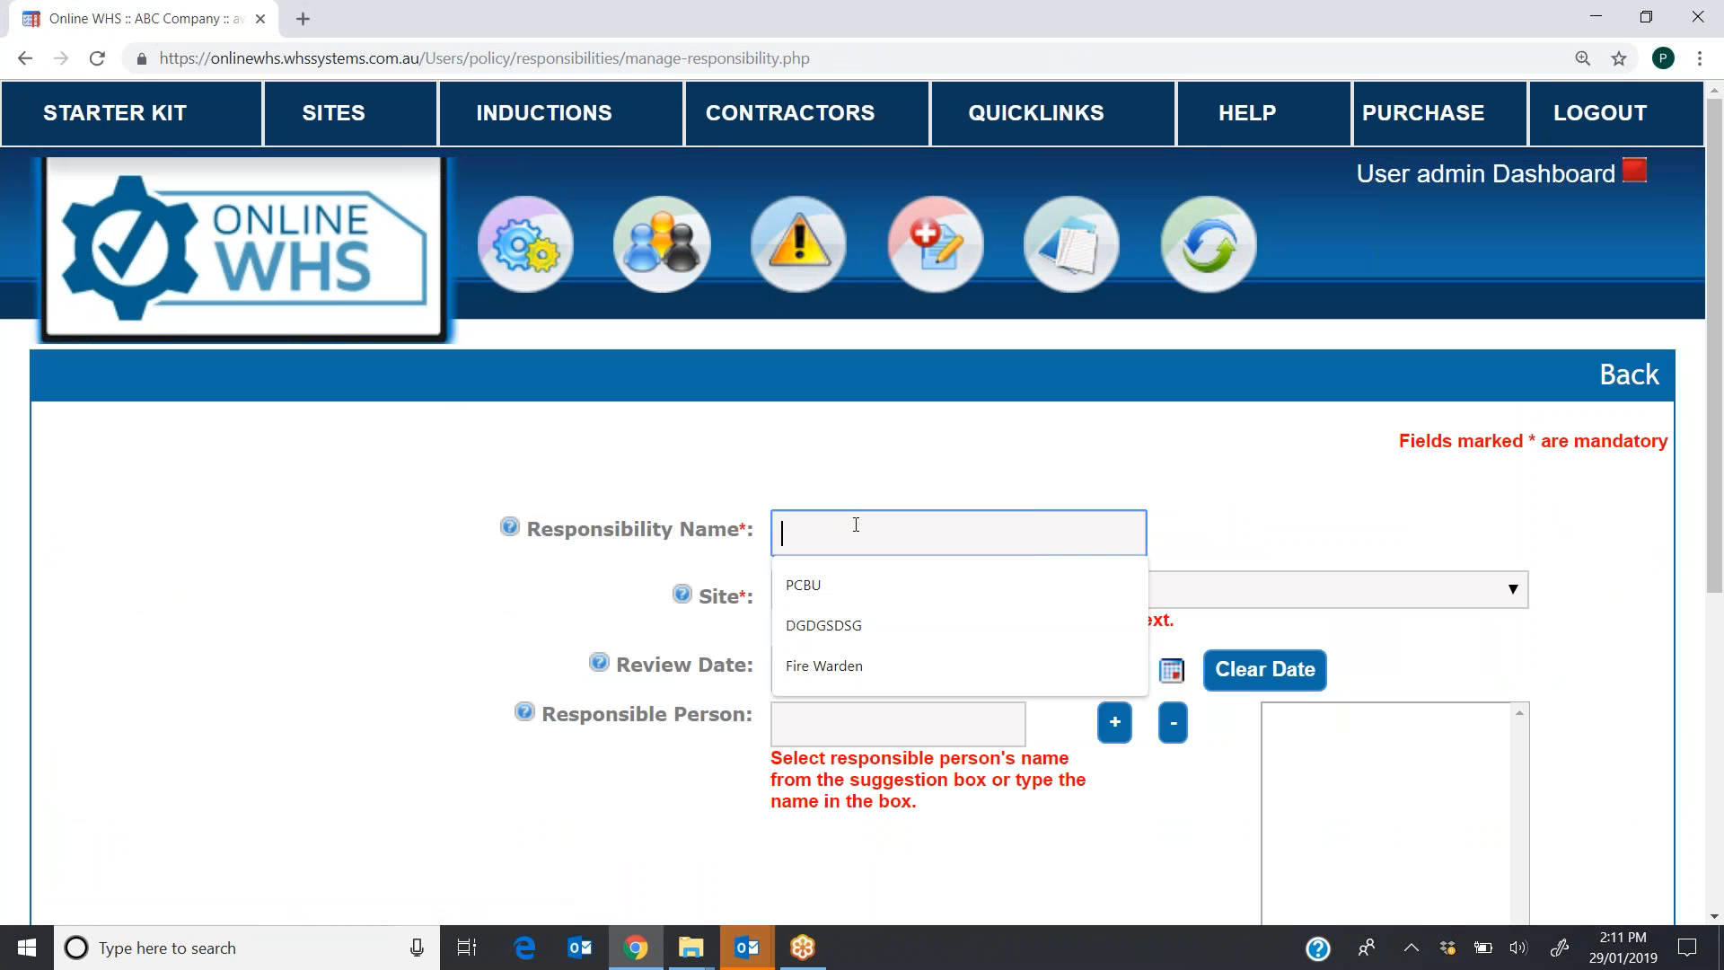
pyautogui.write('Fi')
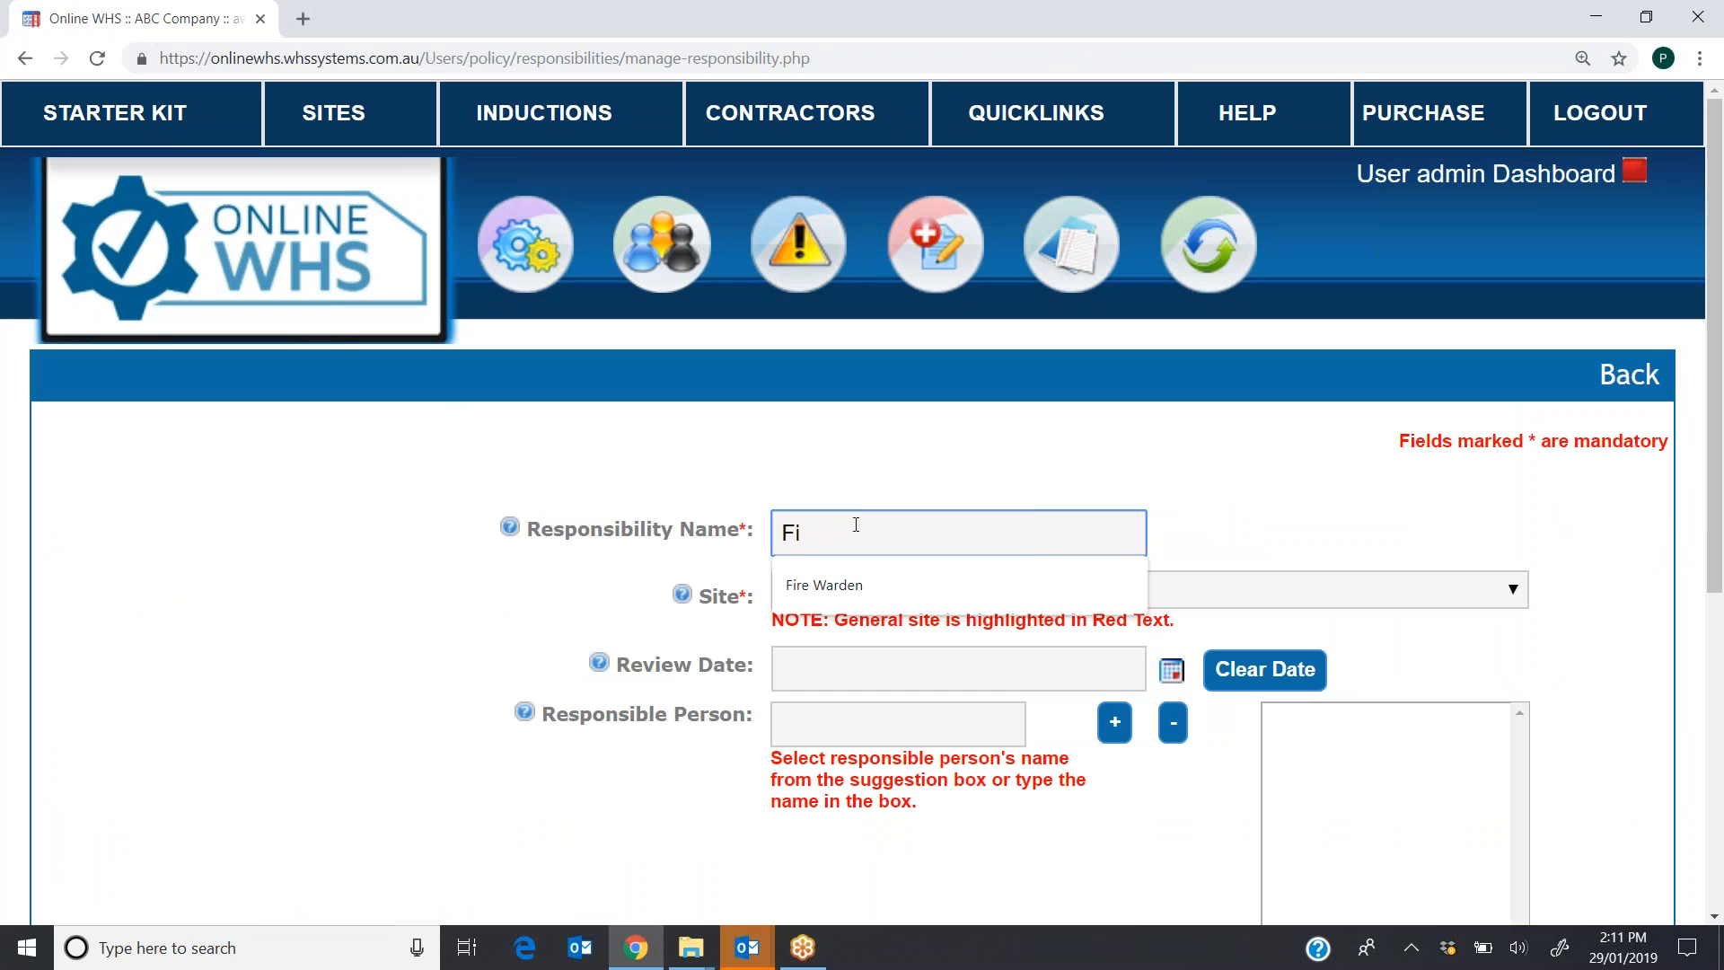
pyautogui.write('rst ')
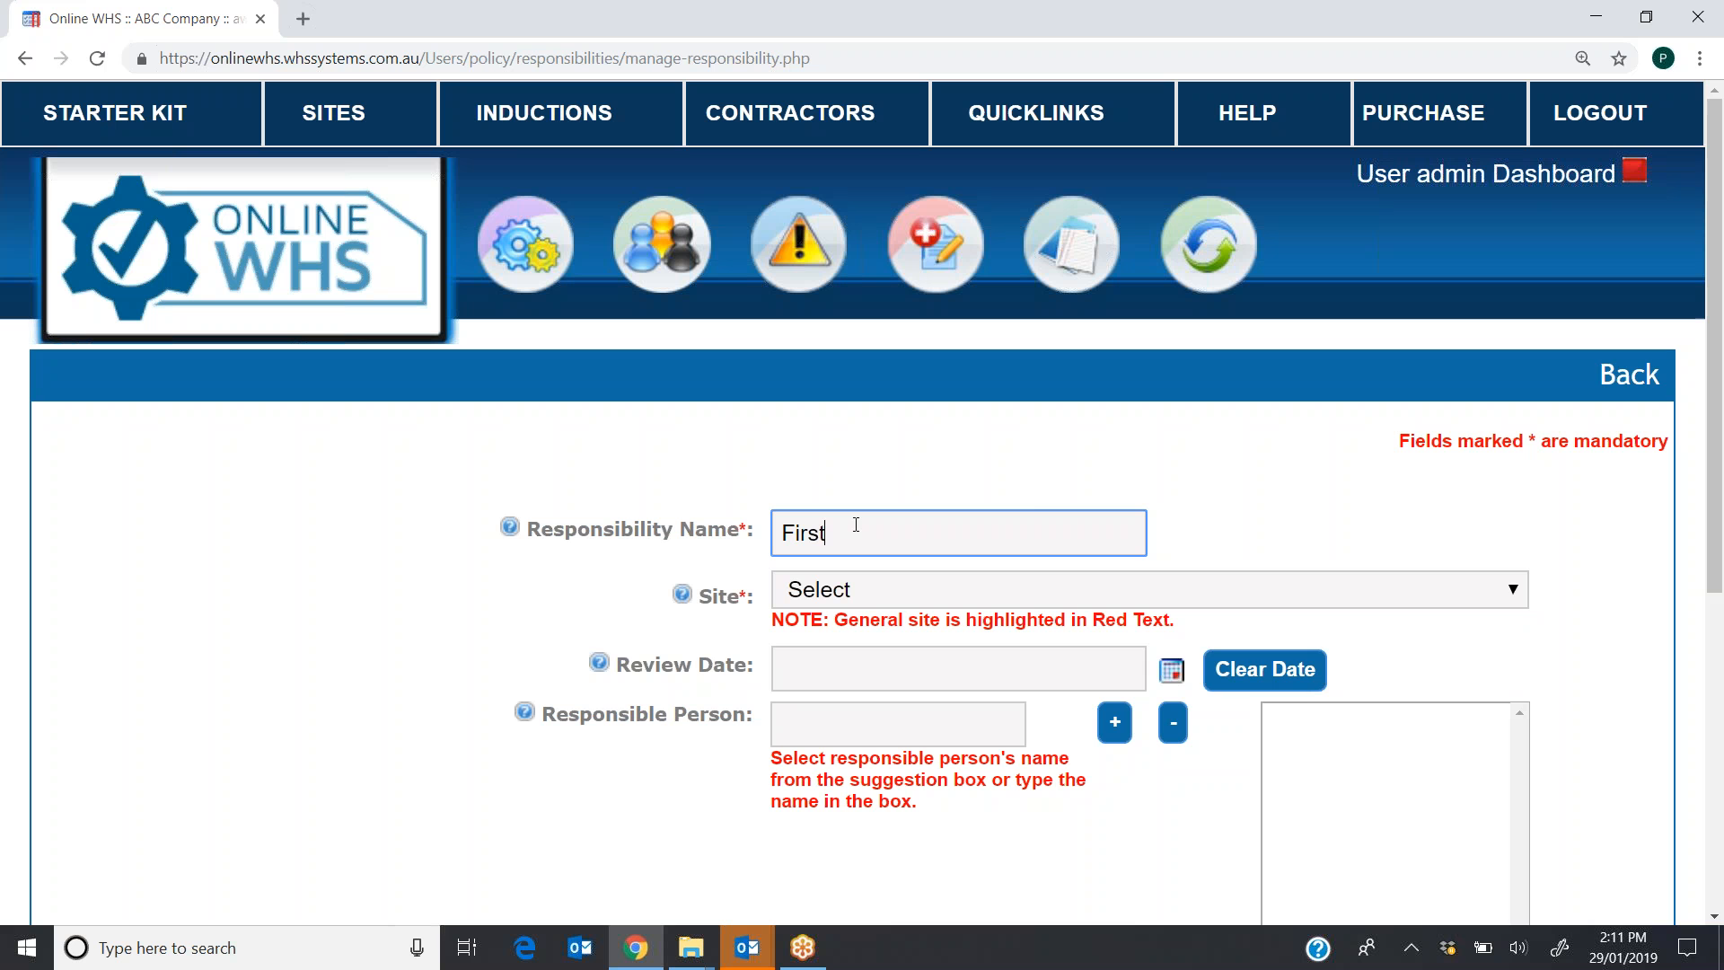
pyautogui.write('Aid off')
pyautogui.press('BackSpace')
pyautogui.press('BackSpace')
pyautogui.press('BackSpace')
pyautogui.write('Officer')
pyautogui.click(1517, 593)
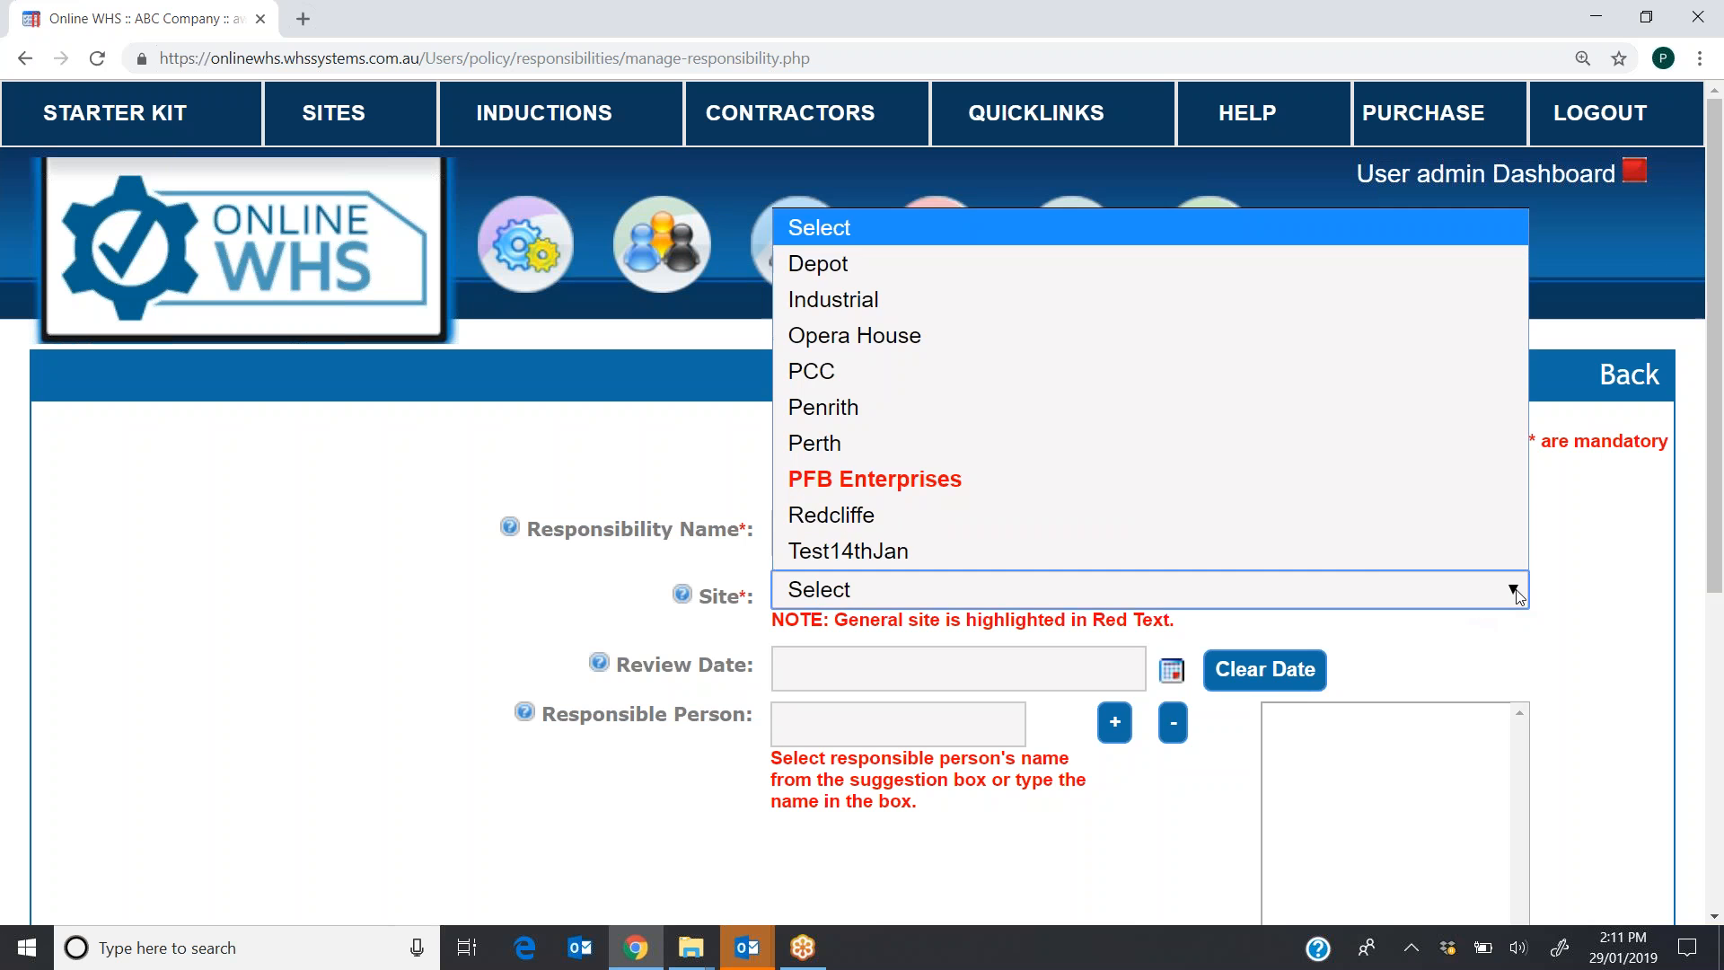
pyautogui.click(1032, 407)
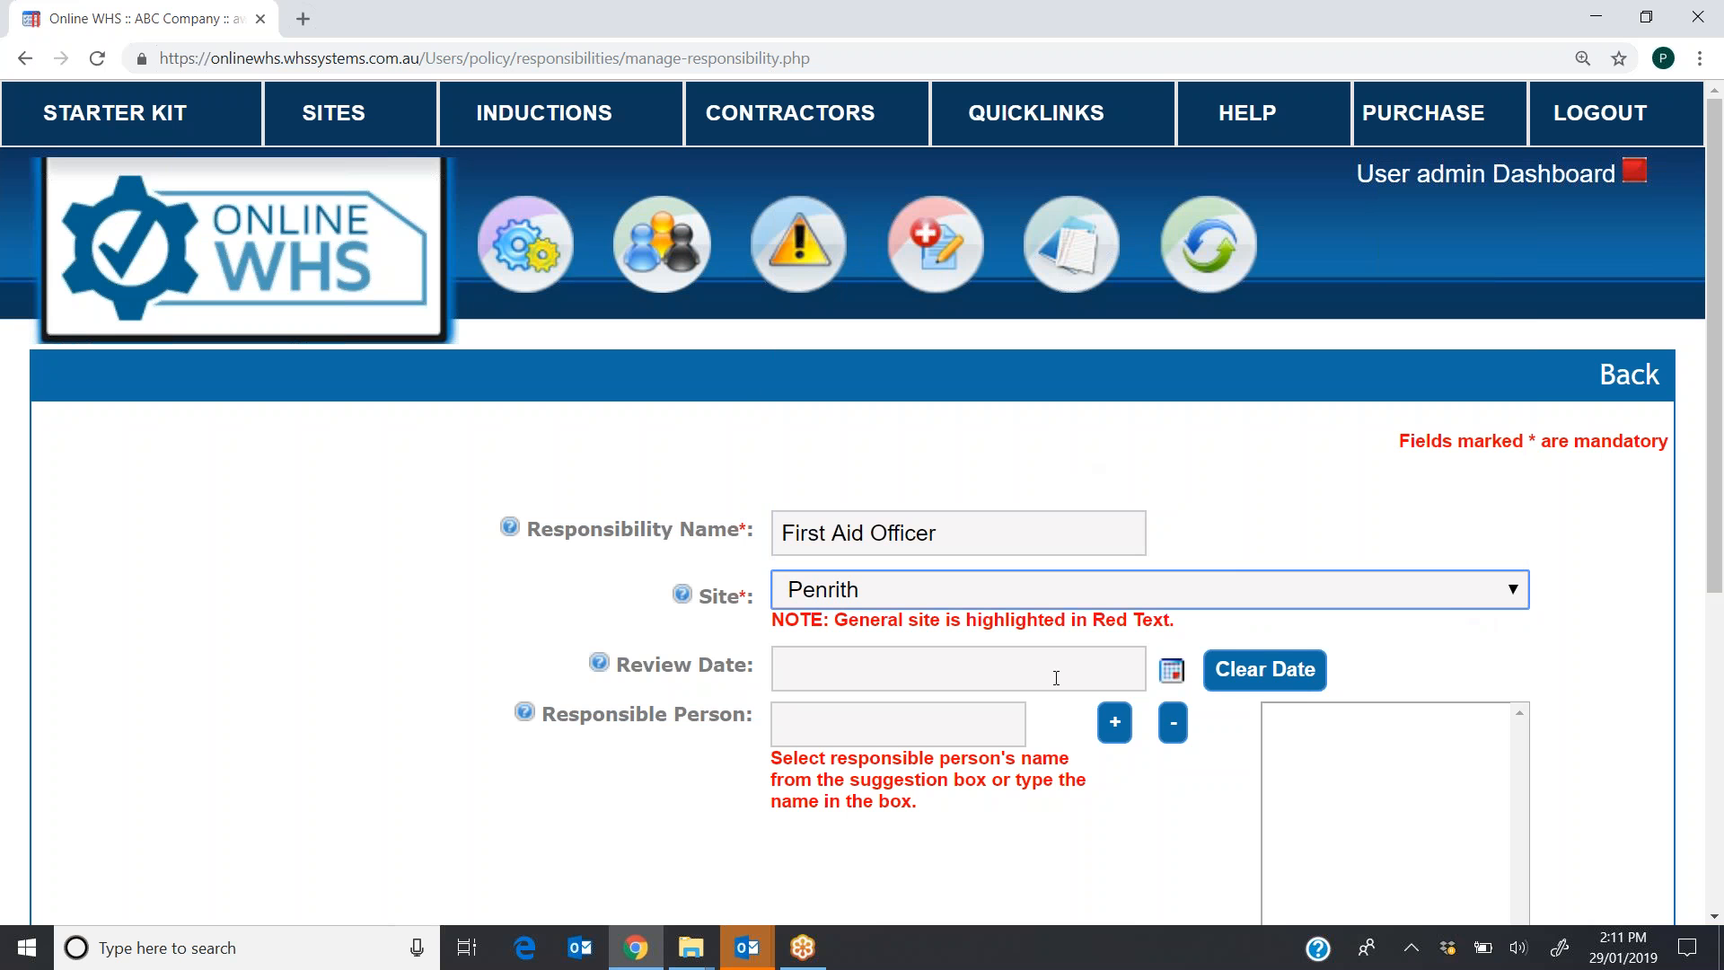
# - Assign the employee whose first name starts with L to the First Aid Officer responsibility and save it
pyautogui.moveTo(1717, 357); pyautogui.dragTo(1718, 626)
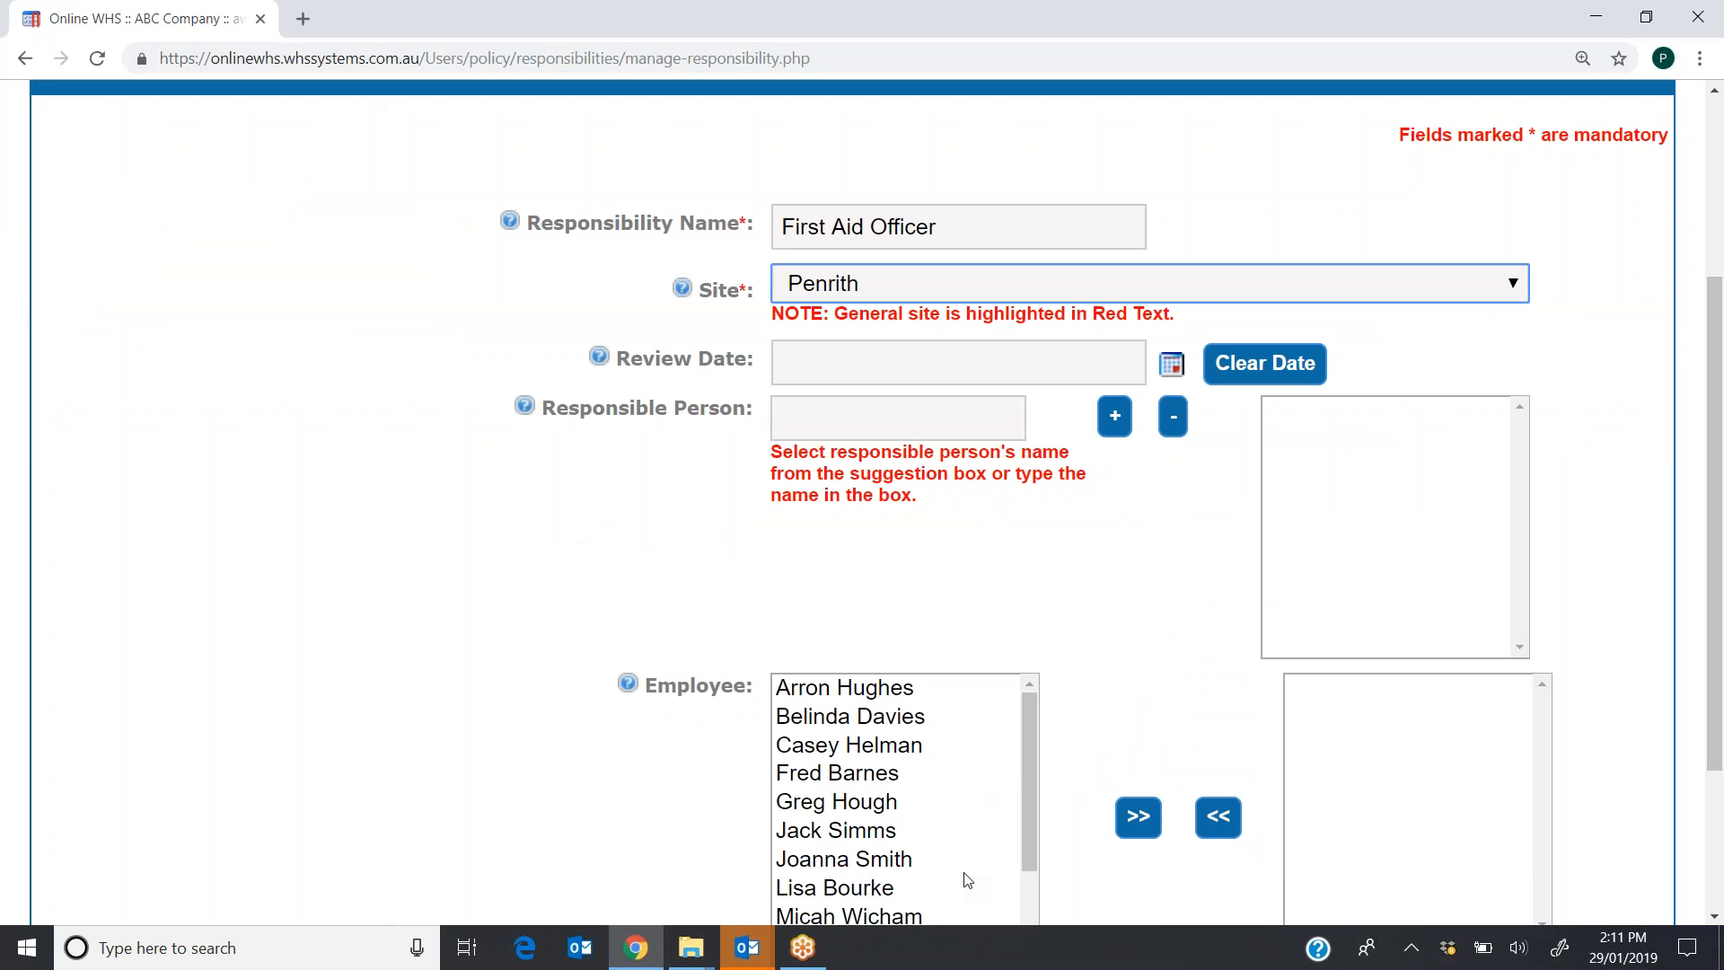
pyautogui.scroll(-3, 1027, 763)
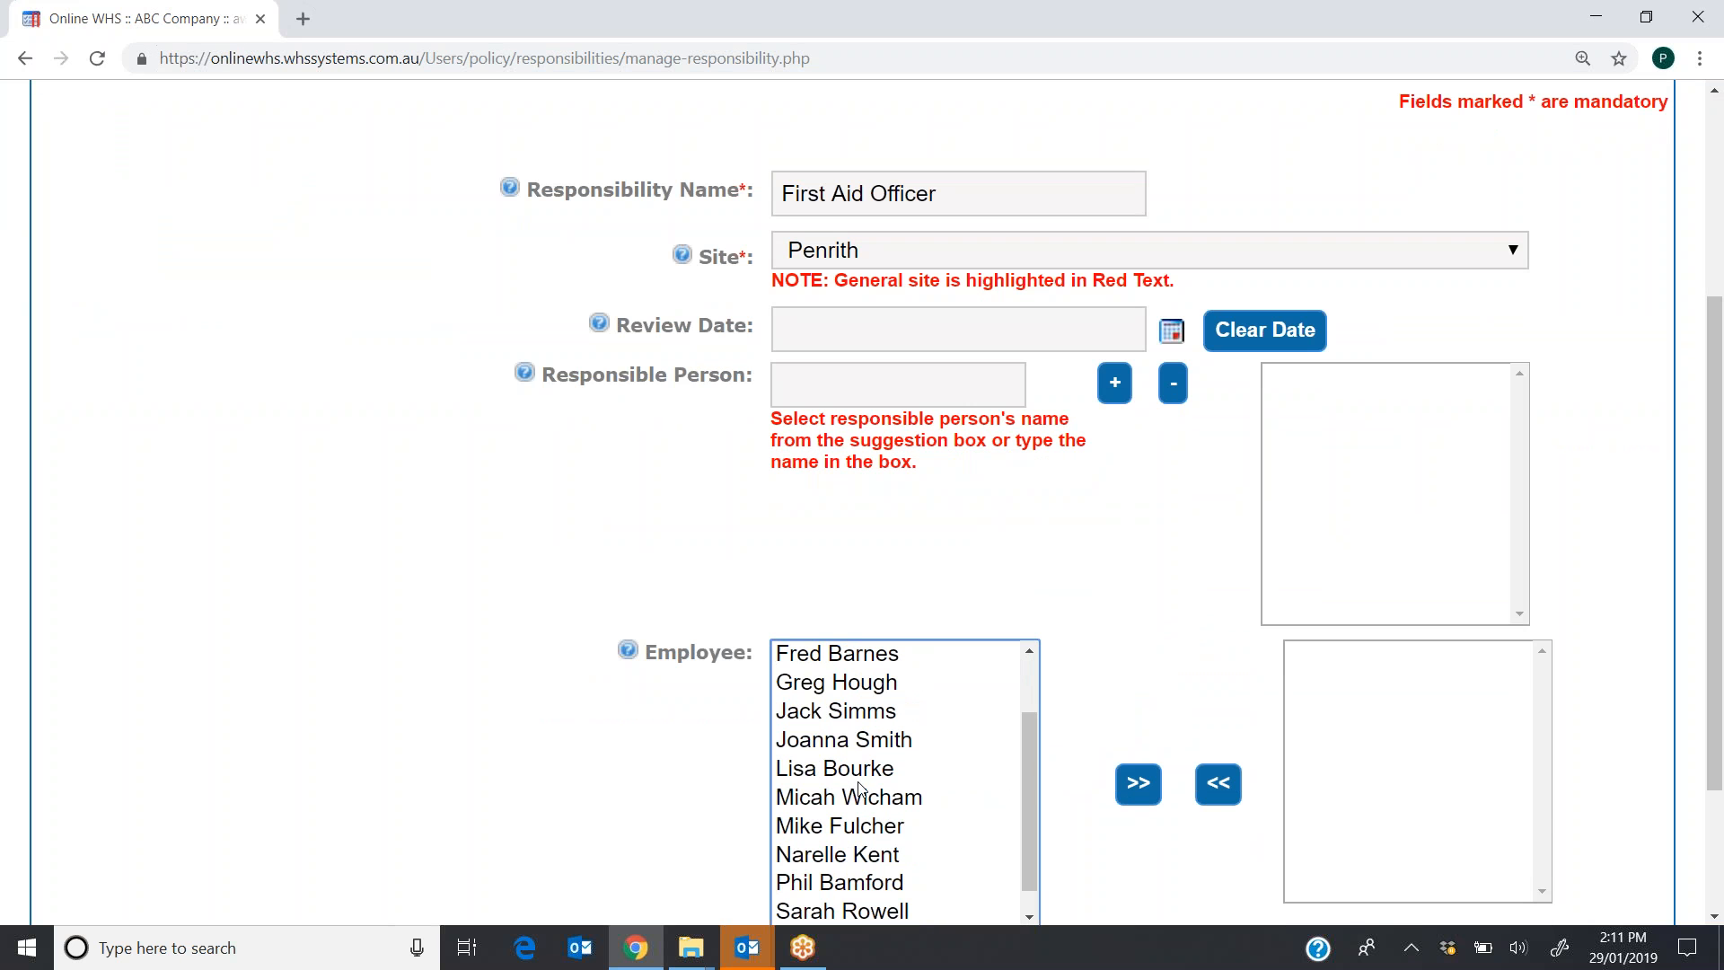
pyautogui.click(840, 768)
pyautogui.click(1139, 785)
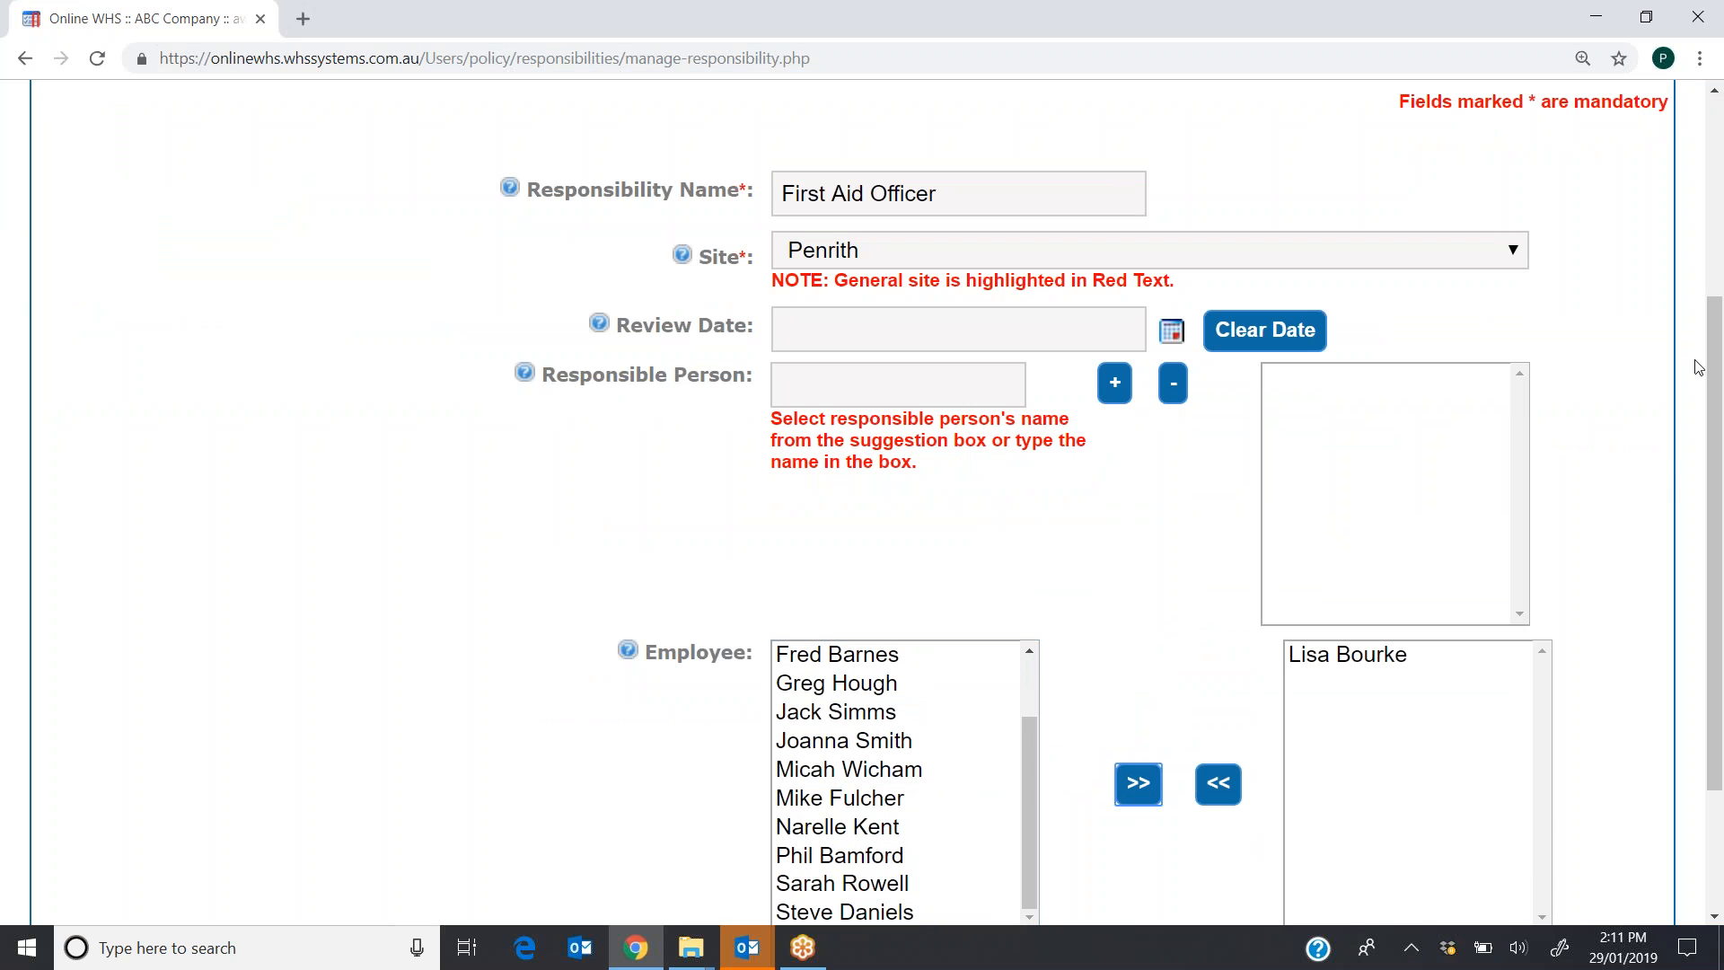
pyautogui.moveTo(1717, 444); pyautogui.dragTo(1716, 567)
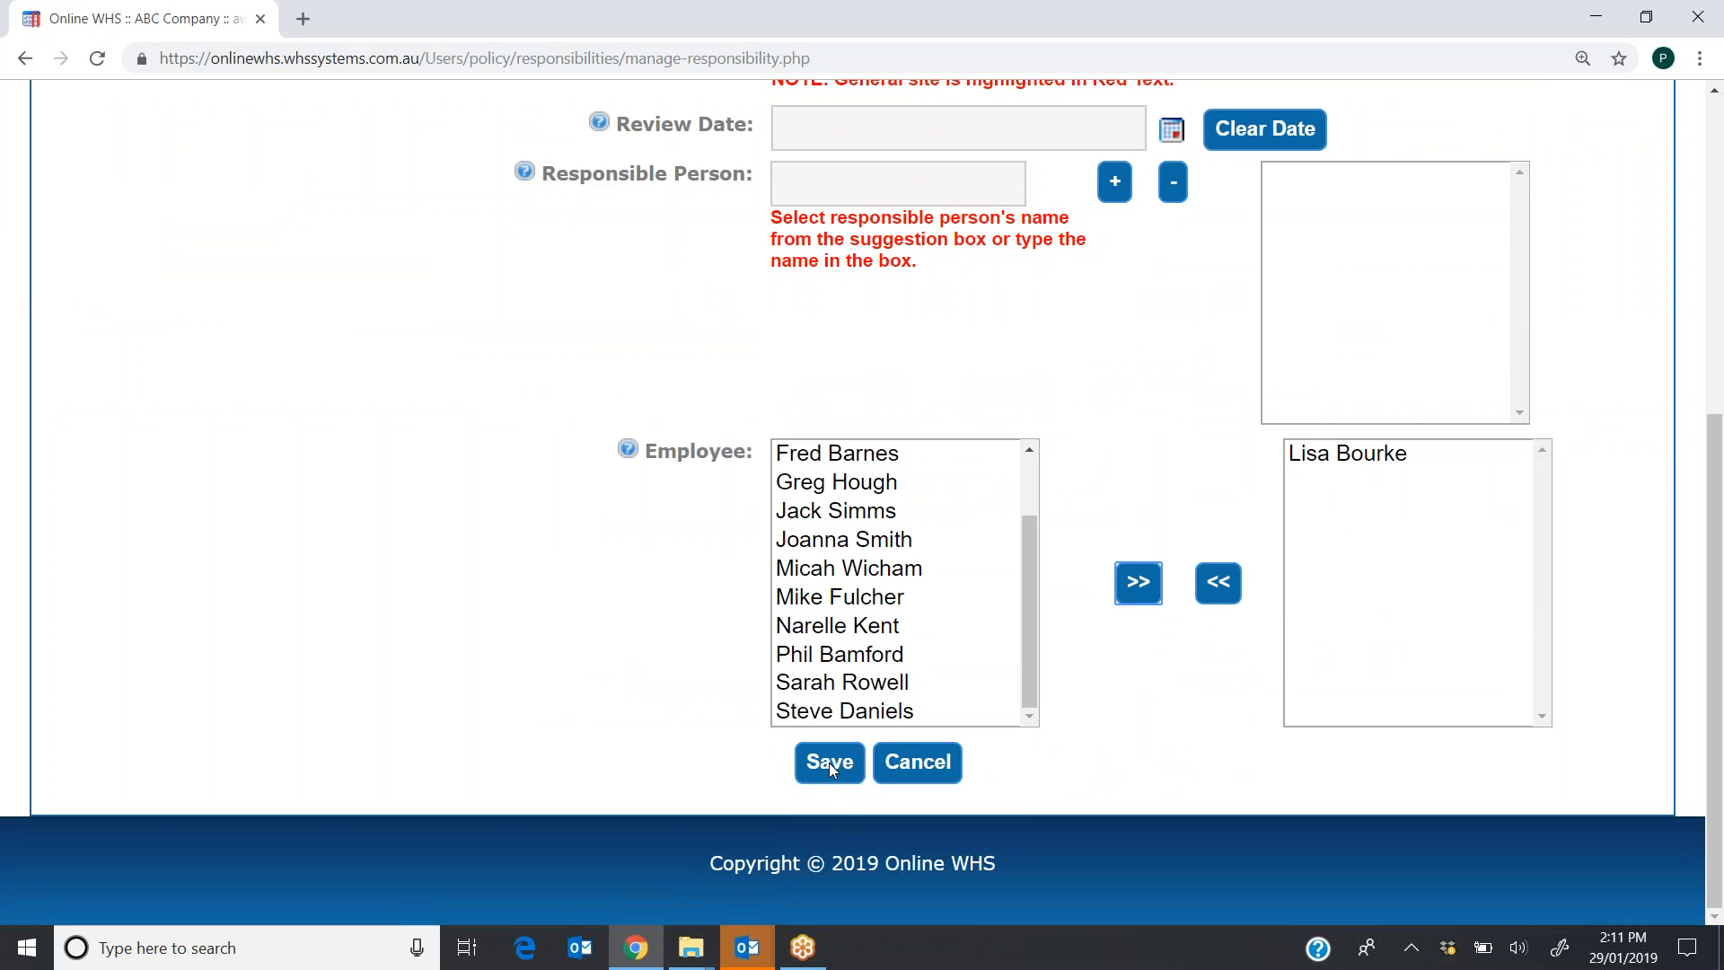
pyautogui.click(827, 762)
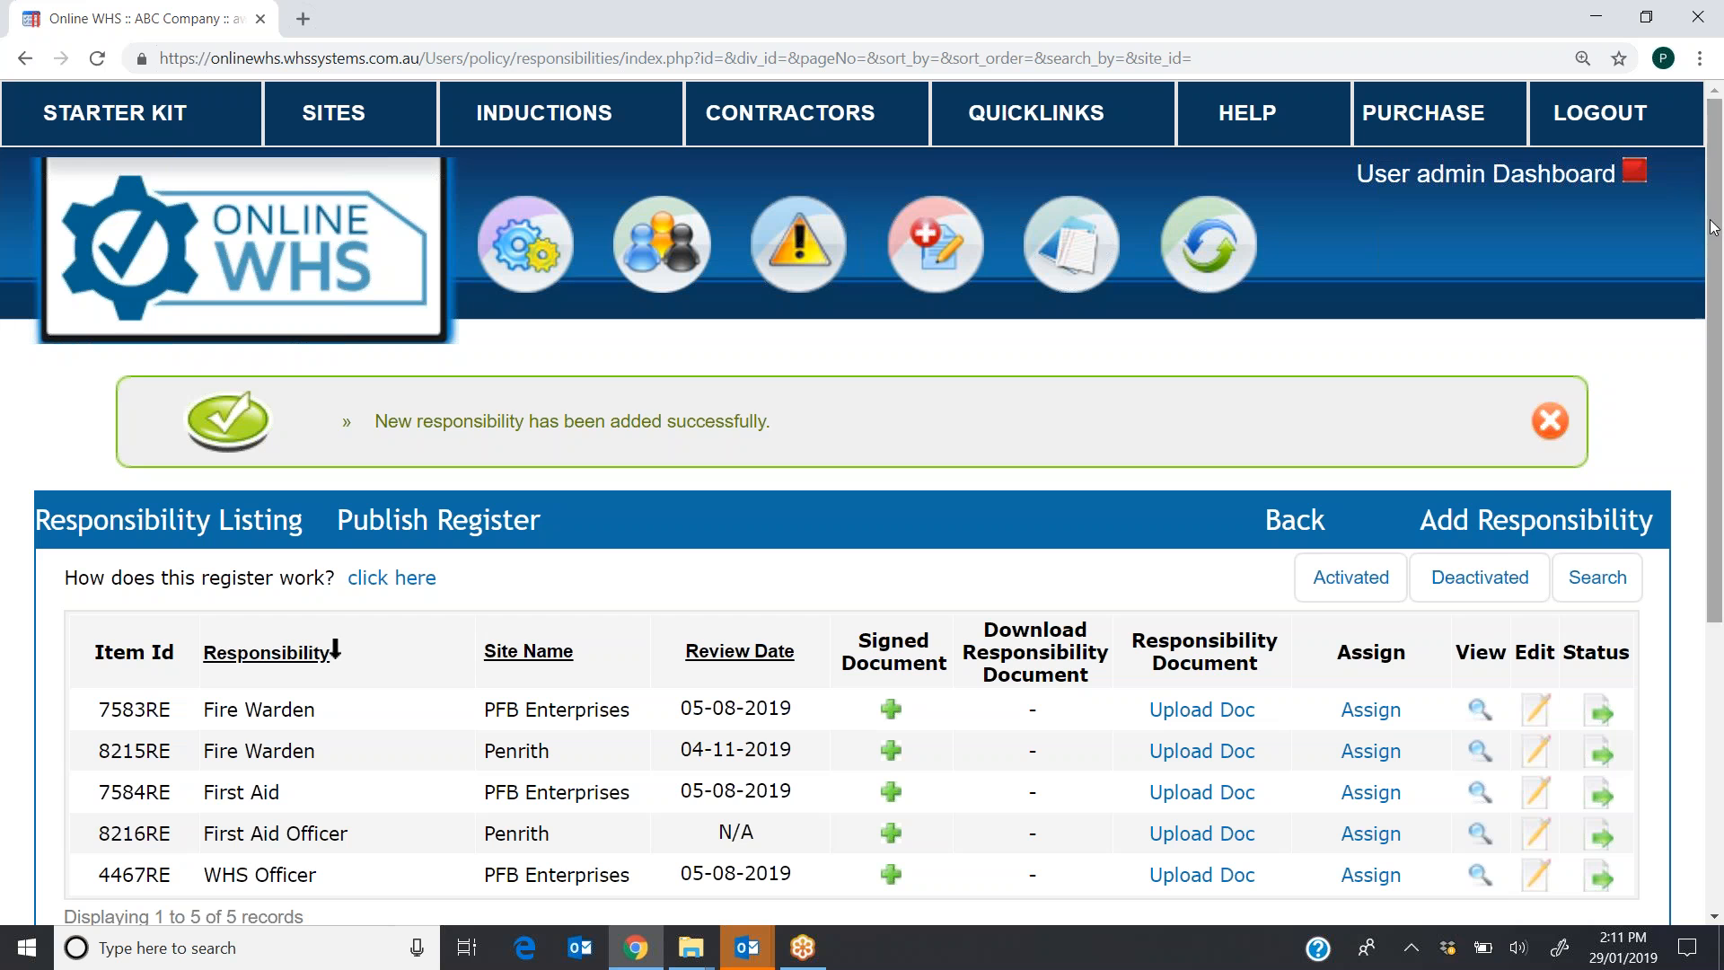
# - Review the Responsibilities register, then examine the site list for the general site marker and each site's emergency plans
pyautogui.scroll(-2, 1695, 424)
pyautogui.scroll(-2, 1695, 424)
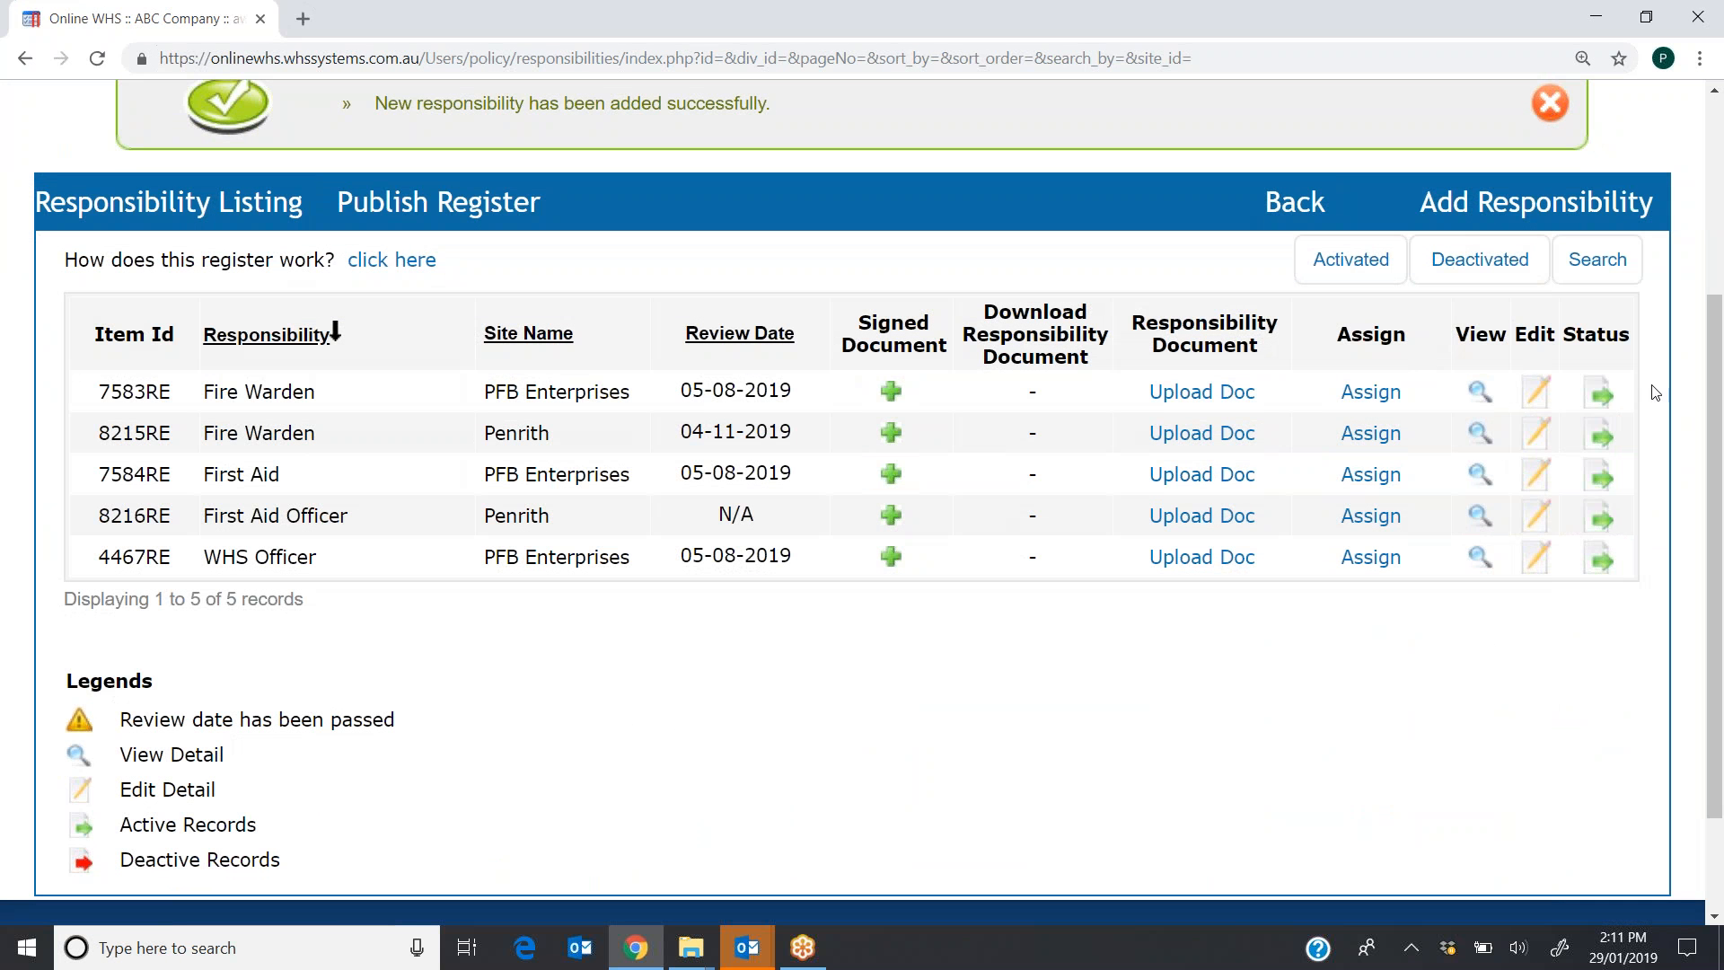
pyautogui.scroll(3, 1715, 413)
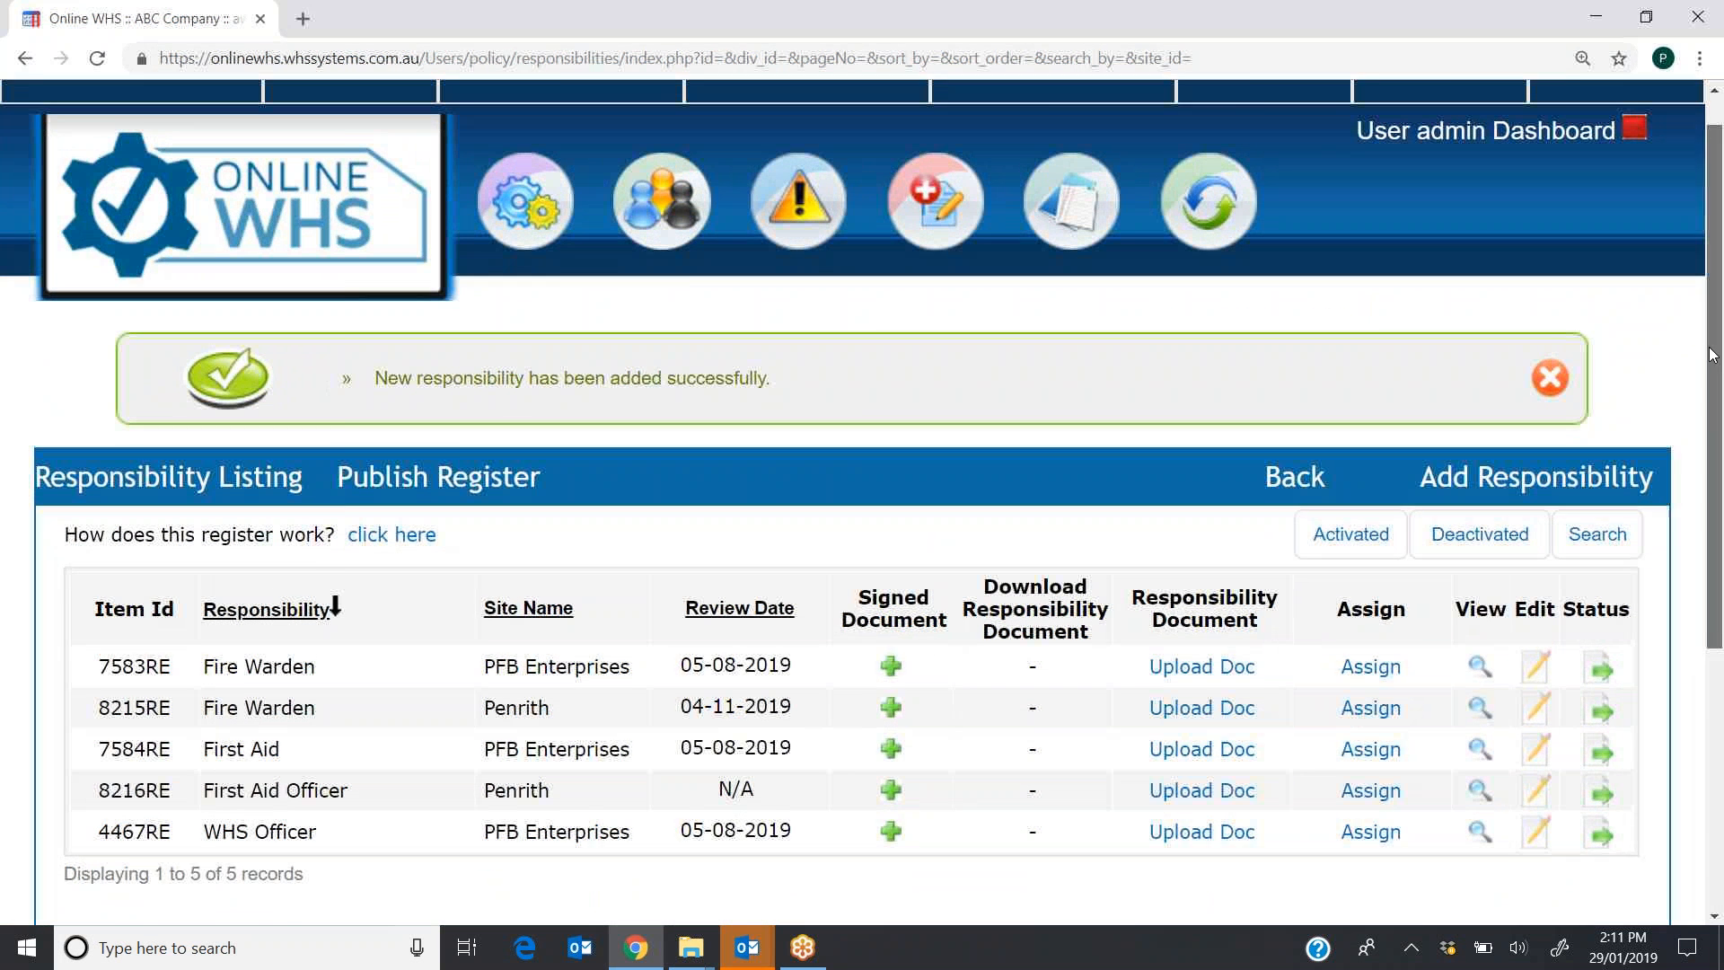
pyautogui.scroll(1, 1715, 413)
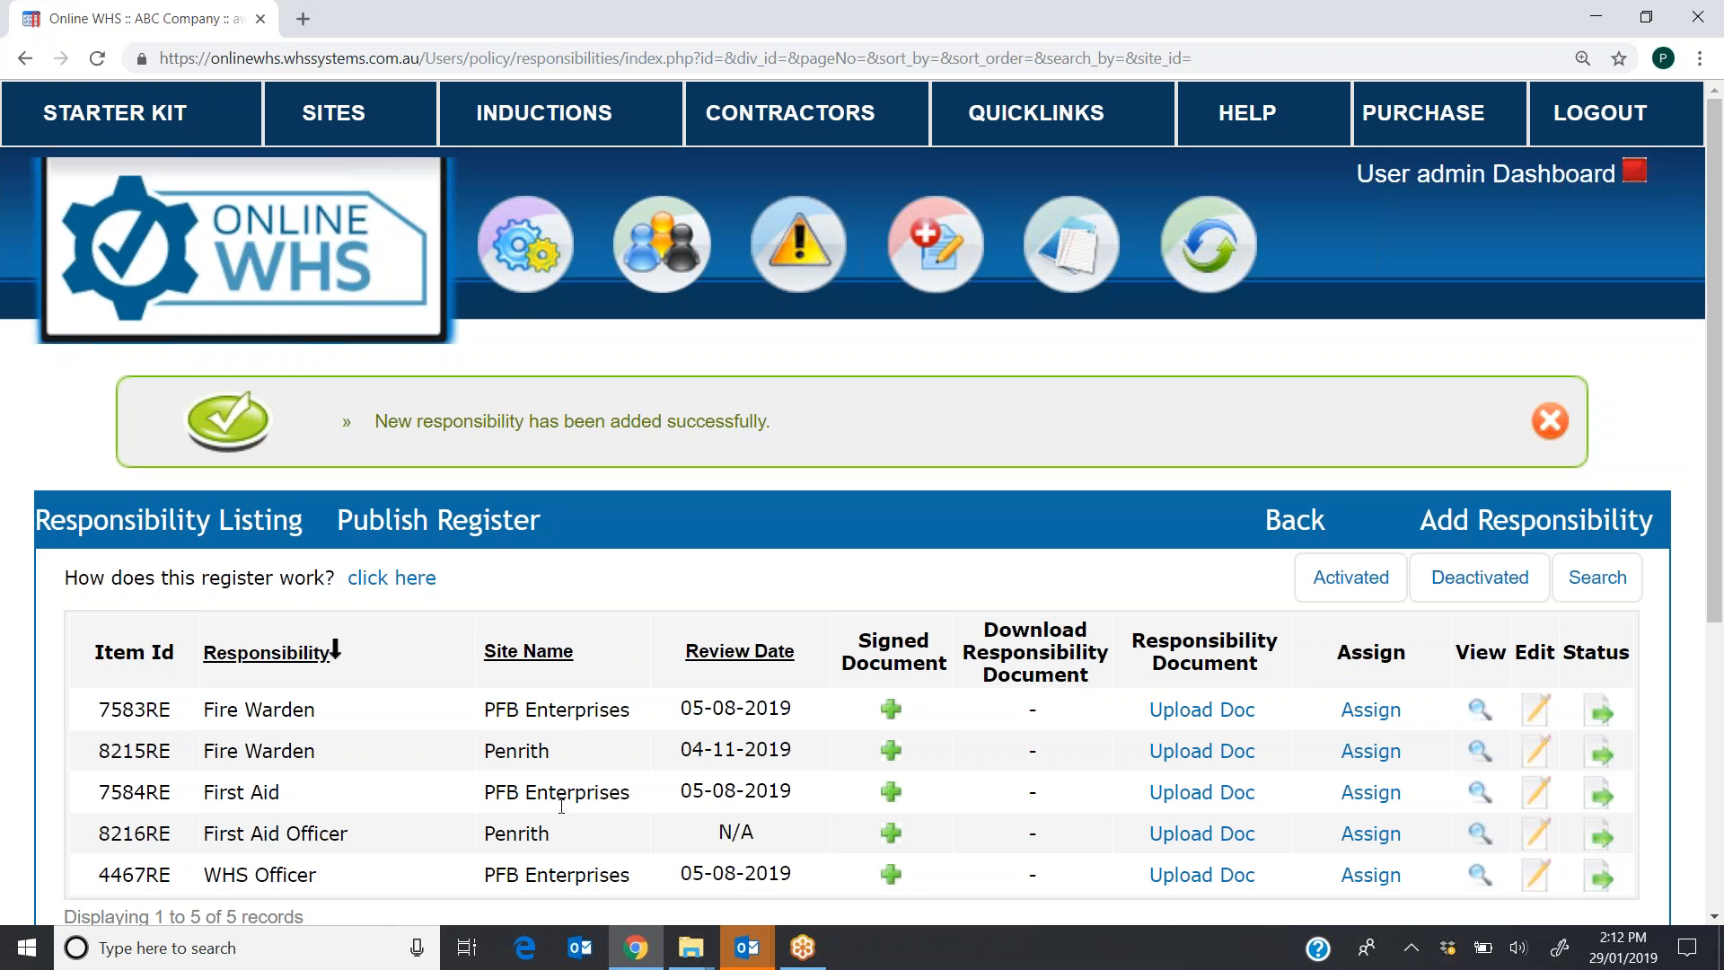
pyautogui.click(350, 115)
pyautogui.moveTo(525, 269)
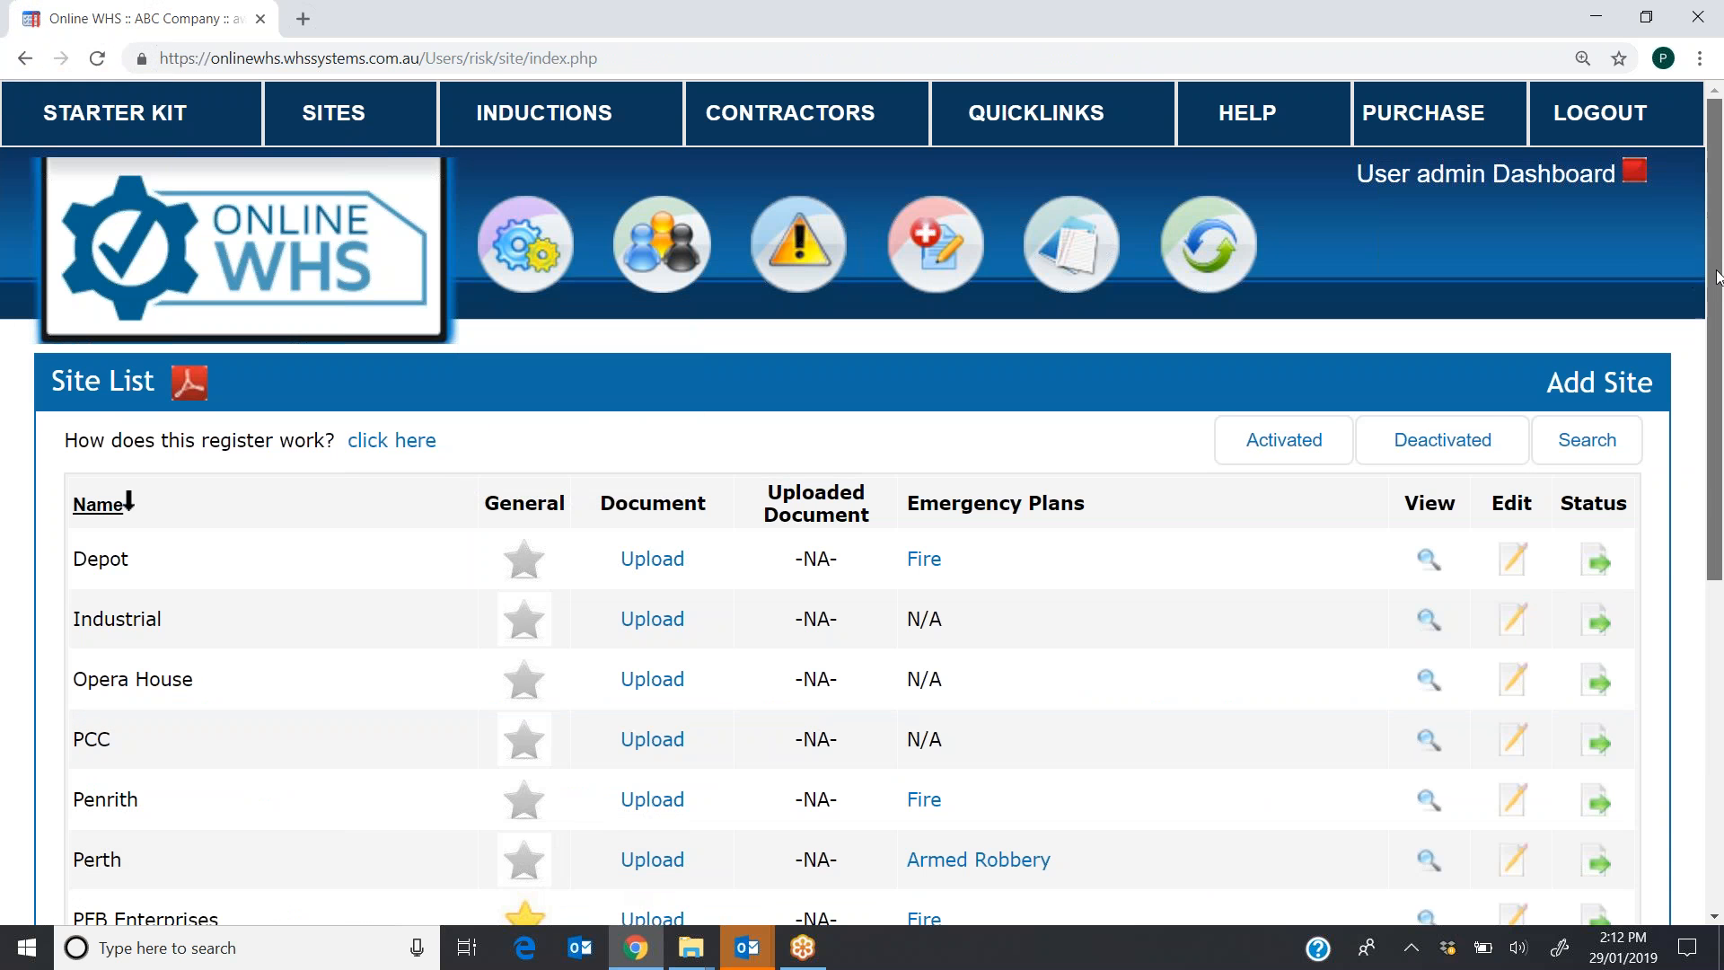
pyautogui.scroll(-2, 862, 538)
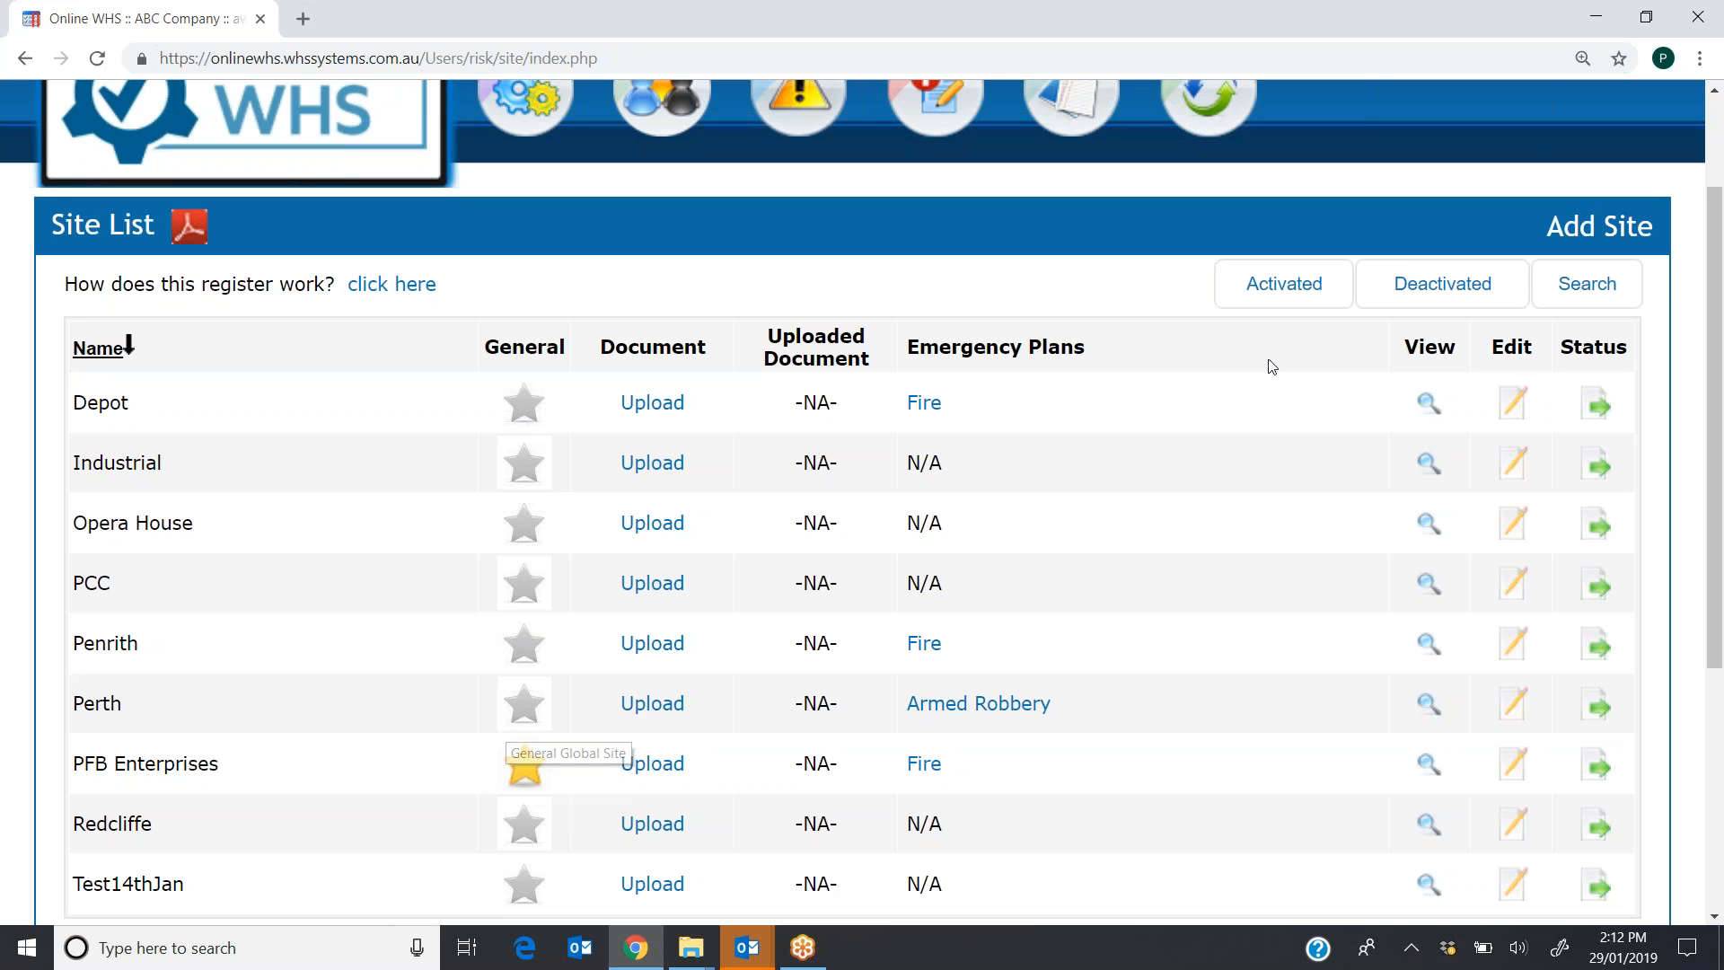
pyautogui.scroll(2, 1717, 274)
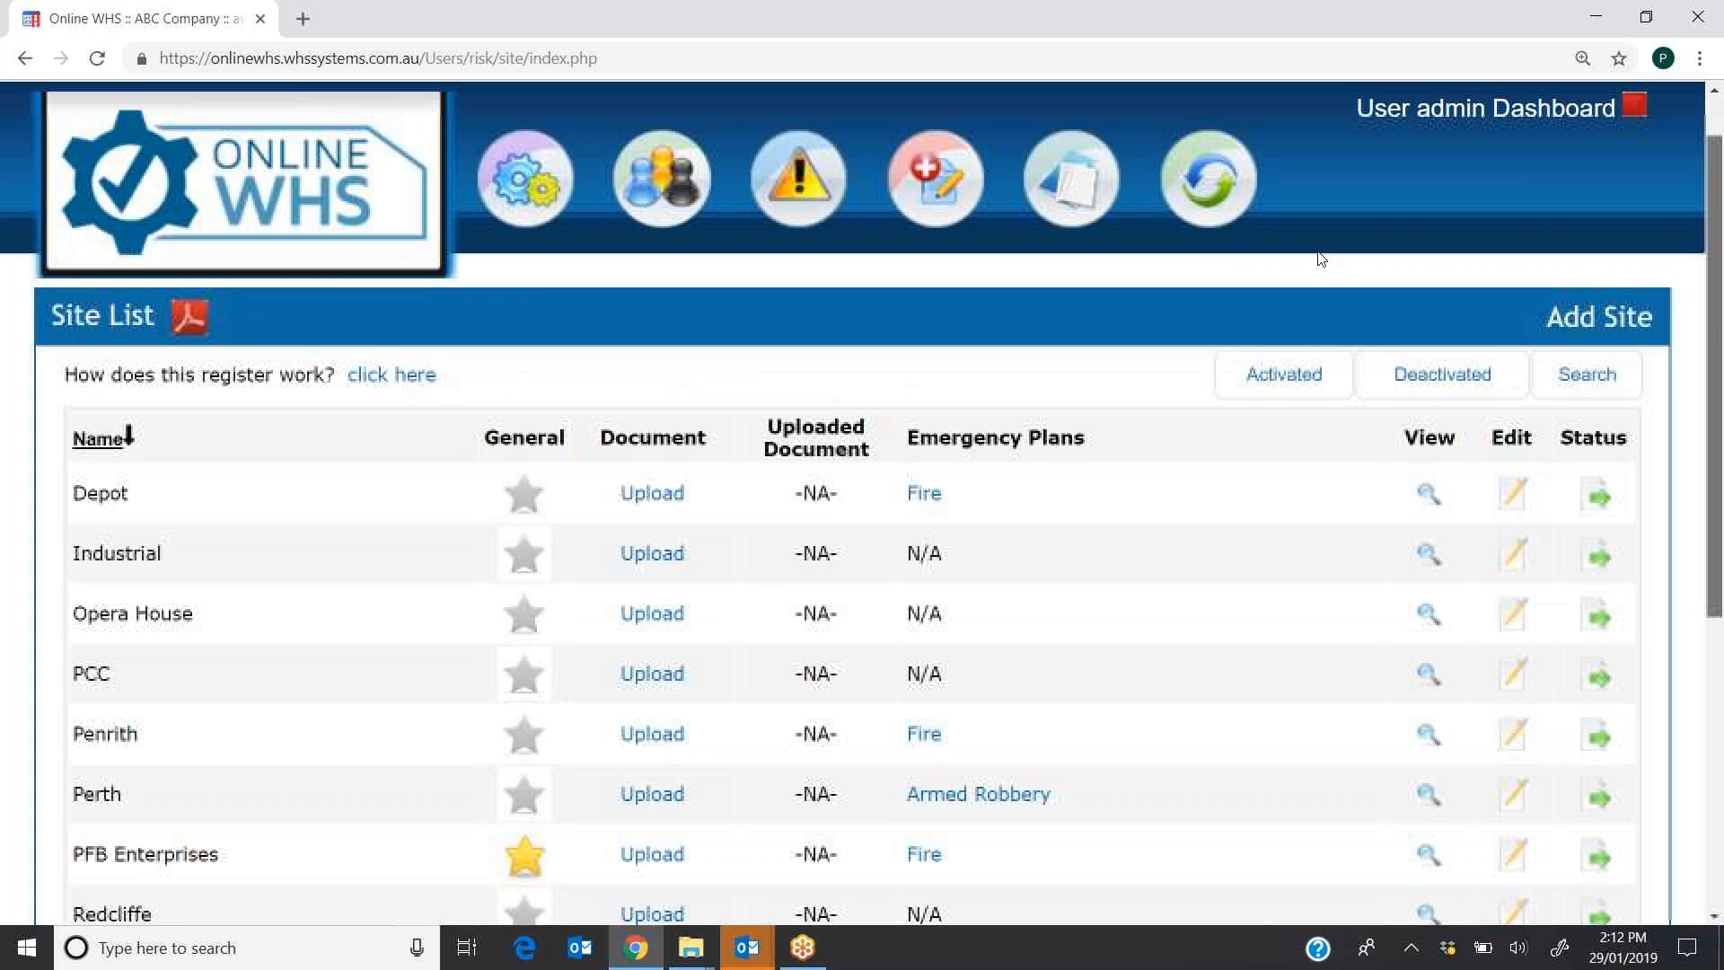
# - View the Penrith Fire emergency procedure and examine its responsibilities, needed emergency equipment and alerting system
pyautogui.click(1016, 131)
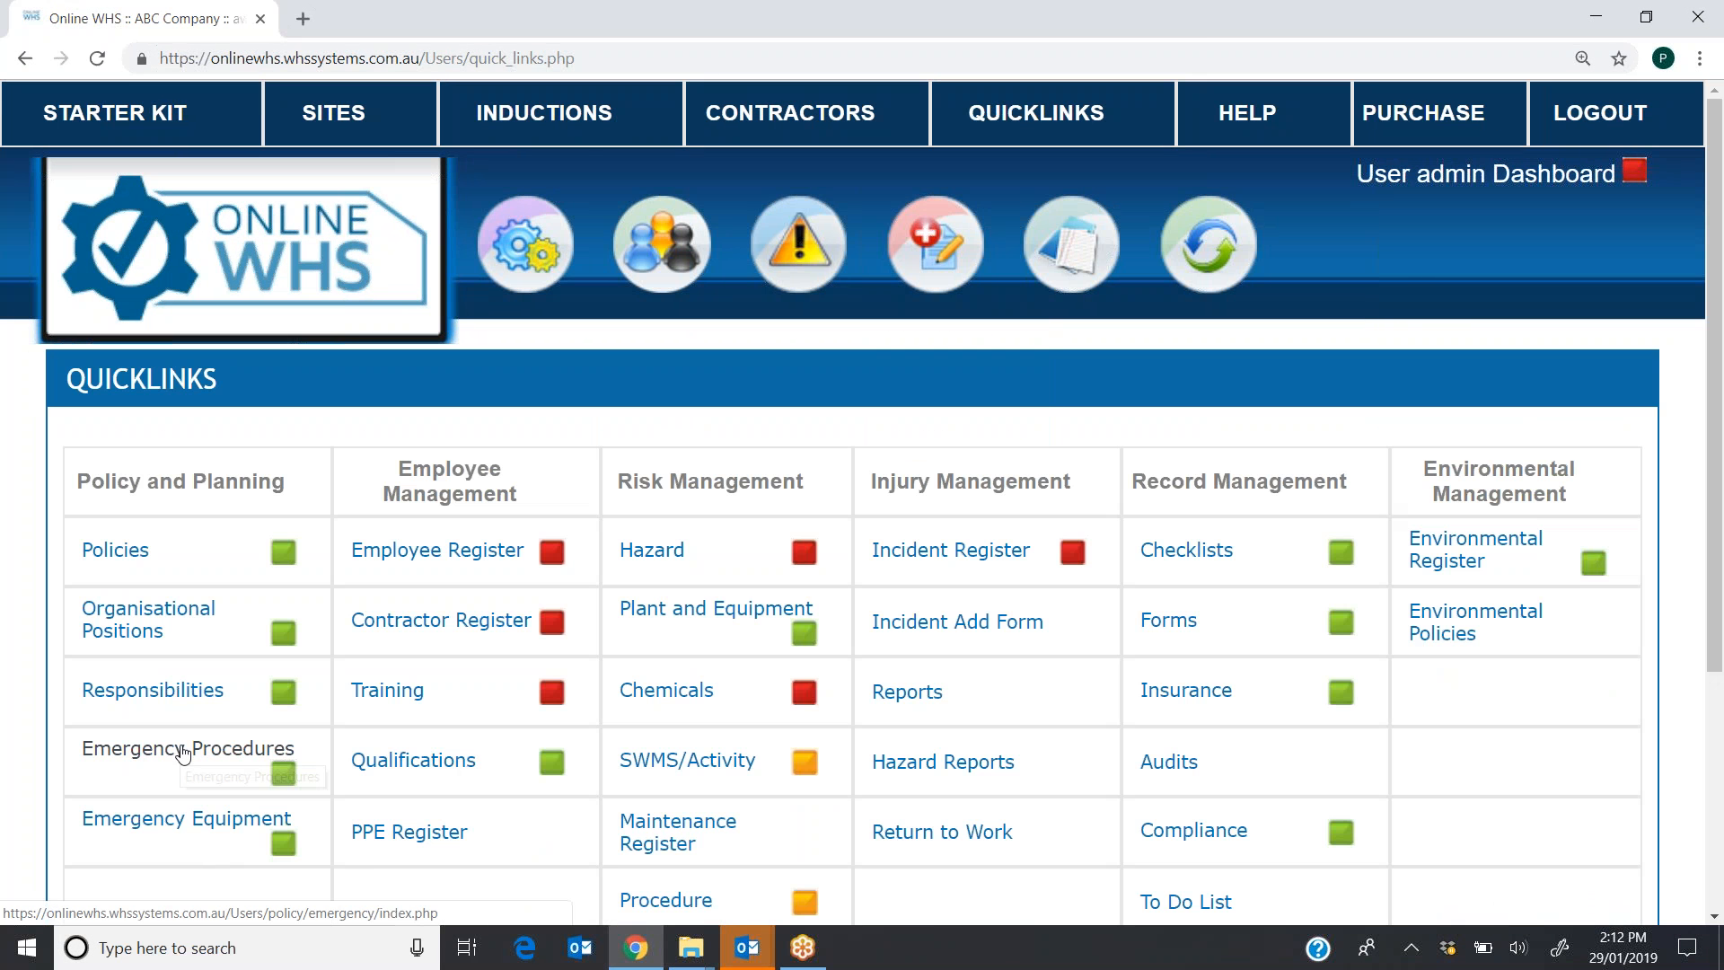
pyautogui.click(205, 764)
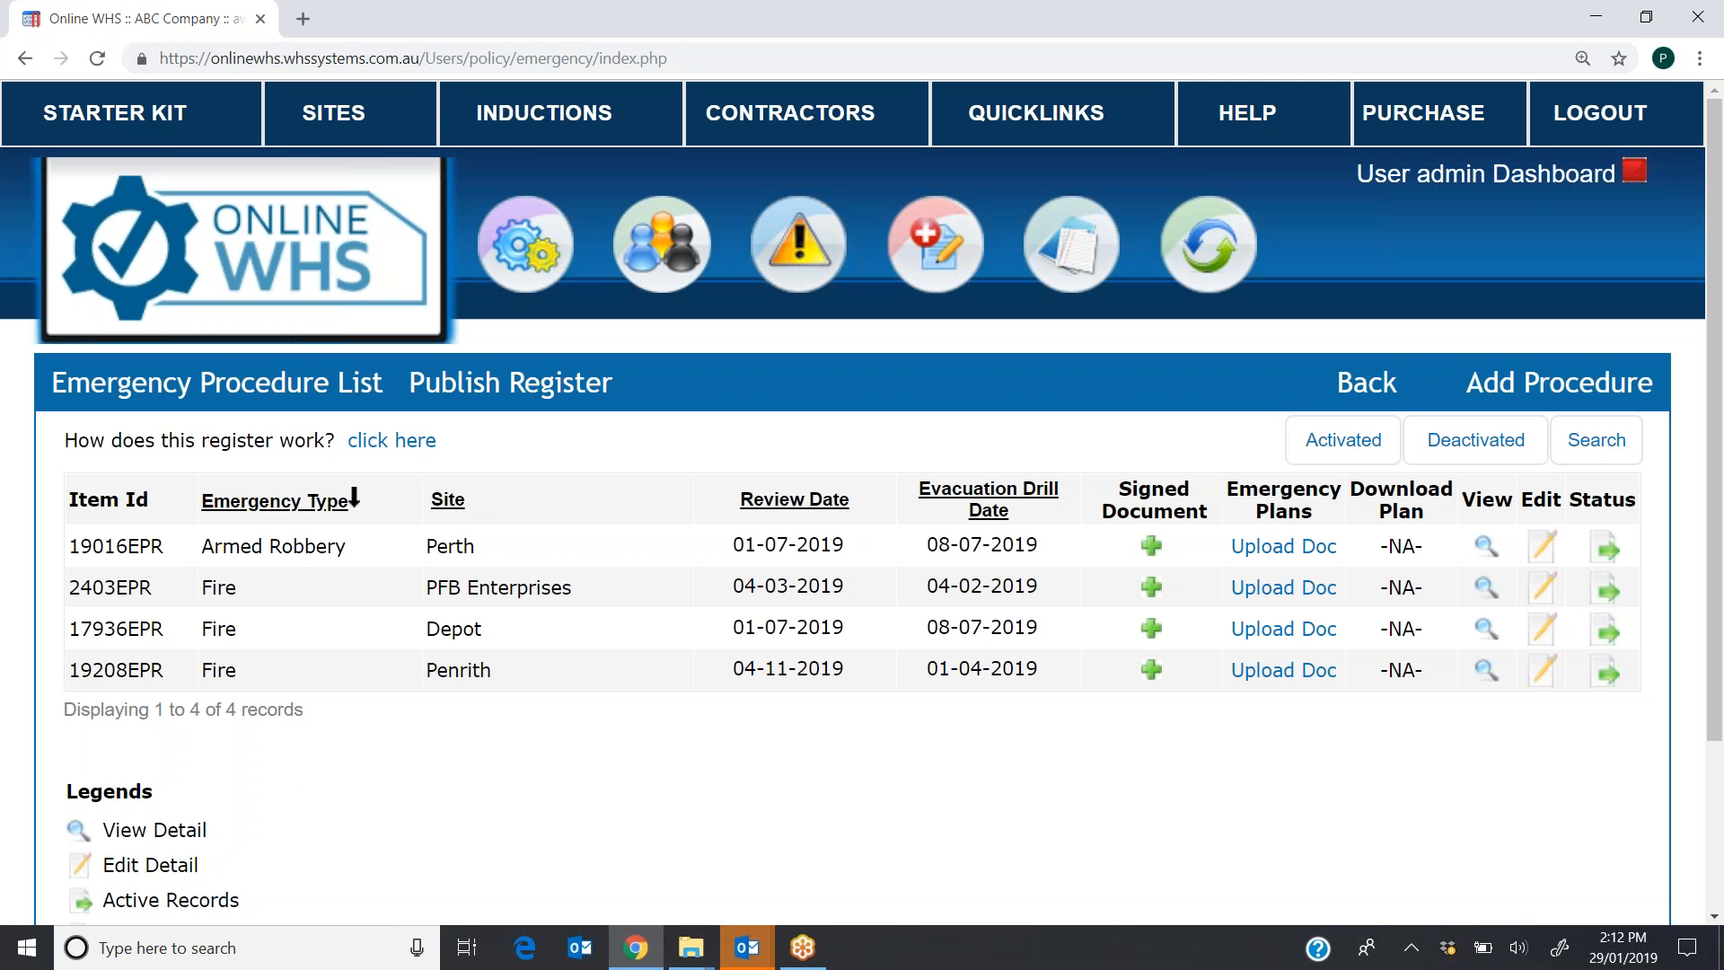
pyautogui.click(1487, 670)
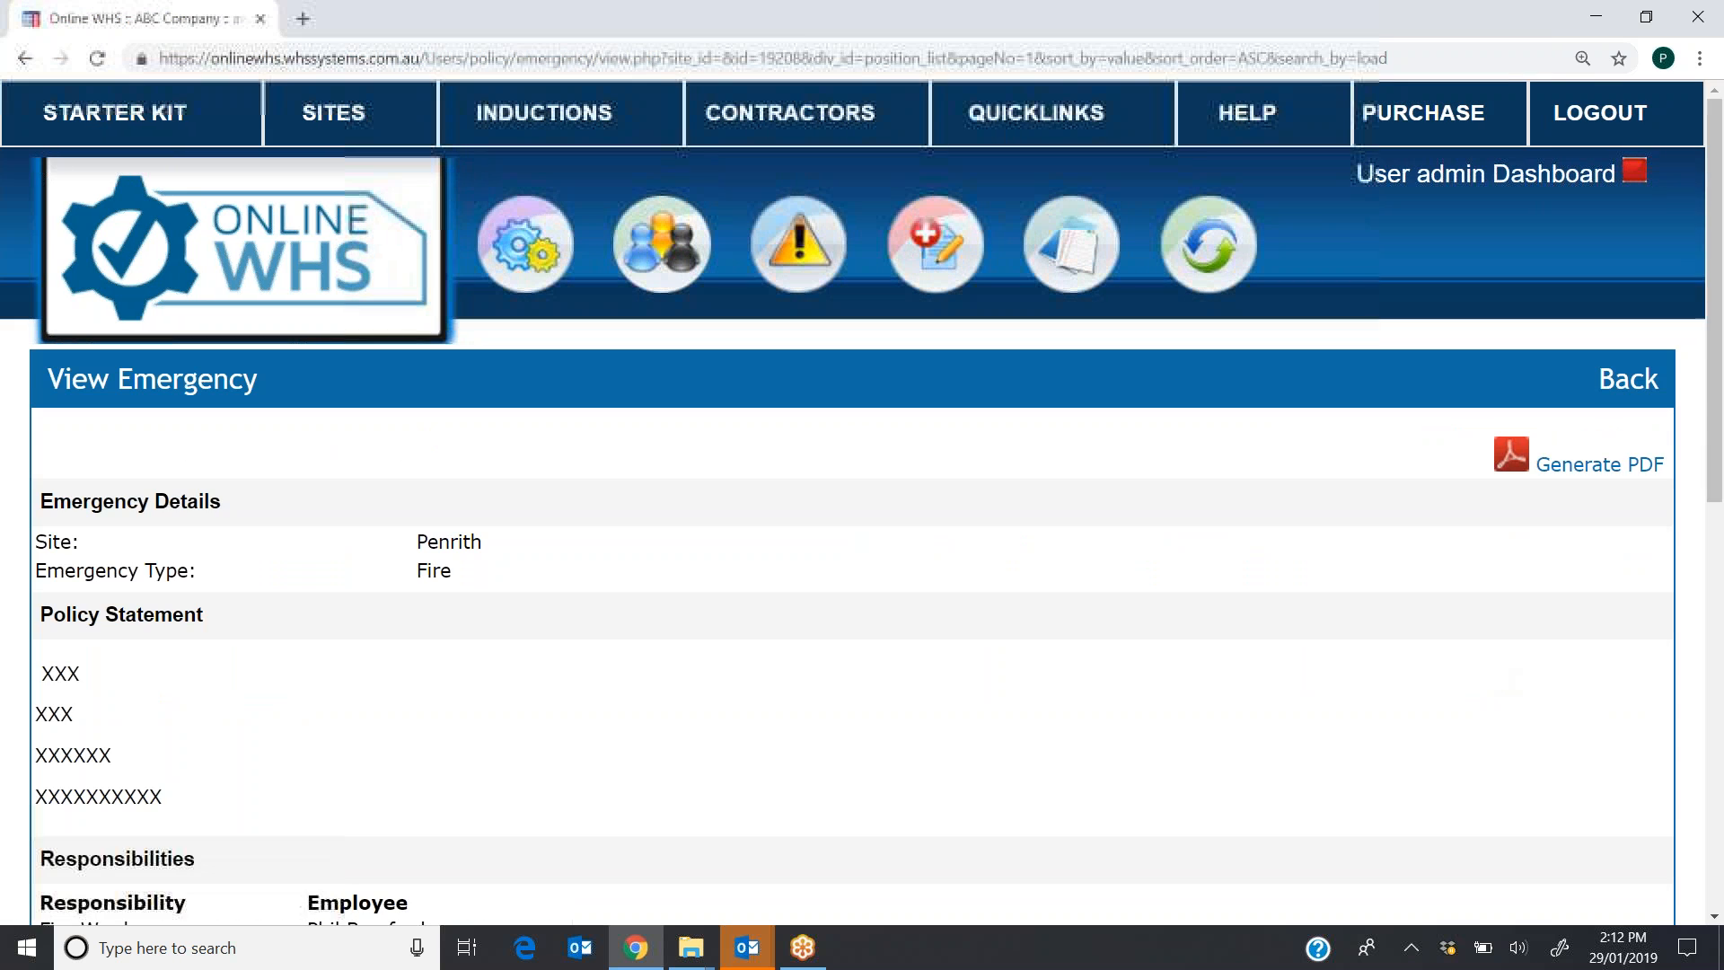
pyautogui.scroll(-5, 1719, 177)
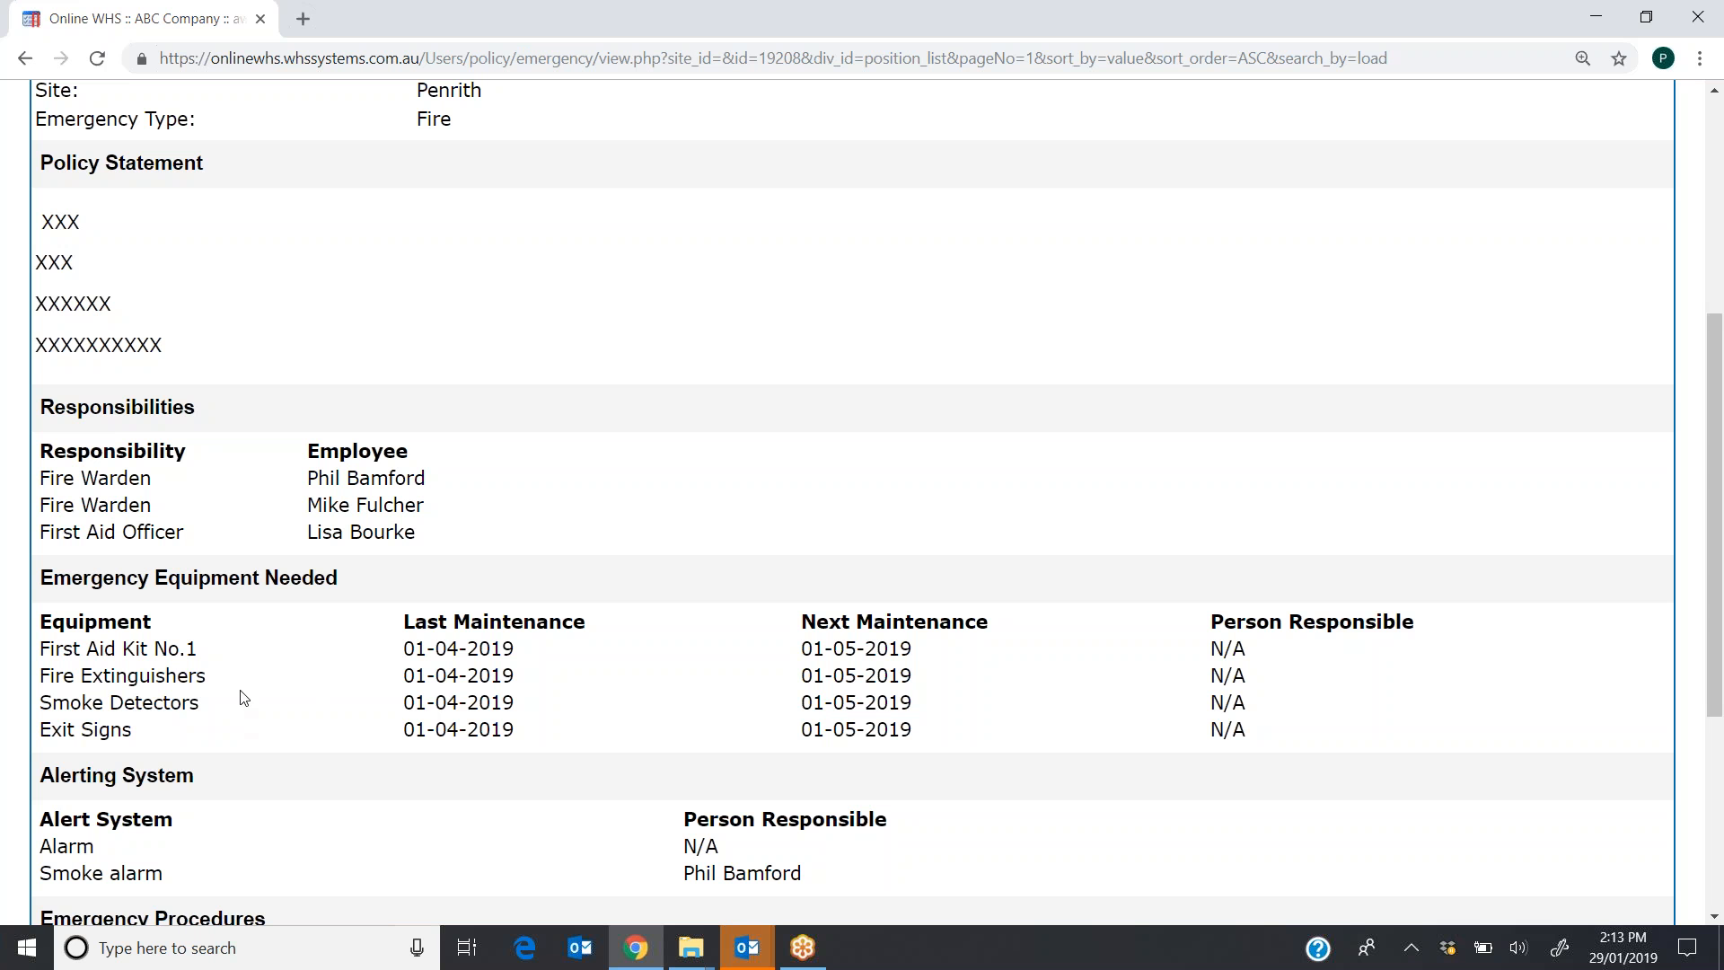
pyautogui.moveTo(1708, 355); pyautogui.dragTo(1709, 352)
pyautogui.scroll(5, 1708, 352)
# - Start a new entry in the Emergency Equipment register, name it AAAA AA AA and set its site to Penrith
pyautogui.moveTo(529, 269)
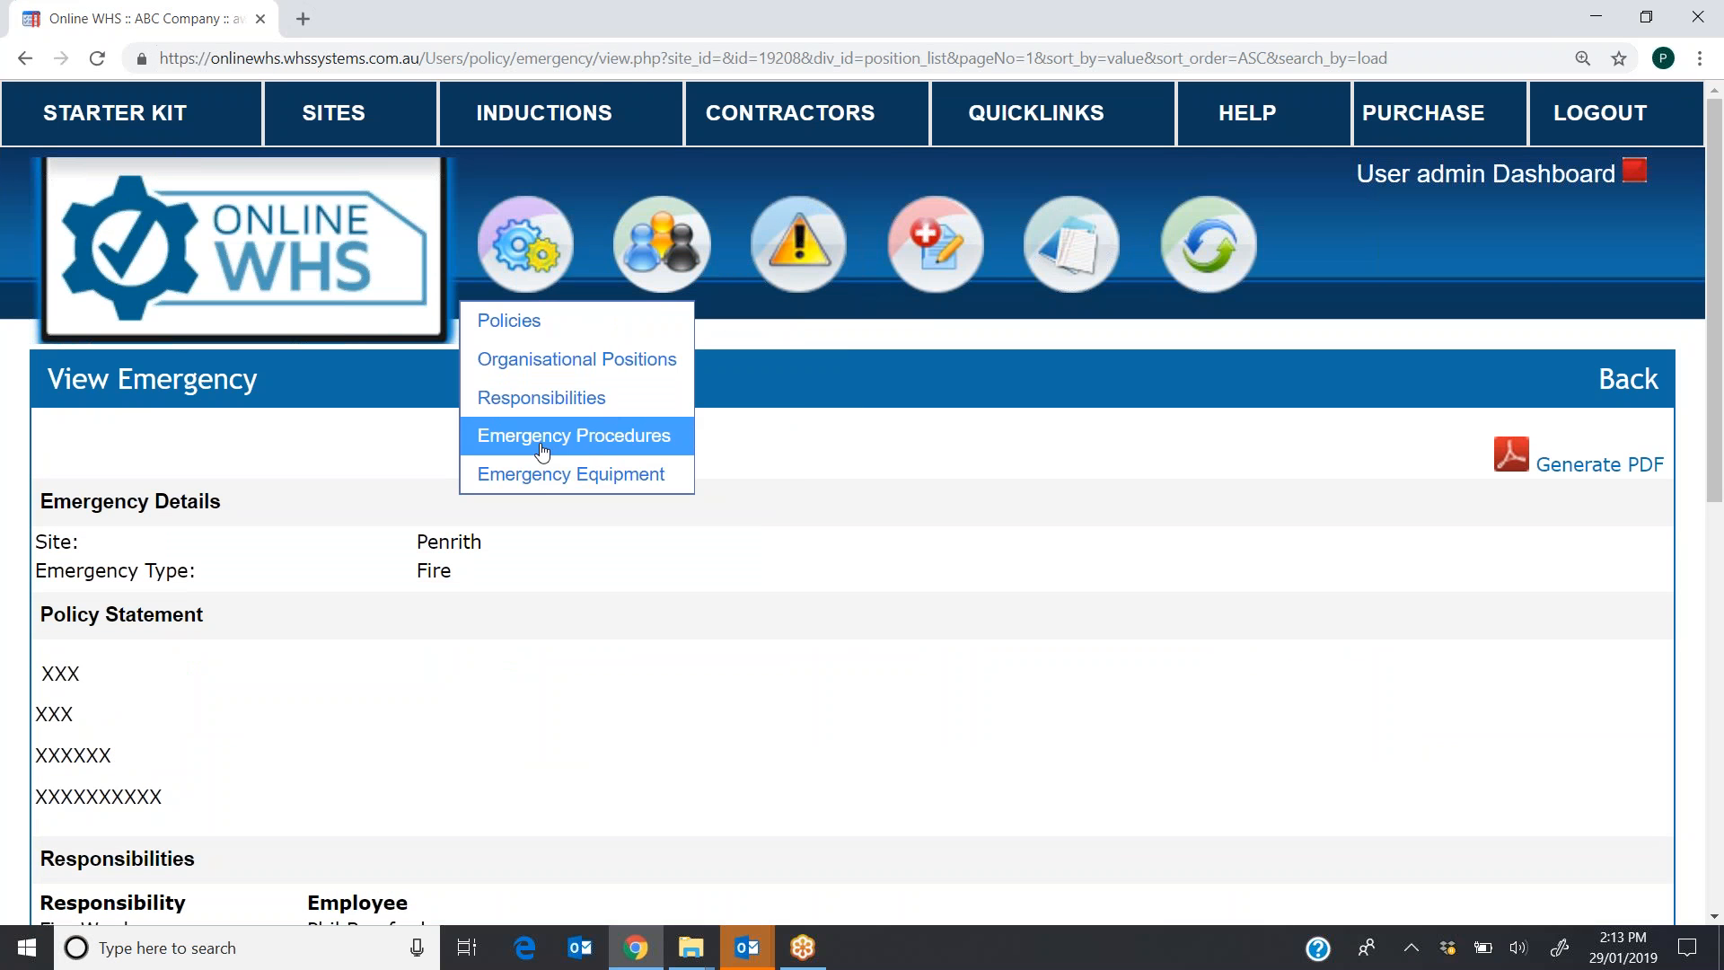
pyautogui.click(543, 476)
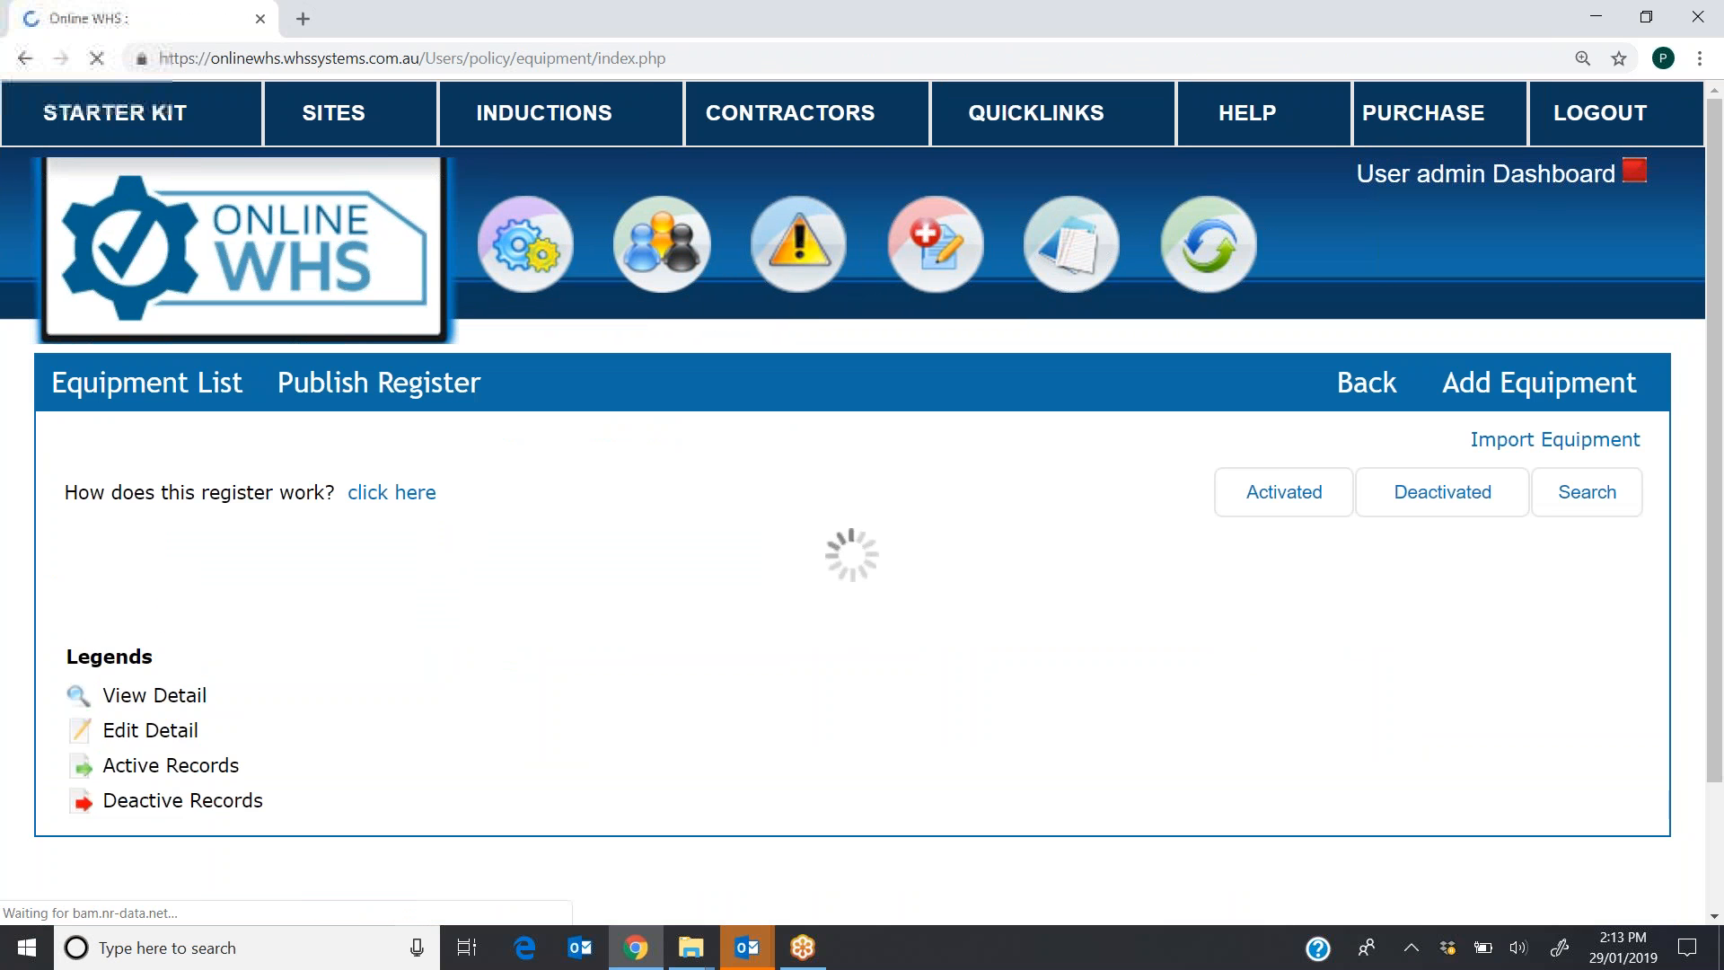
pyautogui.moveTo(578, 305)
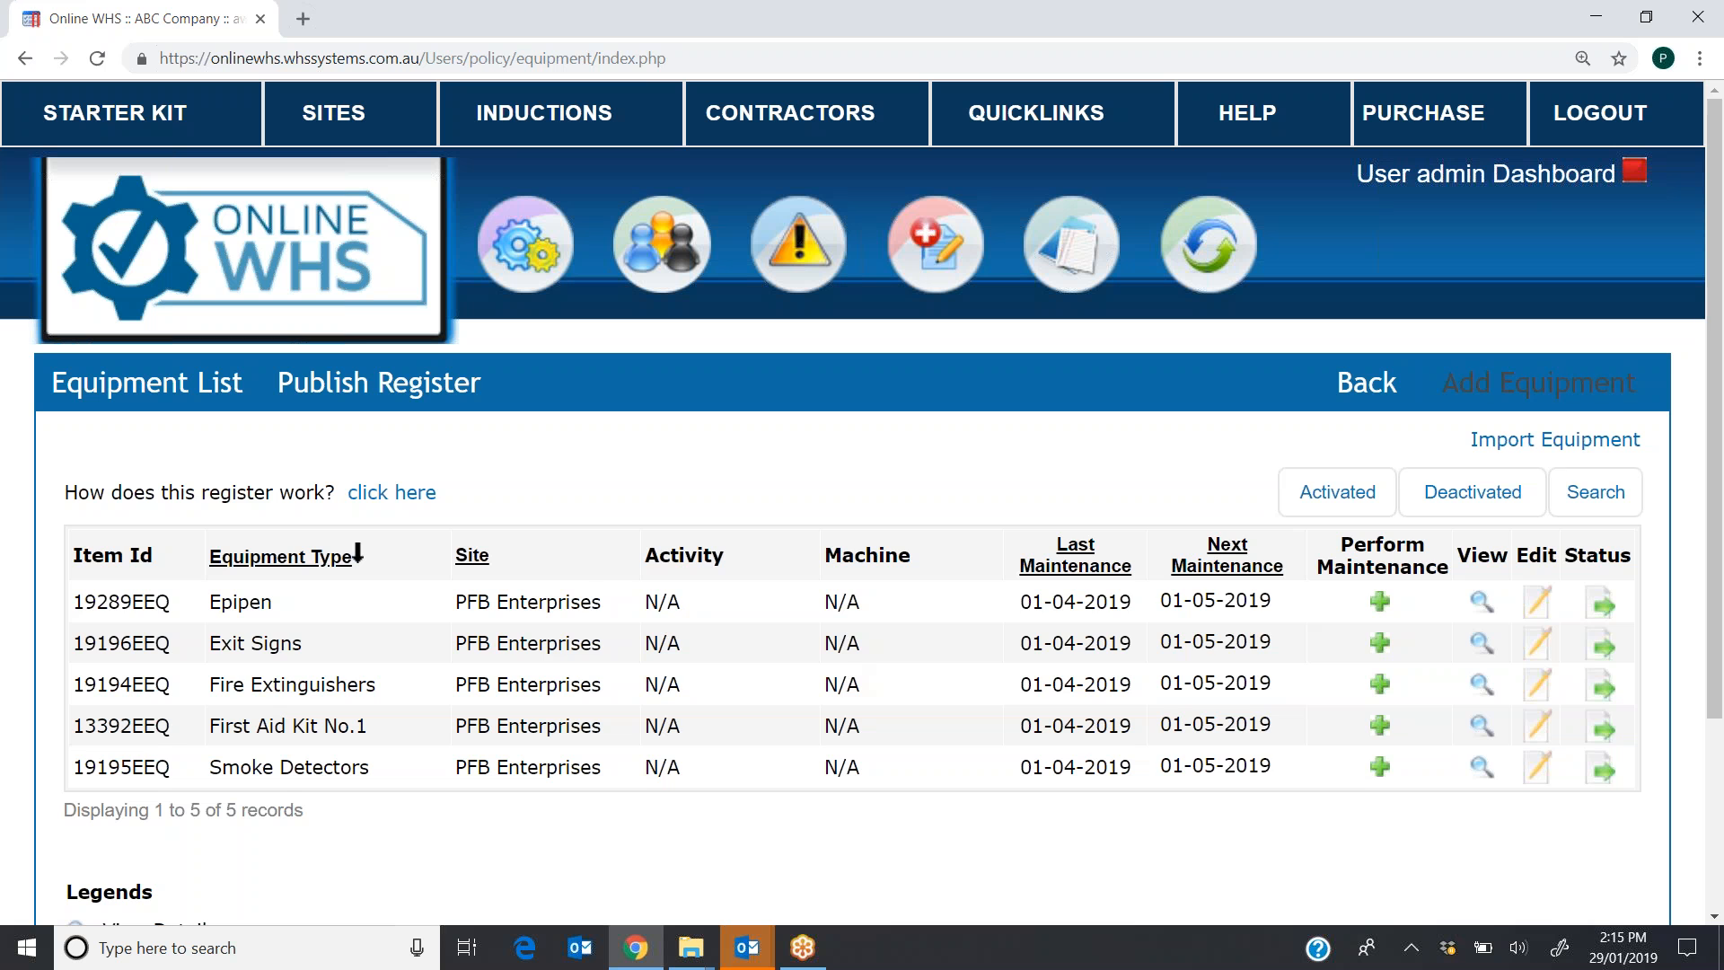
pyautogui.click(1539, 383)
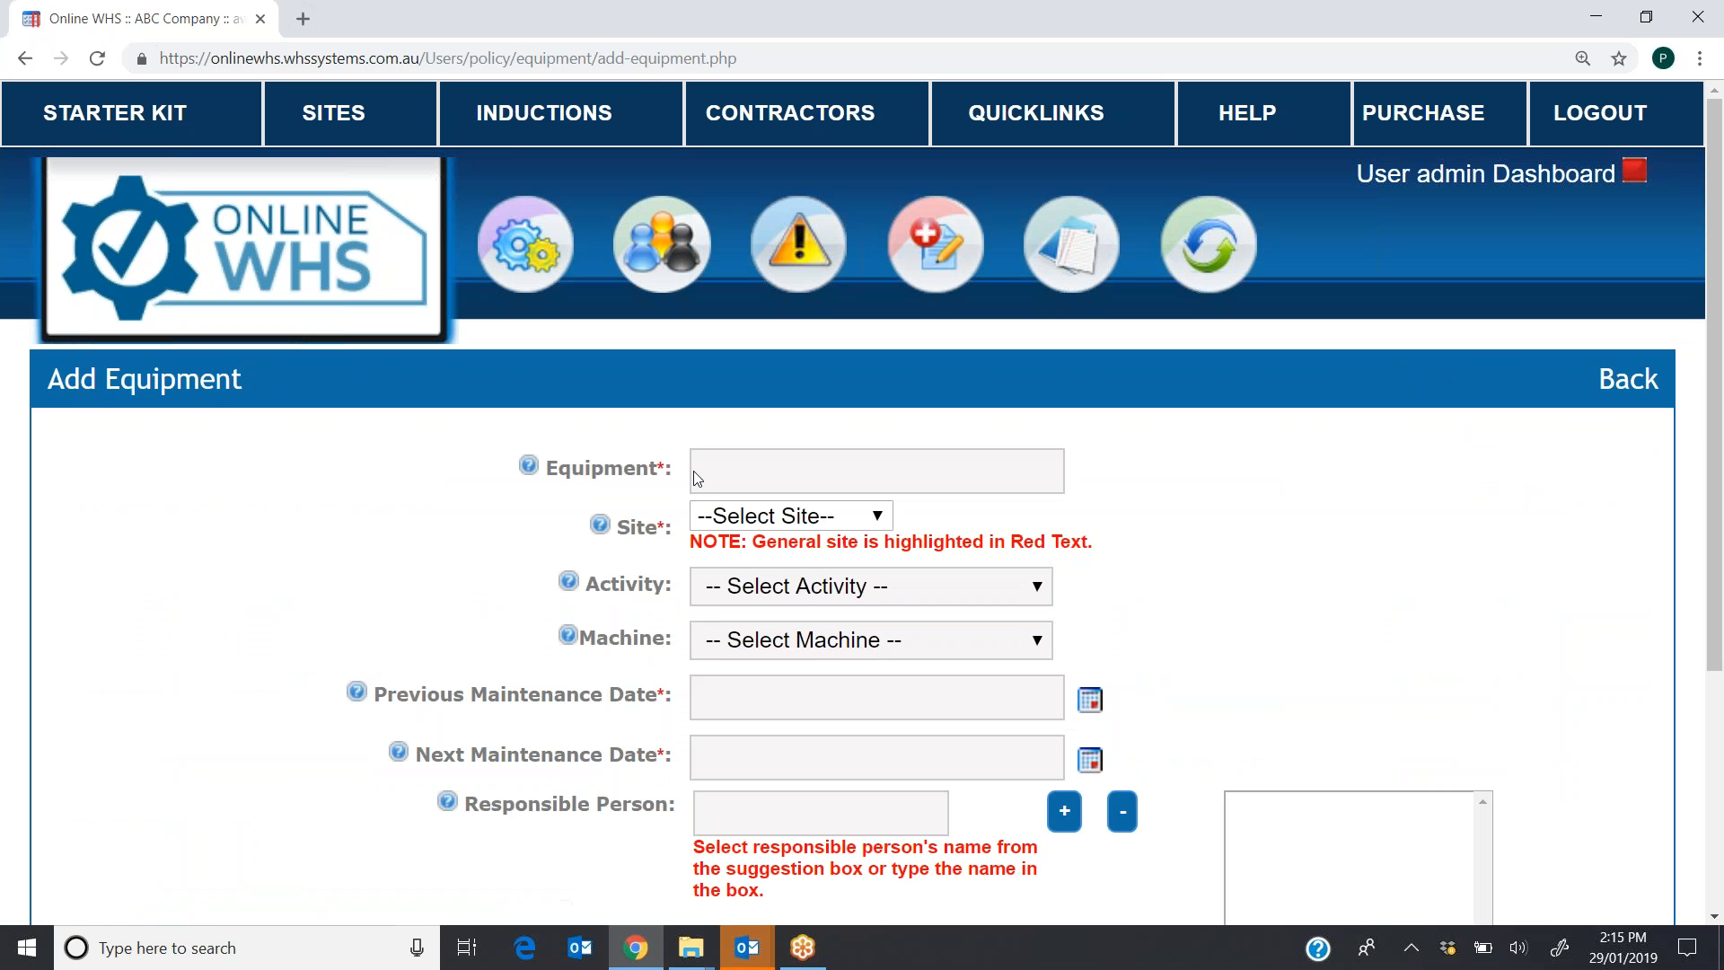
pyautogui.click(731, 467)
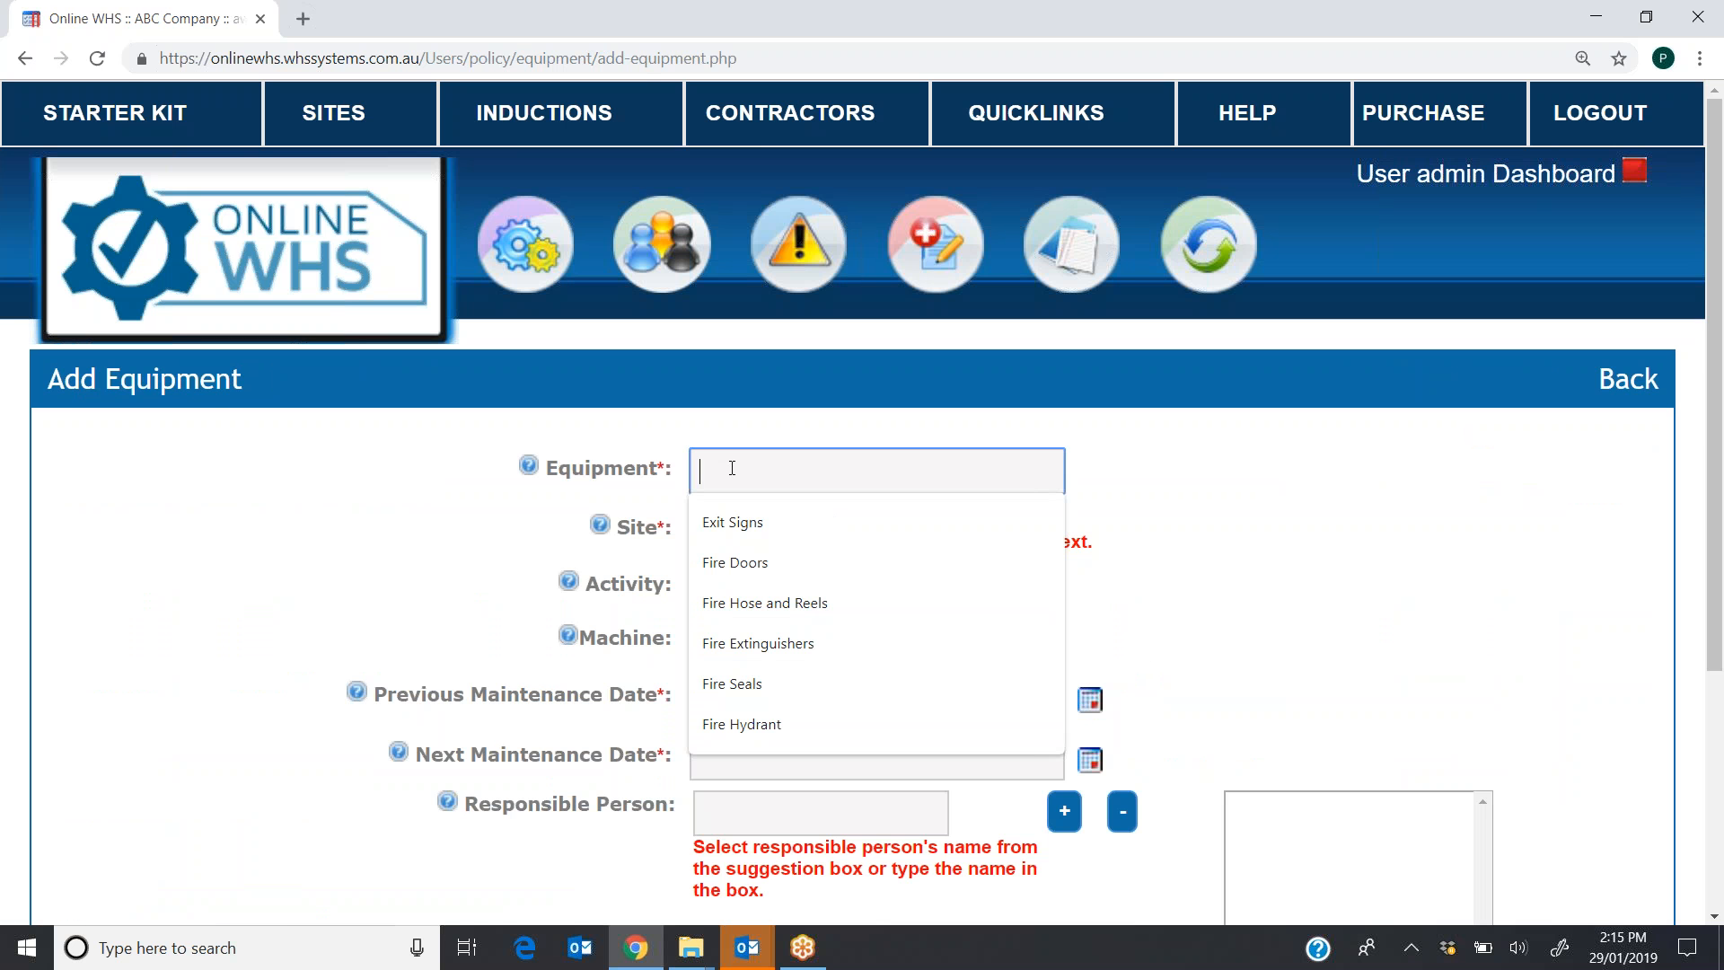
pyautogui.write('AAAA')
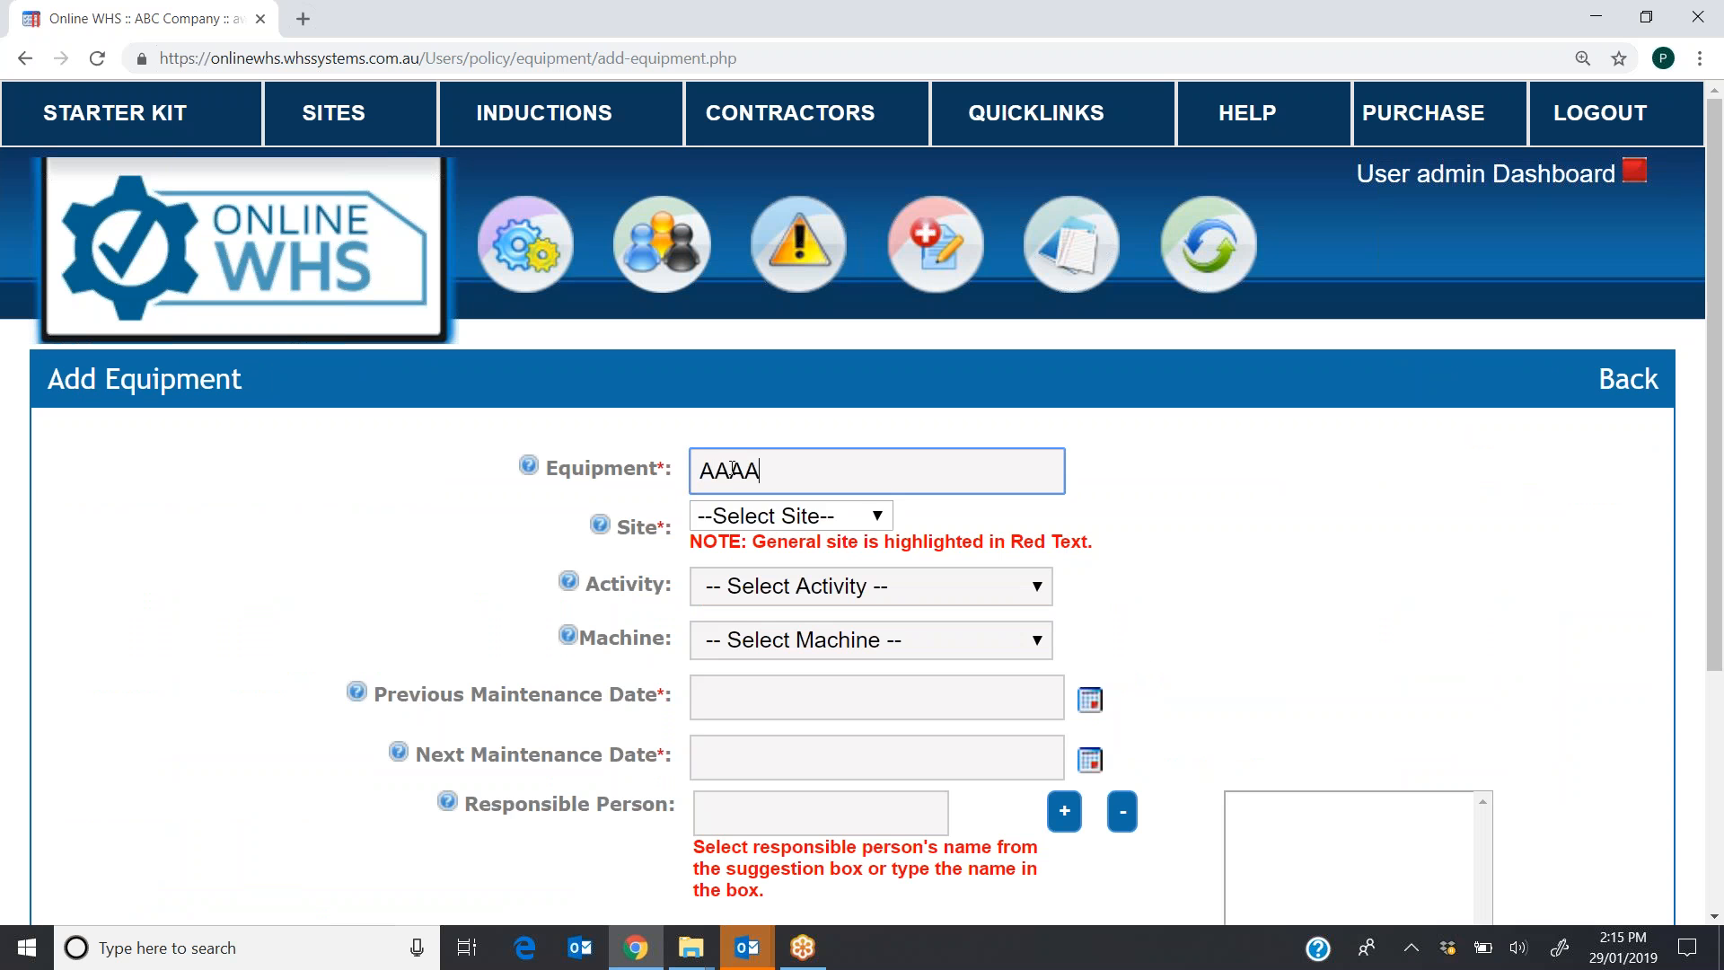
pyautogui.write('  AA AA')
pyautogui.click(877, 519)
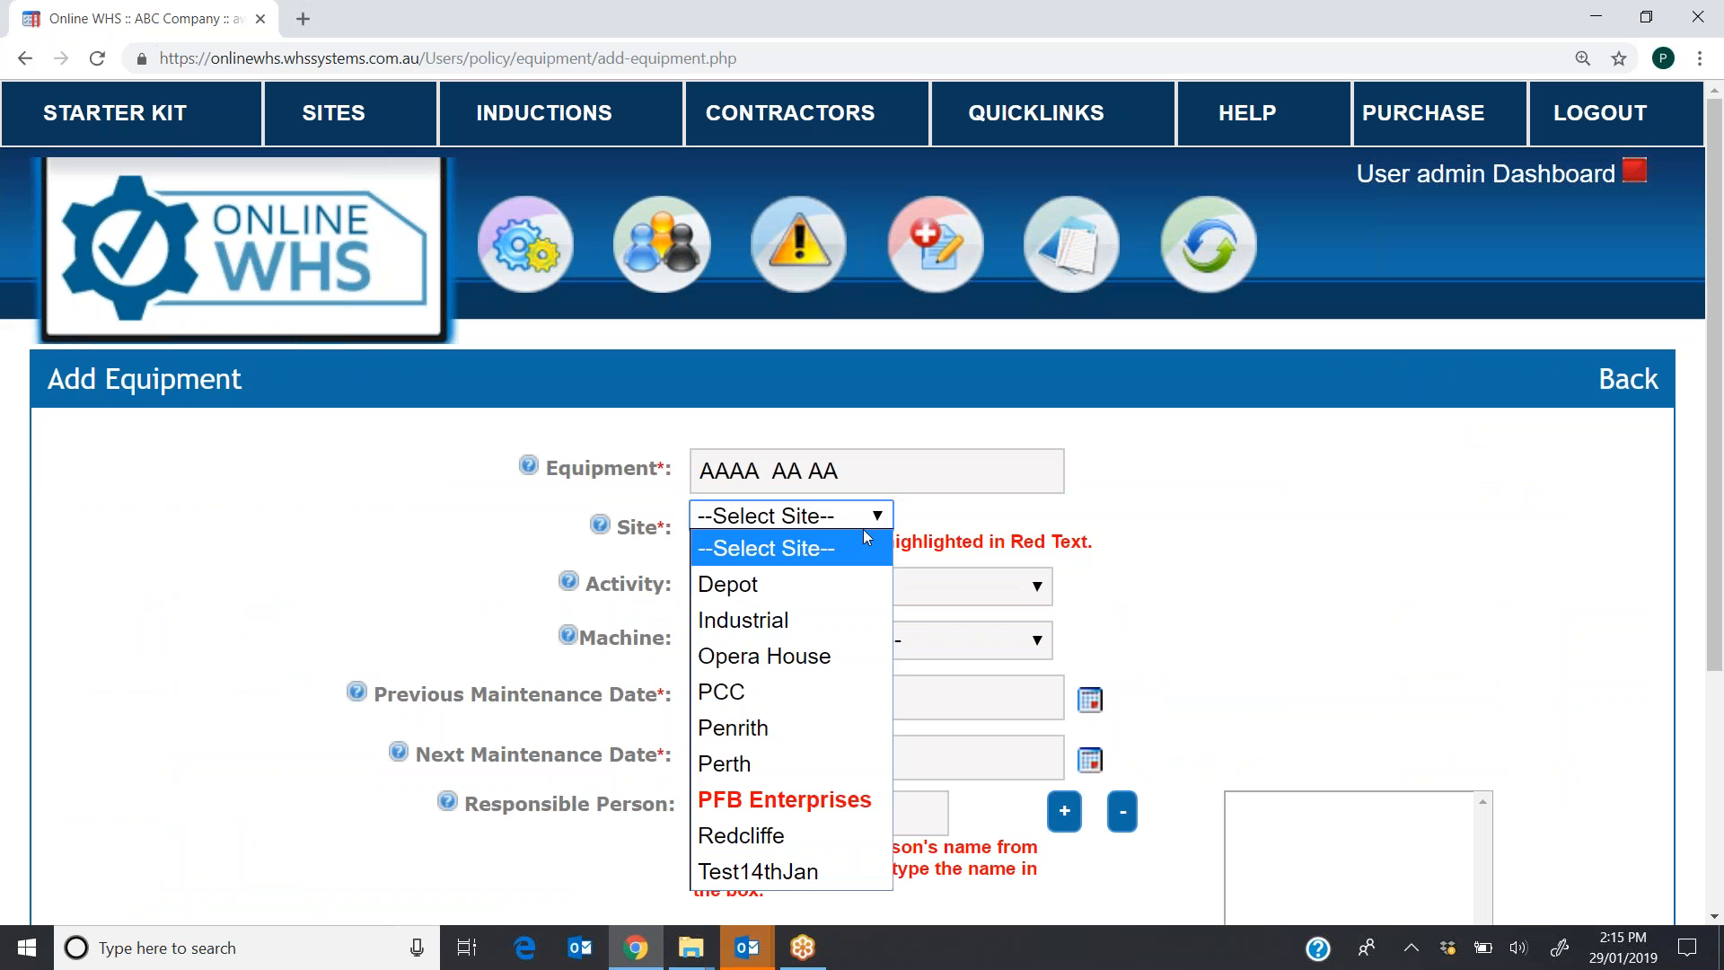
pyautogui.click(853, 723)
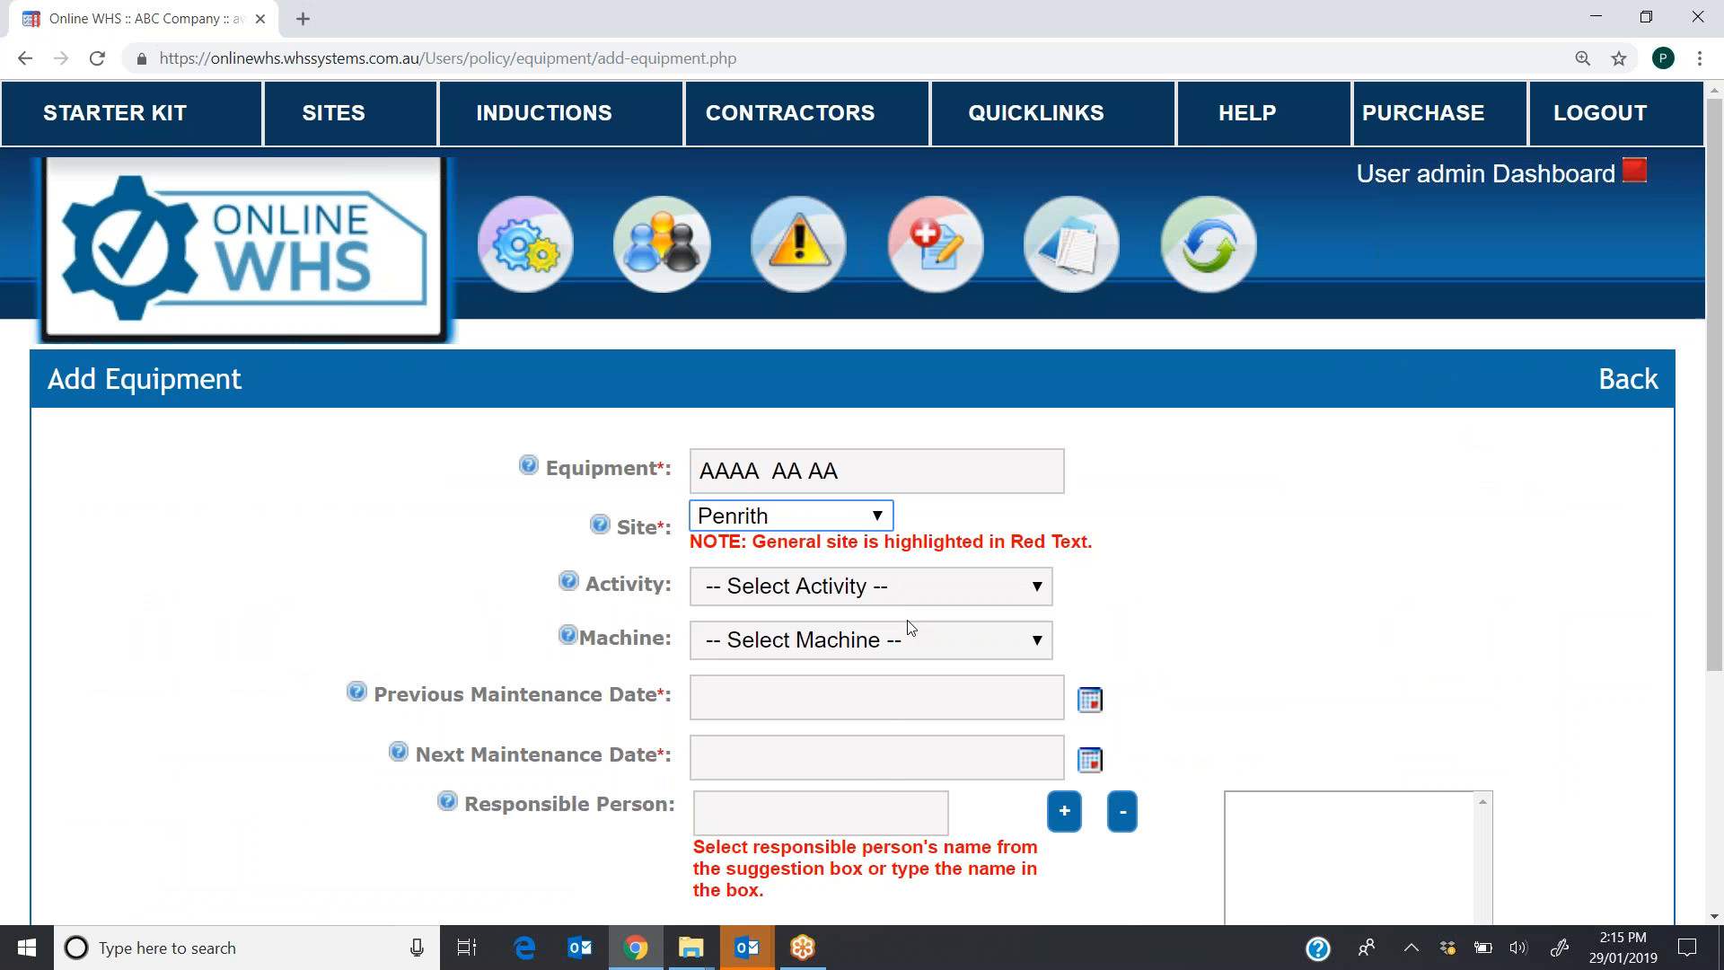
# - Link the new equipment entry to the General activity and the Delivery Truck machine
pyautogui.click(1037, 587)
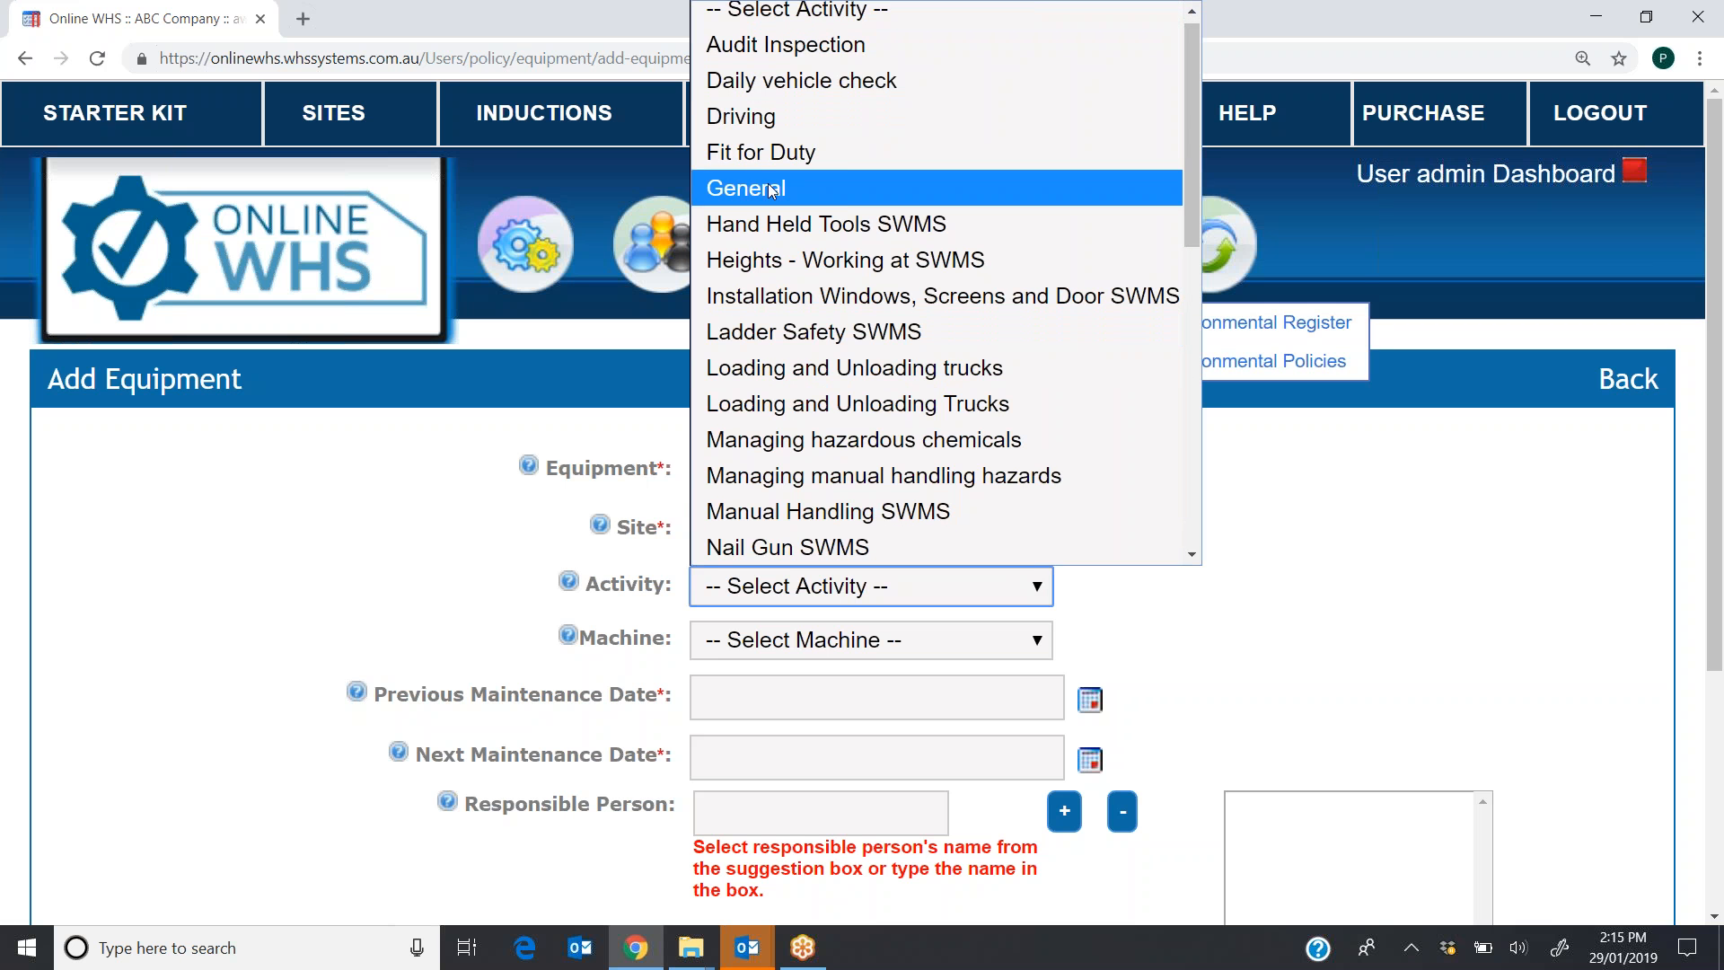
pyautogui.click(801, 190)
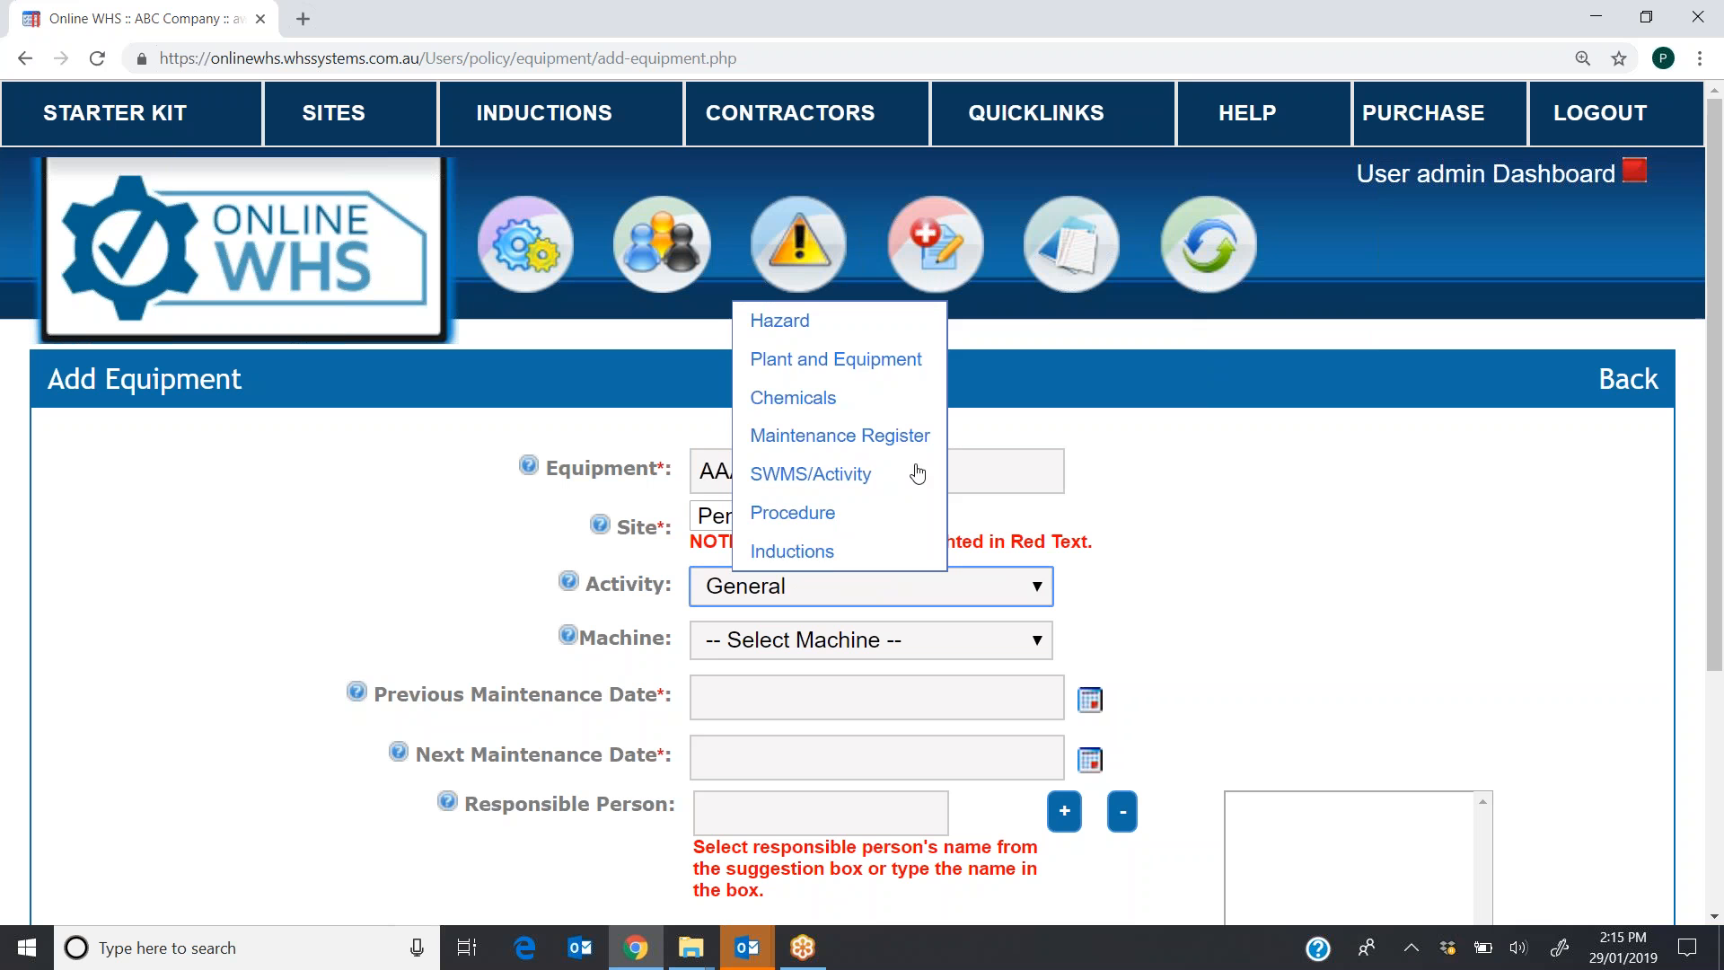
pyautogui.click(1133, 632)
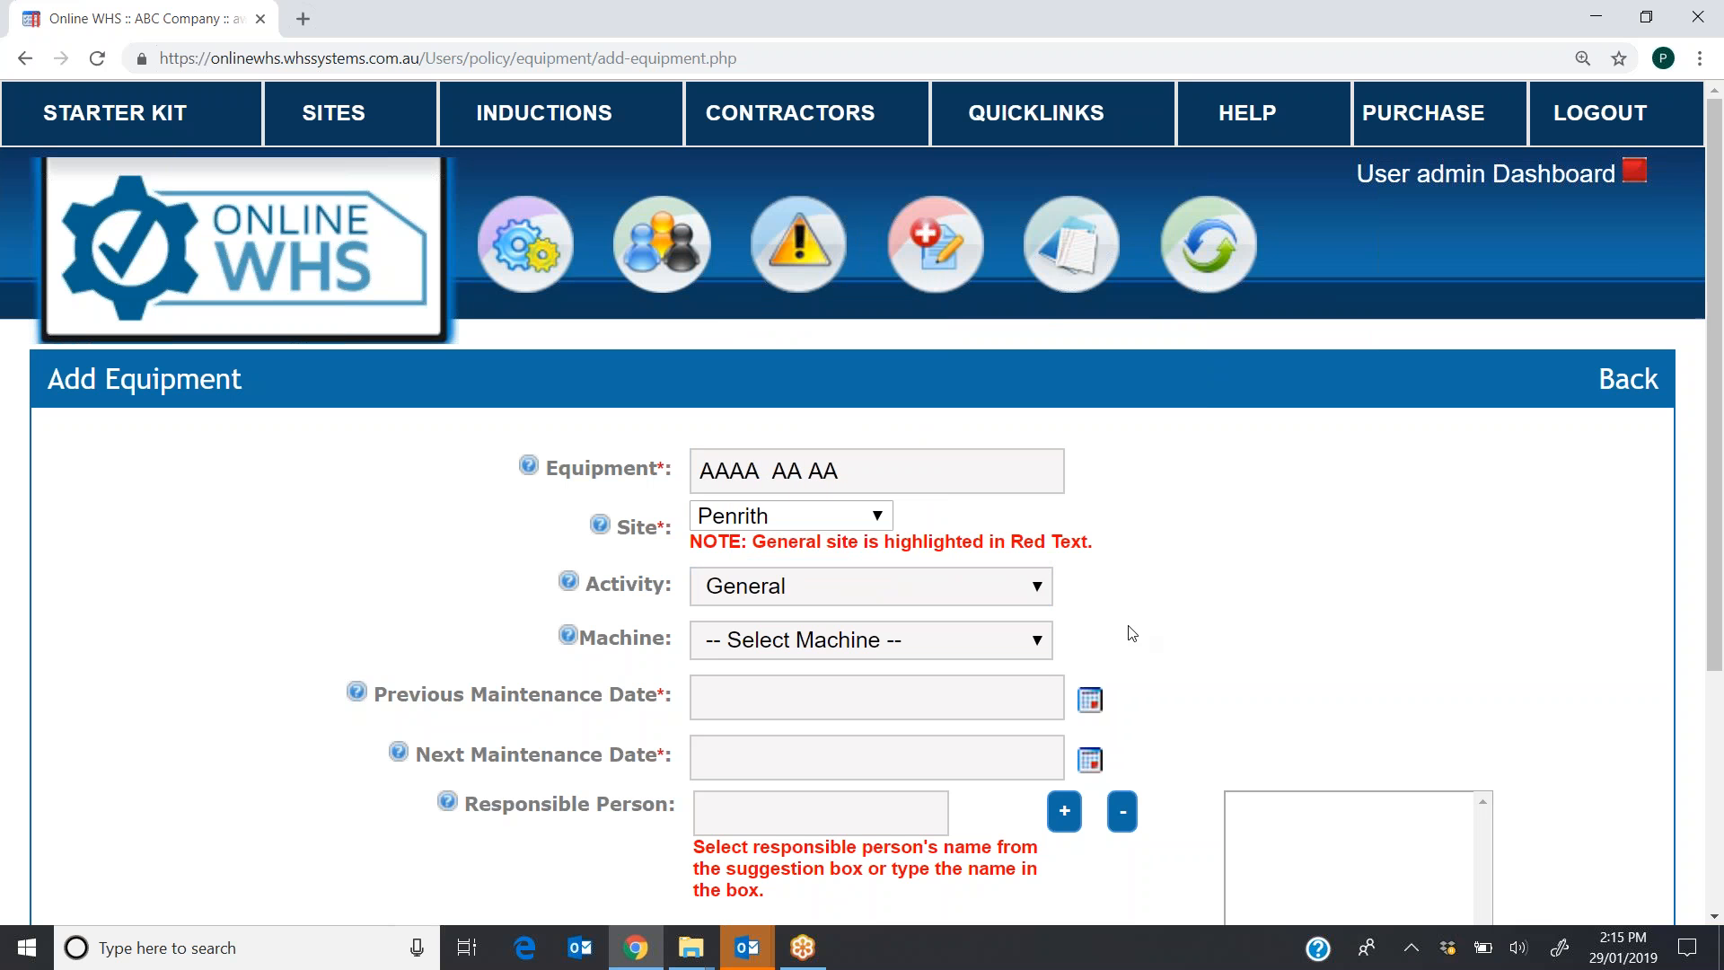
pyautogui.click(1037, 641)
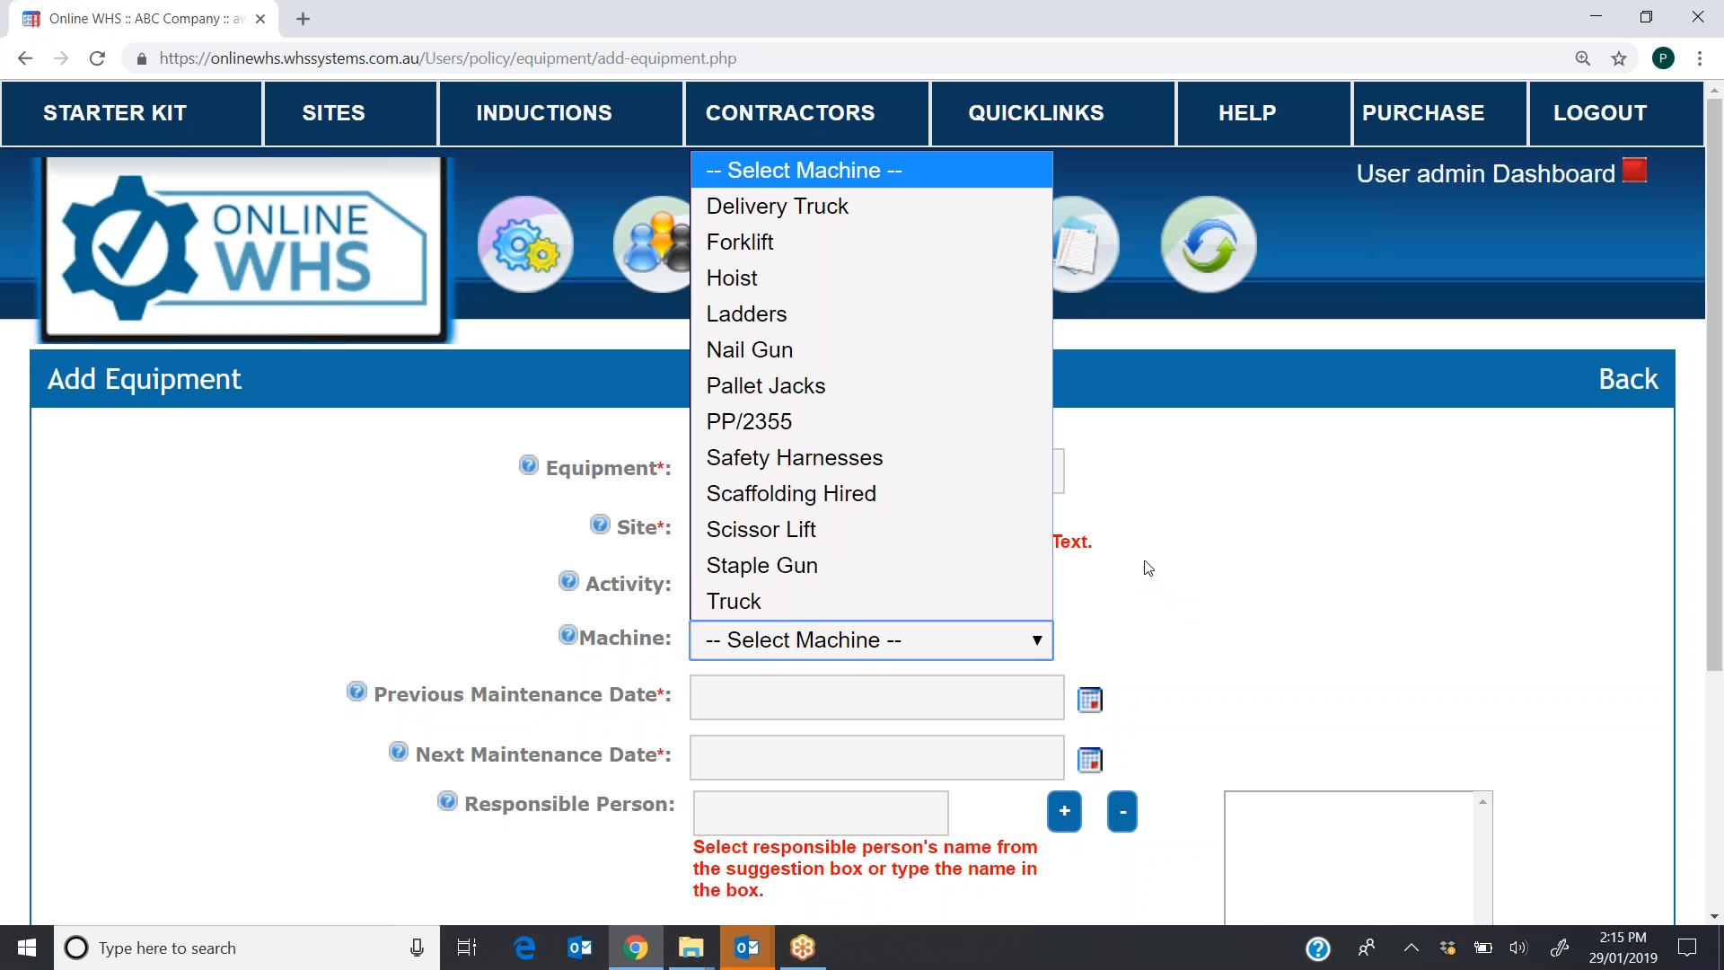
pyautogui.click(768, 208)
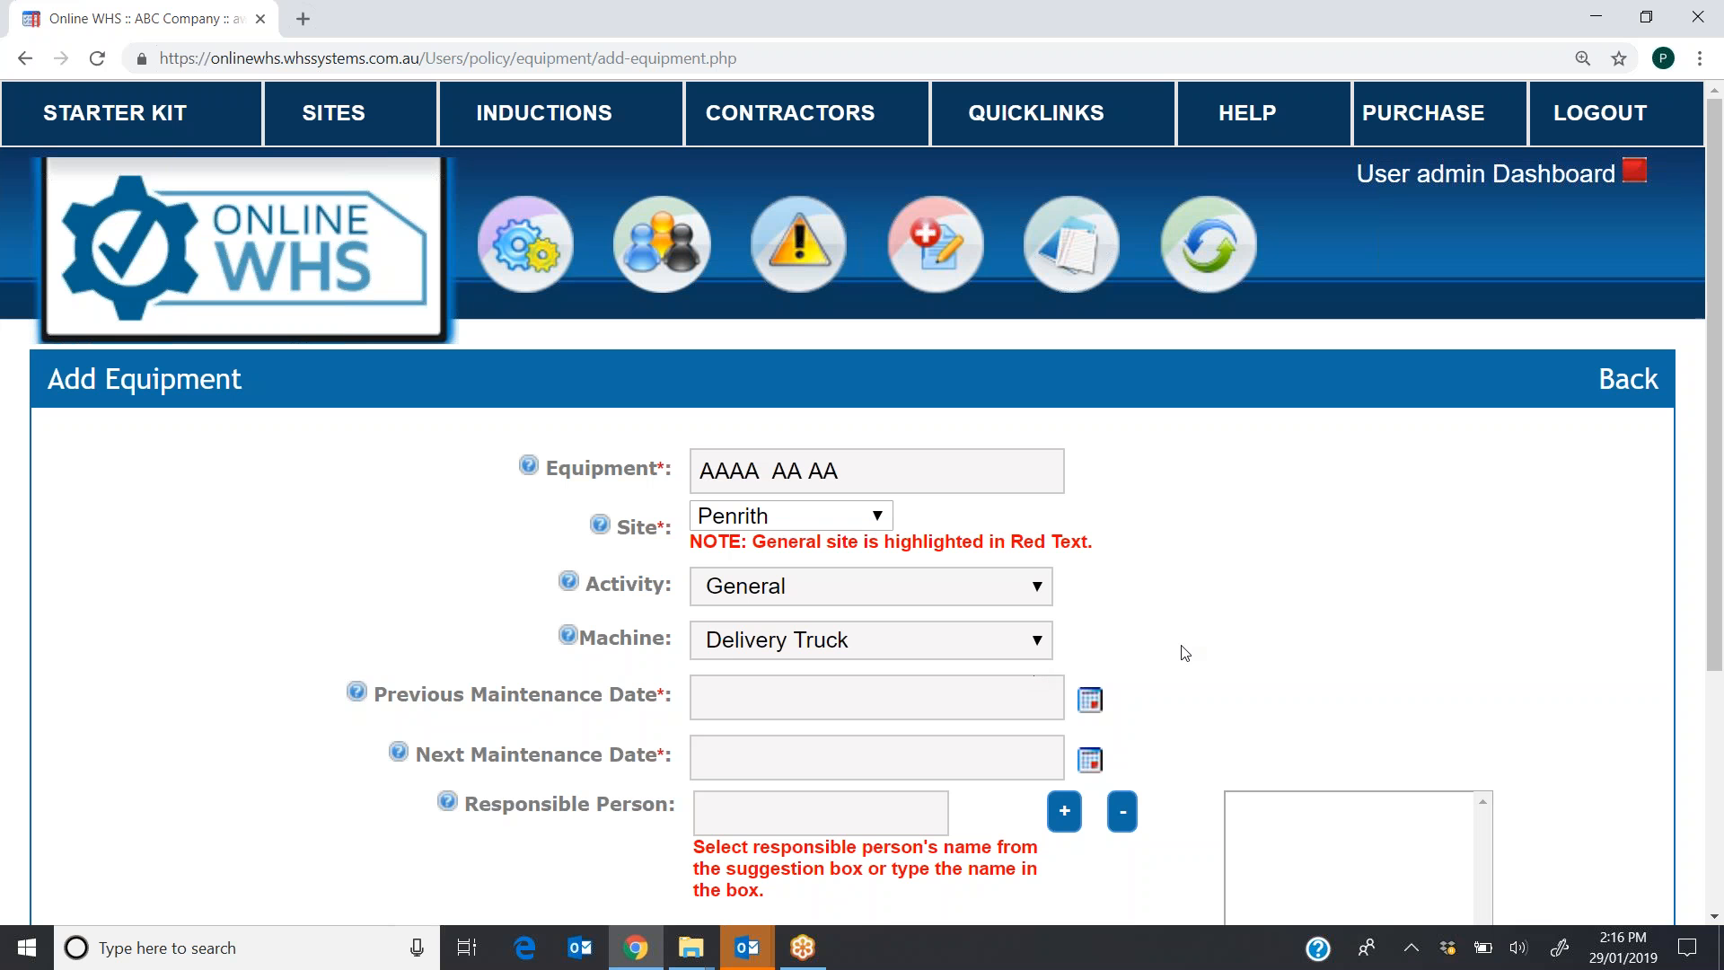
pyautogui.moveTo(1717, 244); pyautogui.dragTo(1715, 425)
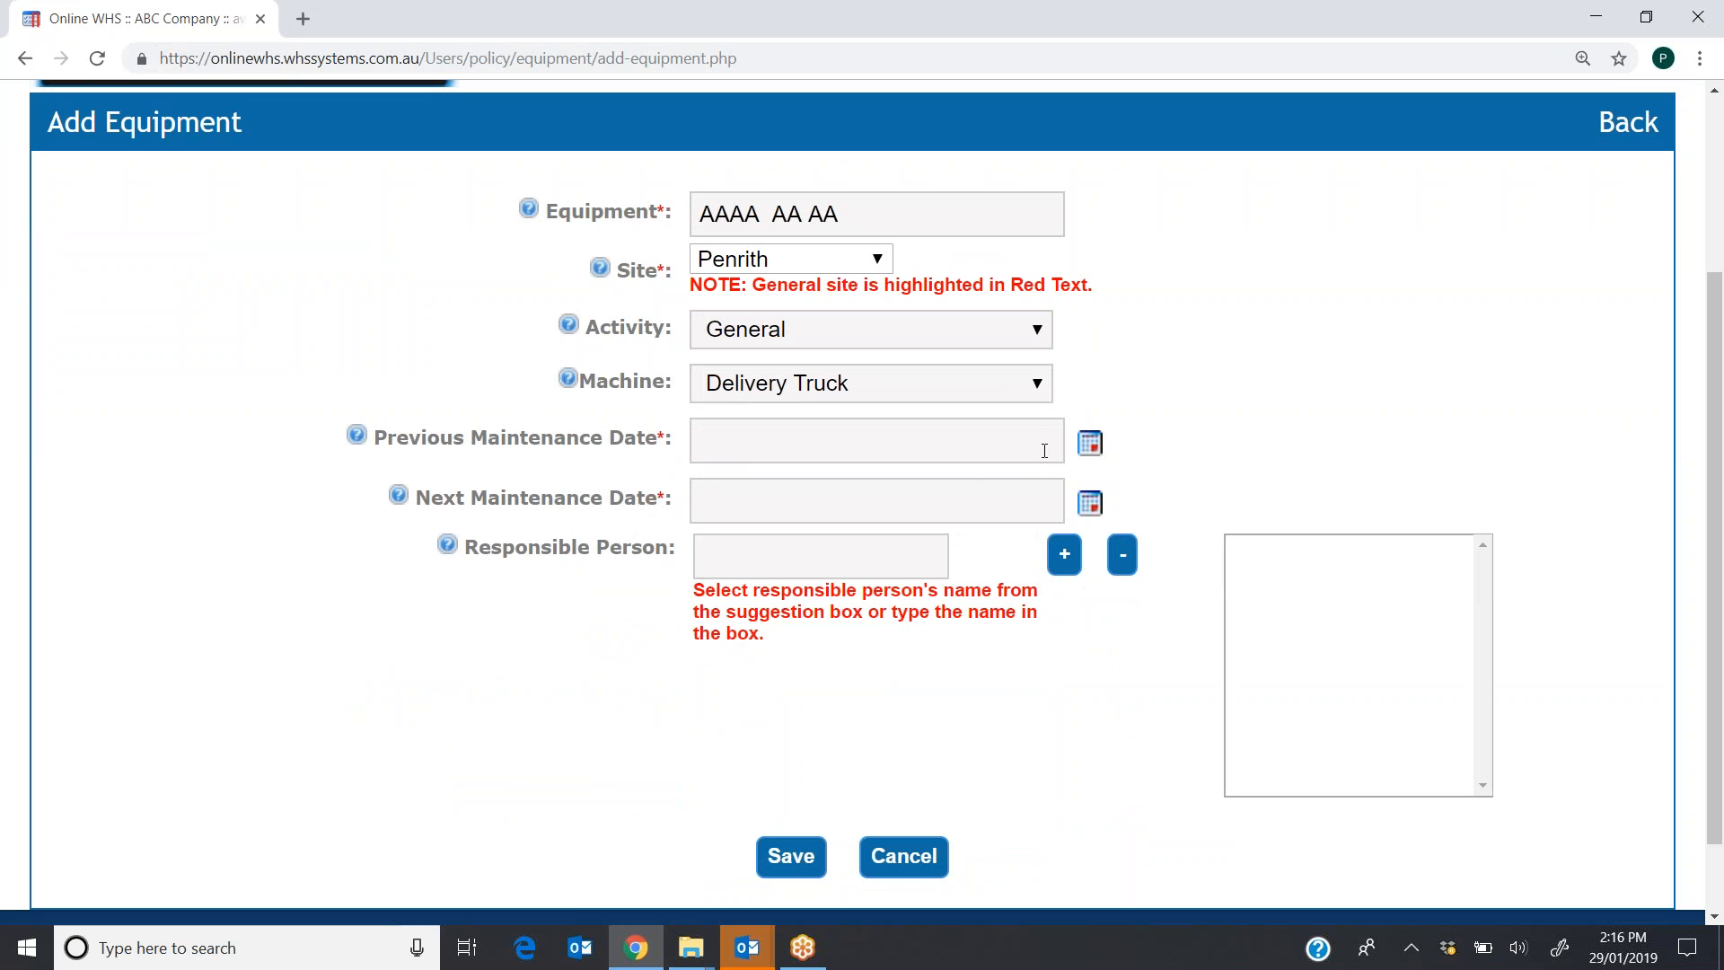
# - Set the equipment's previous maintenance date to 15-01-2019 and its next maintenance date to 01-07-2019
pyautogui.click(1090, 443)
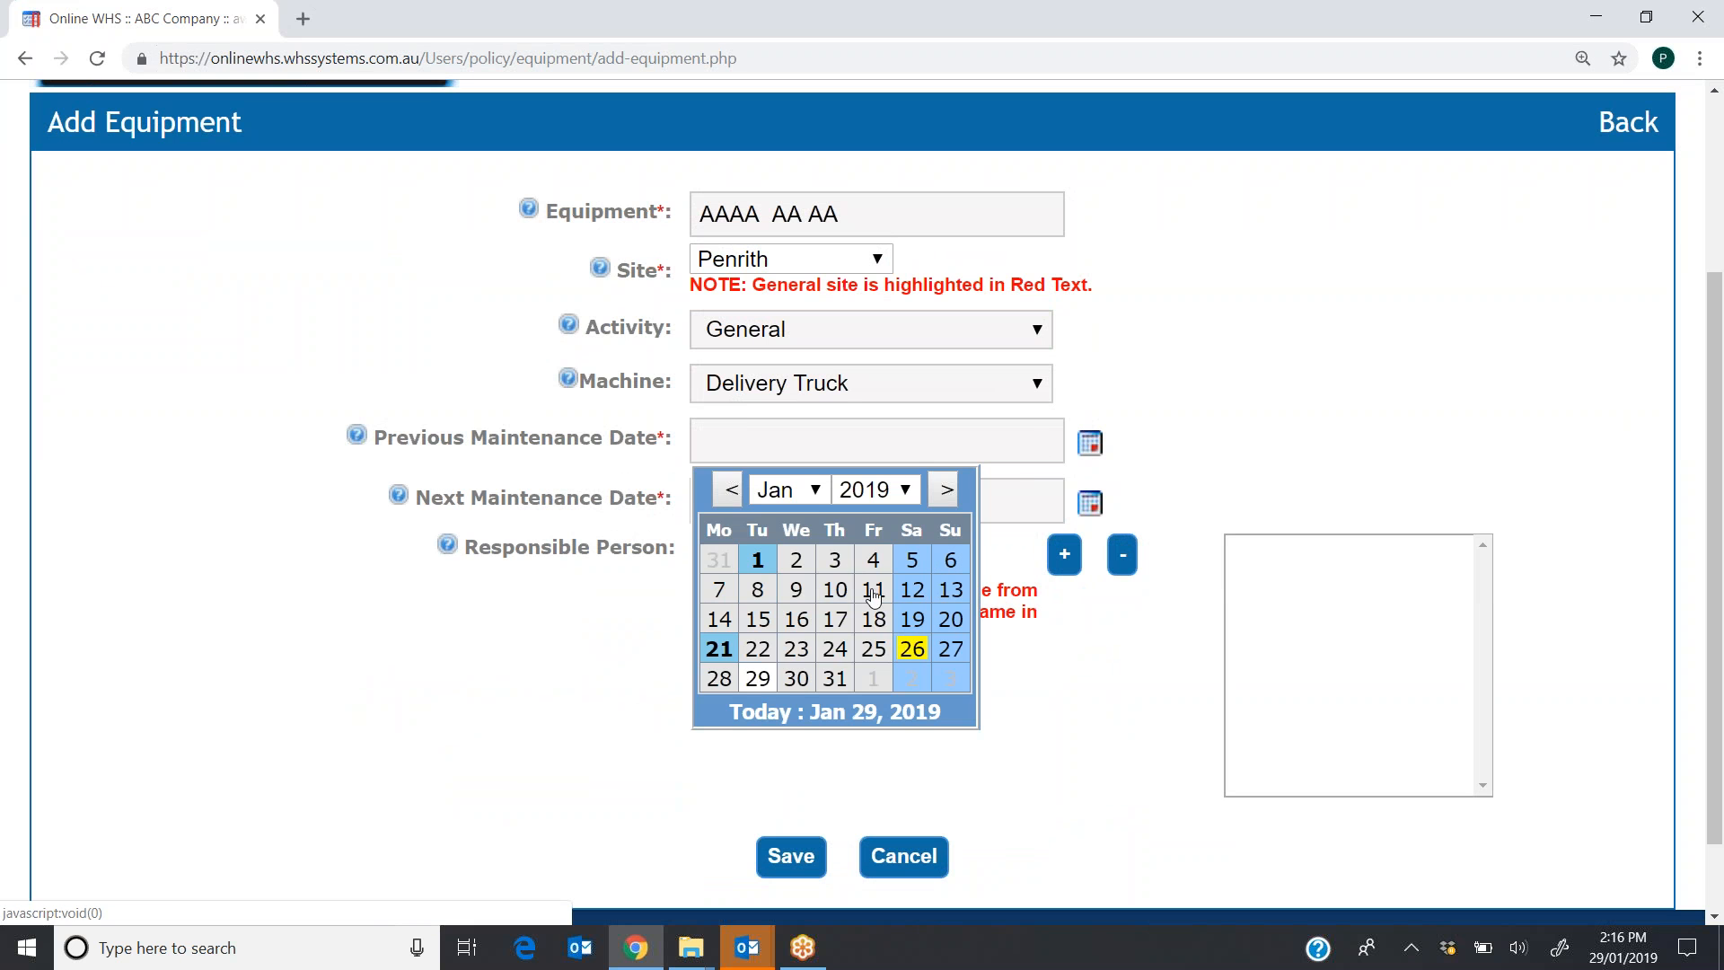
pyautogui.click(758, 619)
pyautogui.click(1097, 504)
pyautogui.click(791, 551)
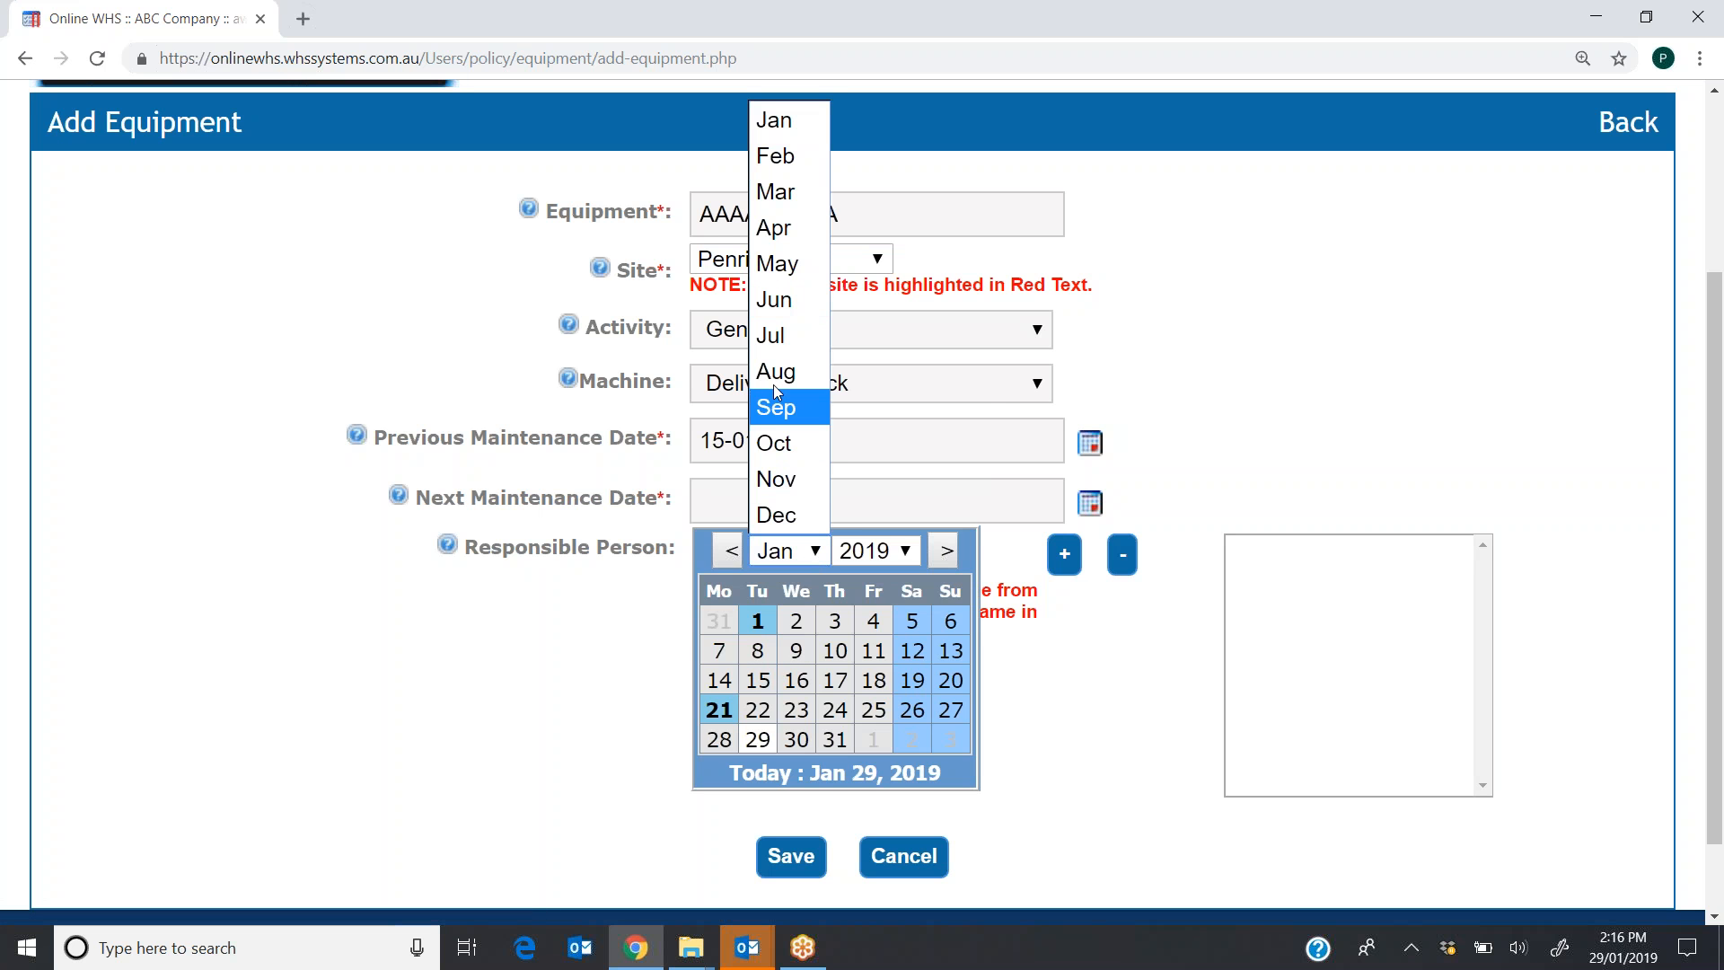
pyautogui.click(776, 341)
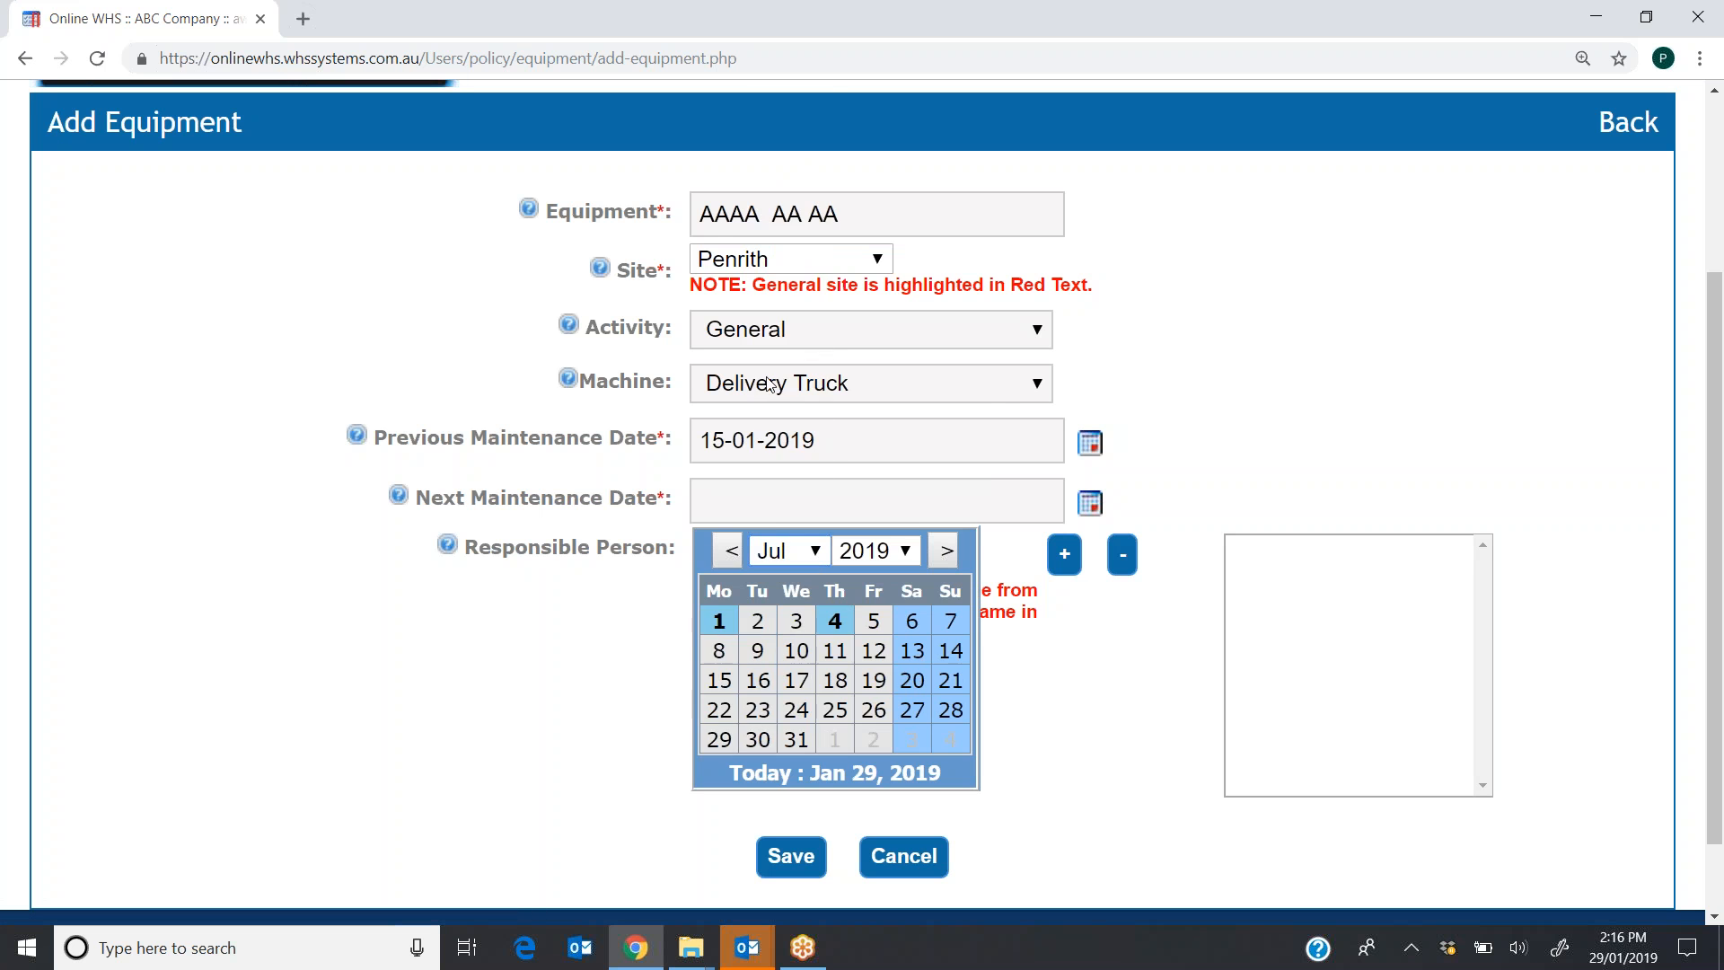
pyautogui.click(719, 619)
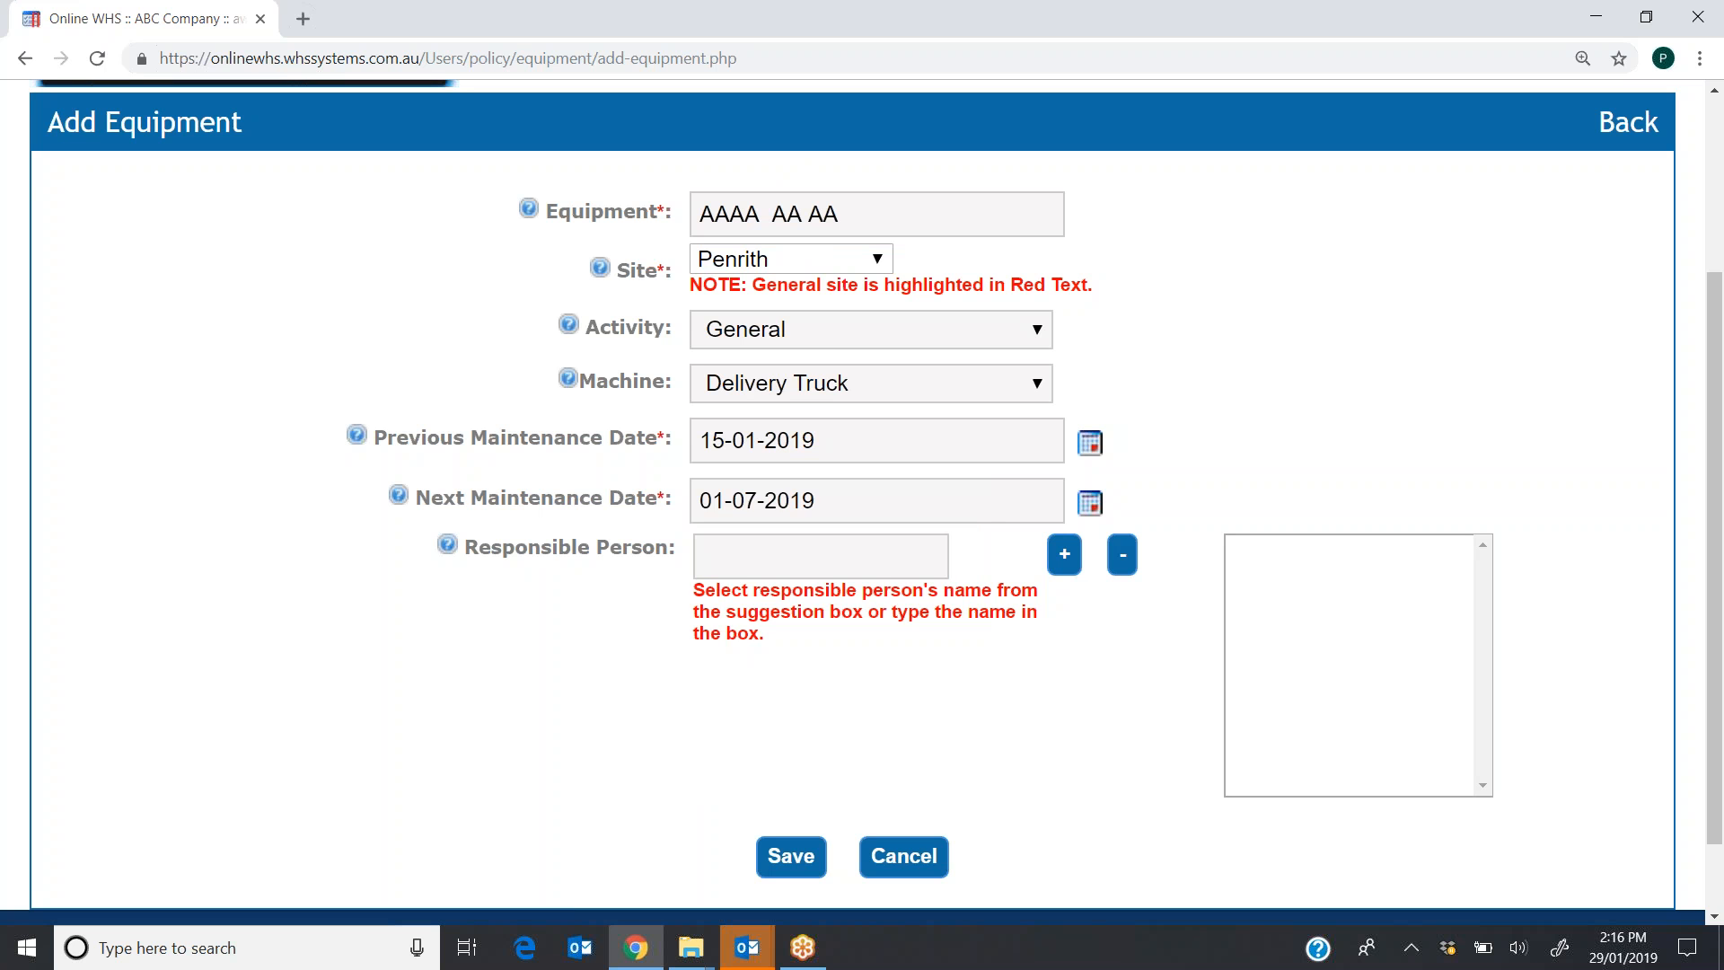
# - Add the responsible person's name from the suggestions to the equipment entry and save the entry
pyautogui.click(731, 552)
pyautogui.write('p')
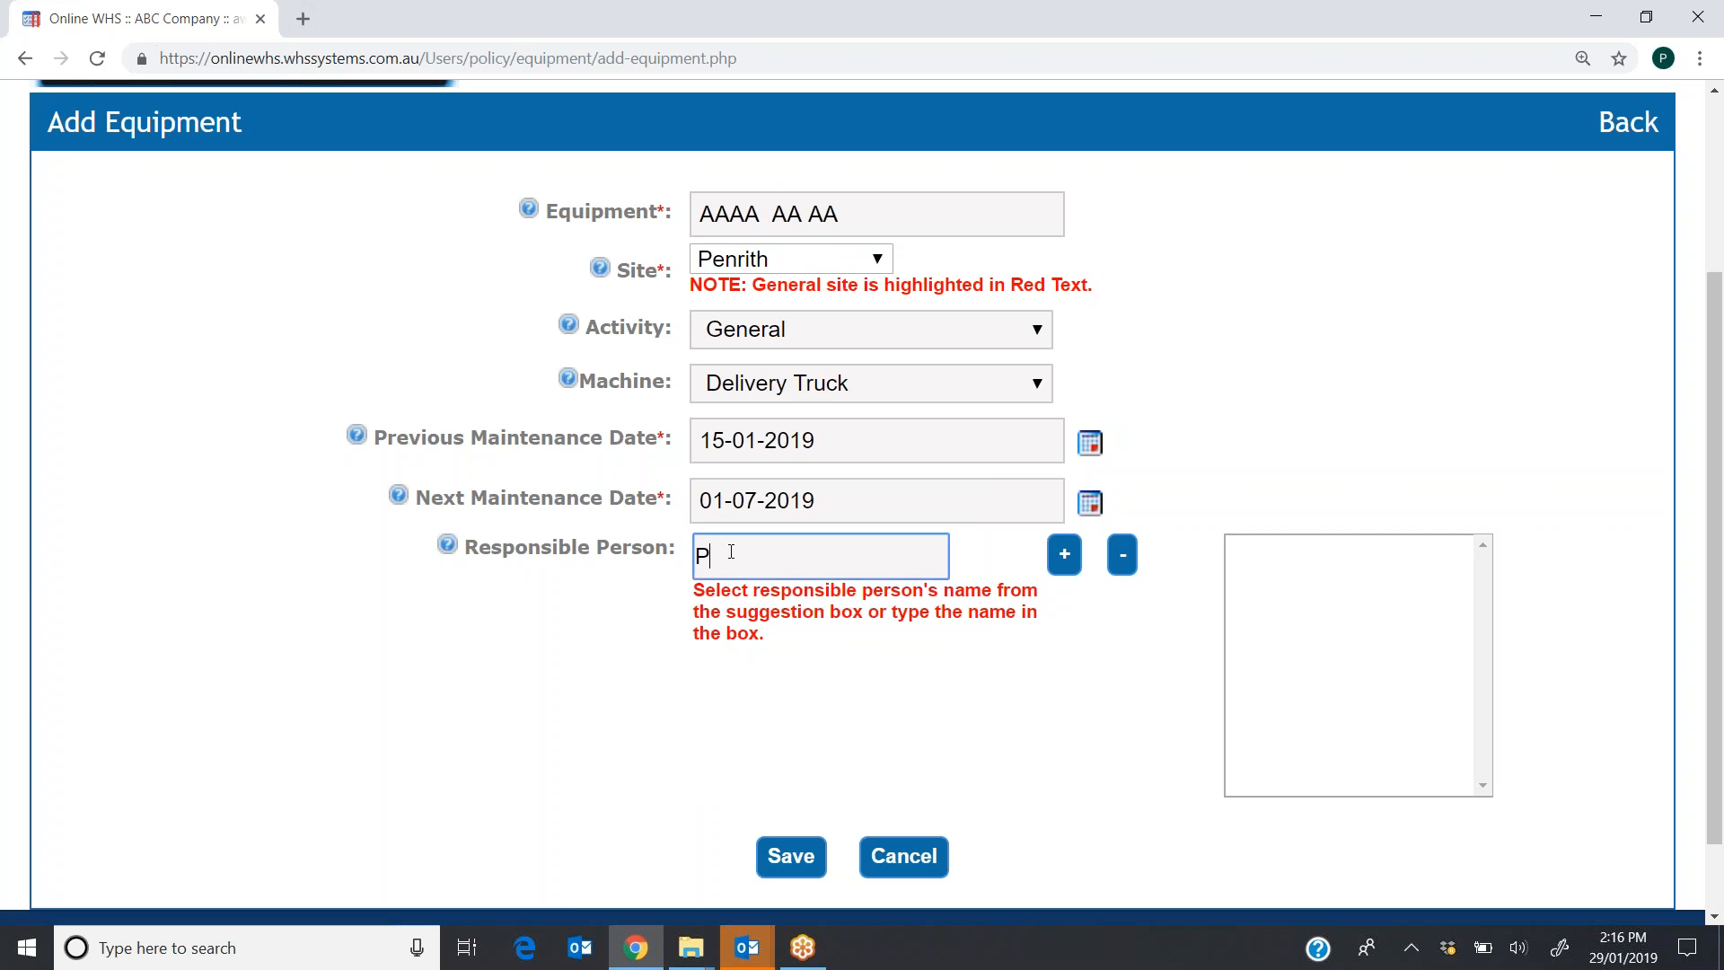
pyautogui.click(756, 624)
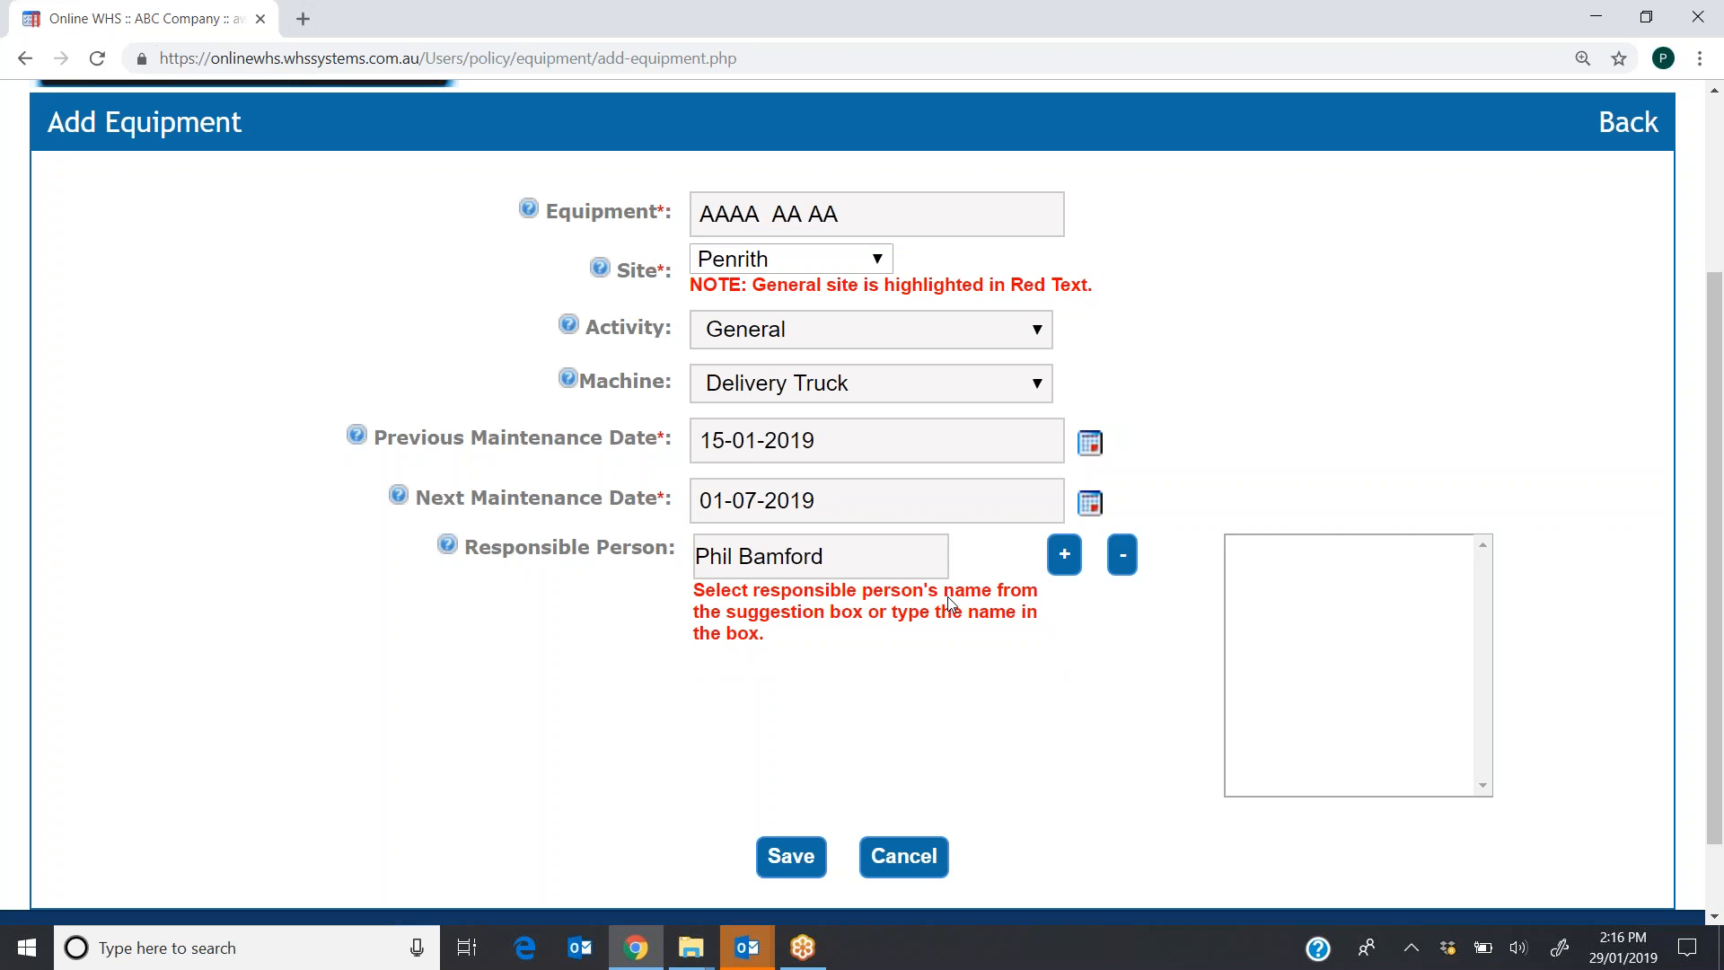
pyautogui.click(1065, 558)
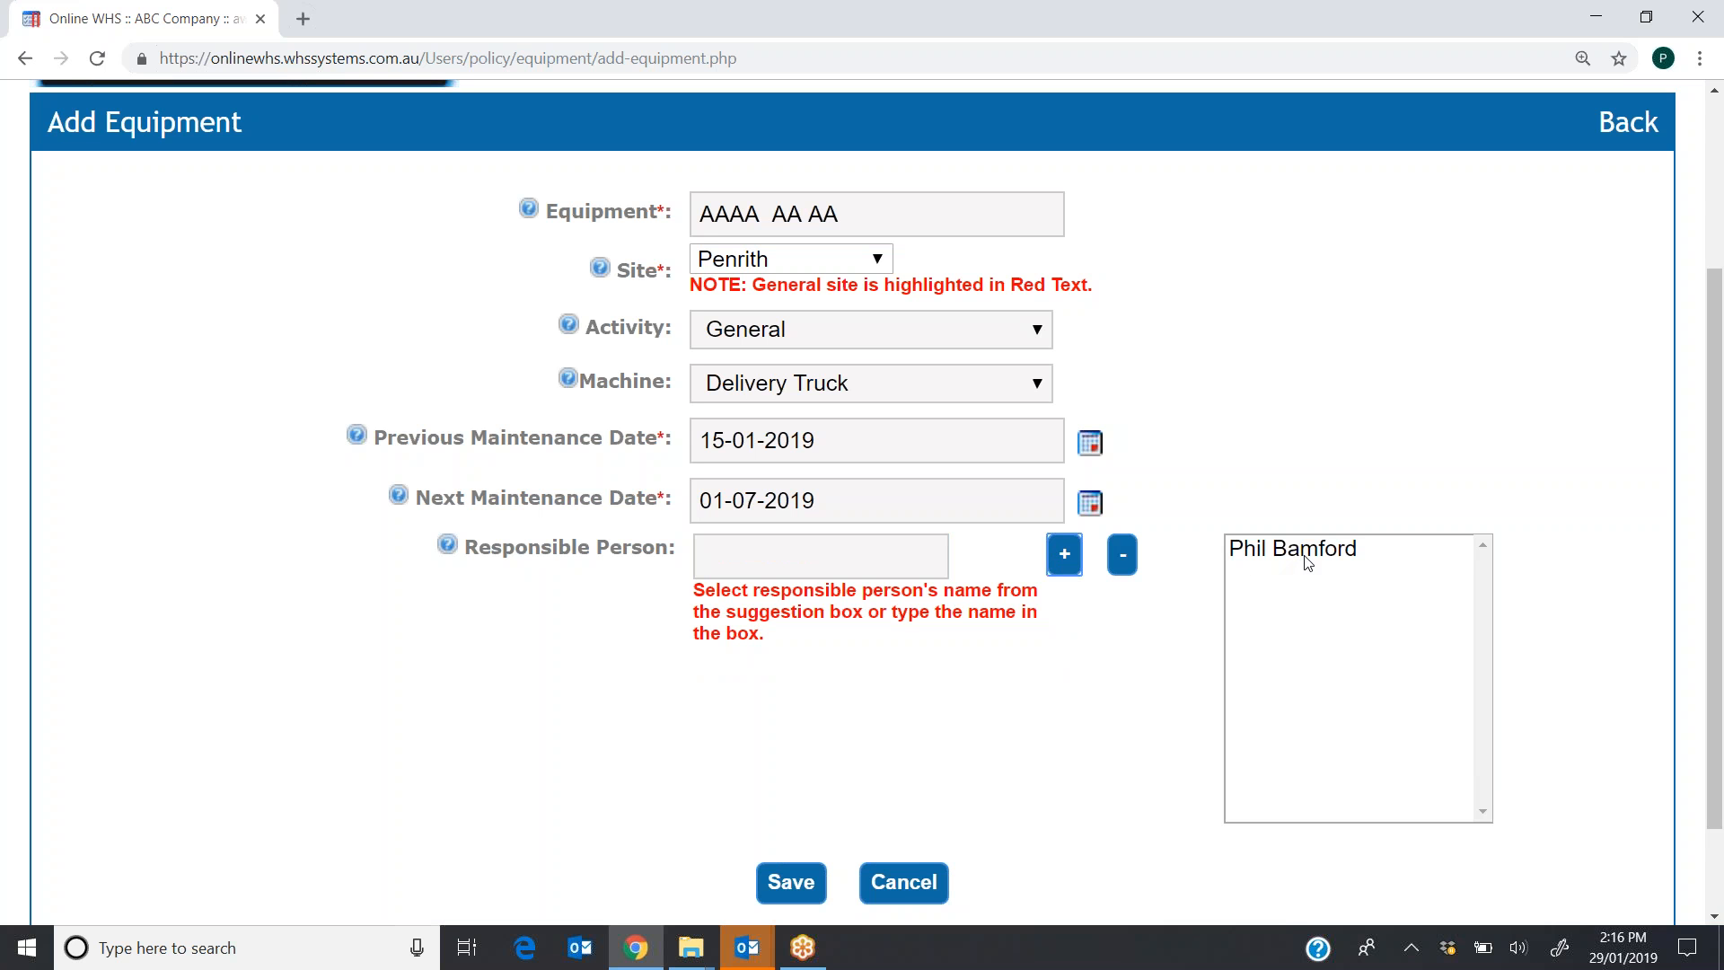
pyautogui.moveTo(1718, 391); pyautogui.dragTo(1719, 261)
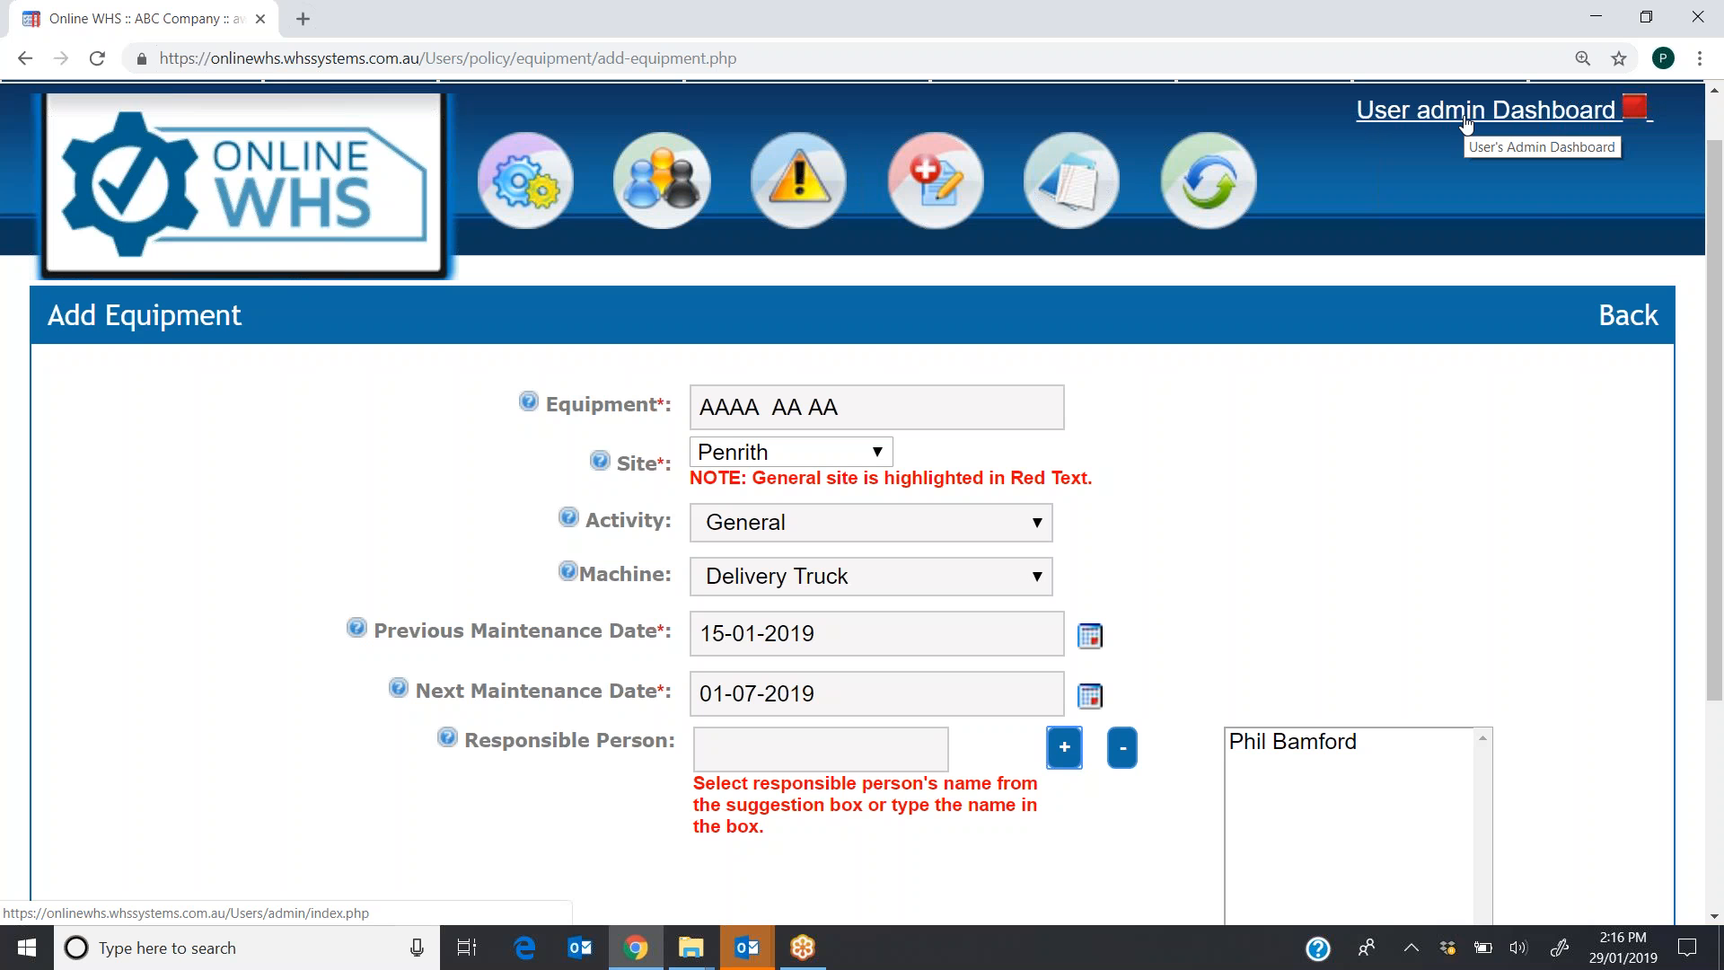
pyautogui.moveTo(1715, 386); pyautogui.dragTo(1715, 452)
pyautogui.scroll(-2, 1266, 527)
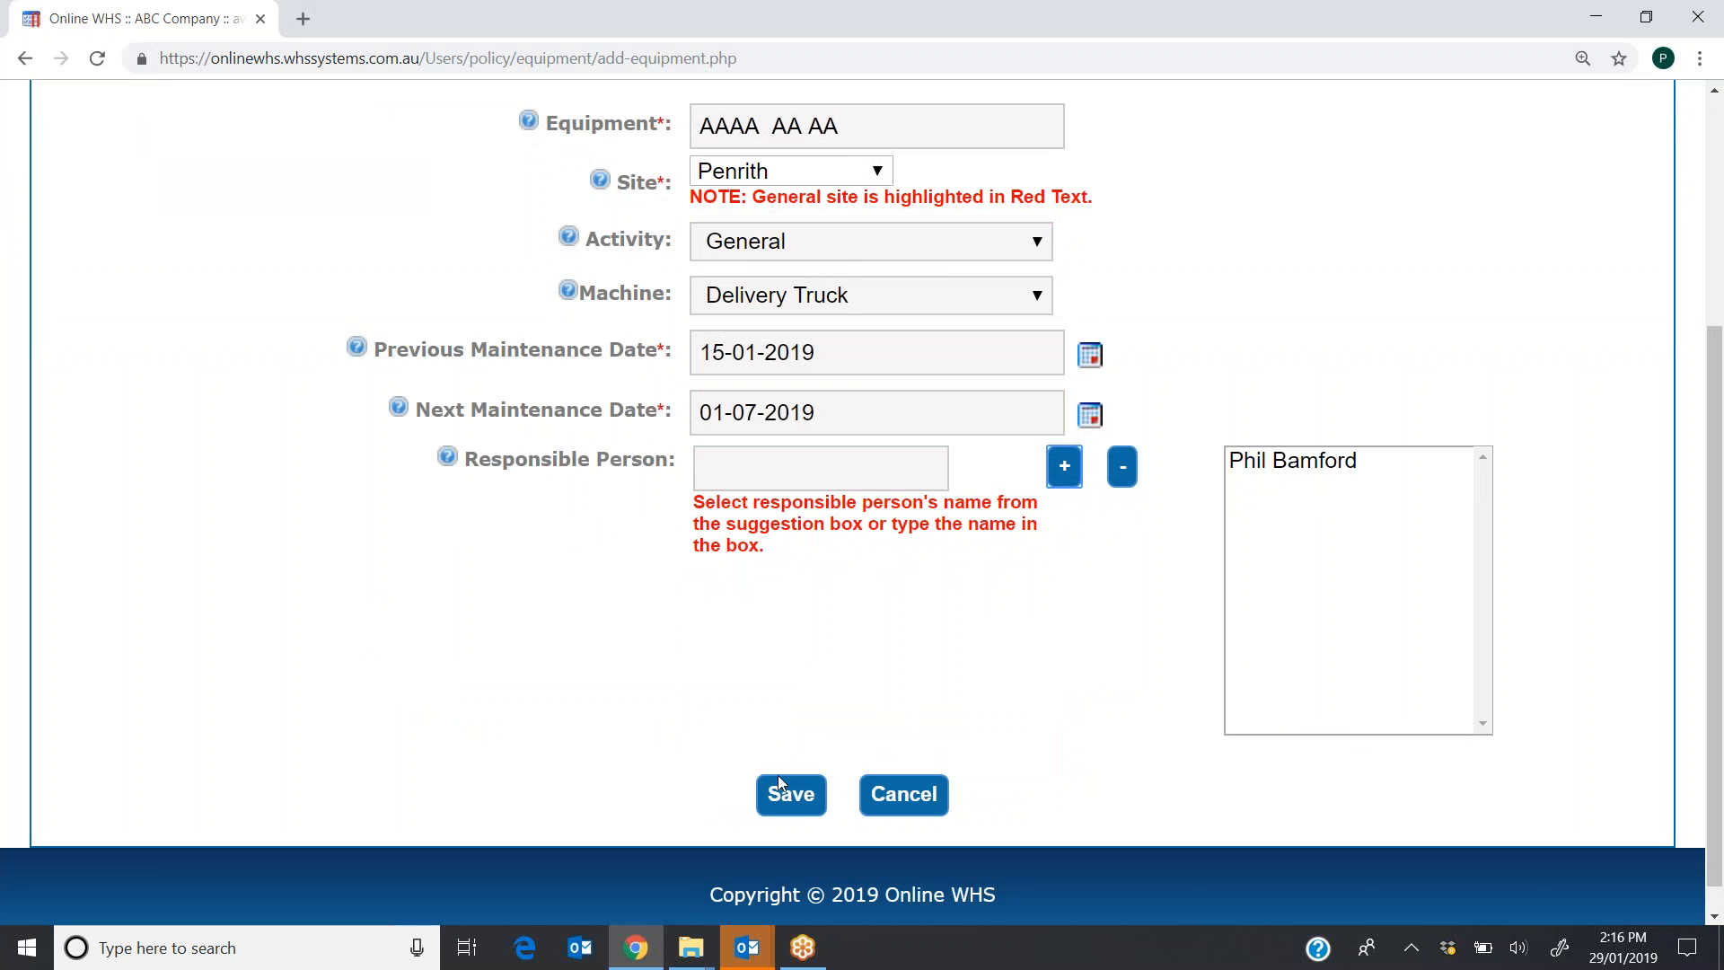
pyautogui.click(786, 807)
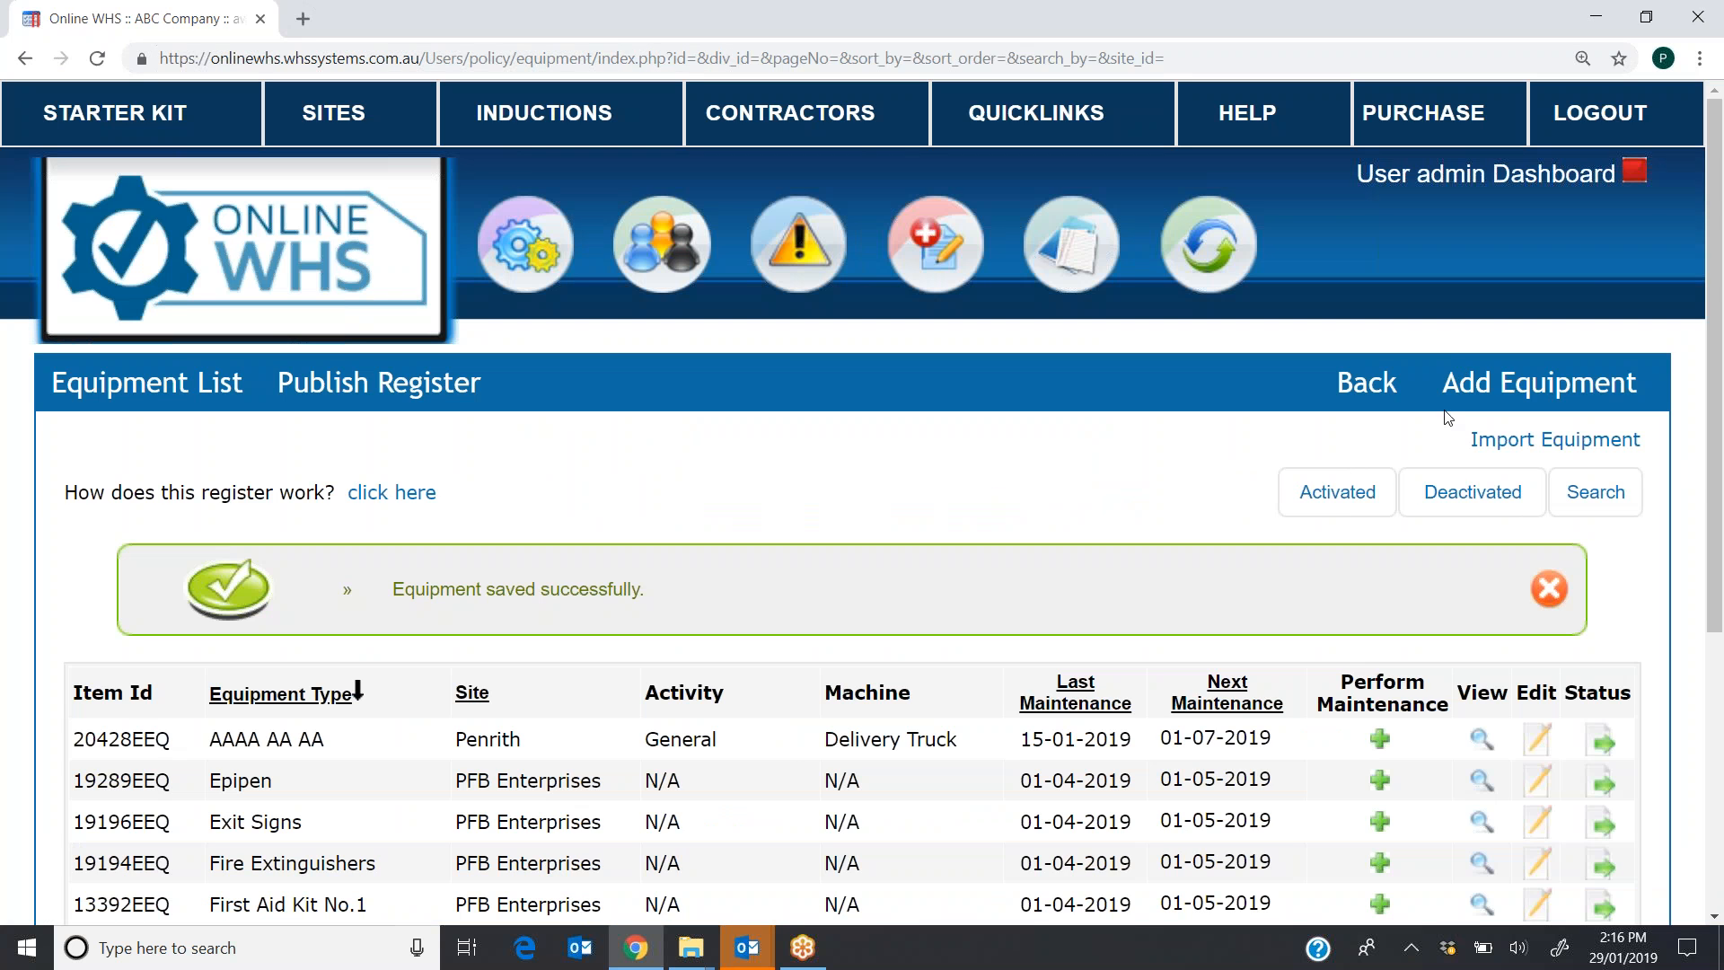
# - View the maintenance form for the AAAA AA AA equipment, examine its fields and contractor choices, and leave it unsubmitted
pyautogui.moveTo(1717, 249); pyautogui.dragTo(1717, 413)
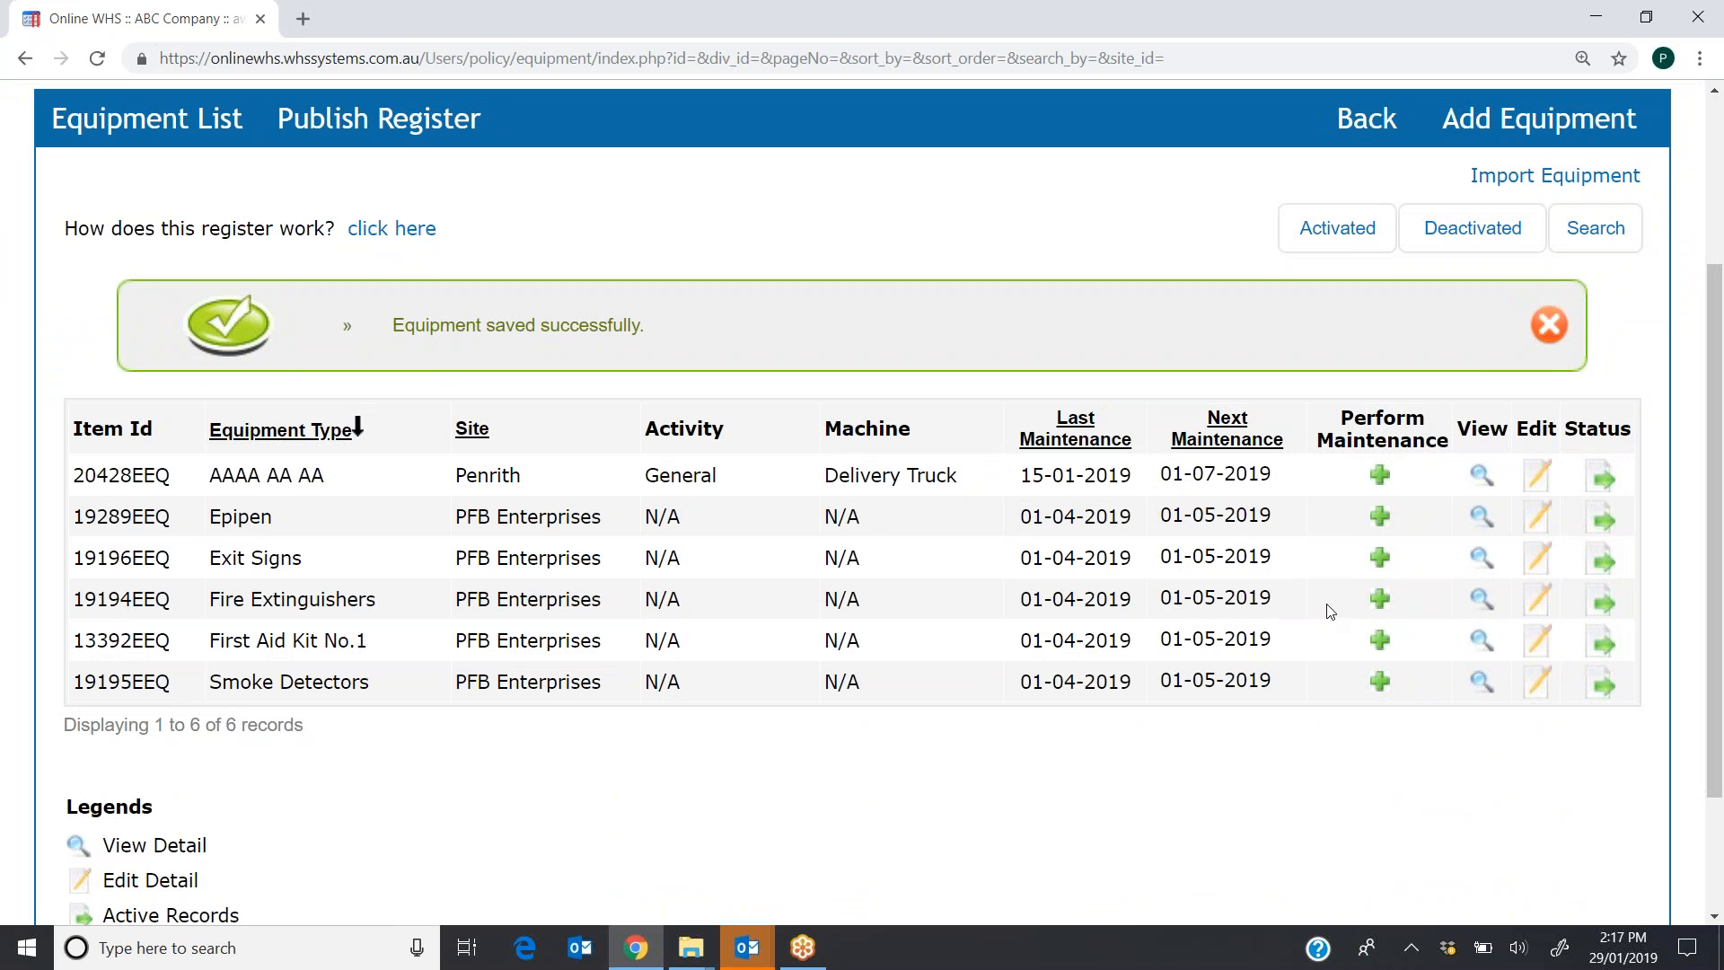
pyautogui.click(1380, 476)
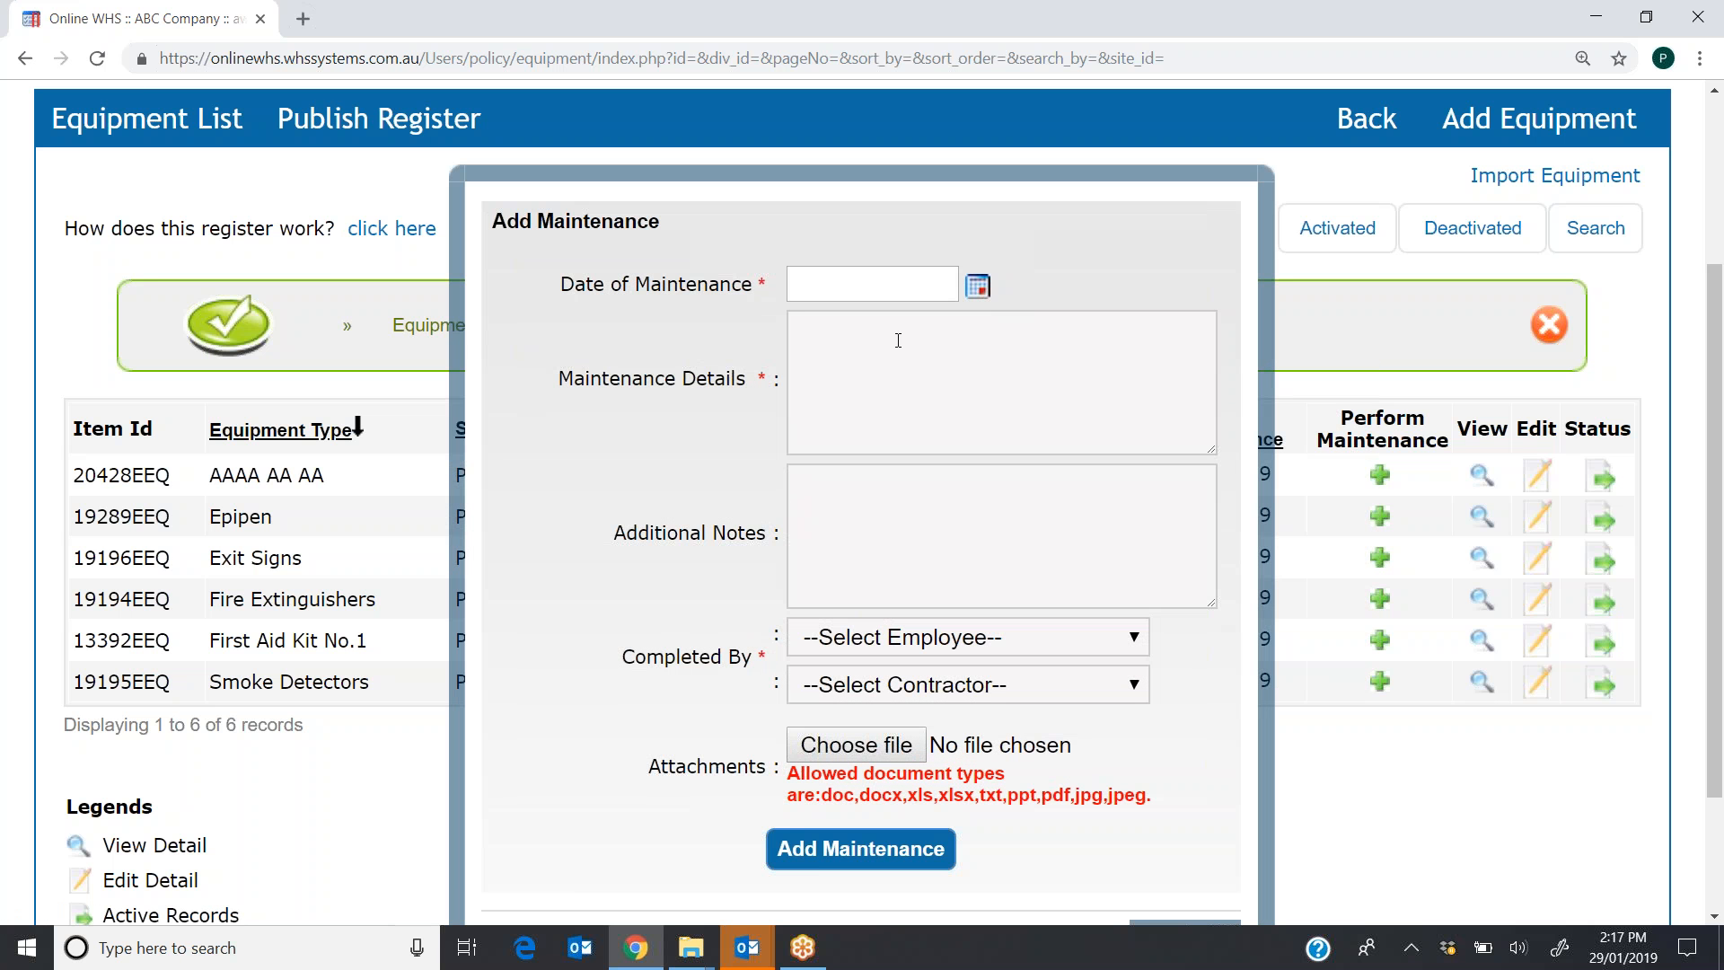
pyautogui.click(870, 700)
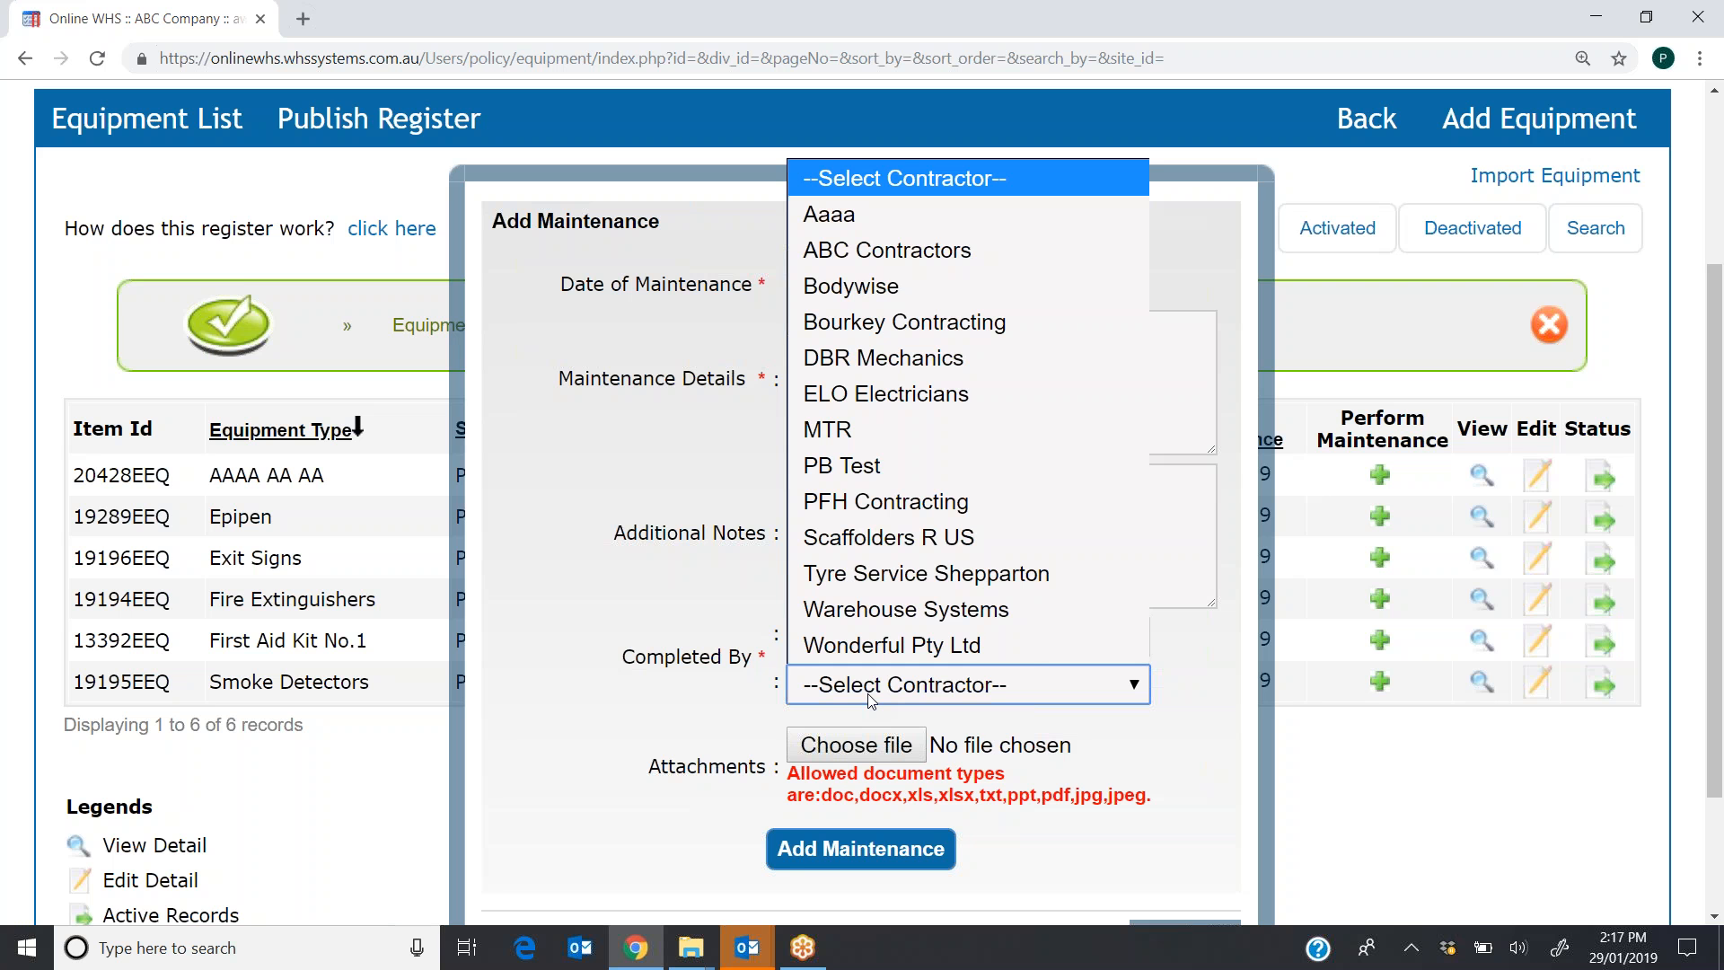
pyautogui.click(1542, 752)
pyautogui.click(1542, 752)
# - Review the equipment list and re-examine the completed-by and attachment fields of the Penrith equipment's maintenance form, then close it
pyautogui.moveTo(1714, 689); pyautogui.dragTo(1688, 404)
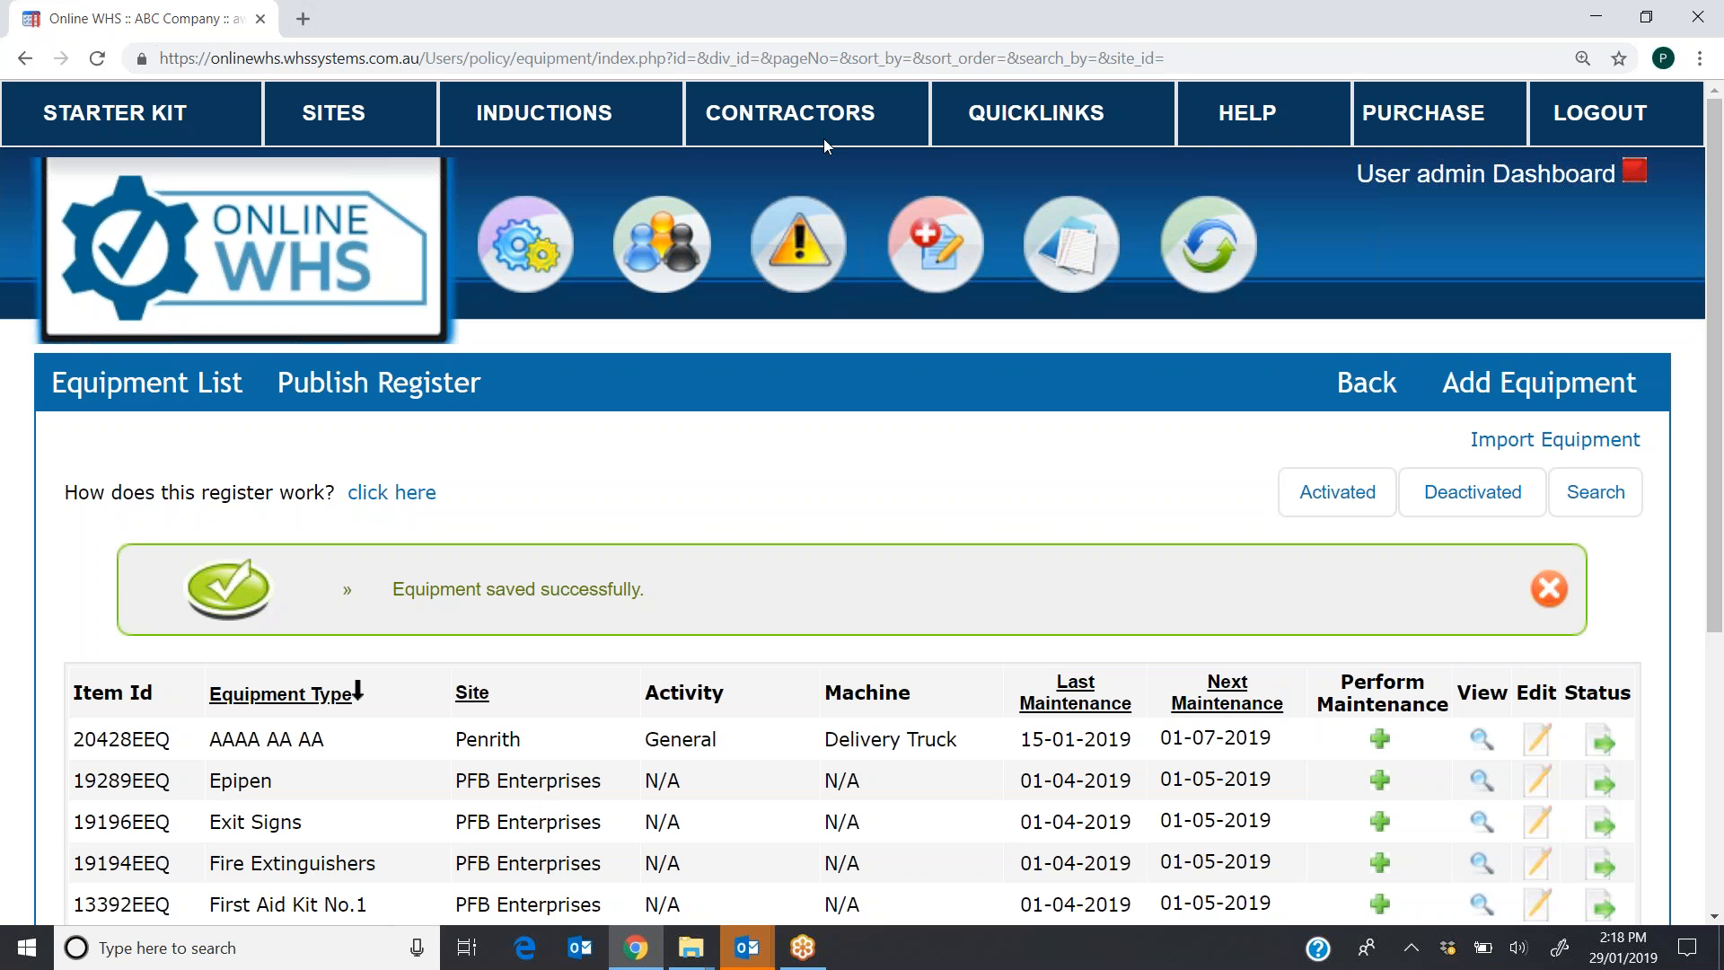
pyautogui.click(797, 123)
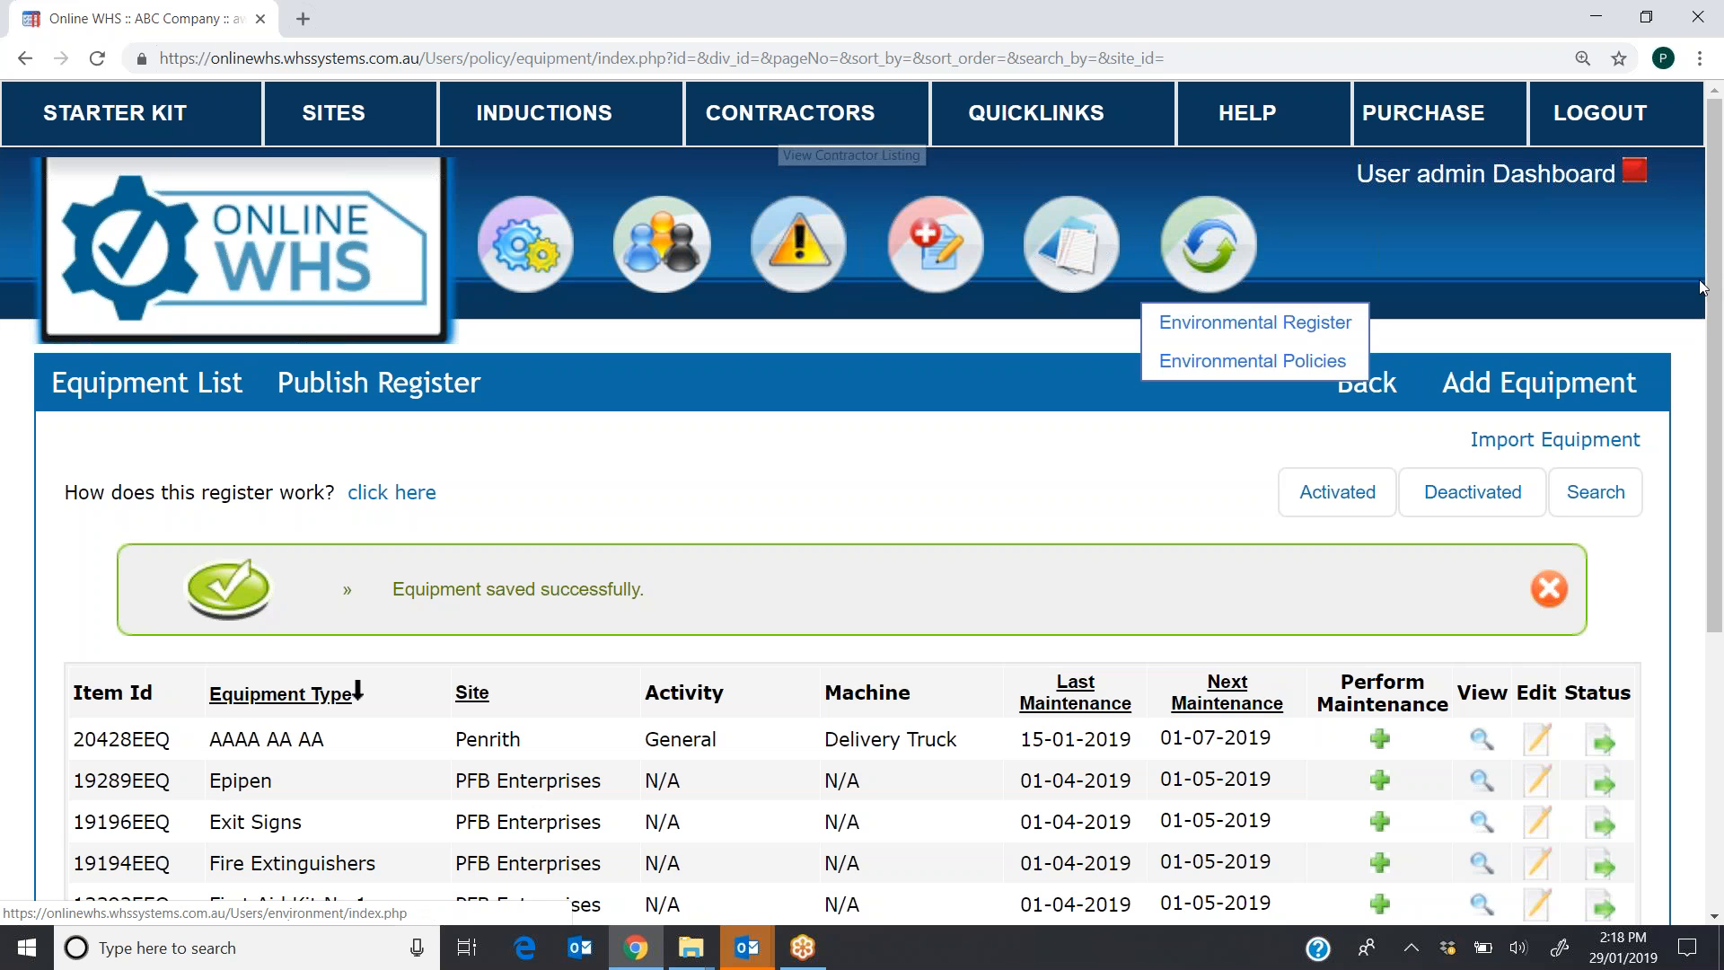
pyautogui.scroll(-1, 1719, 279)
pyautogui.scroll(-2, 1719, 278)
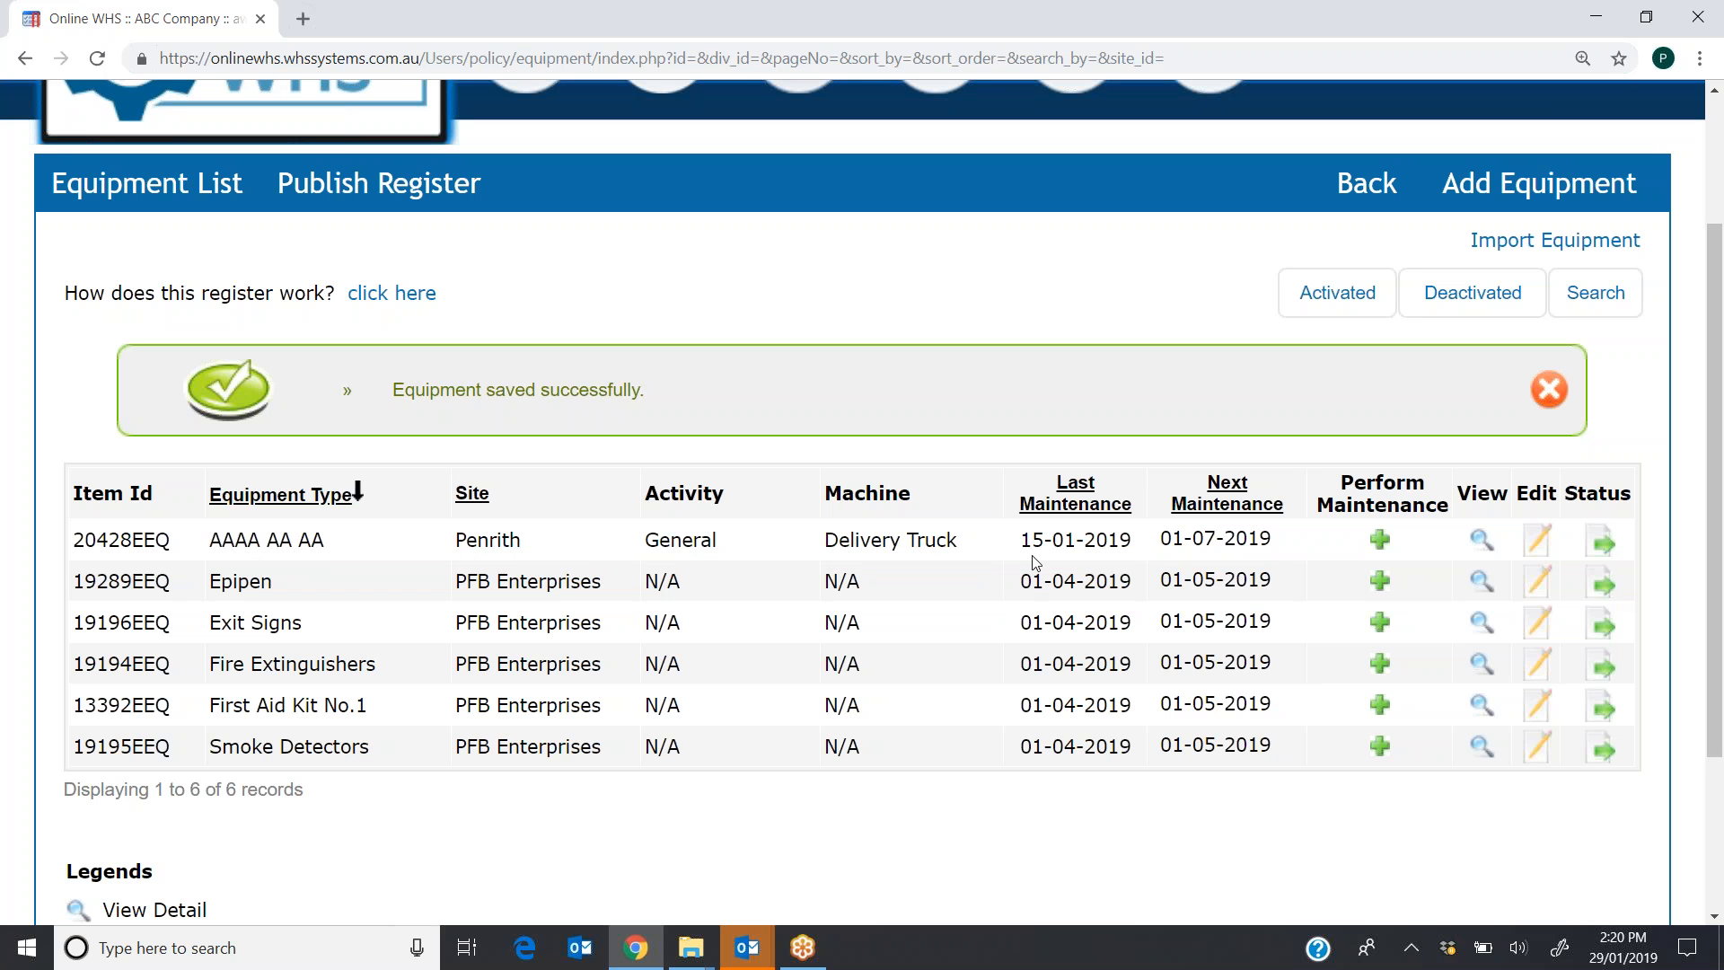
pyautogui.click(1380, 542)
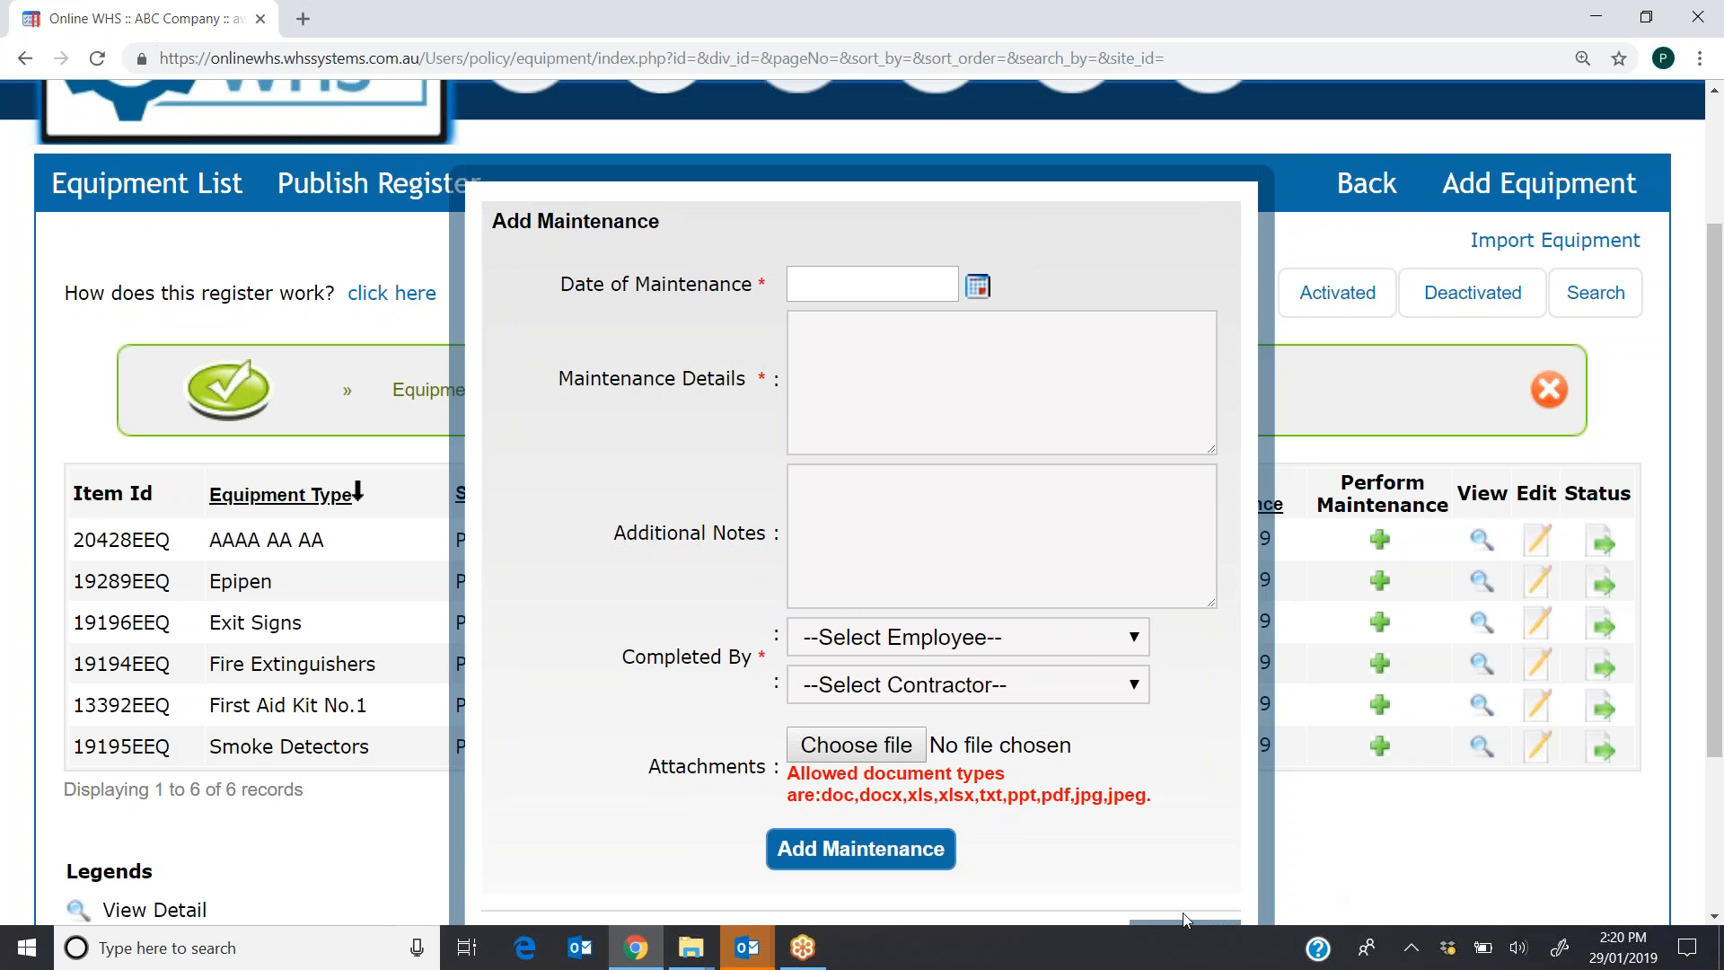
pyautogui.click(1344, 799)
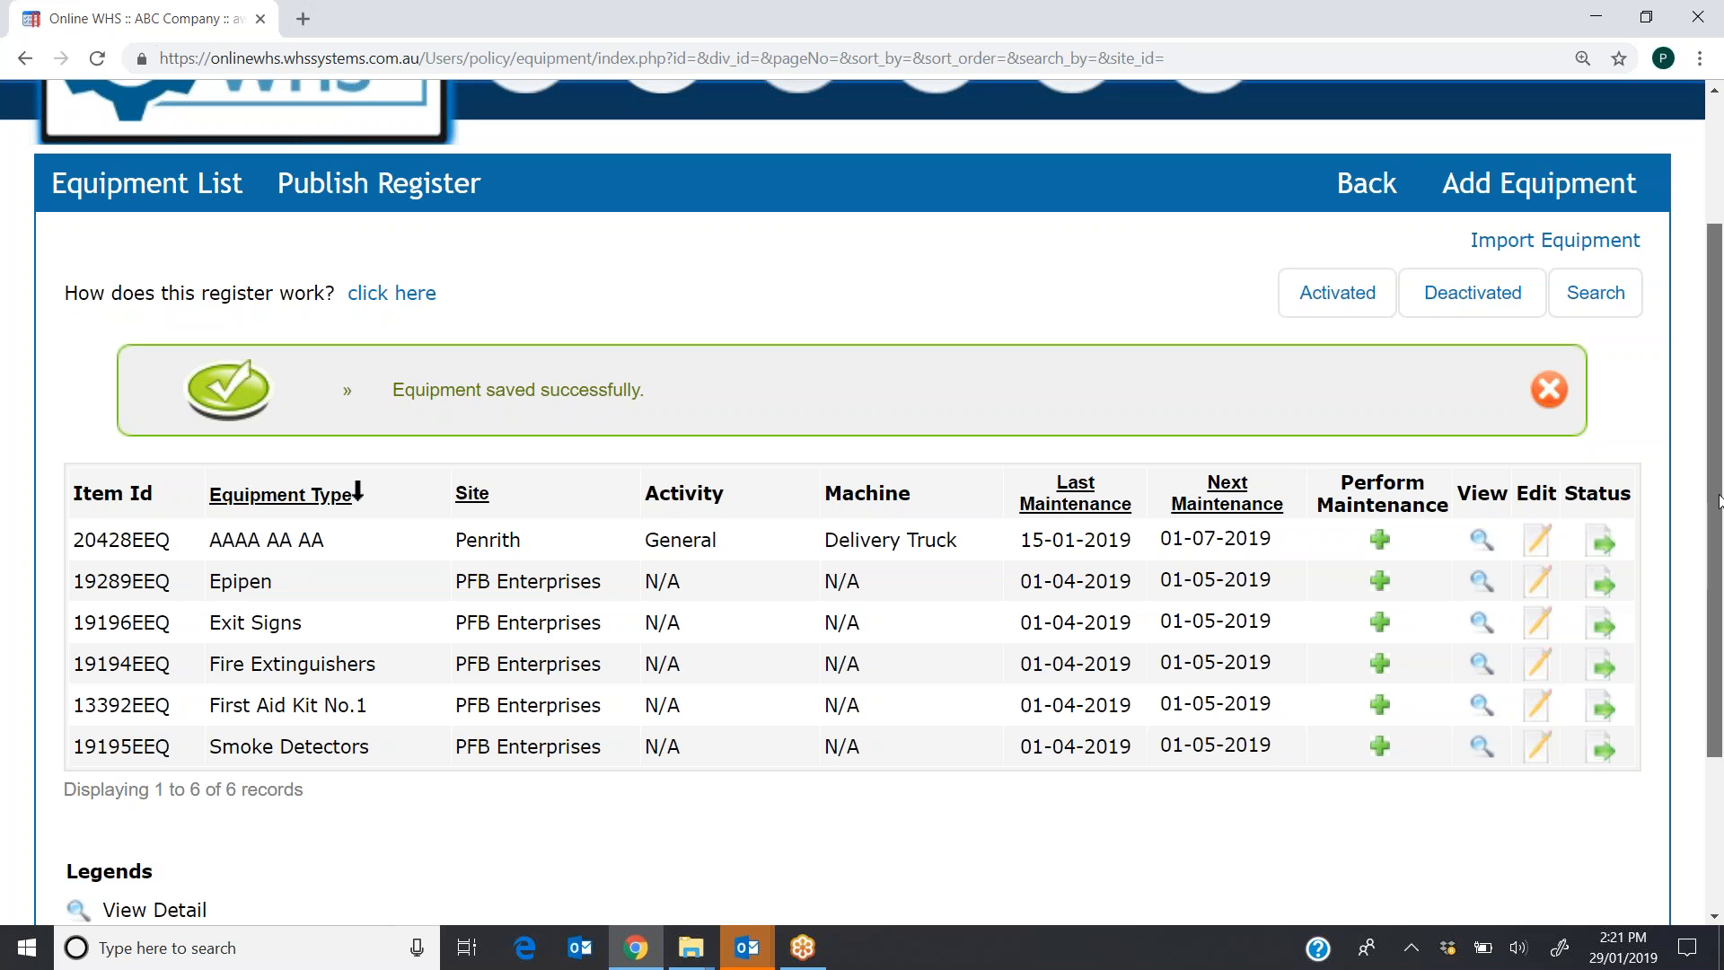
# - Go to the alert management of the user admin dashboard and start adding employees to alerts
pyautogui.scroll(3, 1692, 503)
pyautogui.click(1049, 116)
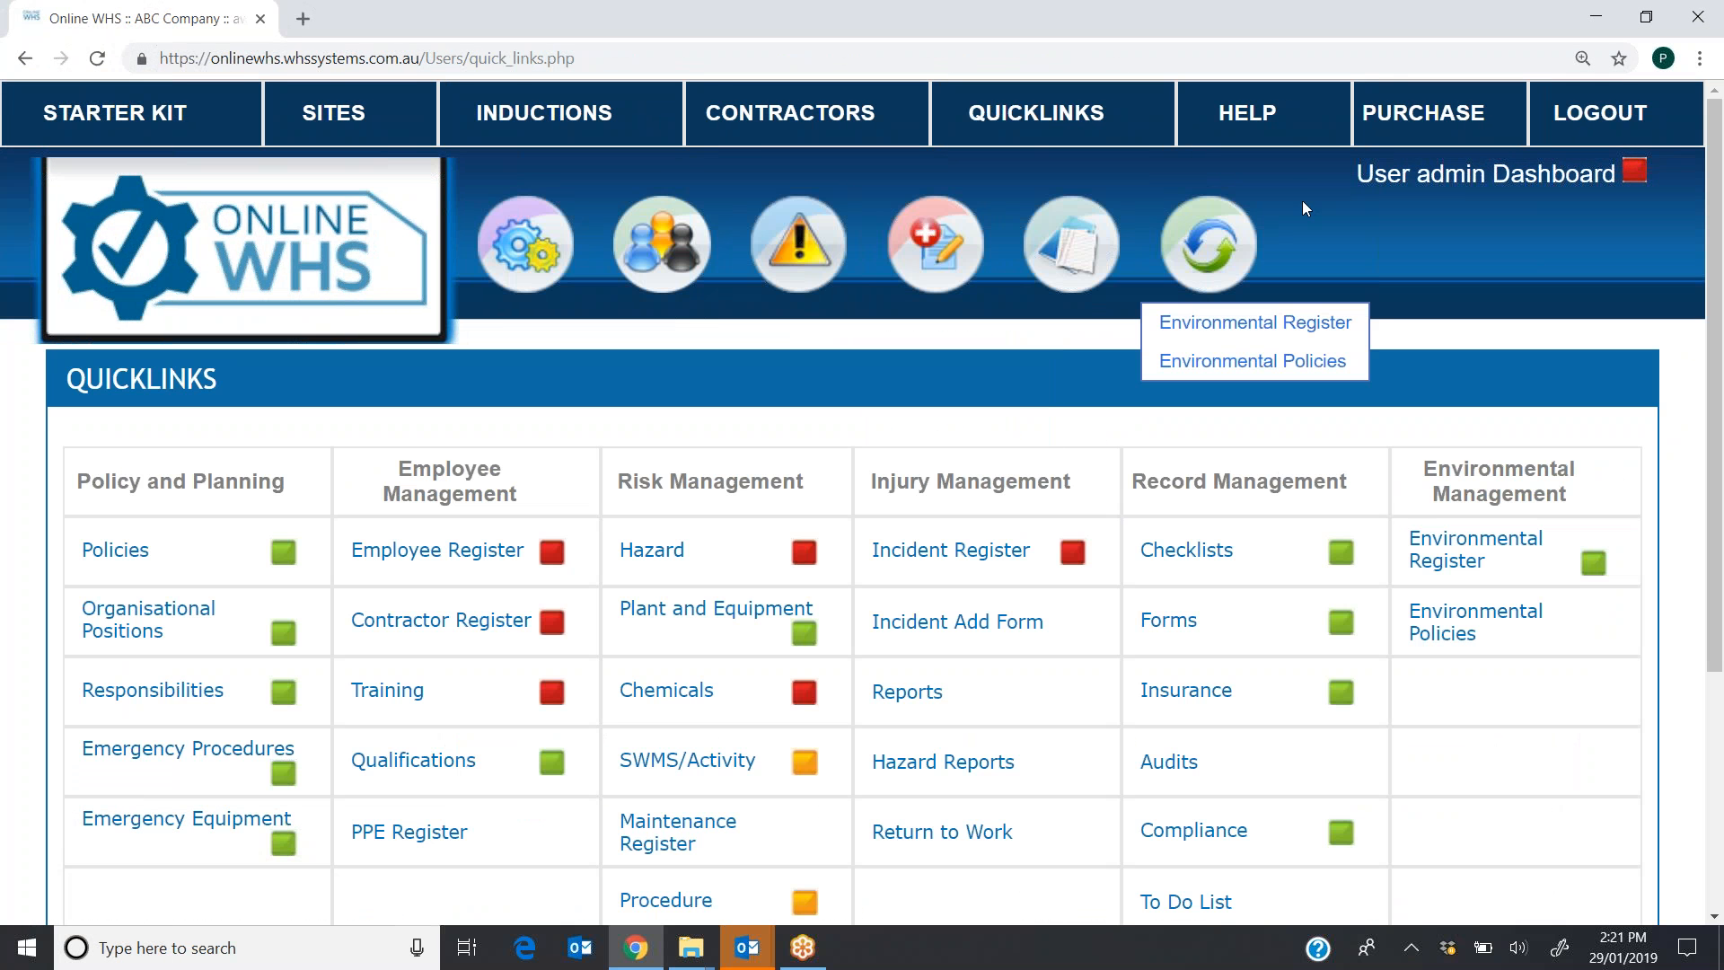
pyautogui.click(1450, 184)
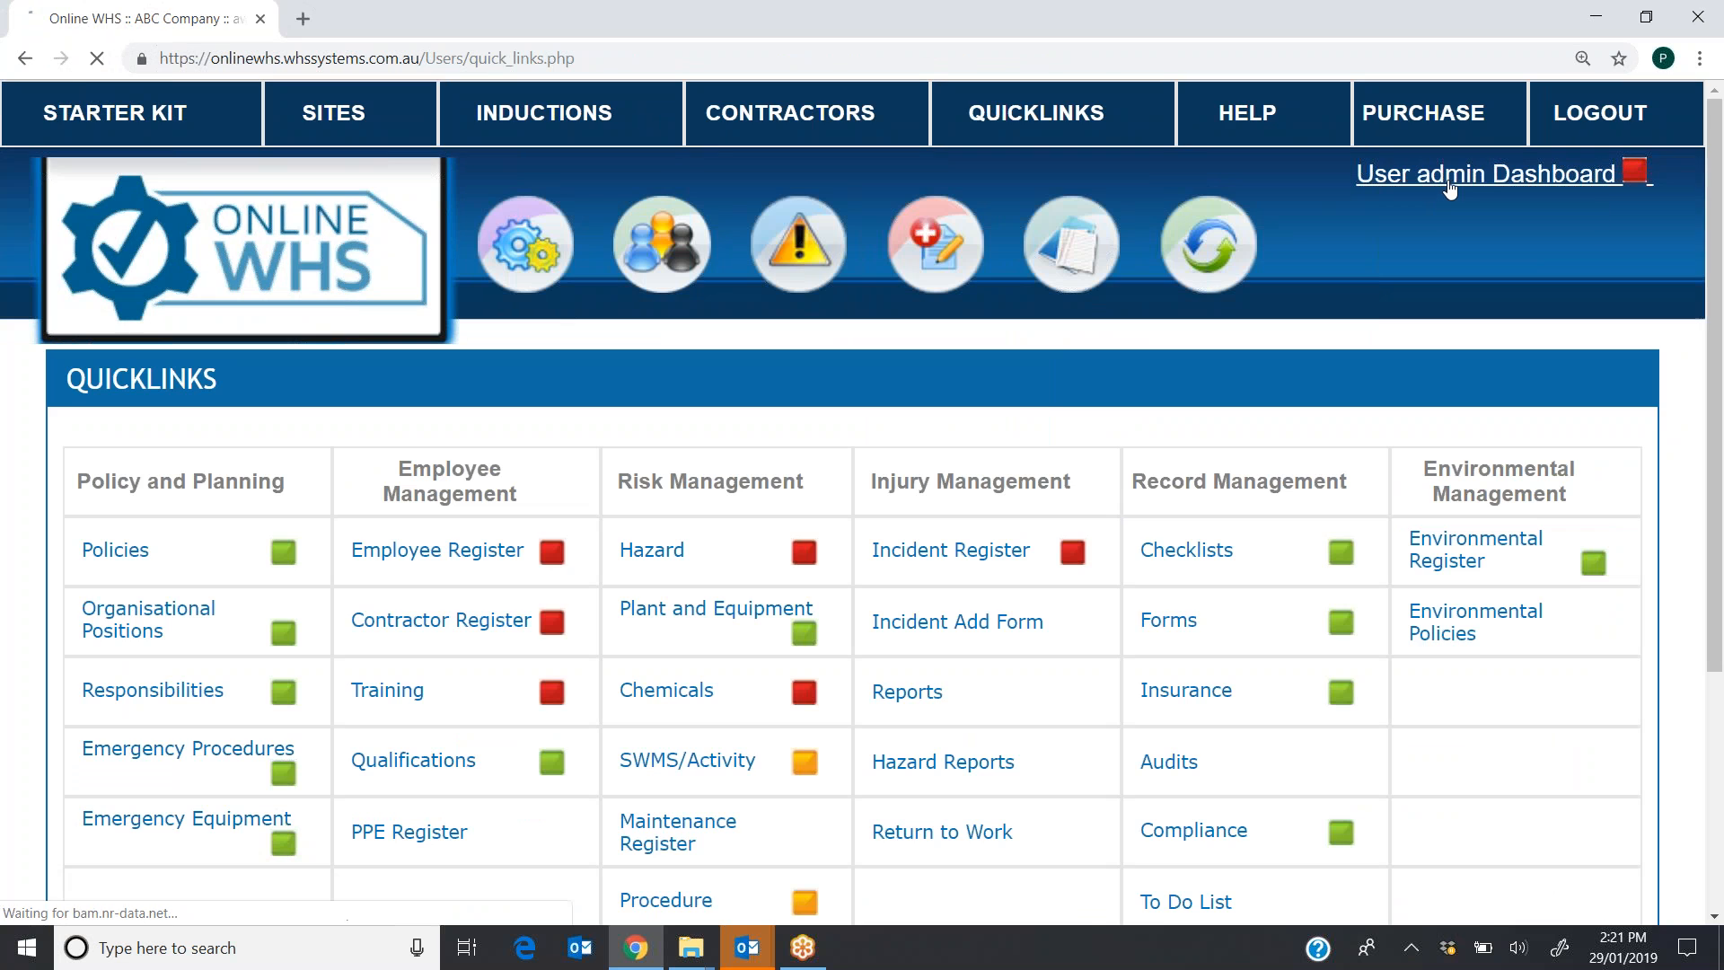
pyautogui.moveTo(1717, 247); pyautogui.dragTo(1717, 382)
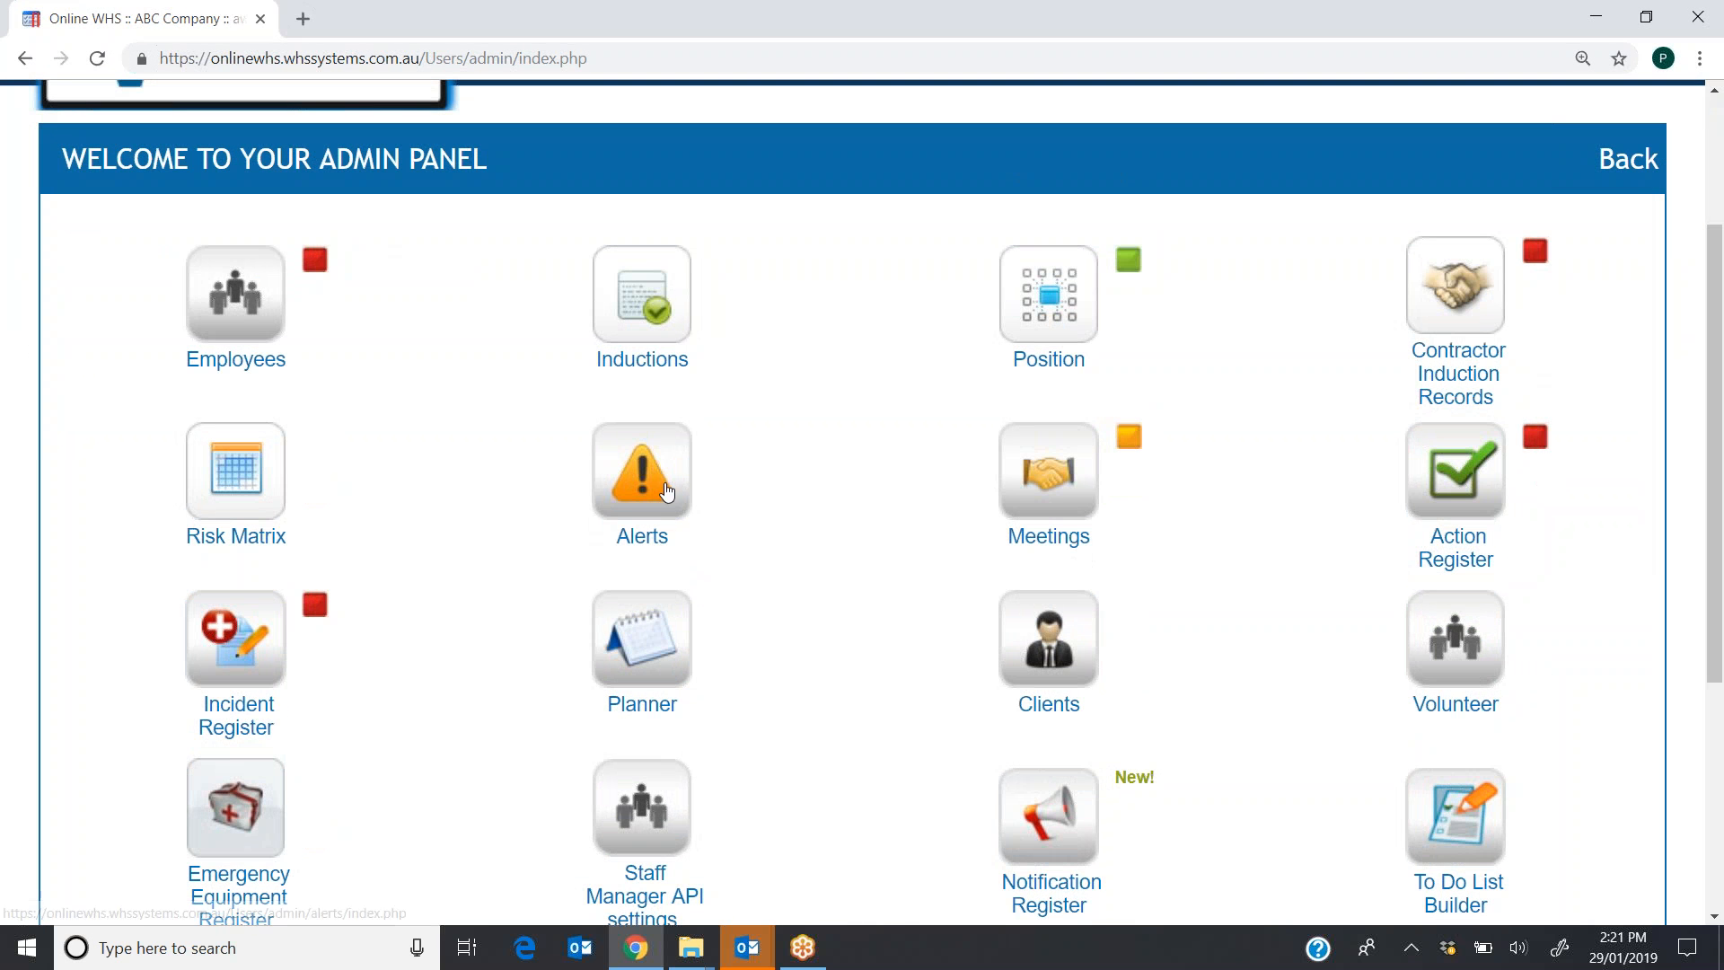
pyautogui.click(632, 491)
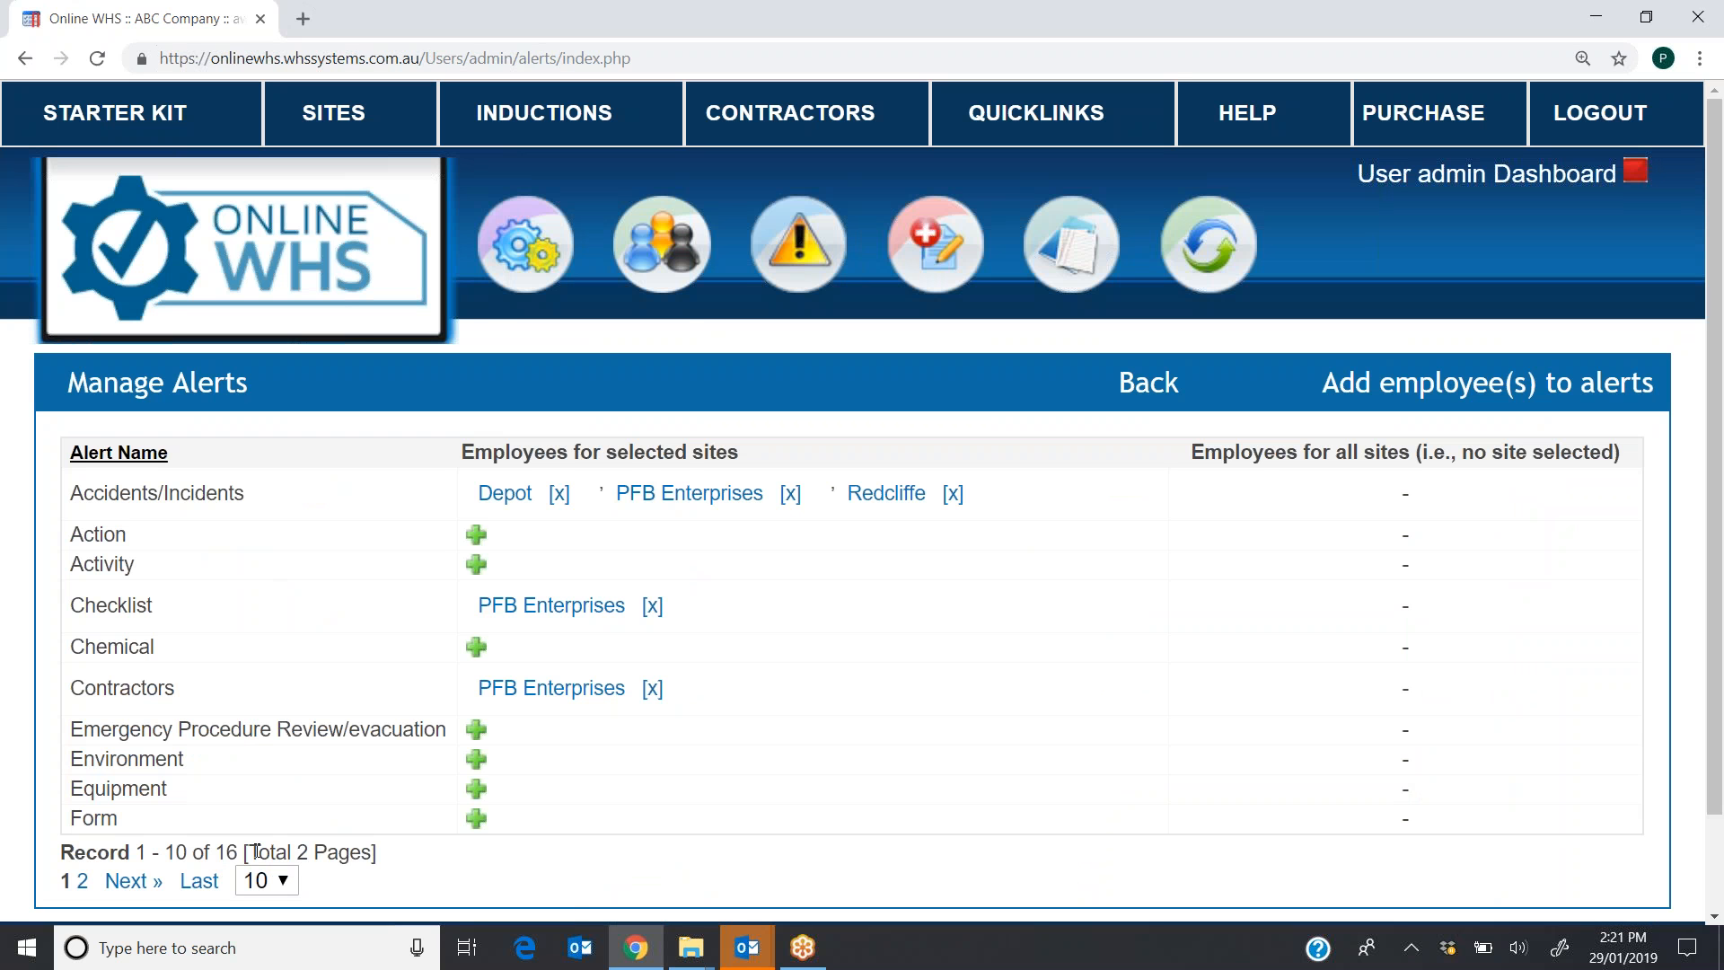
pyautogui.moveTo(501, 269)
pyautogui.click(1435, 384)
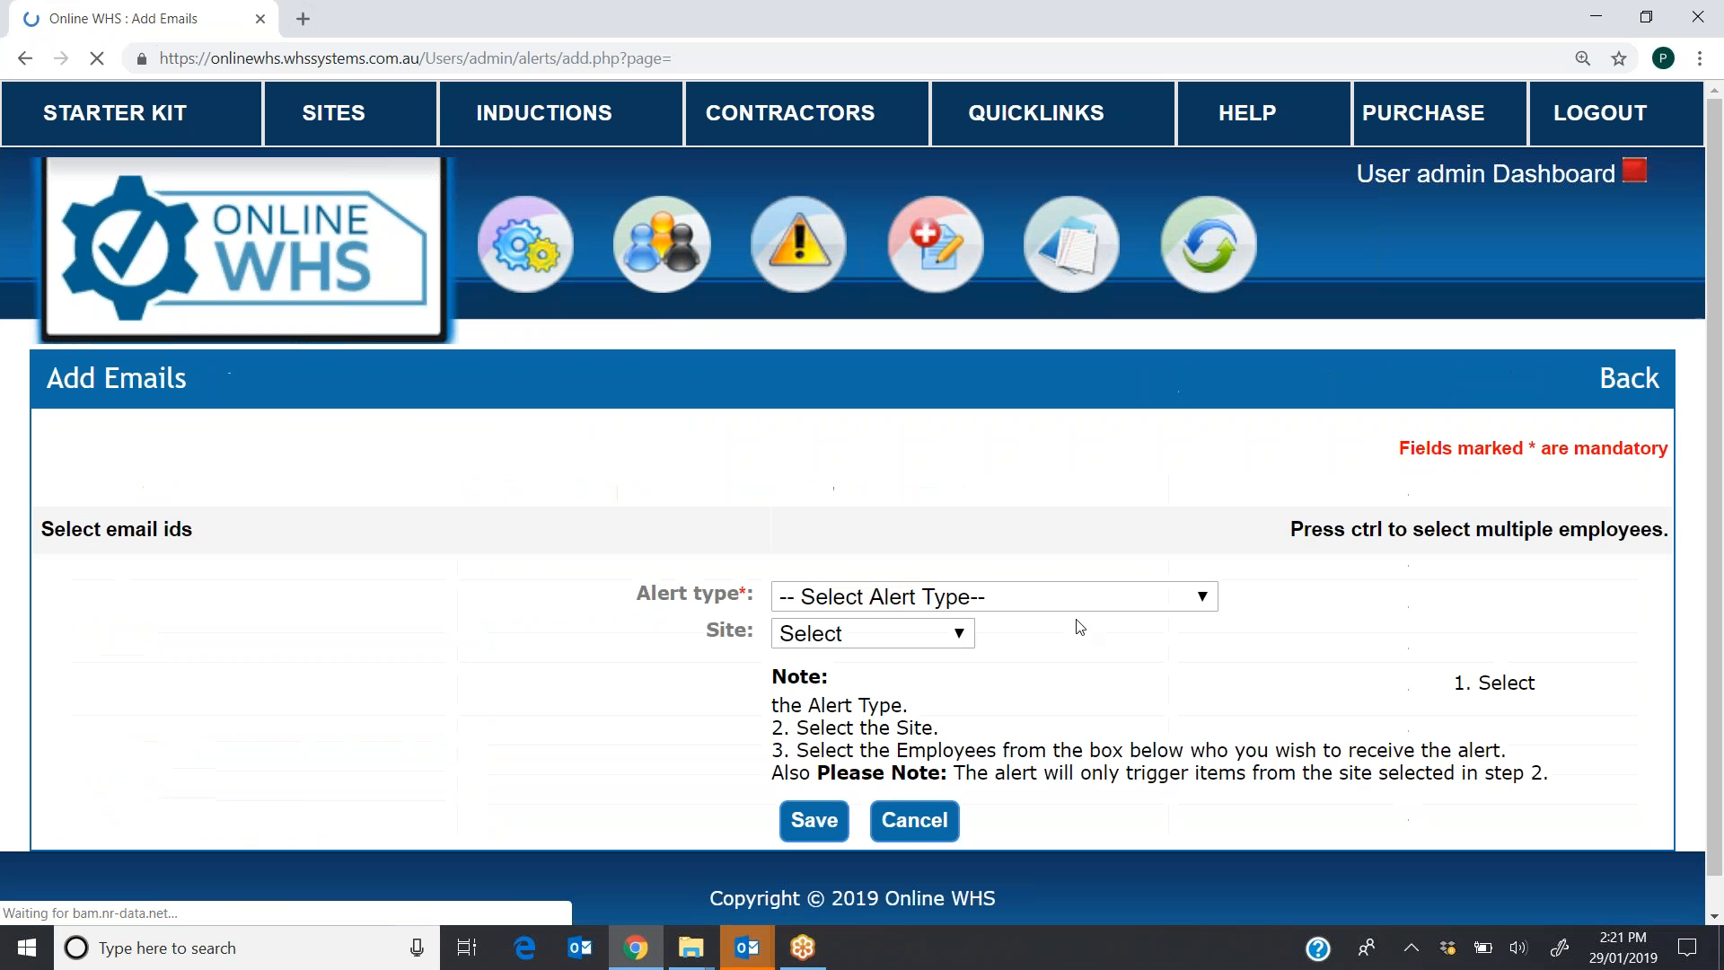
# - Browse the available alert types, then reopen the form for adding employees to alerts from the admin dashboard
pyautogui.click(1204, 600)
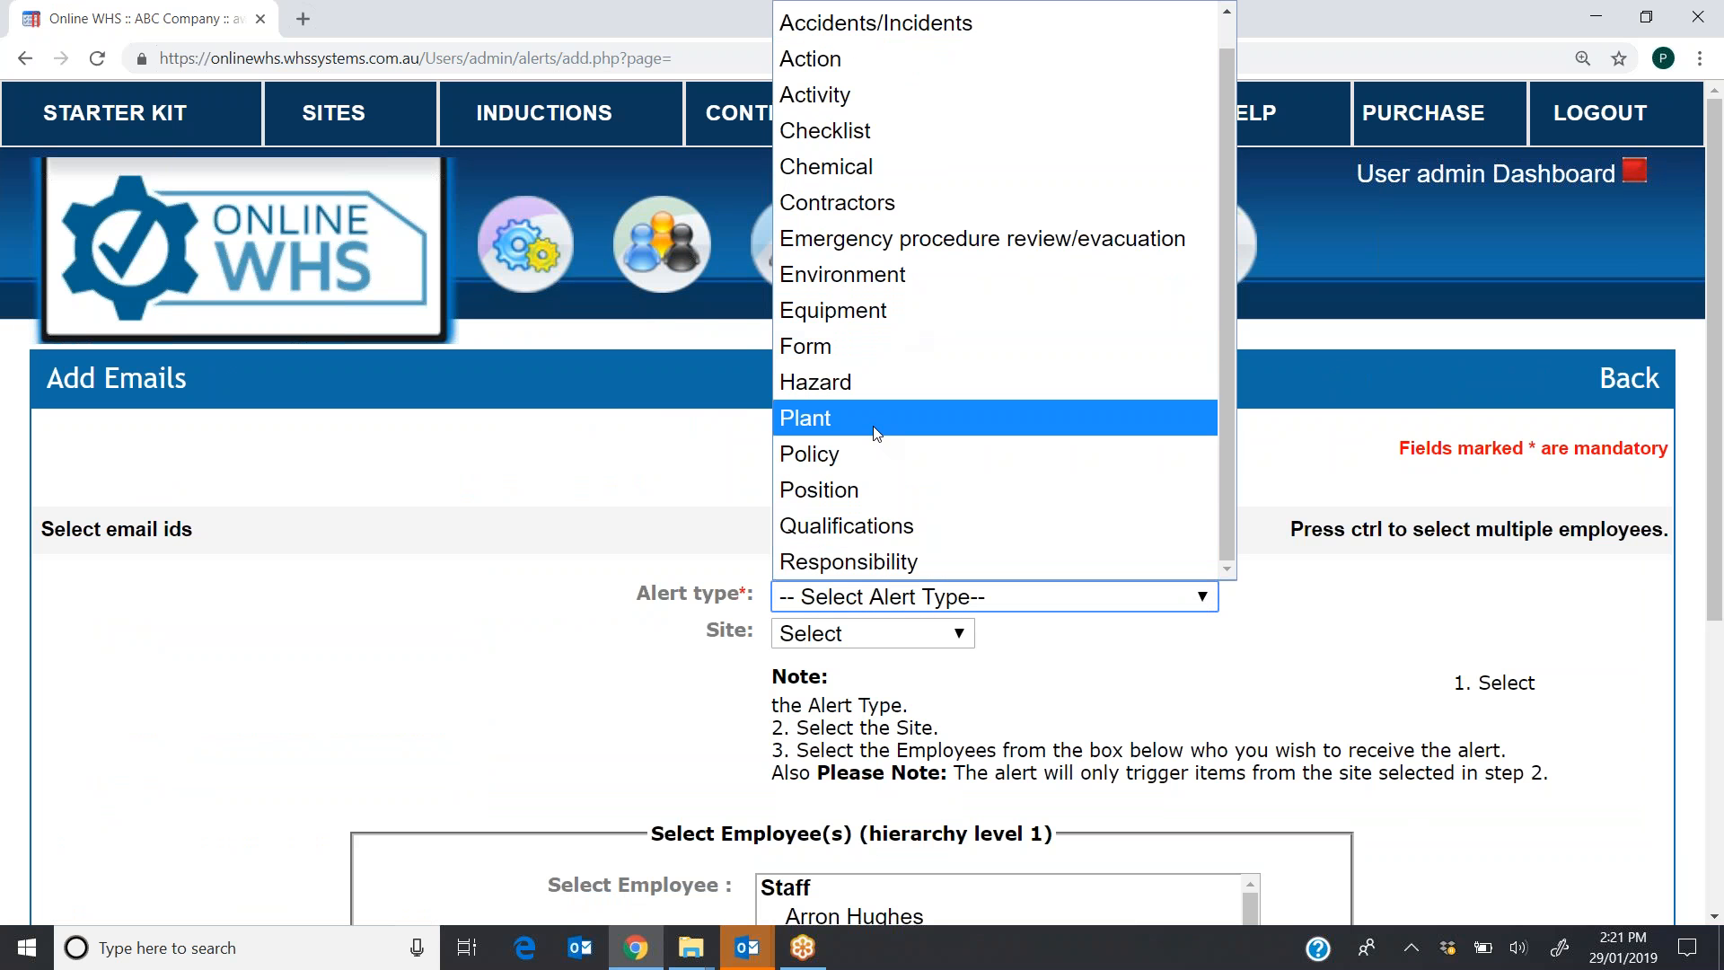
pyautogui.click(410, 495)
pyautogui.moveTo(798, 275)
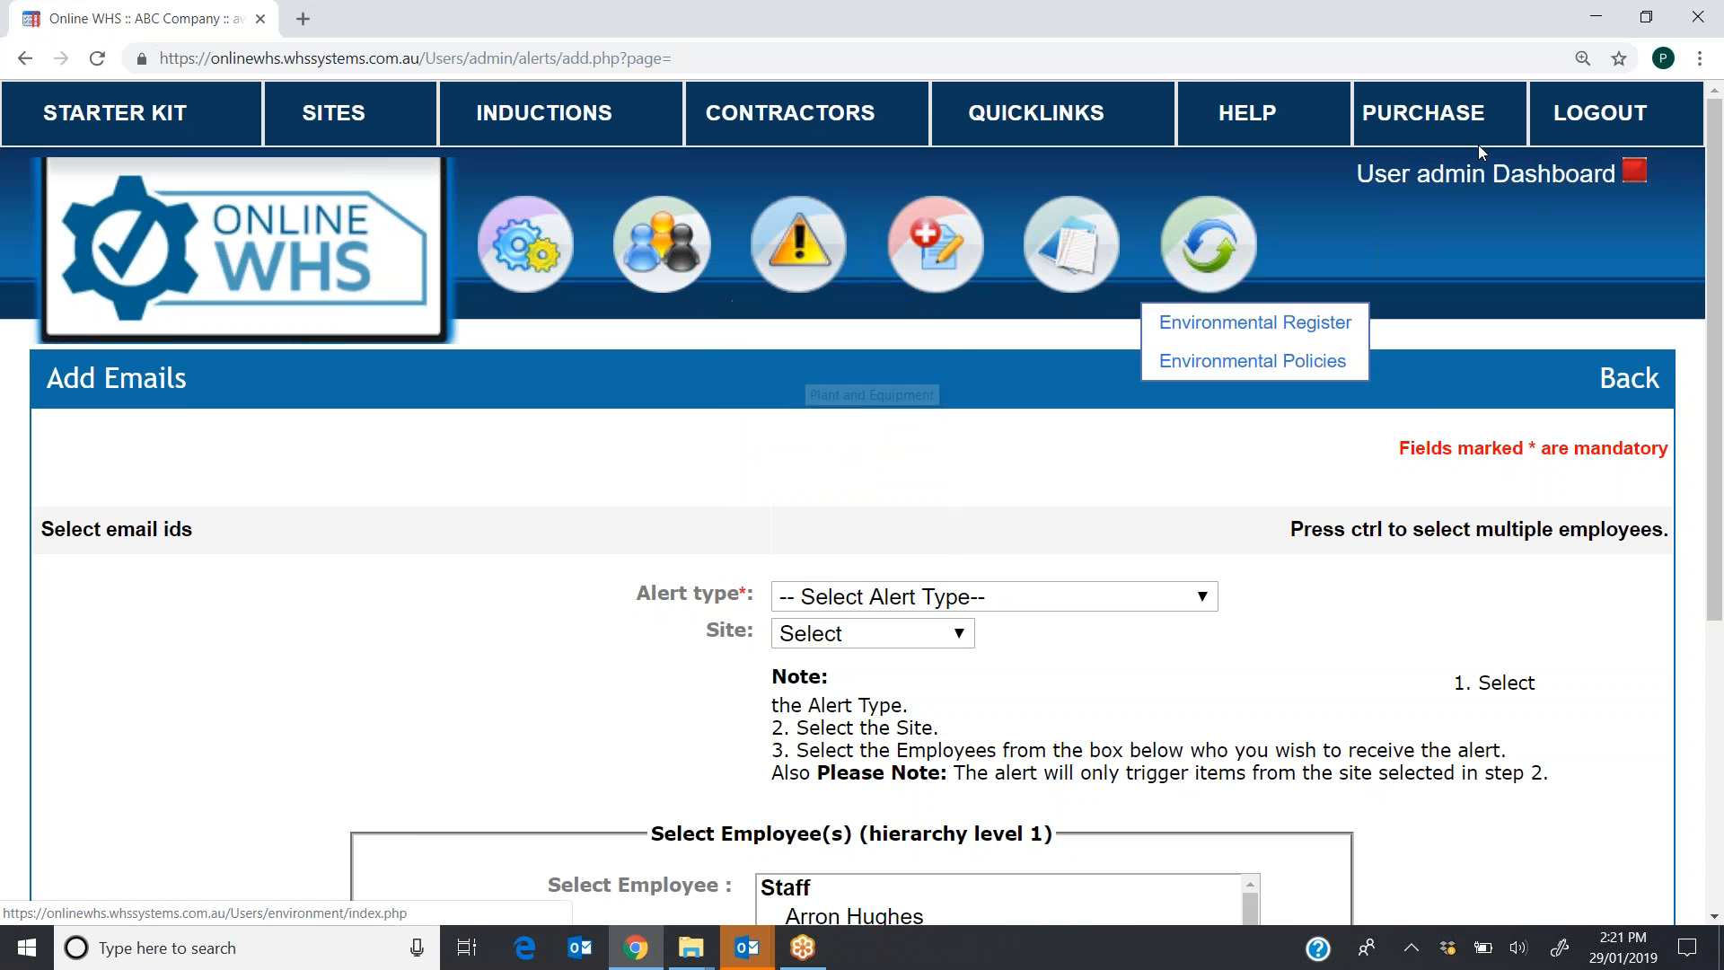
pyautogui.click(1447, 174)
pyautogui.click(642, 705)
pyautogui.click(1454, 385)
# - Set the alert type to Equipment and its site to Penrith
pyautogui.scroll(-4, 1713, 175)
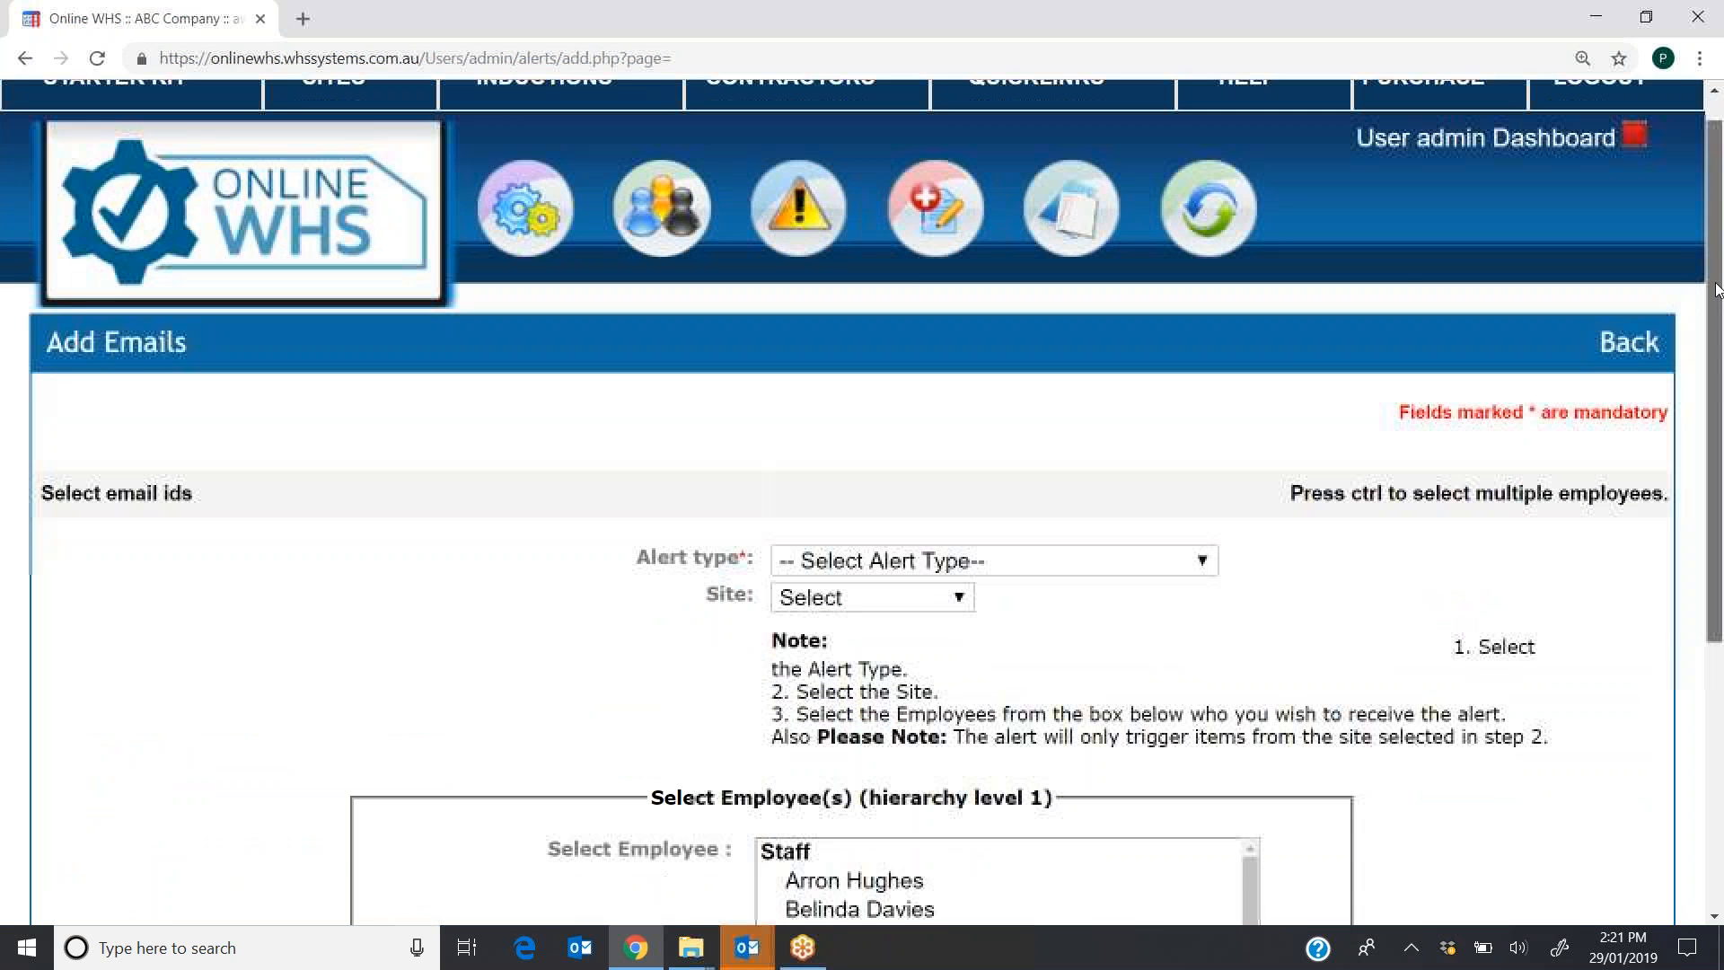
pyautogui.click(1023, 245)
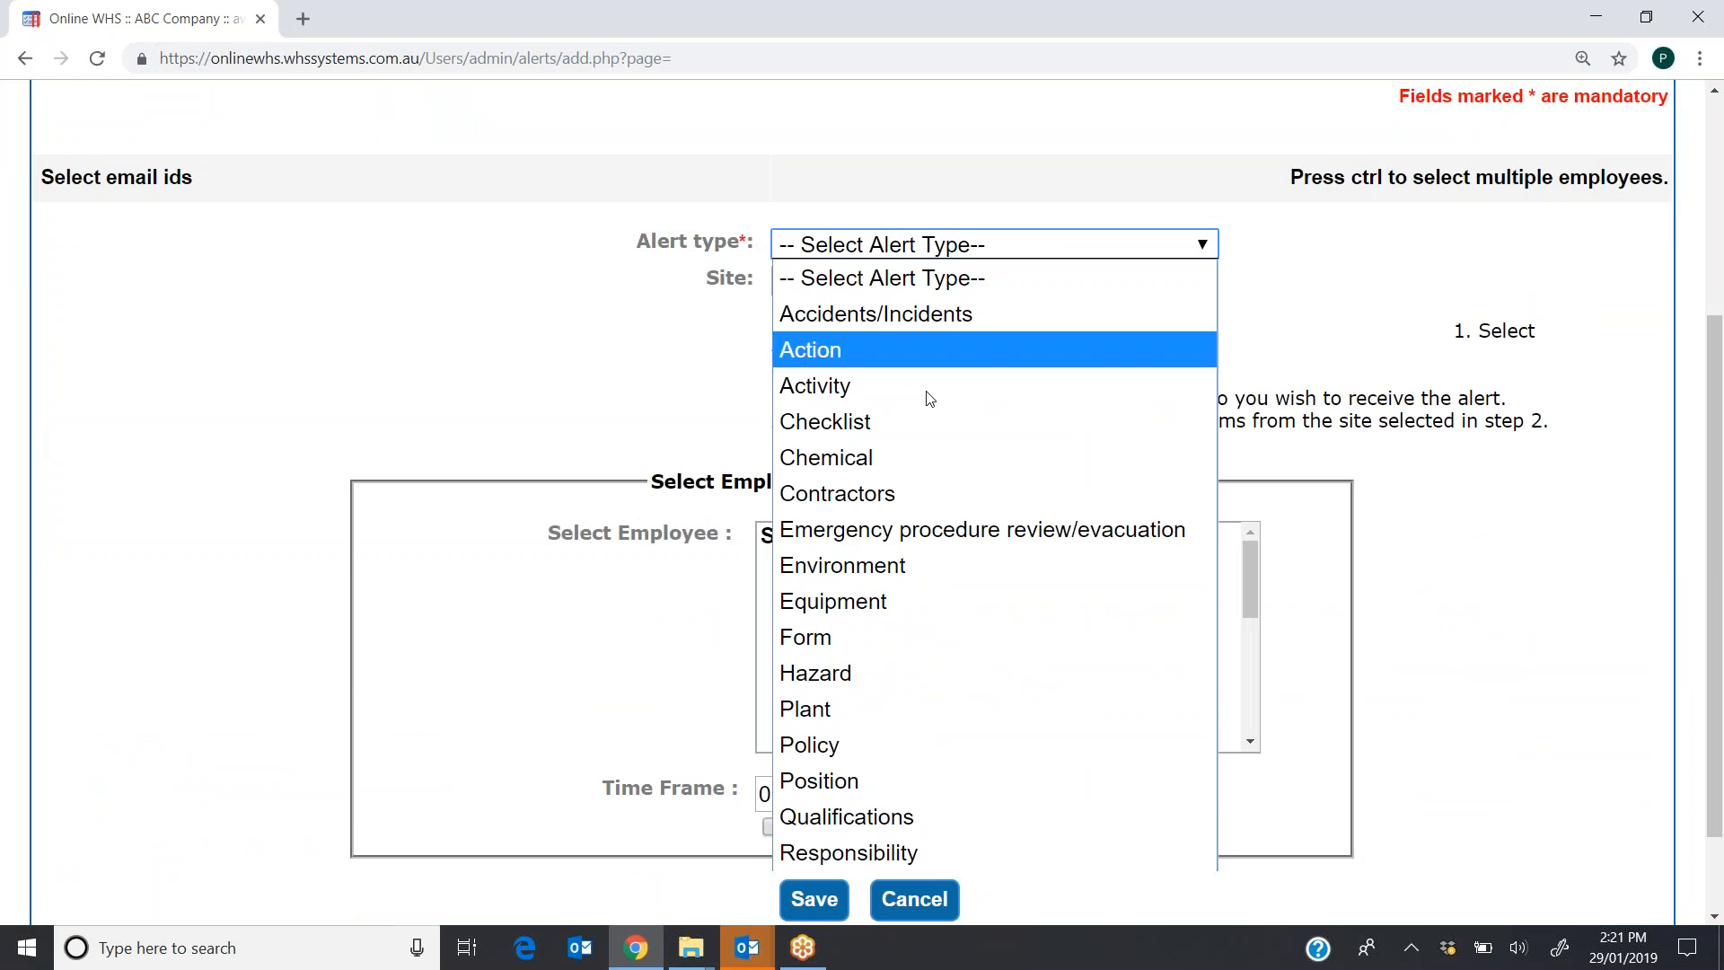
pyautogui.click(855, 612)
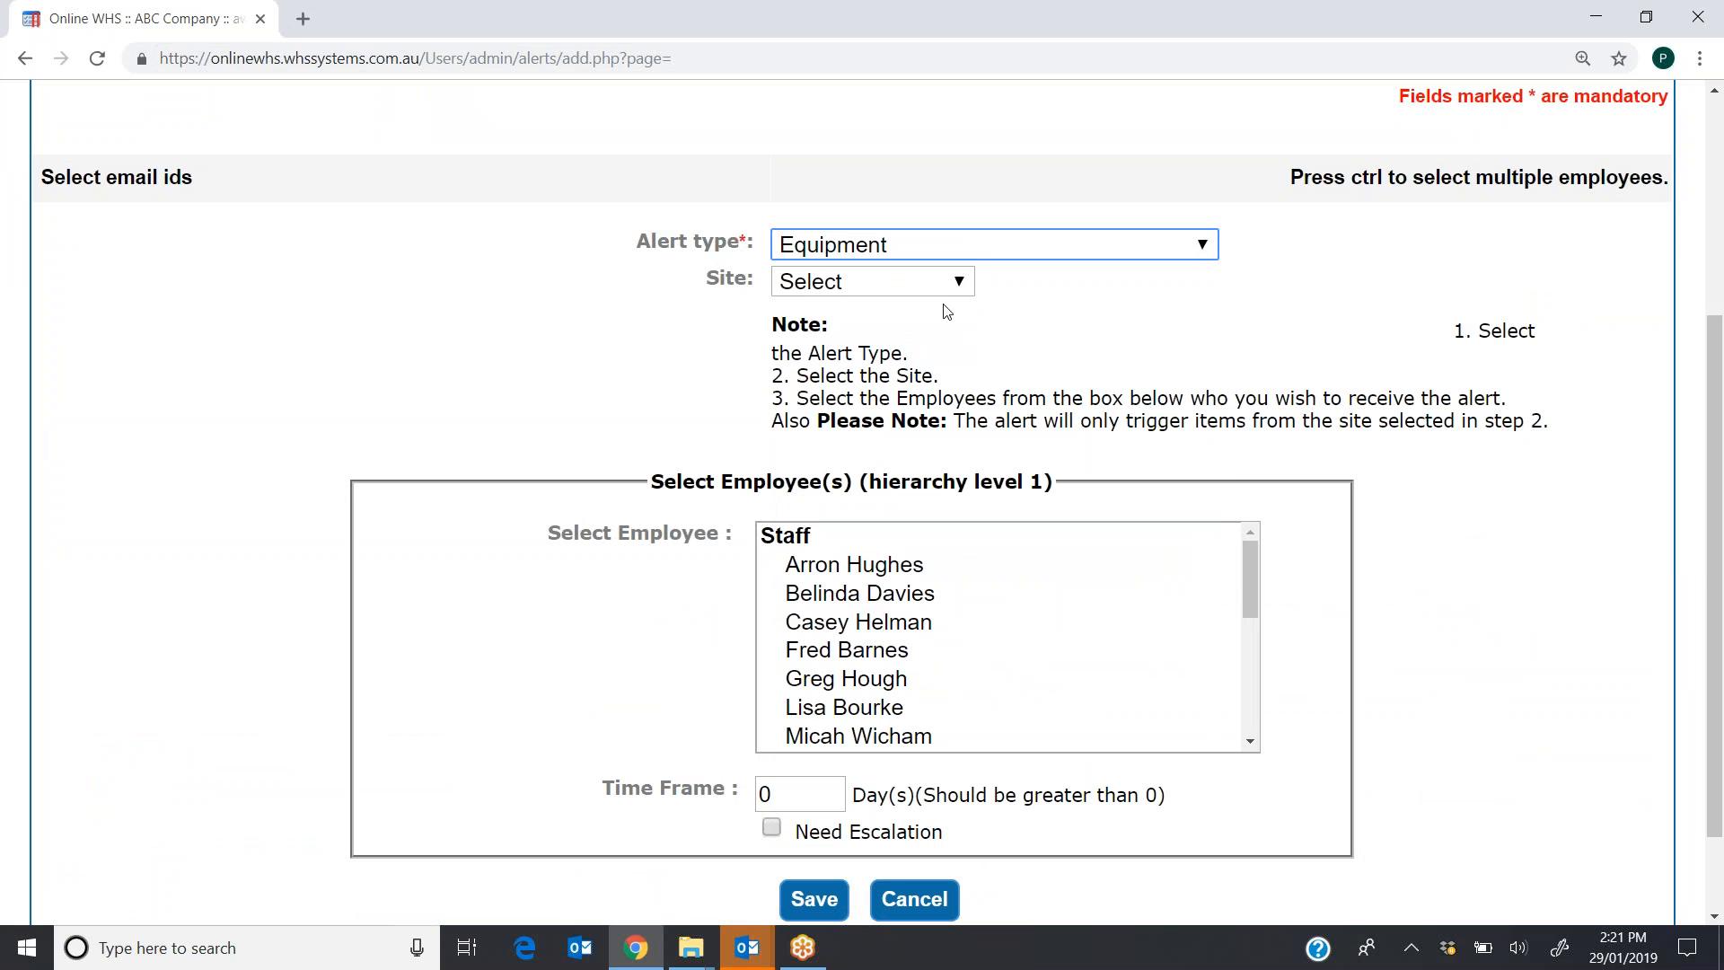
pyautogui.click(889, 284)
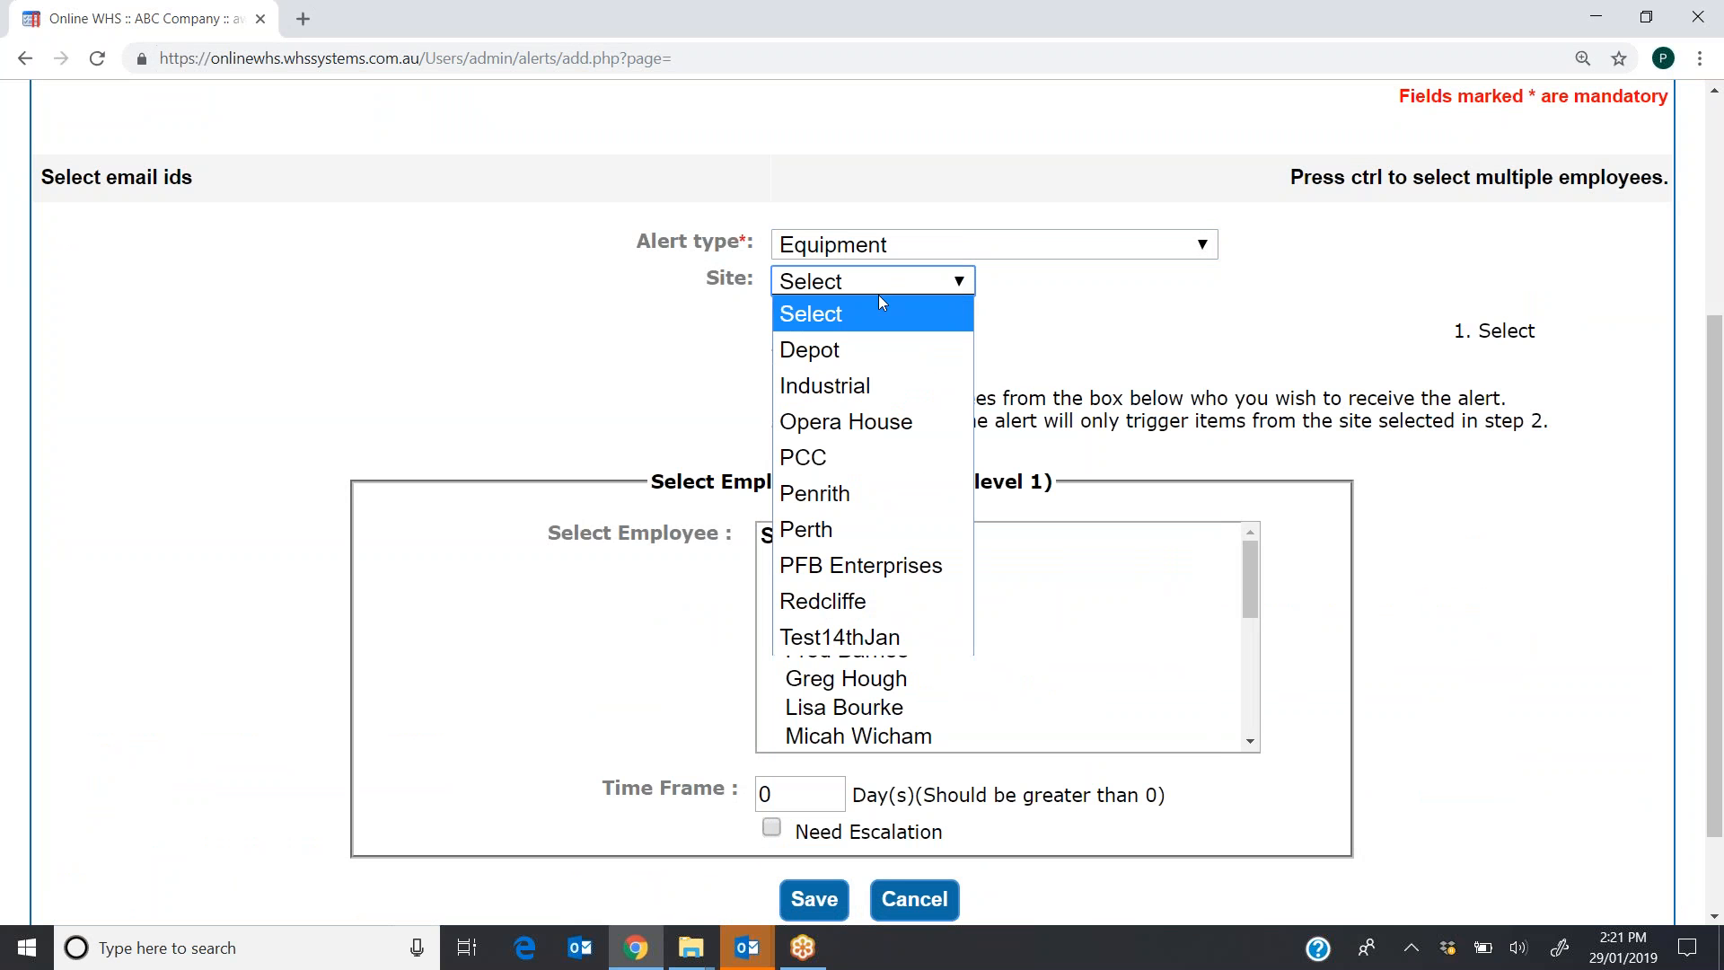
pyautogui.click(828, 495)
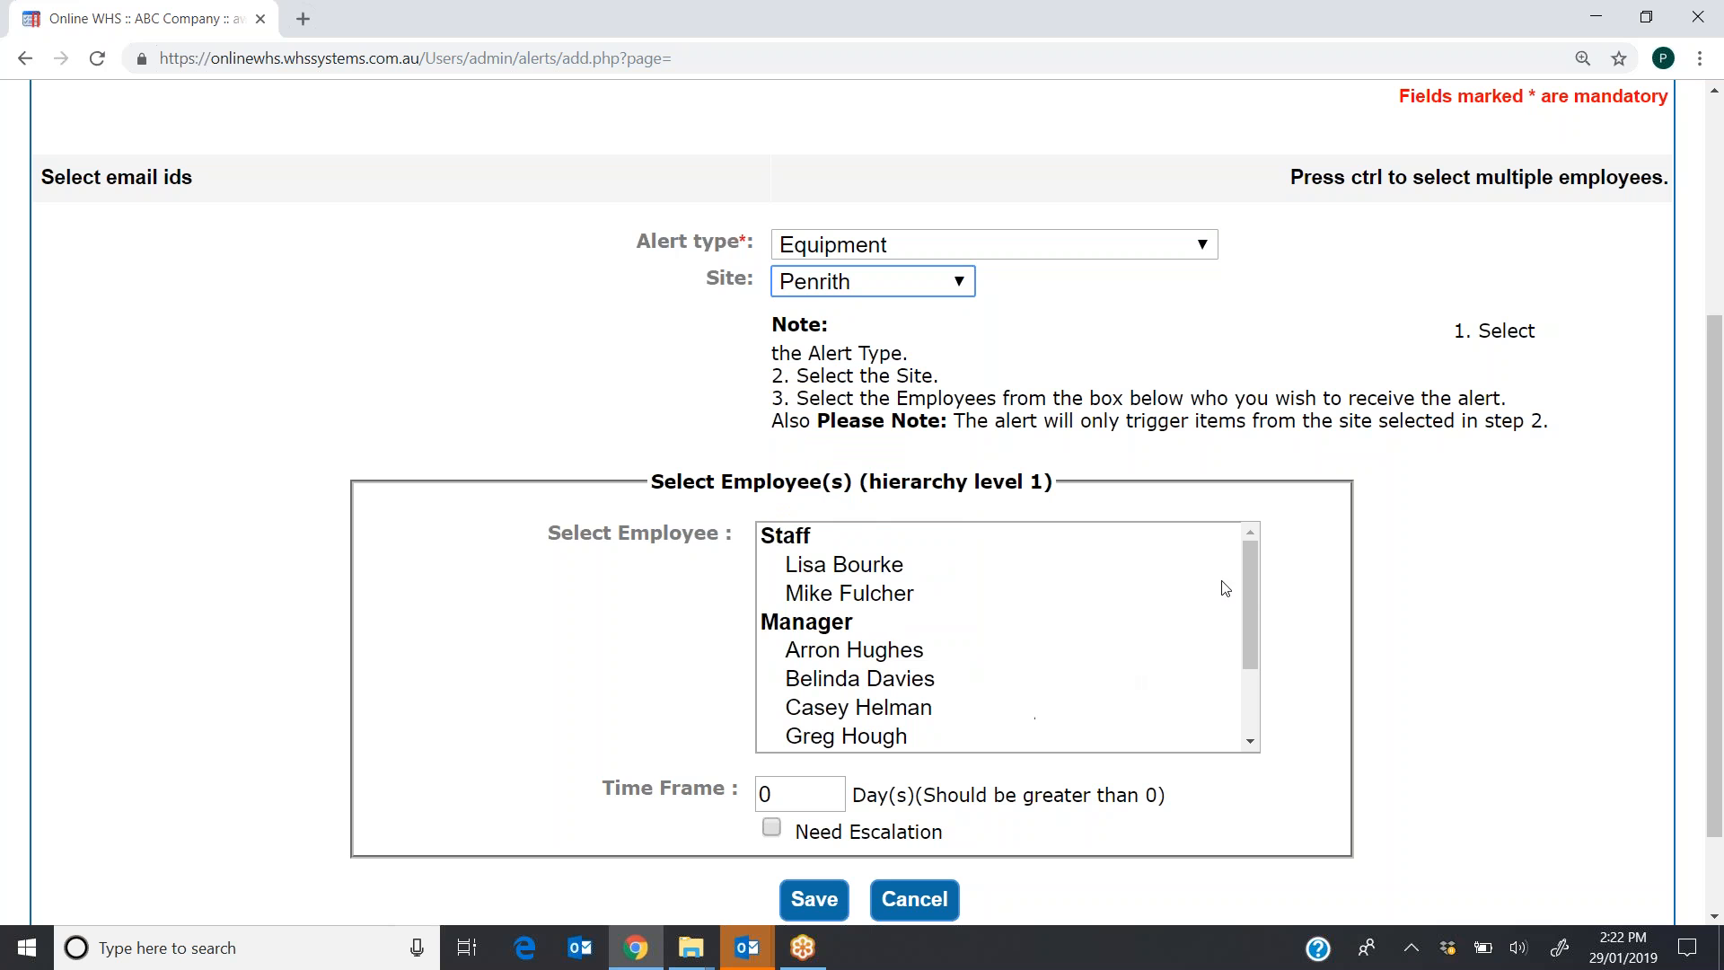
# - Select the last listed manager as alert recipient, set the time frame to 1 day and save the alert
pyautogui.moveTo(1248, 585); pyautogui.dragTo(1129, 738)
pyautogui.click(860, 747)
pyautogui.press('Tab')
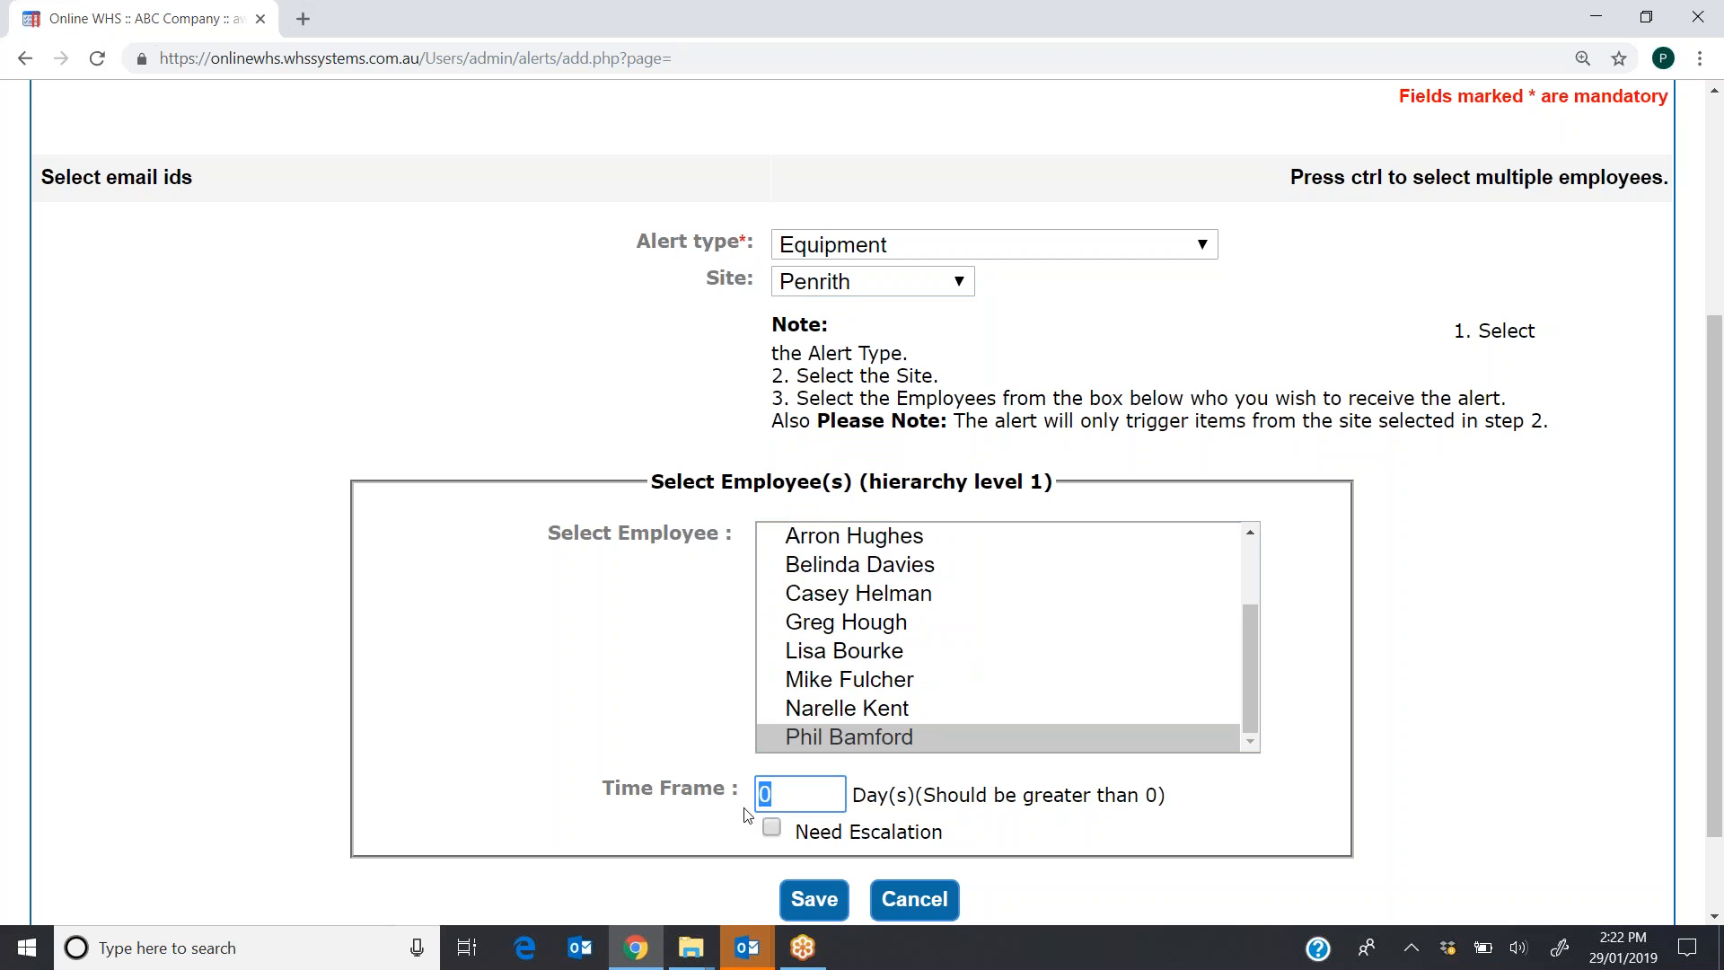
pyautogui.write('1')
pyautogui.click(326, 629)
pyautogui.click(805, 900)
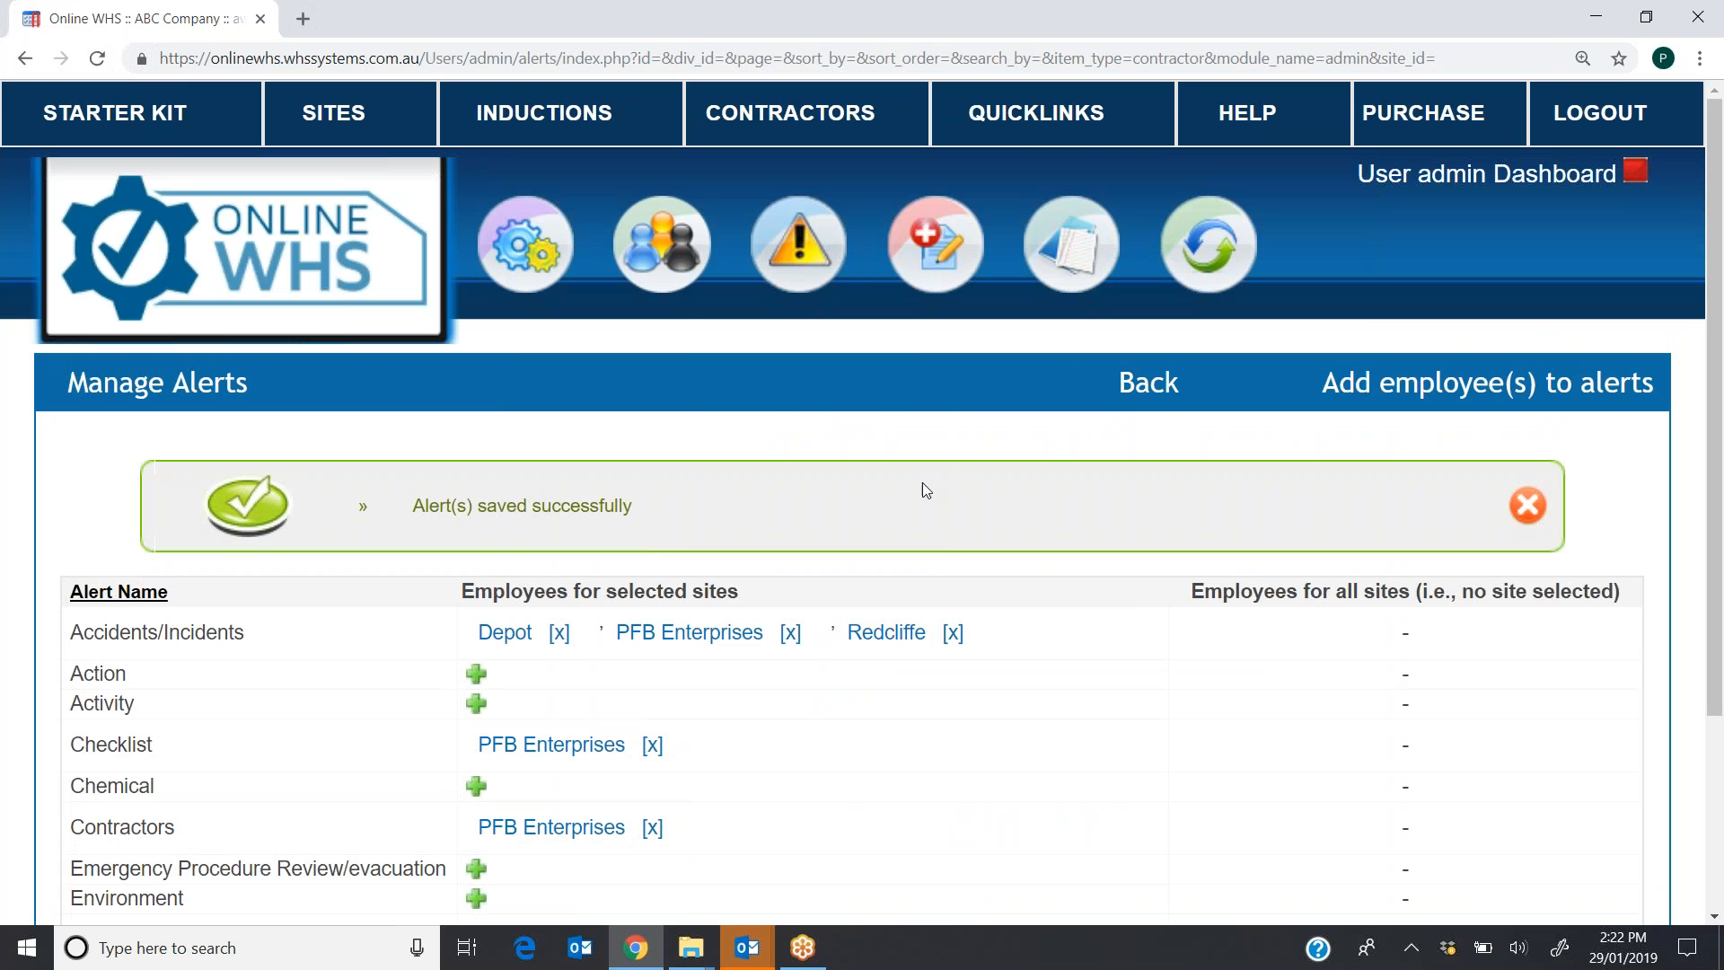
# - Open the Emergency Procedures list and review the report types offered for publishing the register, then close the publish dialog
pyautogui.click(1024, 117)
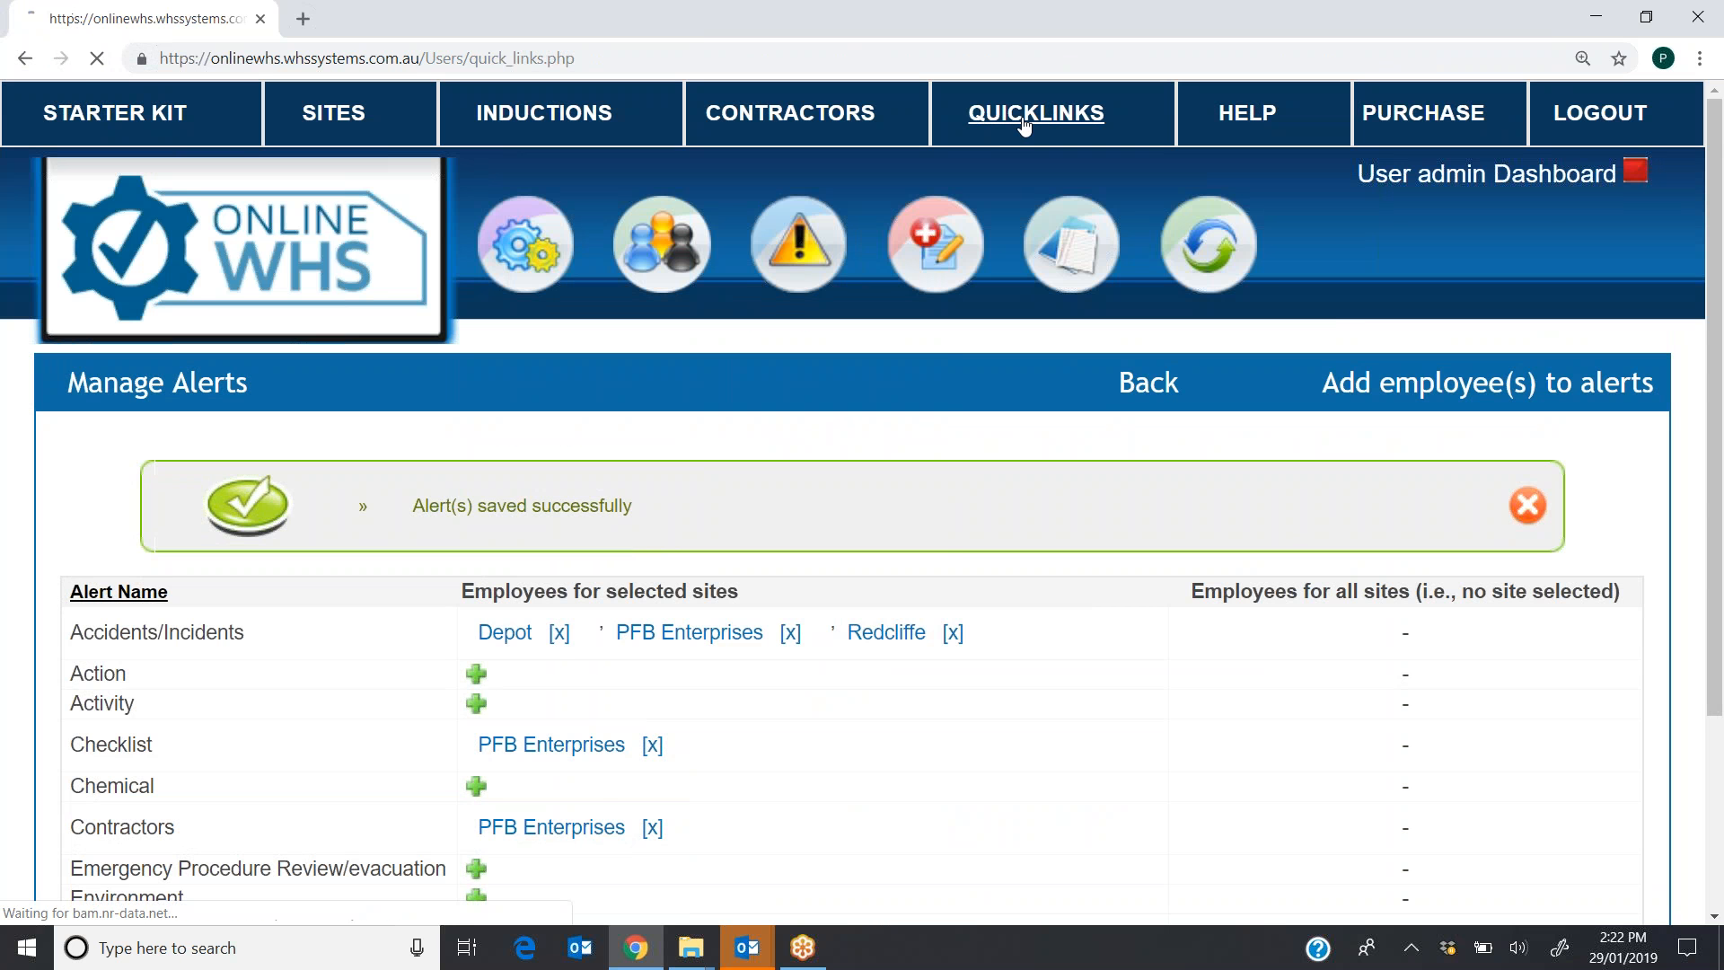
pyautogui.click(203, 751)
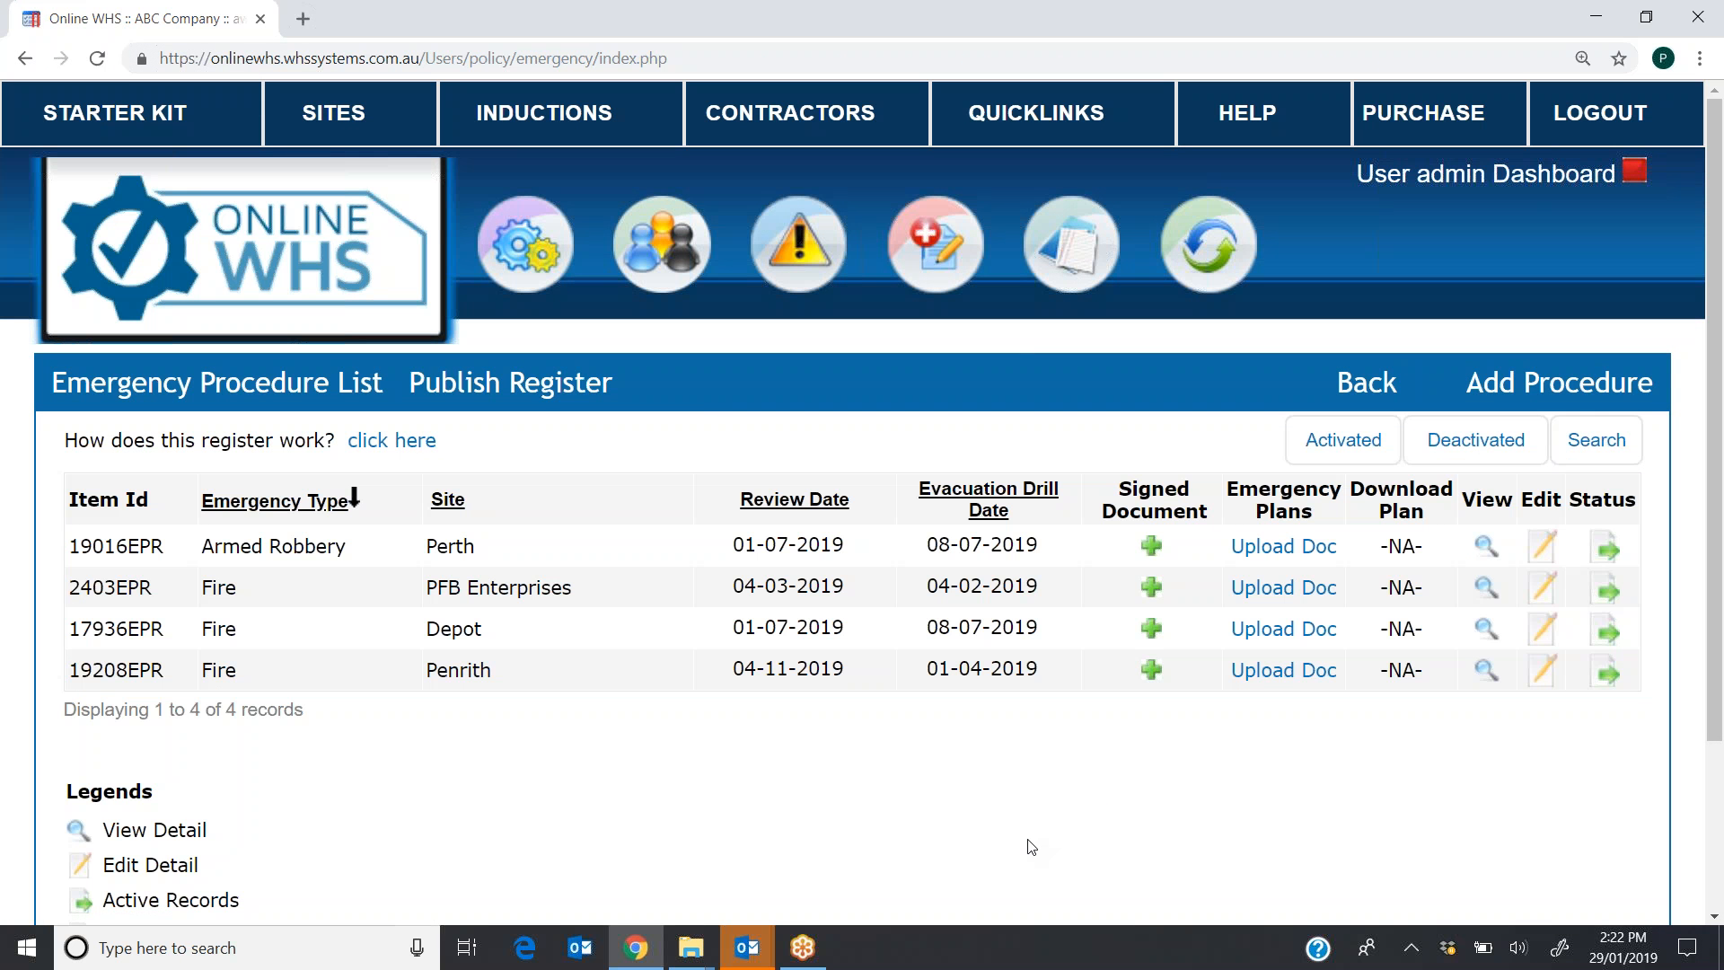
pyautogui.click(562, 406)
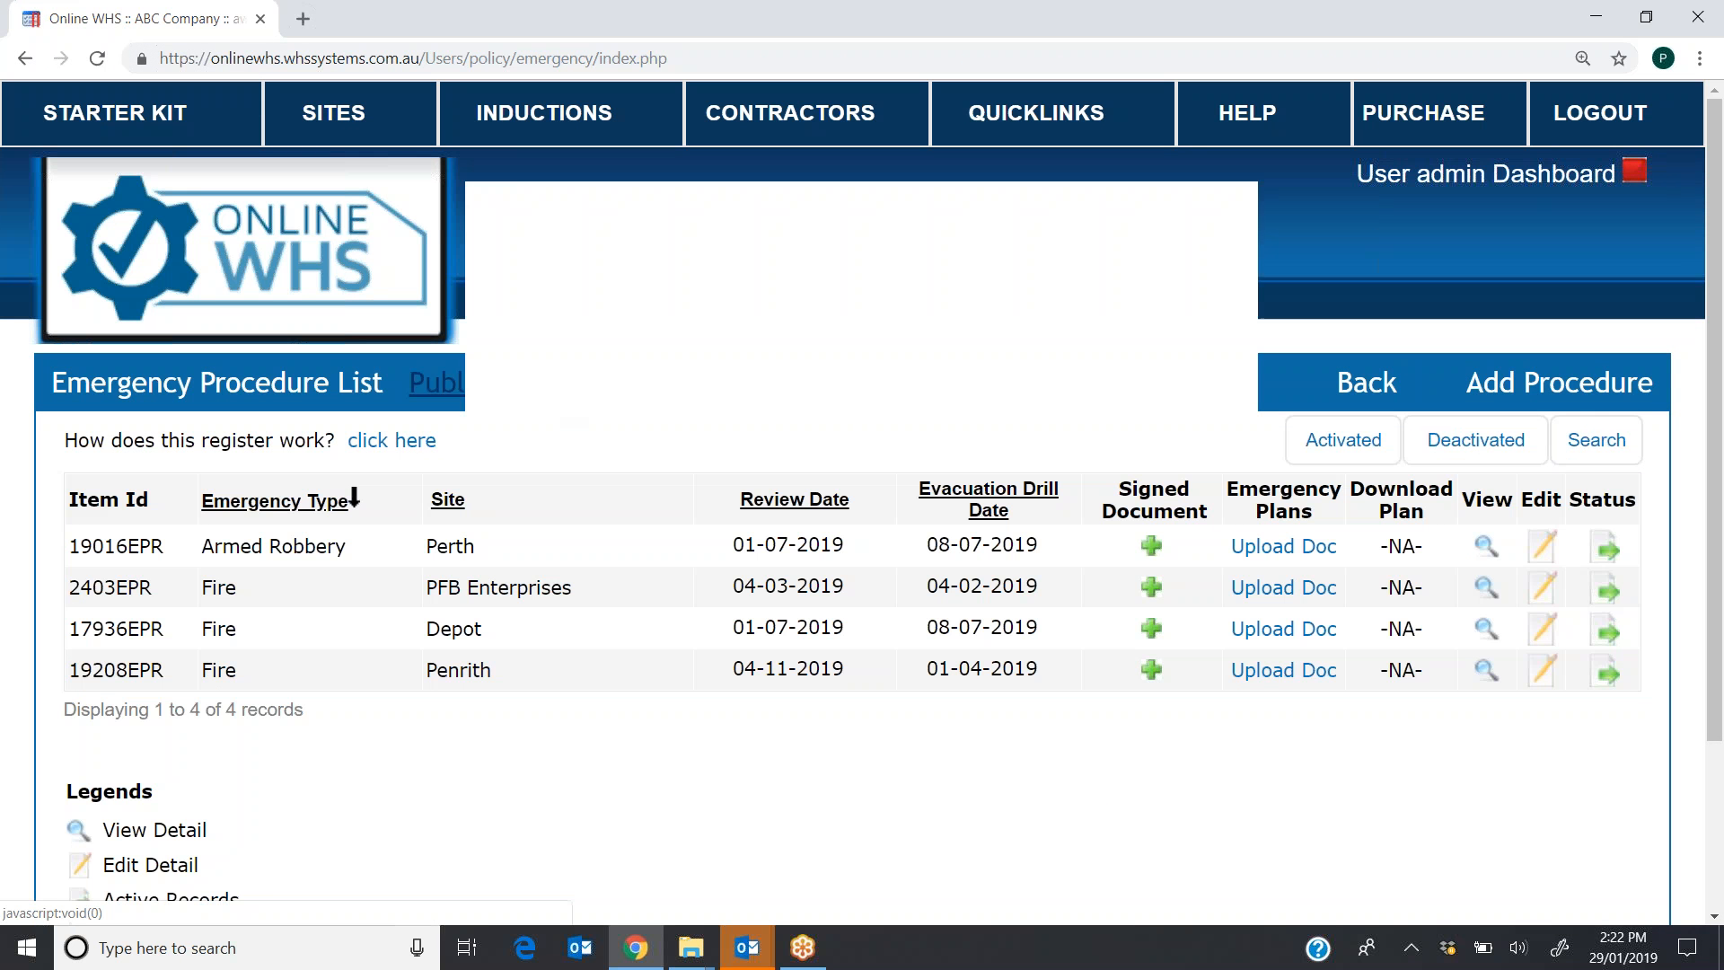
pyautogui.click(919, 327)
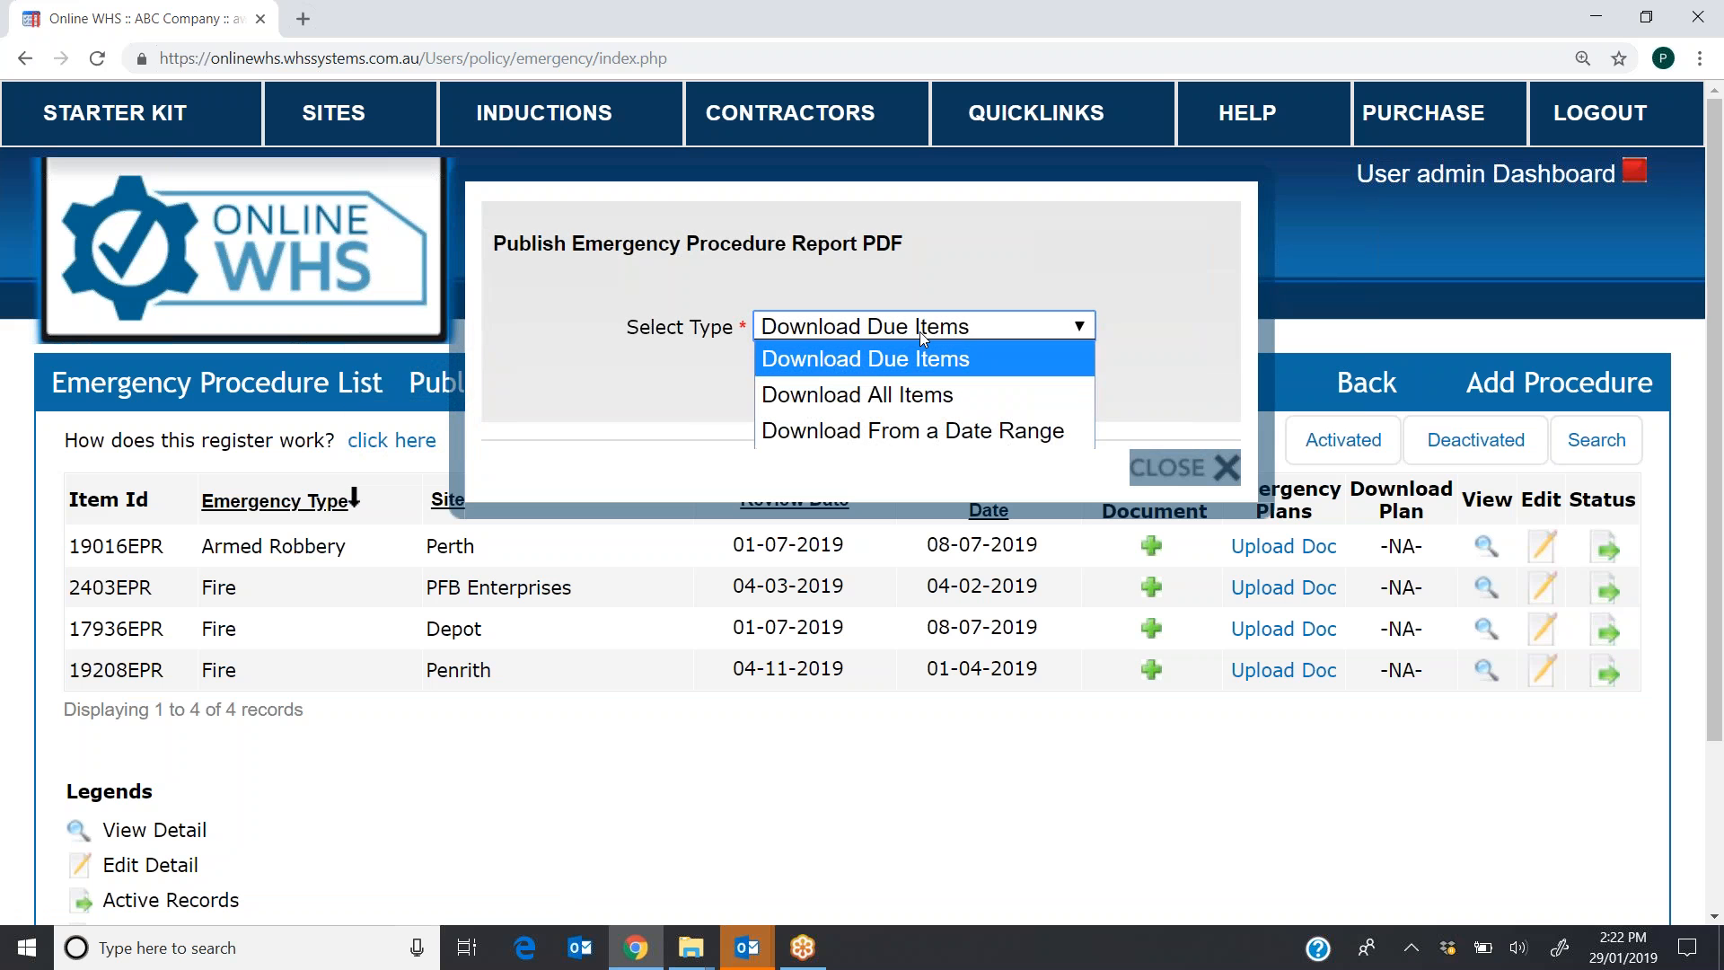
pyautogui.click(1228, 470)
pyautogui.click(1228, 471)
# - Open the Employee Induction's quiz management from the inductions area of the user admin dashboard
pyautogui.moveTo(548, 251)
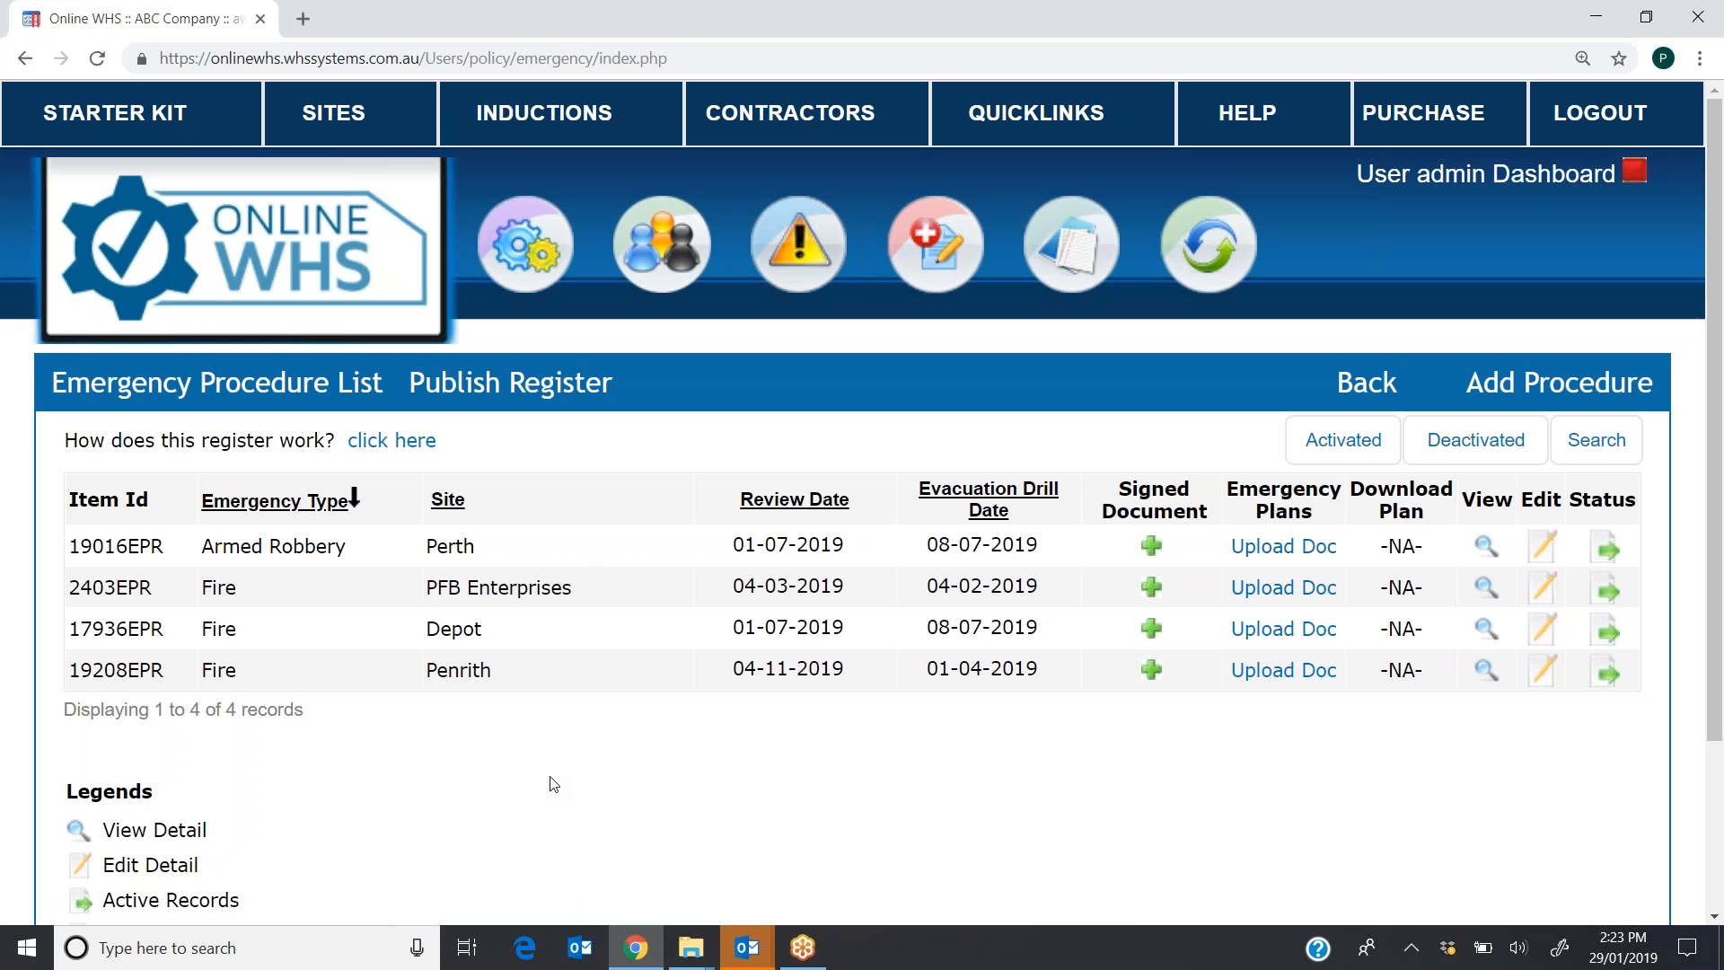
pyautogui.click(1507, 176)
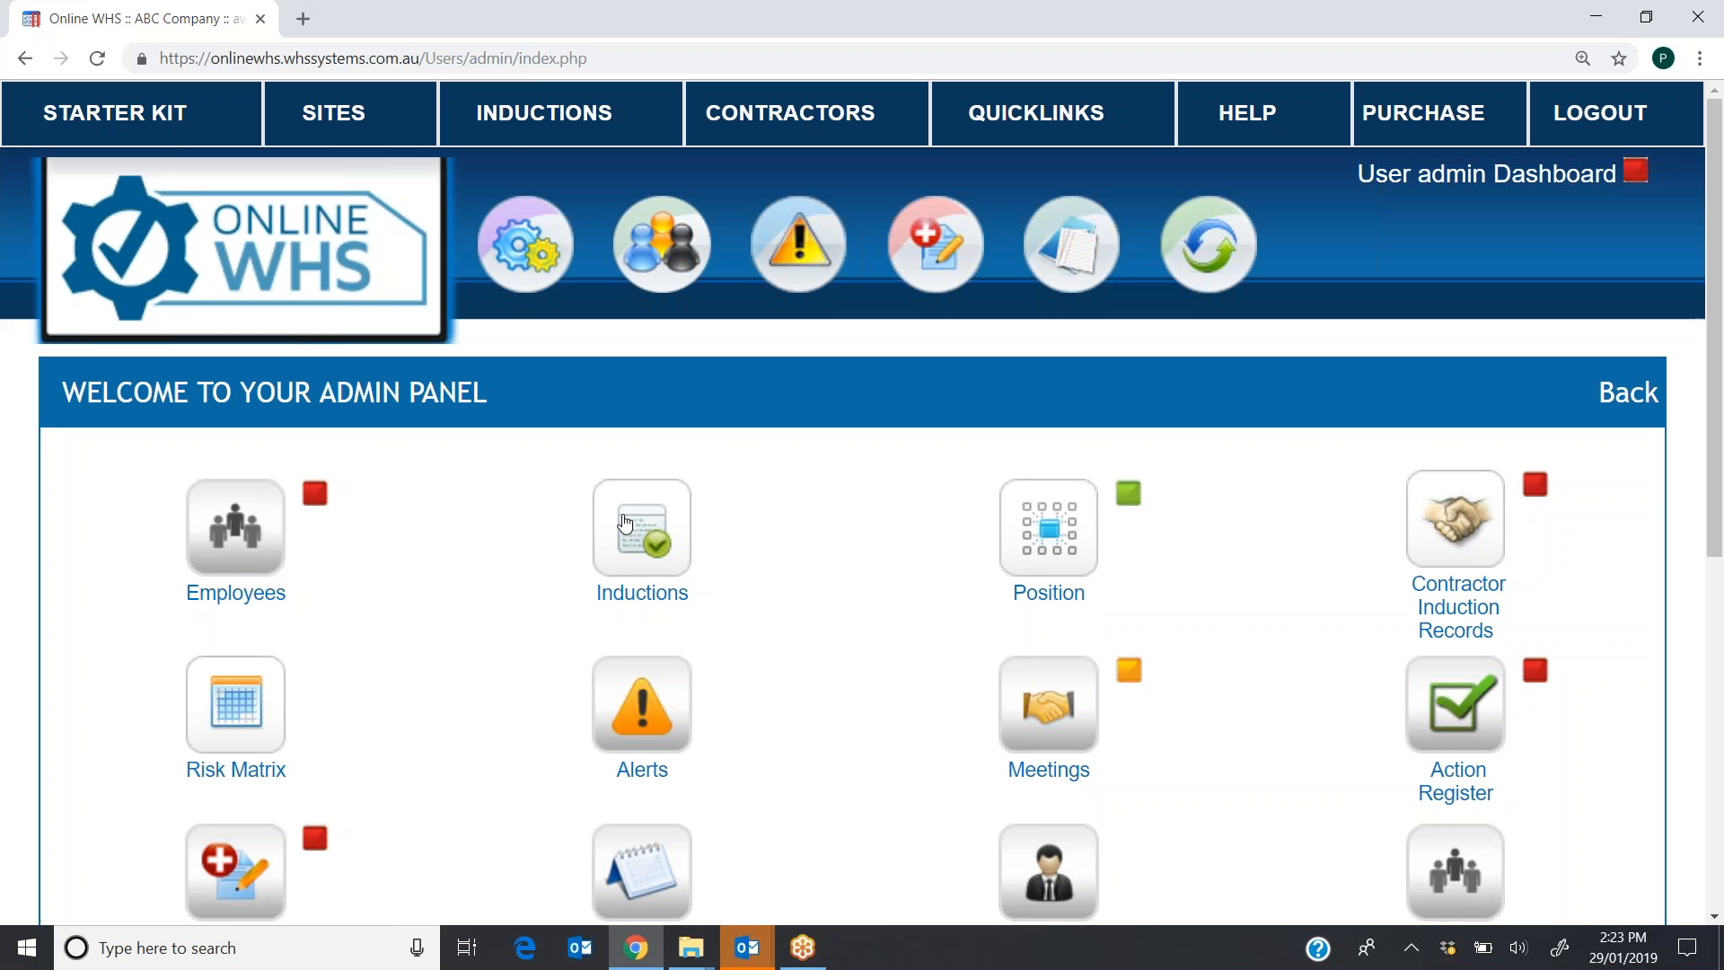
pyautogui.click(626, 522)
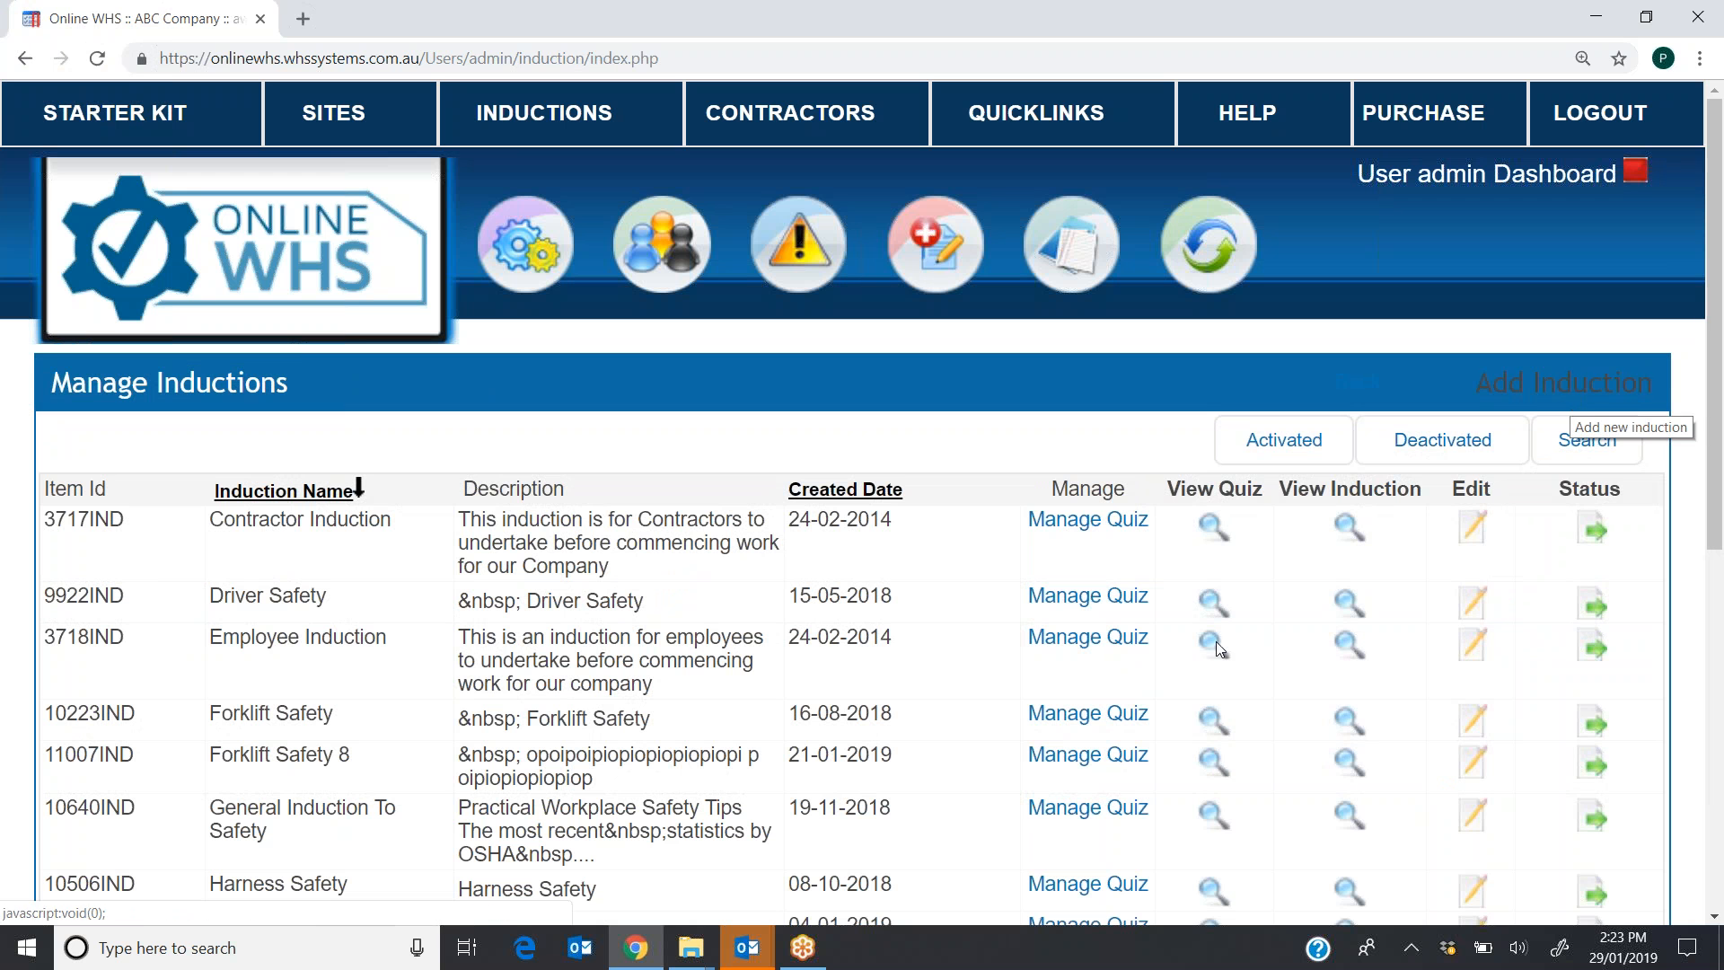
pyautogui.click(1089, 640)
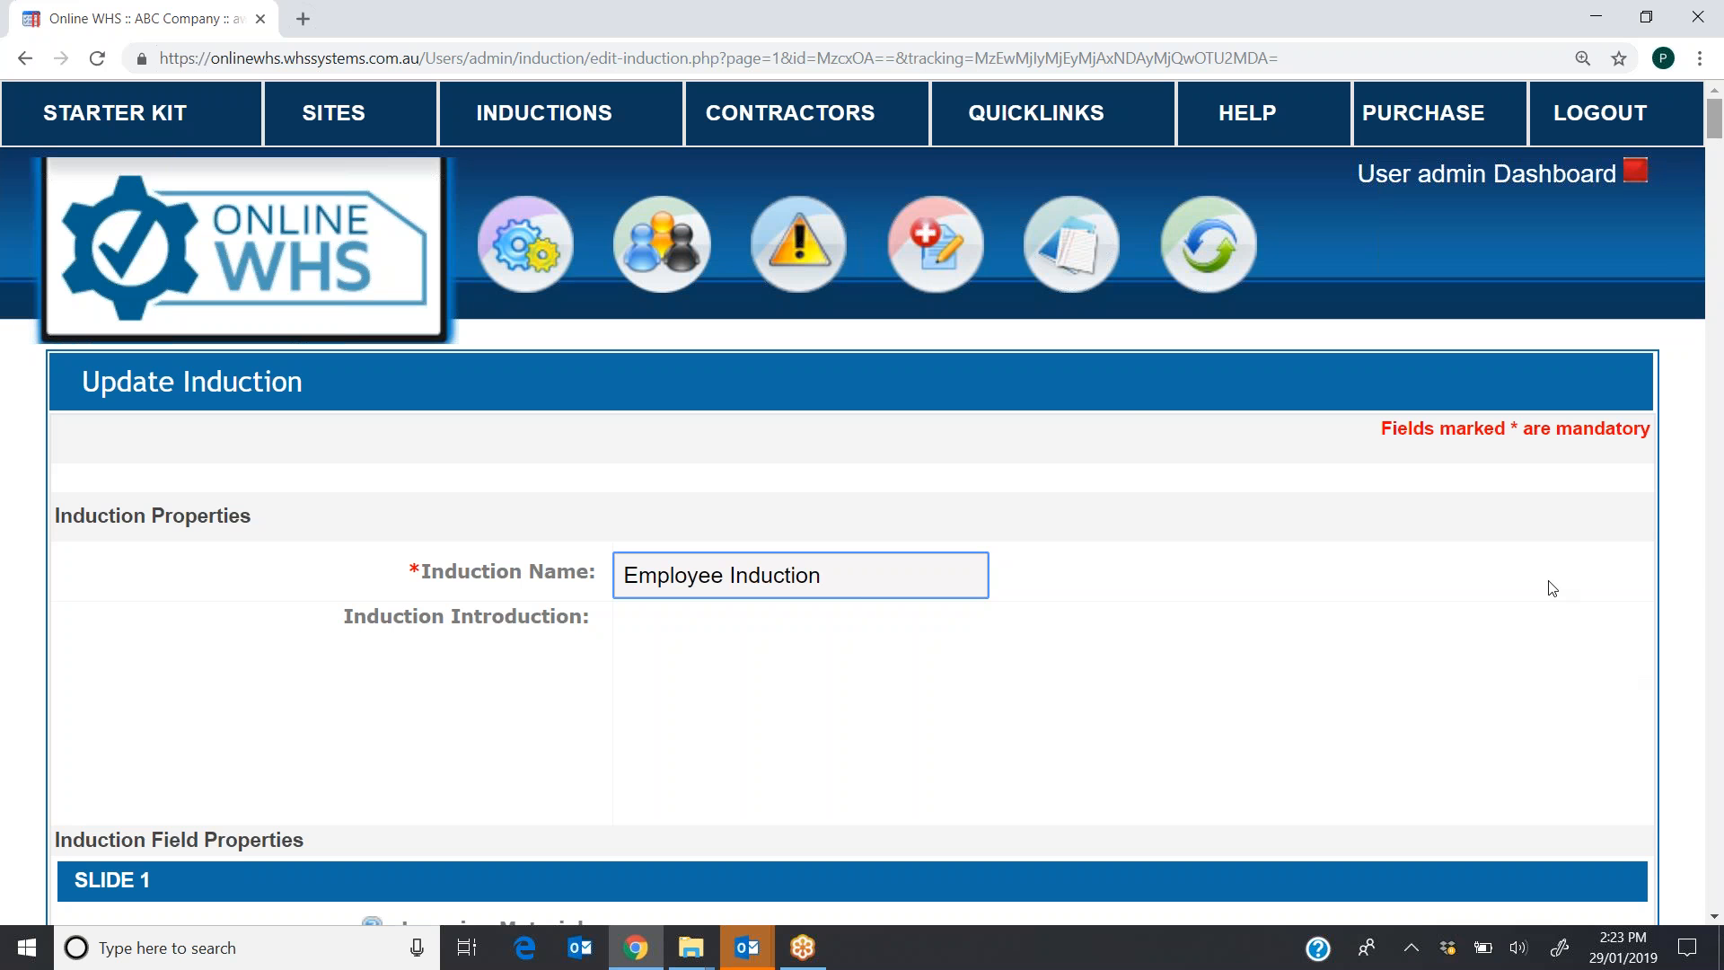
# - Go through the Employee Induction slides as far as slide 13 and examine its Emergency Procedures learning material
pyautogui.scroll(-4, 1552, 580)
pyautogui.scroll(-15, 1552, 579)
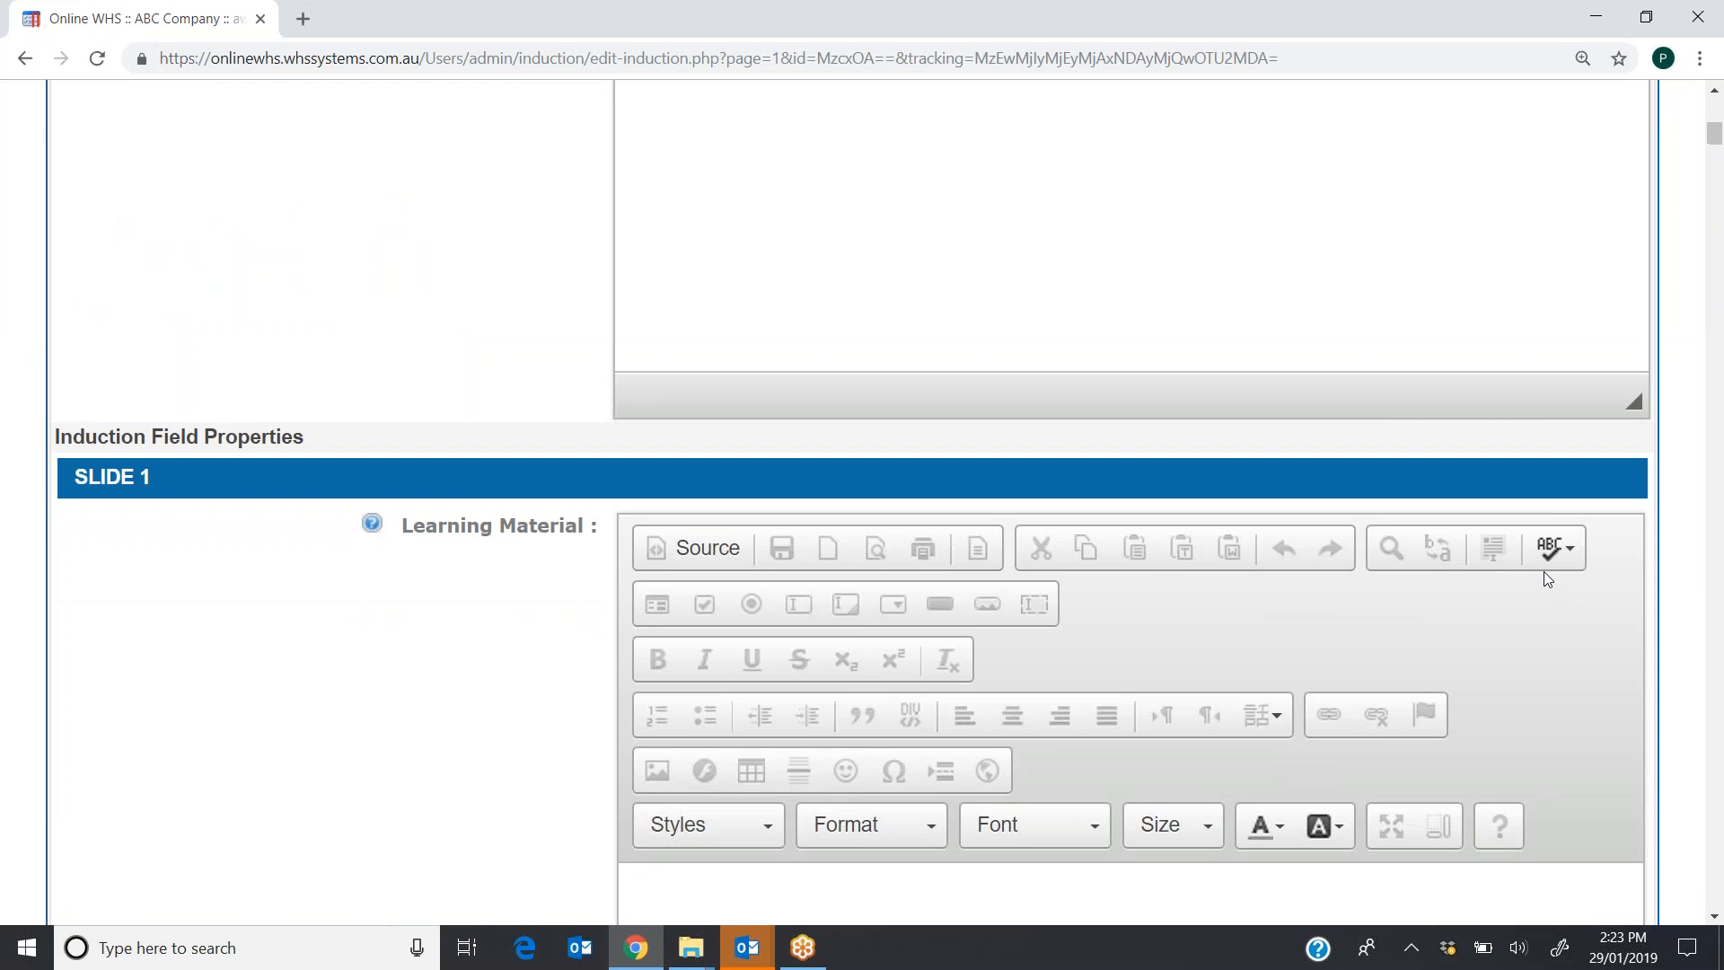
pyautogui.scroll(-10, 1543, 574)
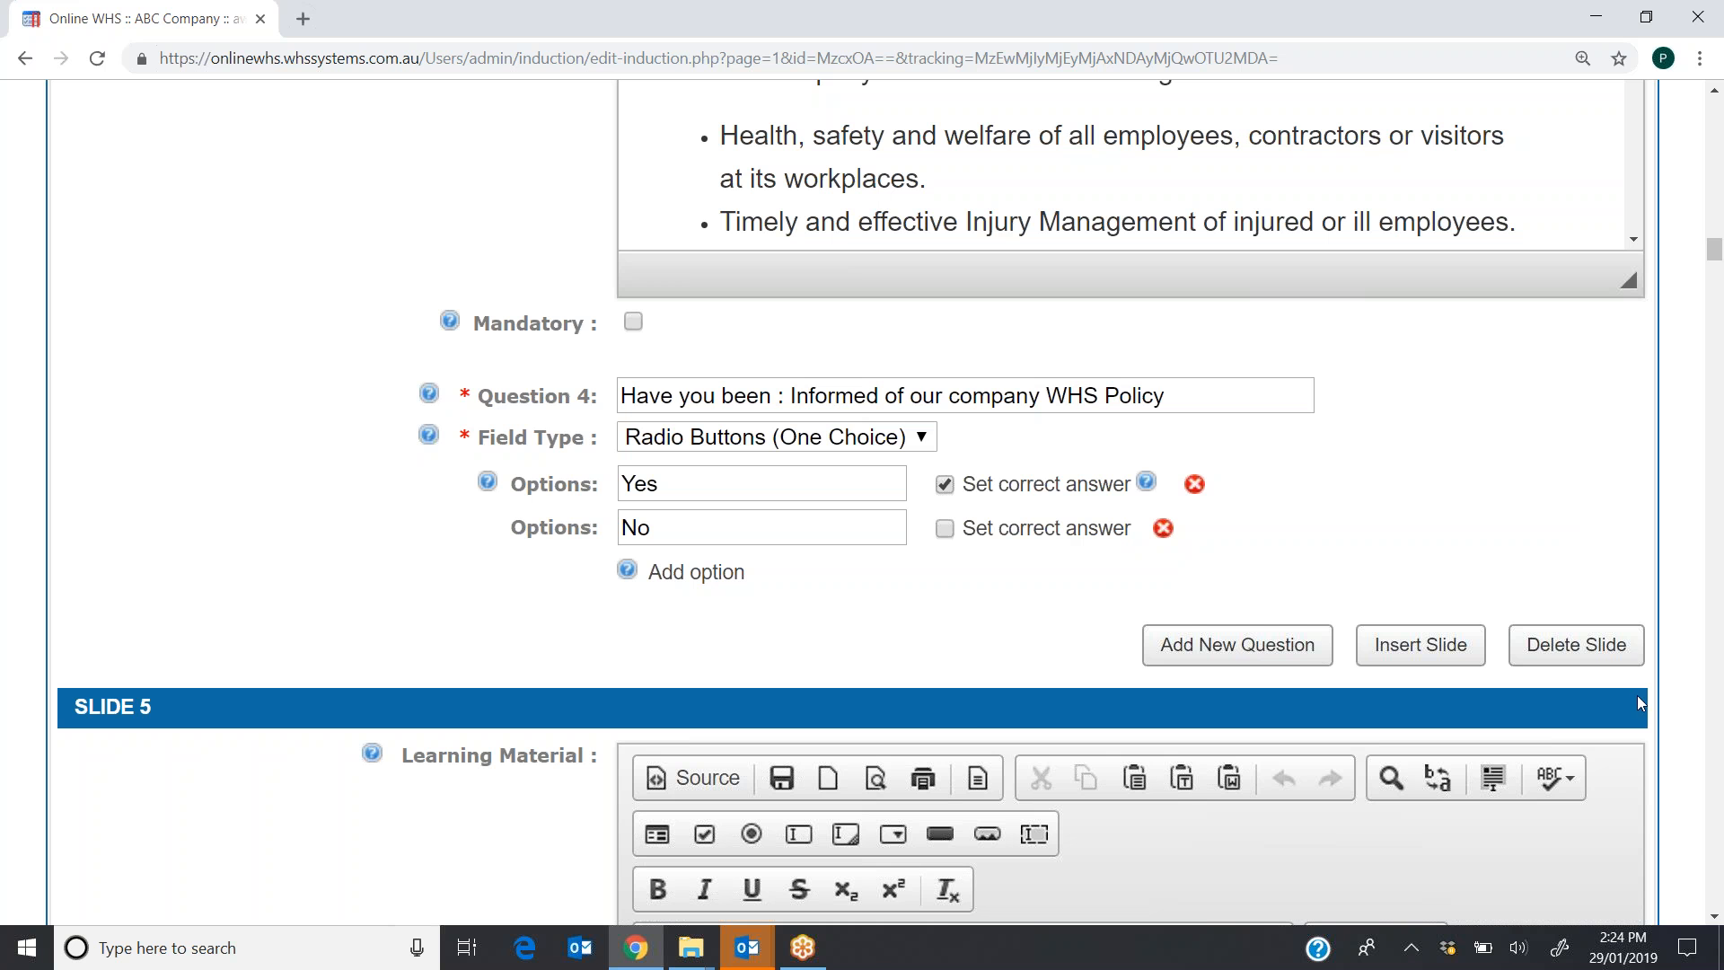
pyautogui.scroll(-15, 1695, 816)
pyautogui.scroll(-2, 1716, 916)
pyautogui.scroll(-9, 1716, 915)
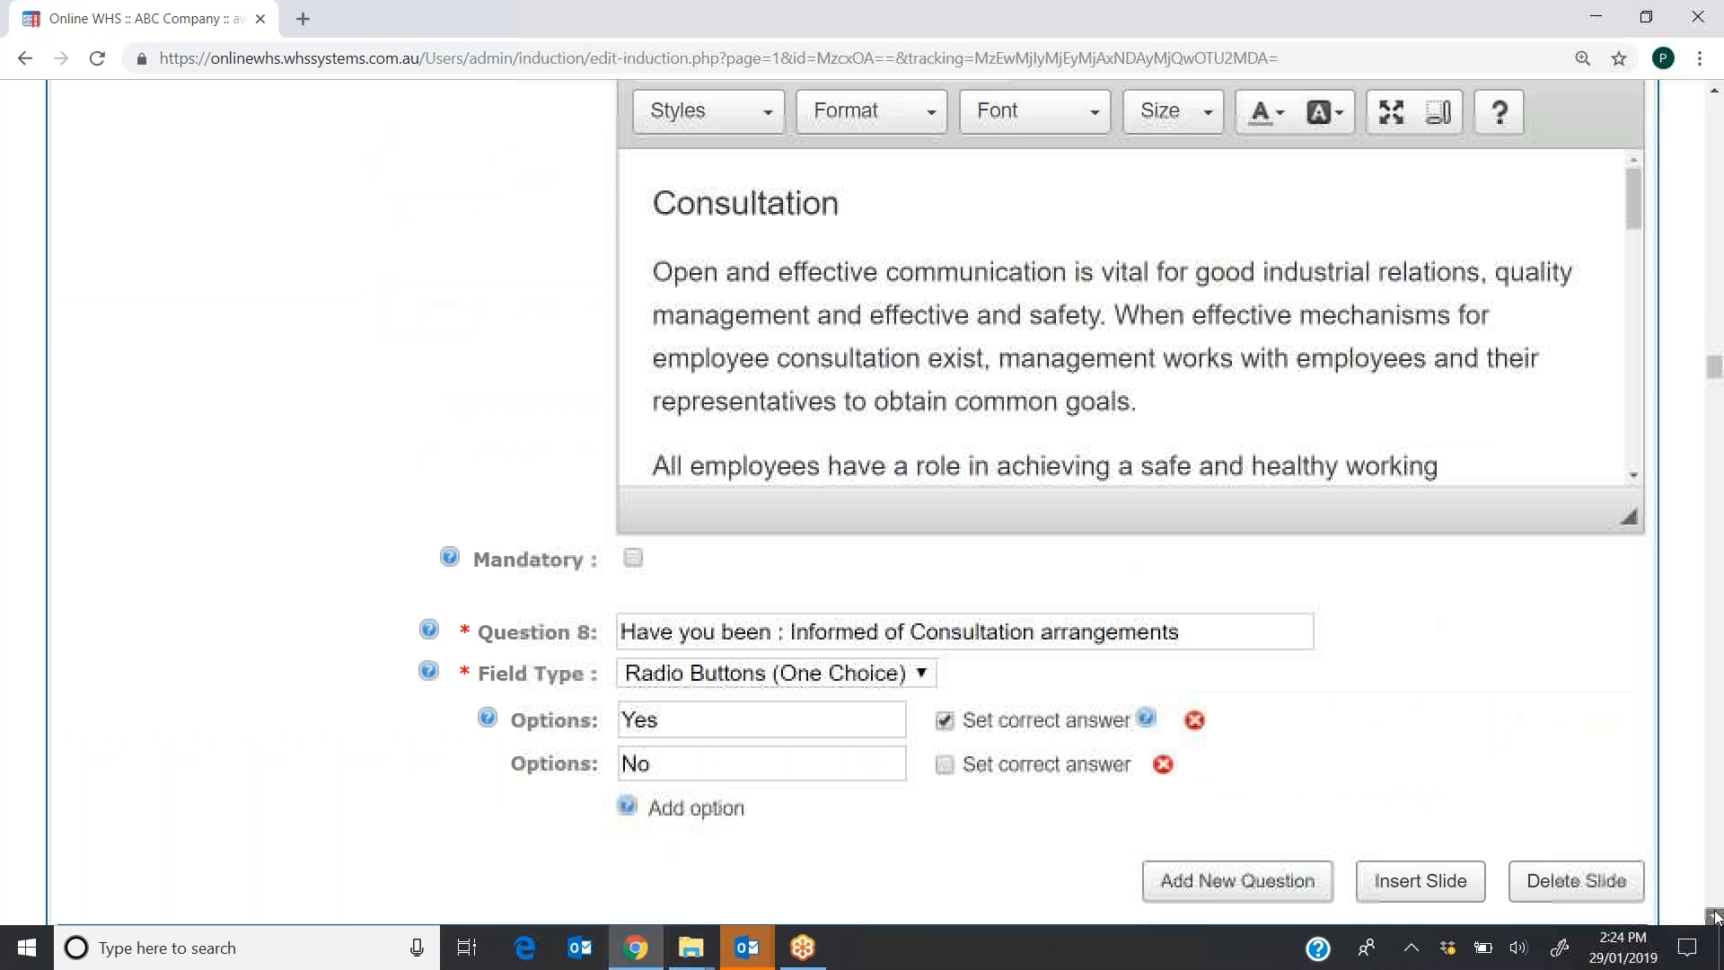
pyautogui.scroll(-9, 1716, 916)
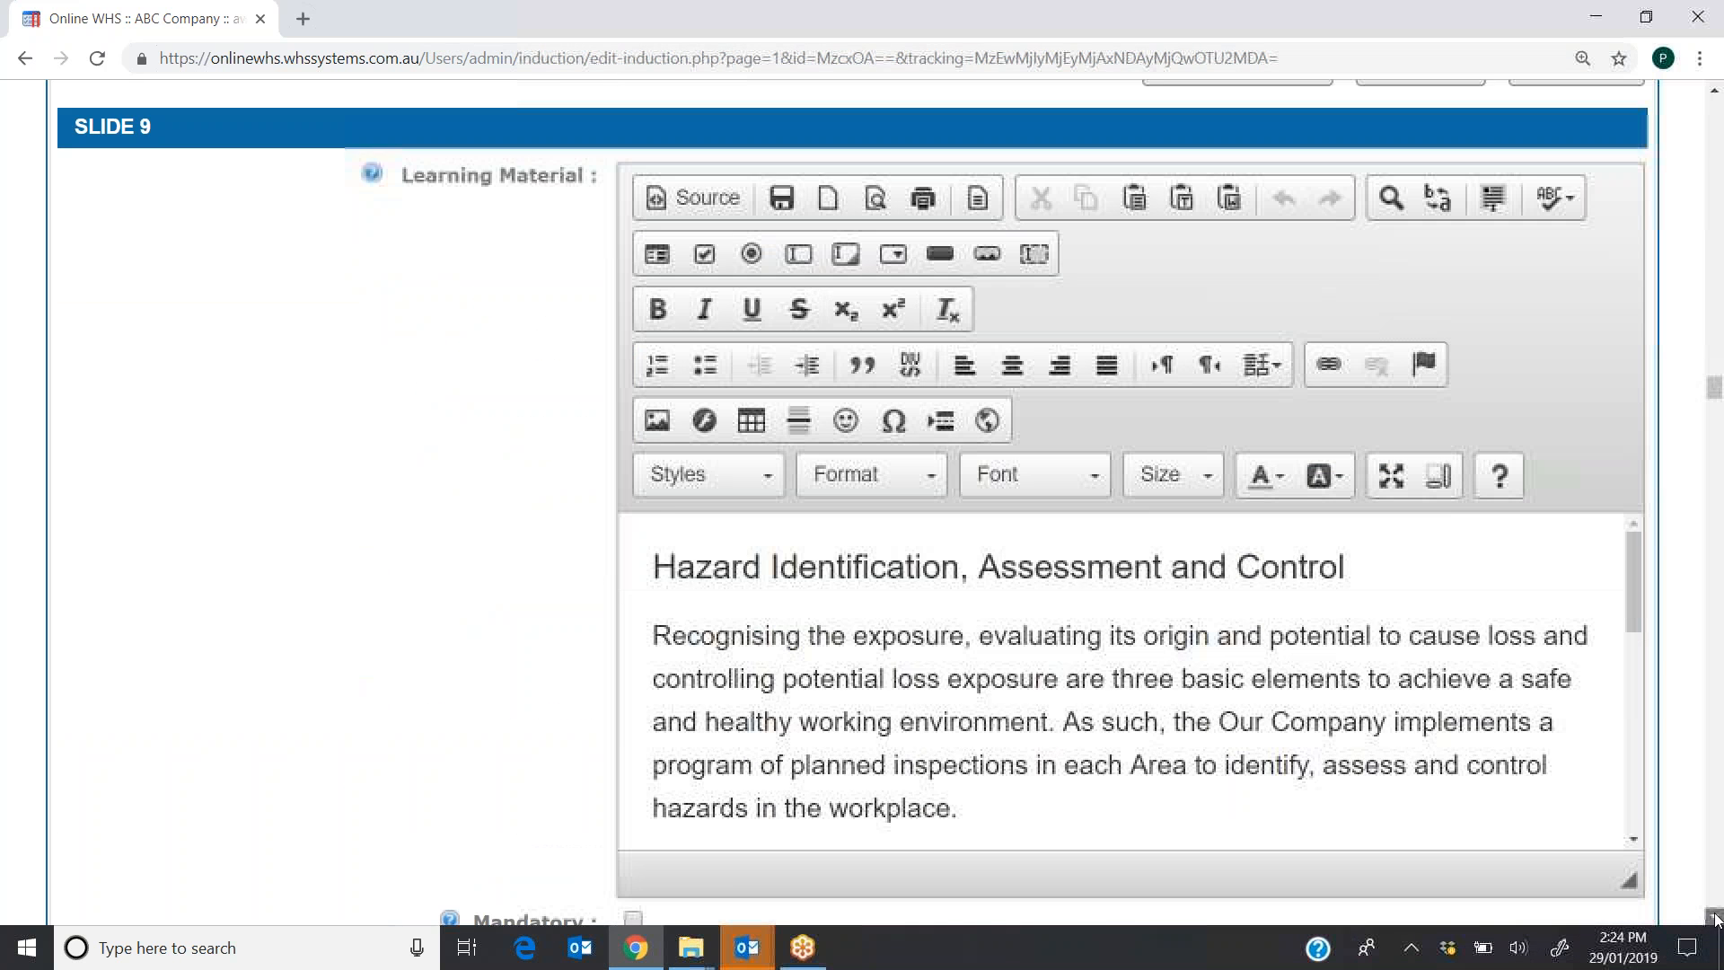
pyautogui.moveTo(1717, 391); pyautogui.dragTo(1718, 509)
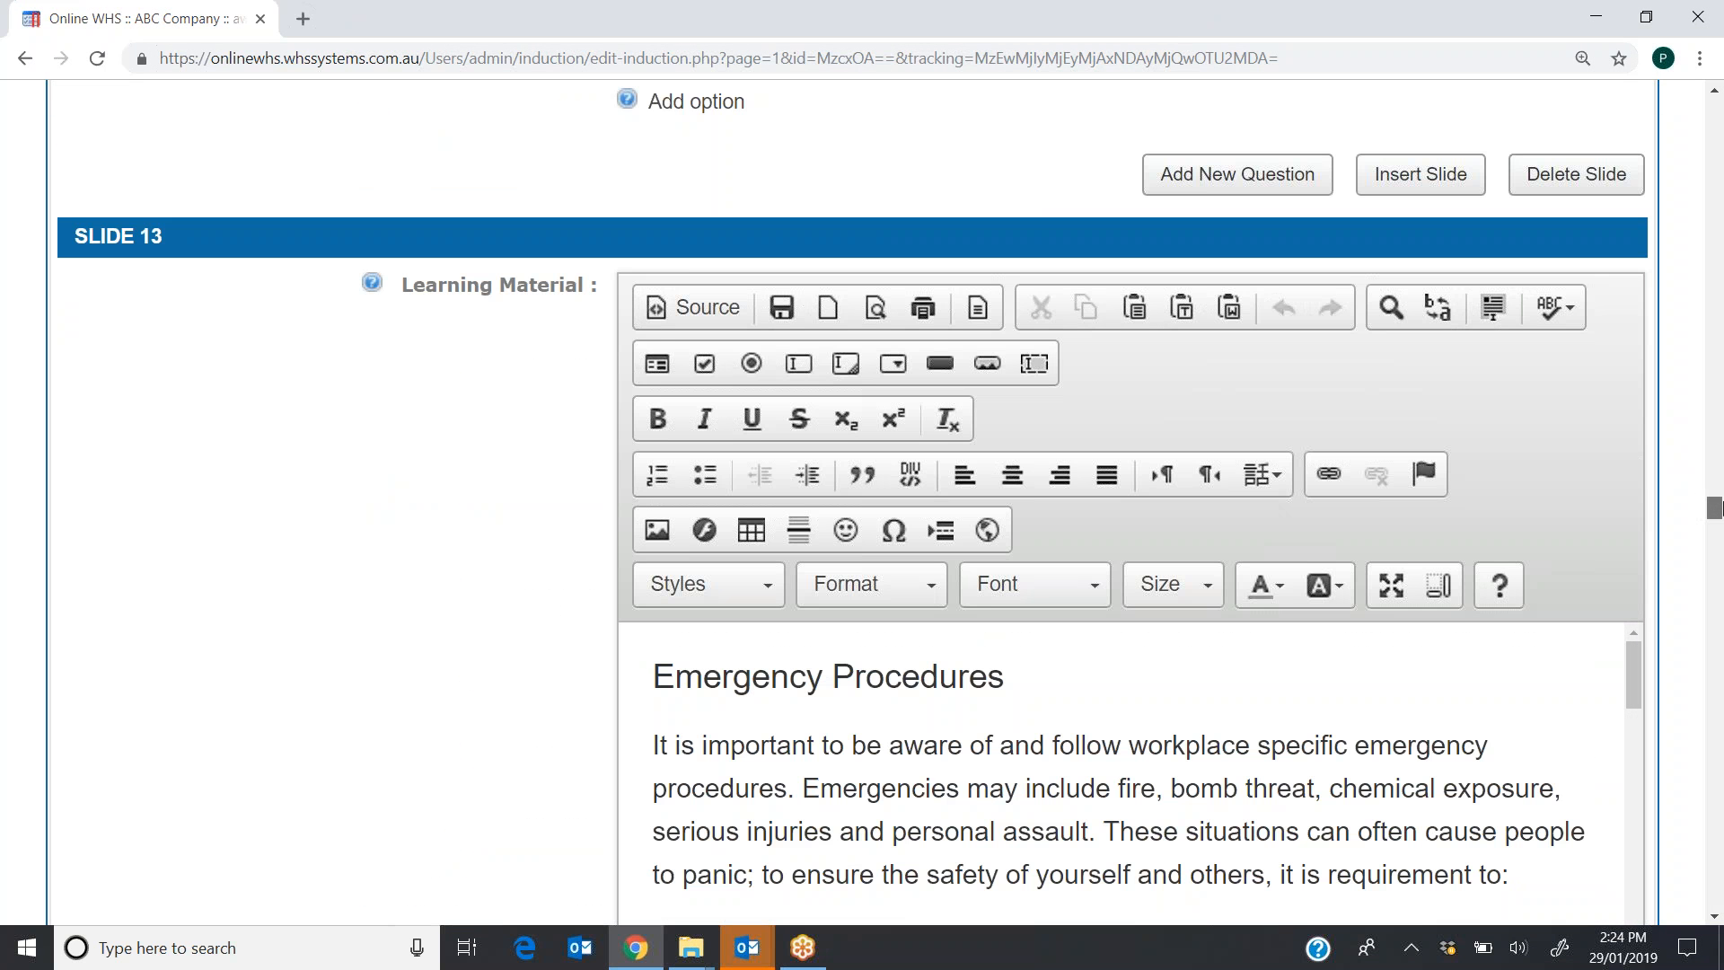
pyautogui.scroll(-2, 1717, 508)
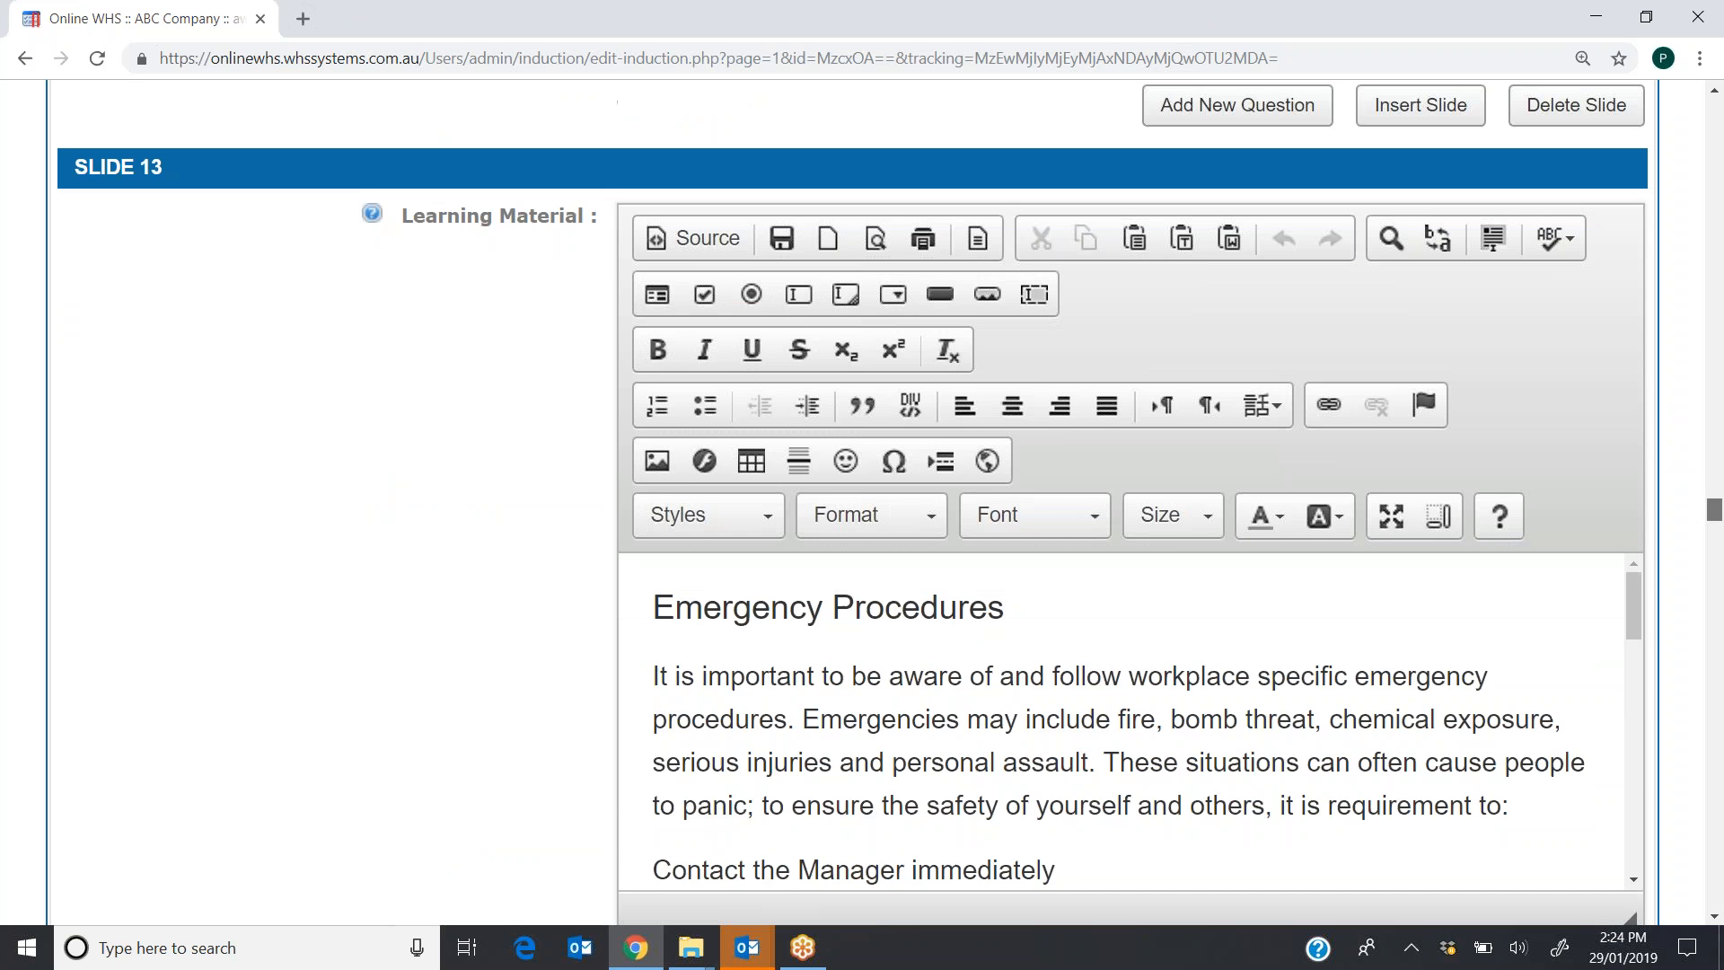
pyautogui.moveTo(1632, 480); pyautogui.dragTo(1630, 711)
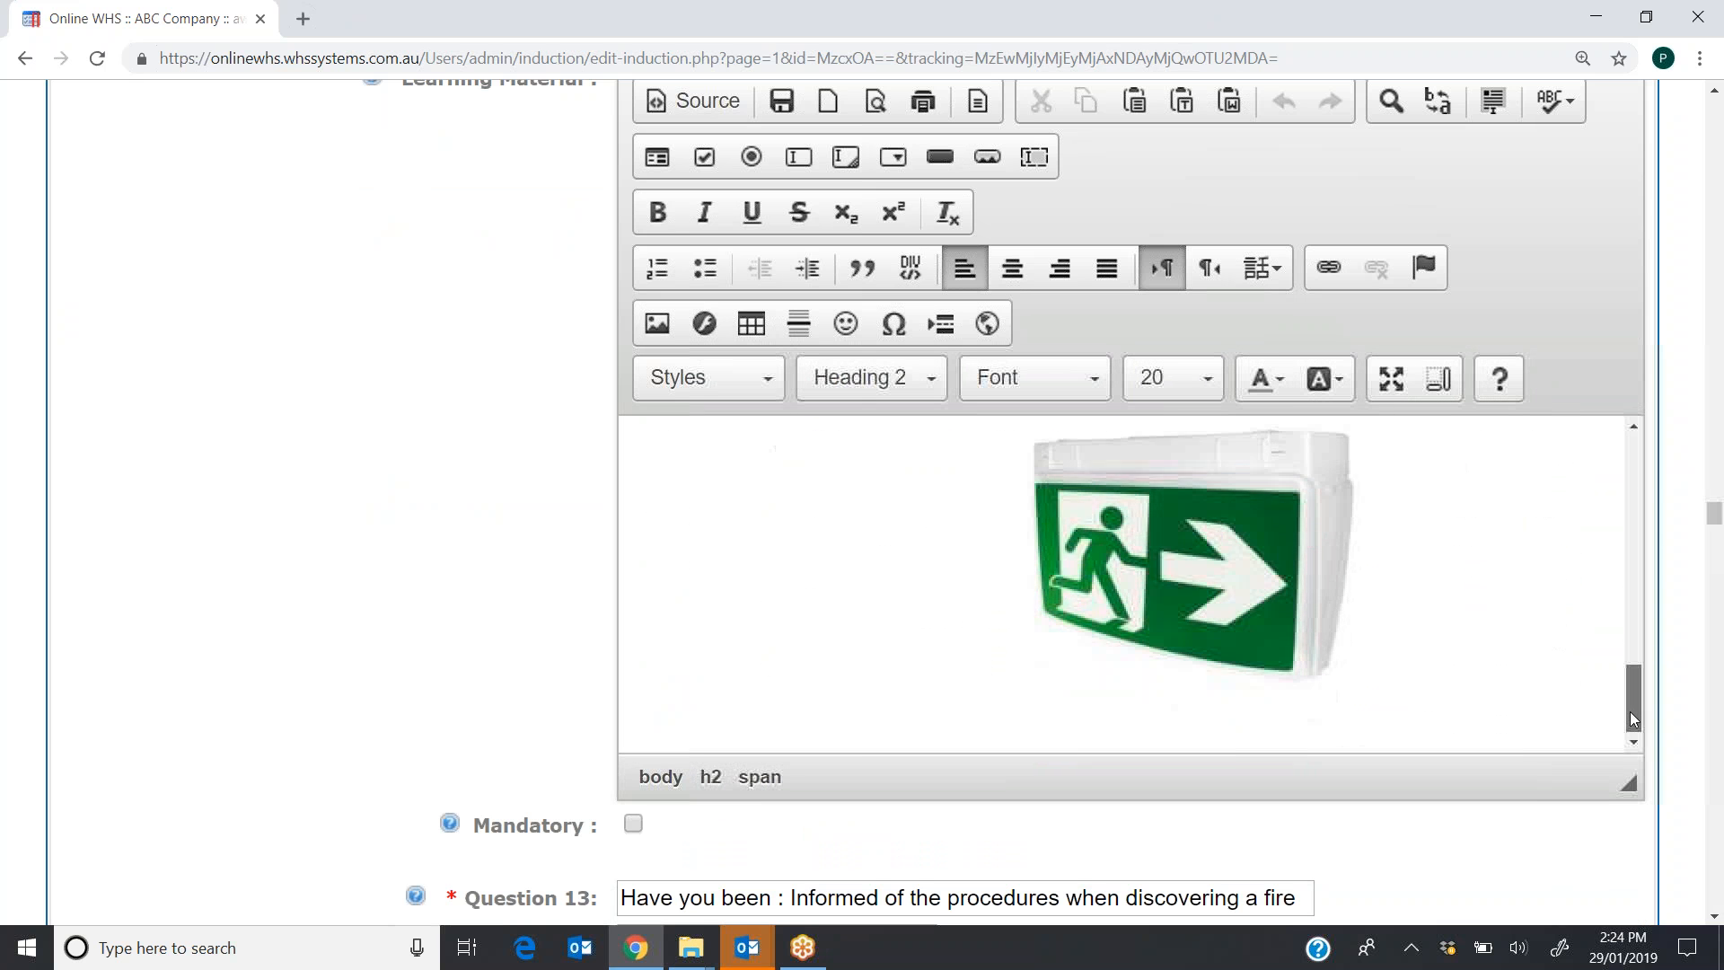
# - Examine the Standard Fire Orders learning material and its question on slide 14
pyautogui.moveTo(1715, 525); pyautogui.dragTo(1721, 563)
pyautogui.moveTo(1640, 264); pyautogui.dragTo(1654, 363)
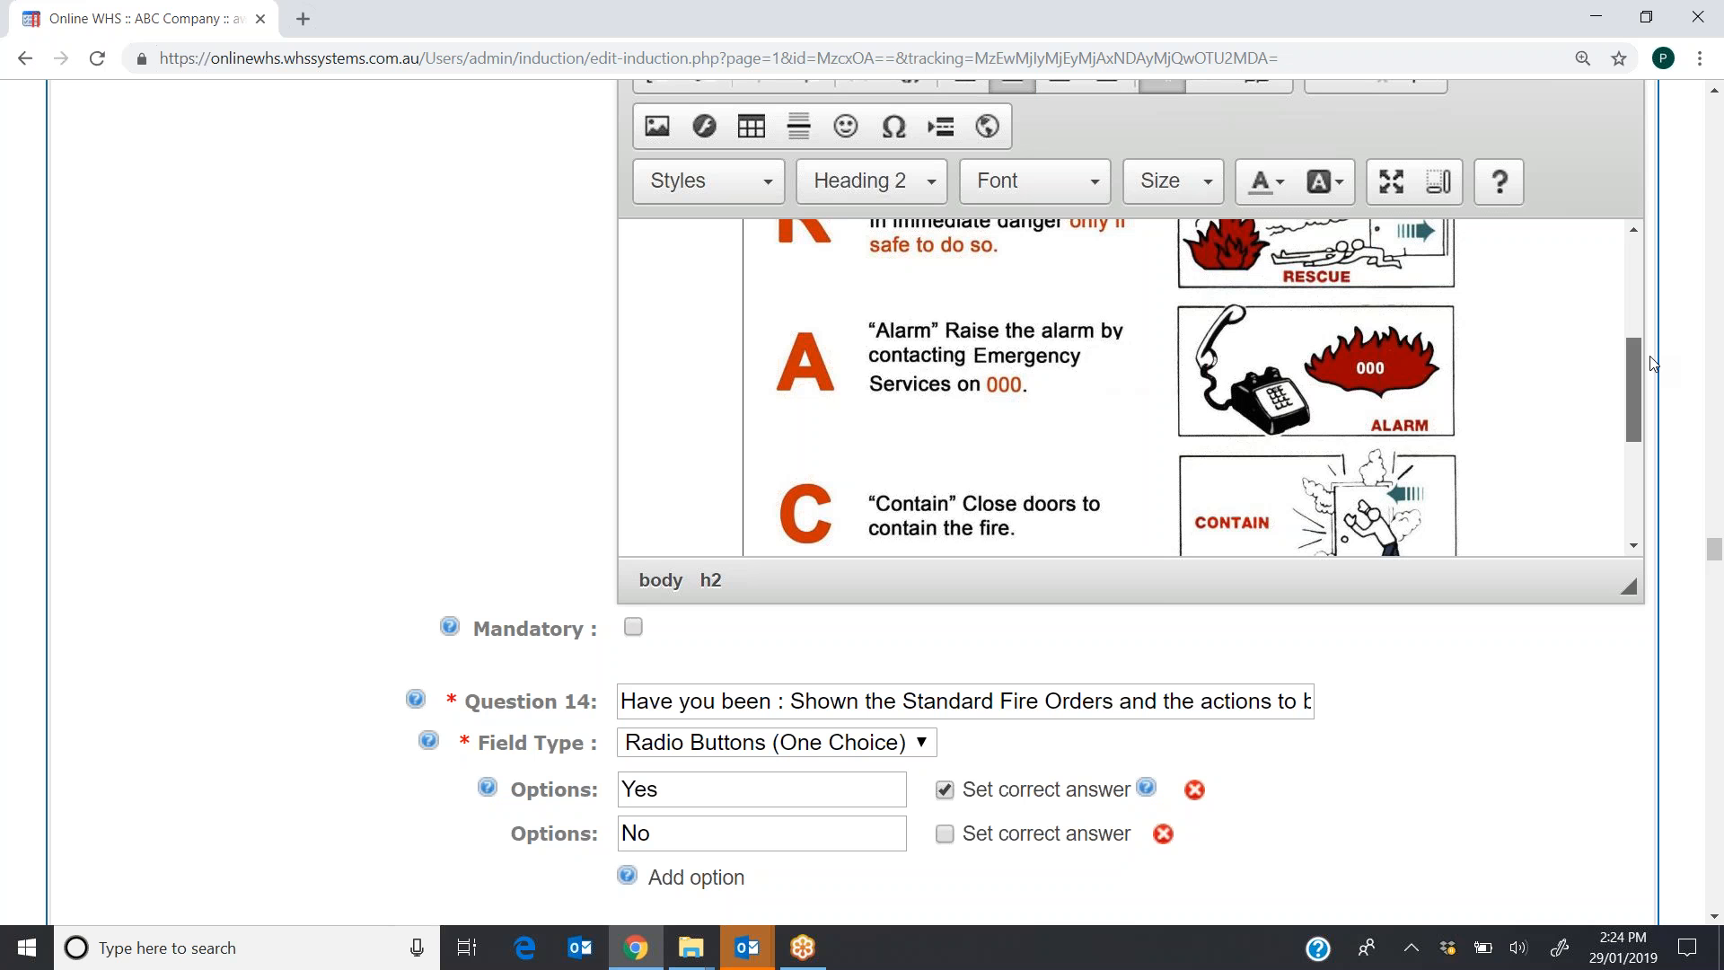
pyautogui.moveTo(1634, 361); pyautogui.dragTo(1634, 285)
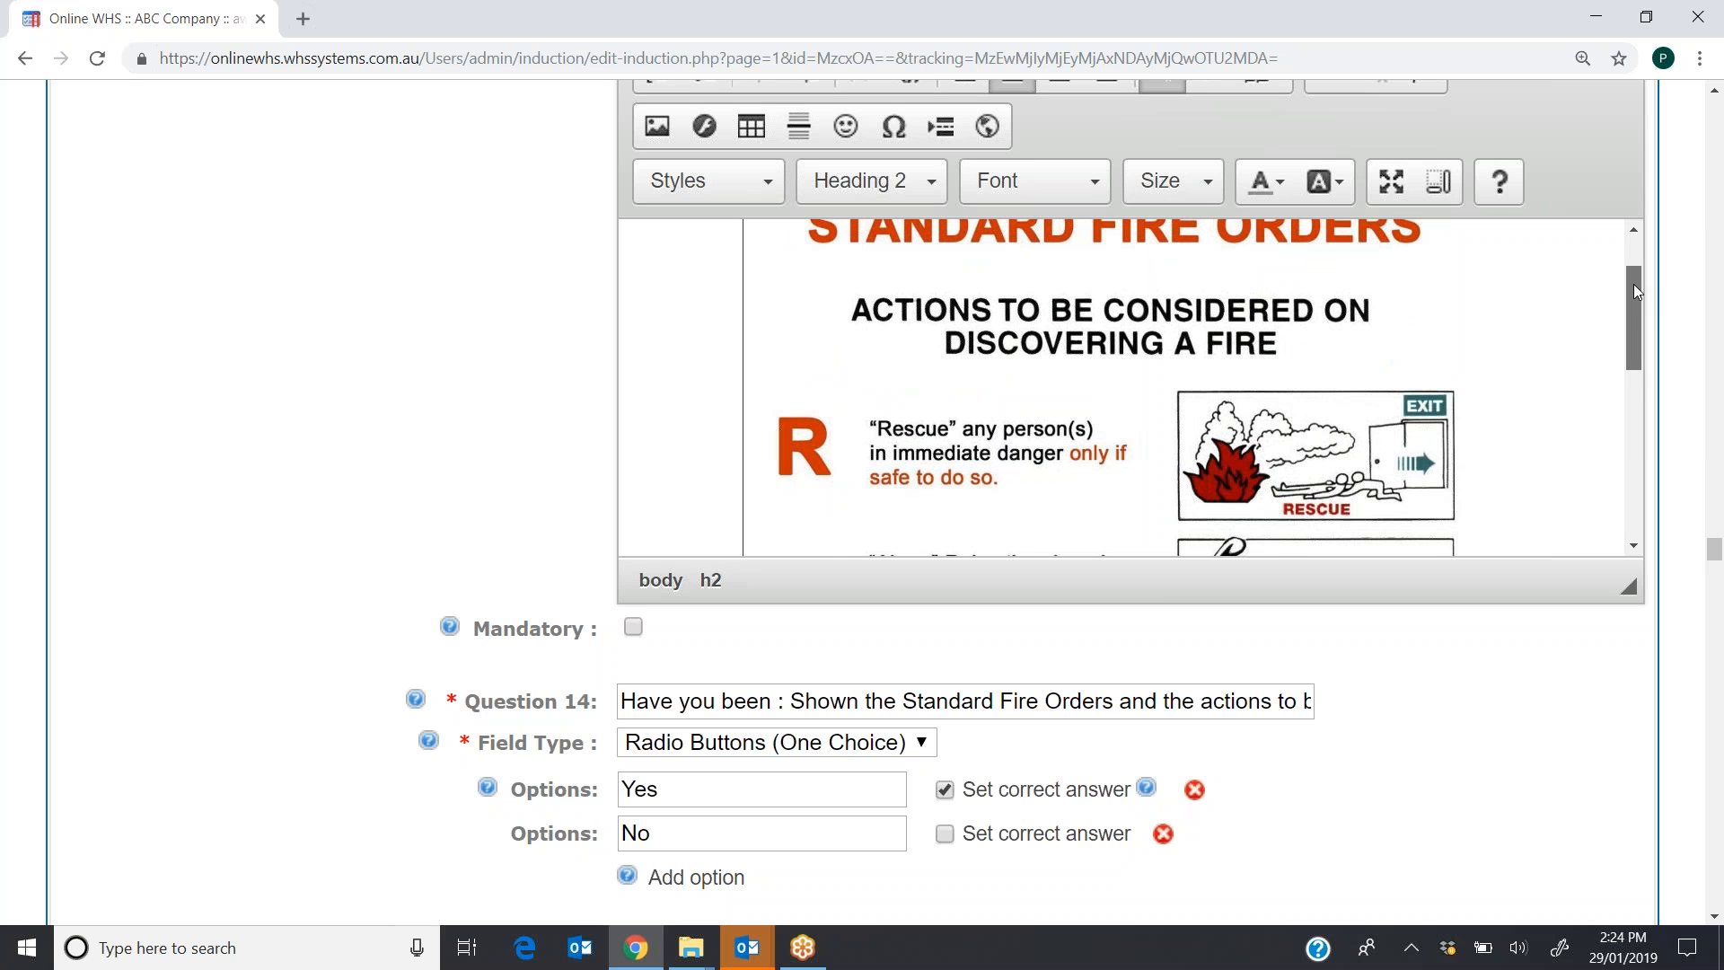
pyautogui.moveTo(1633, 284); pyautogui.dragTo(1626, 306)
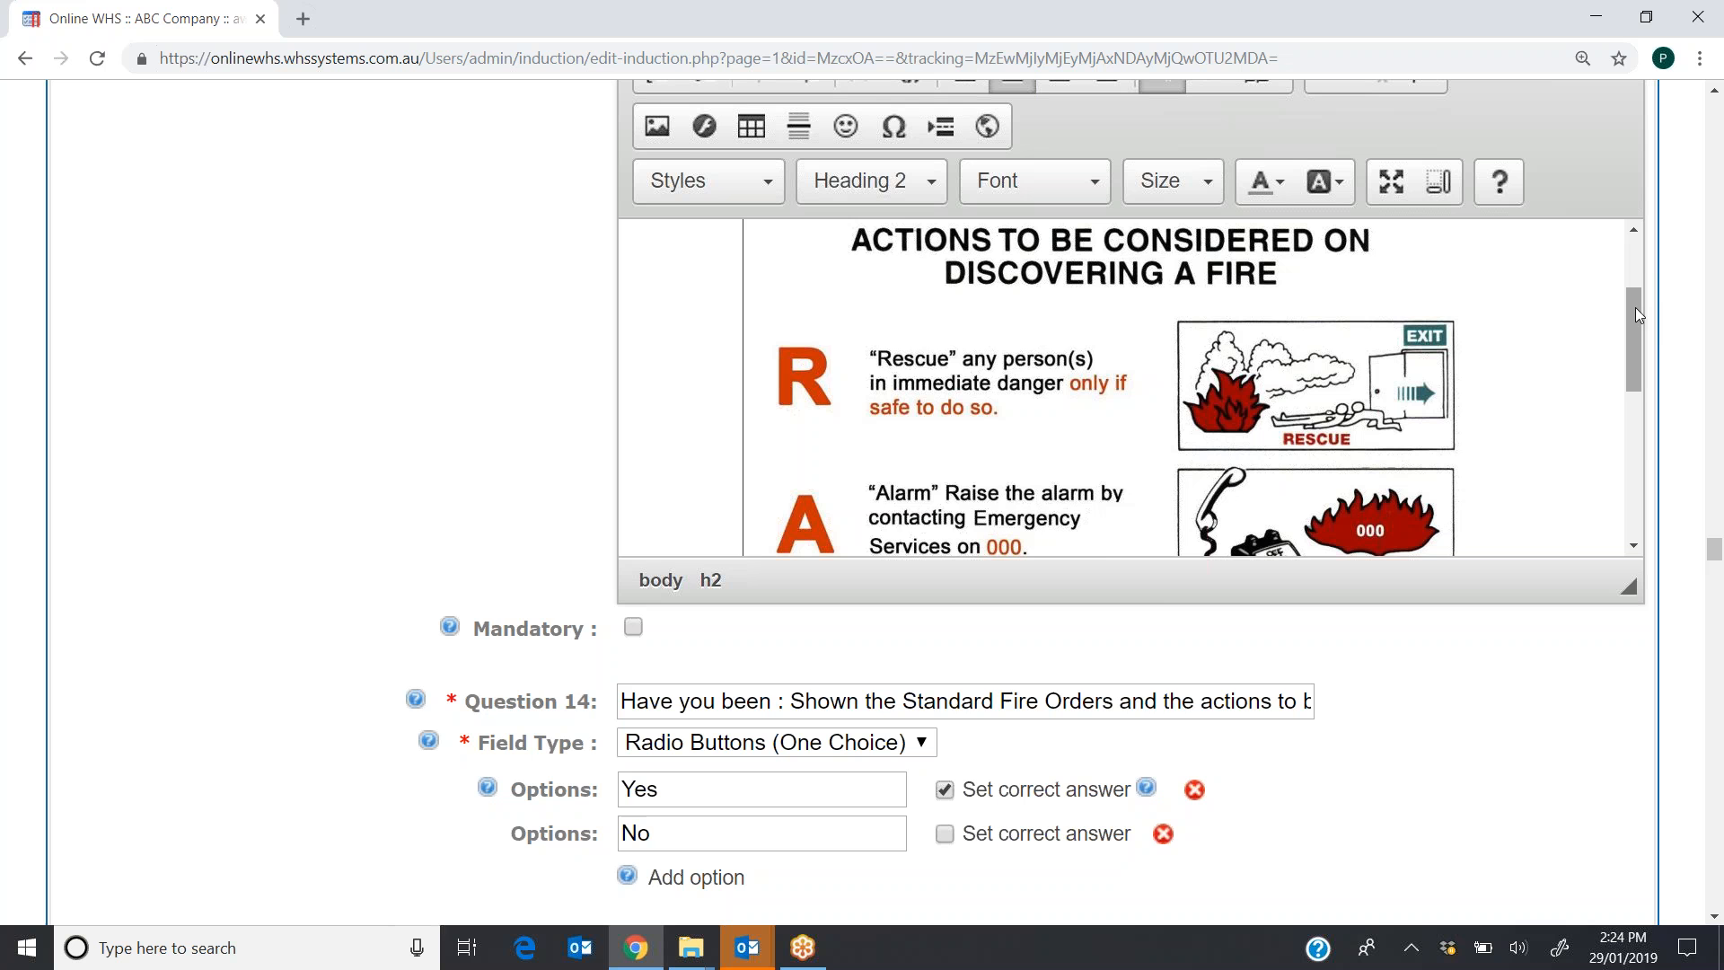
# - Review slide 15 on emergency personnel and slide 16 on emergency evacuation routes, including their questions
pyautogui.moveTo(1715, 563); pyautogui.dragTo(1717, 597)
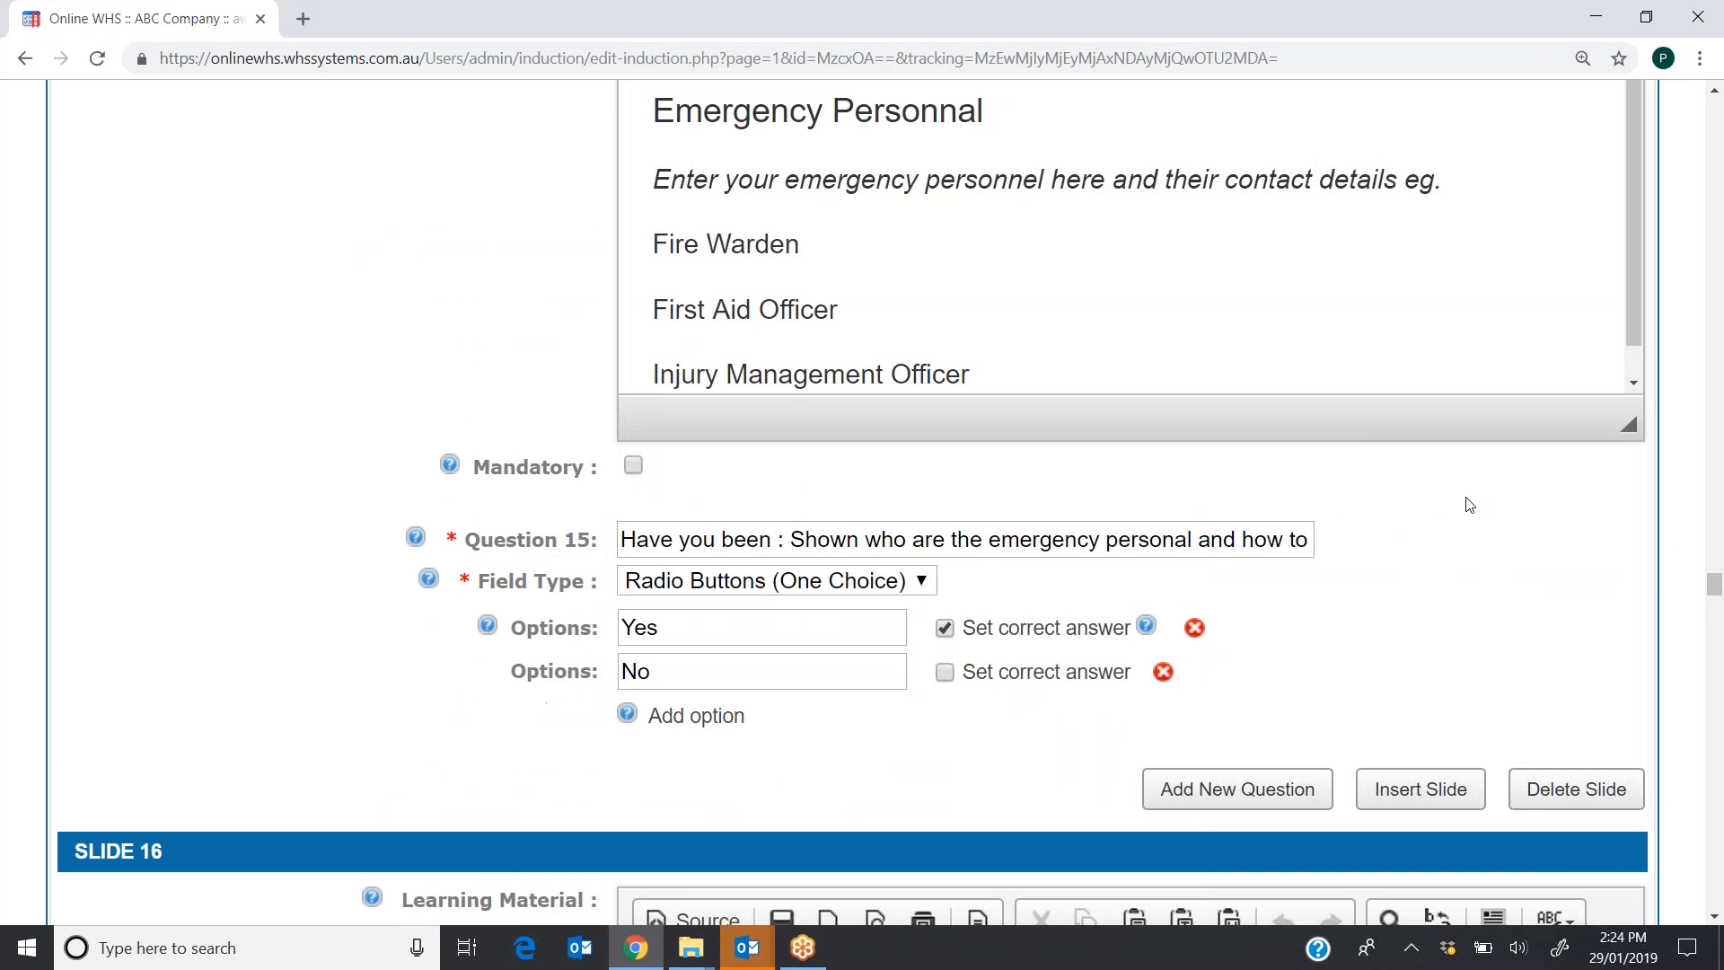
pyautogui.scroll(1, 1715, 590)
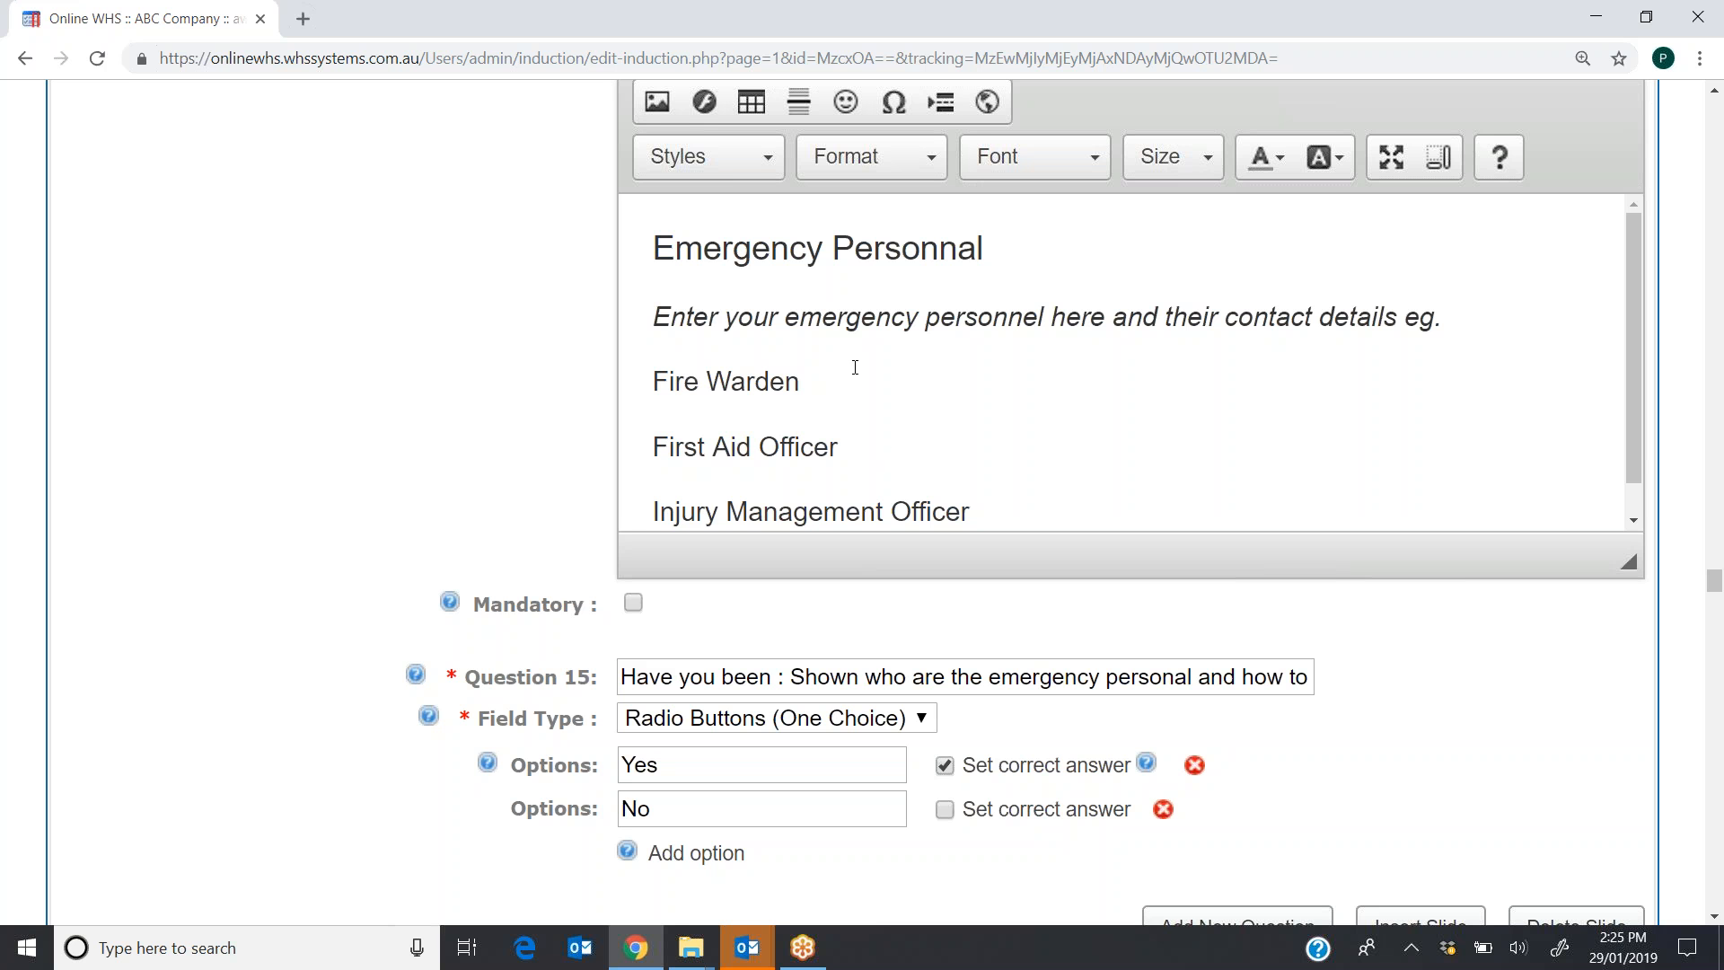
pyautogui.click(1714, 917)
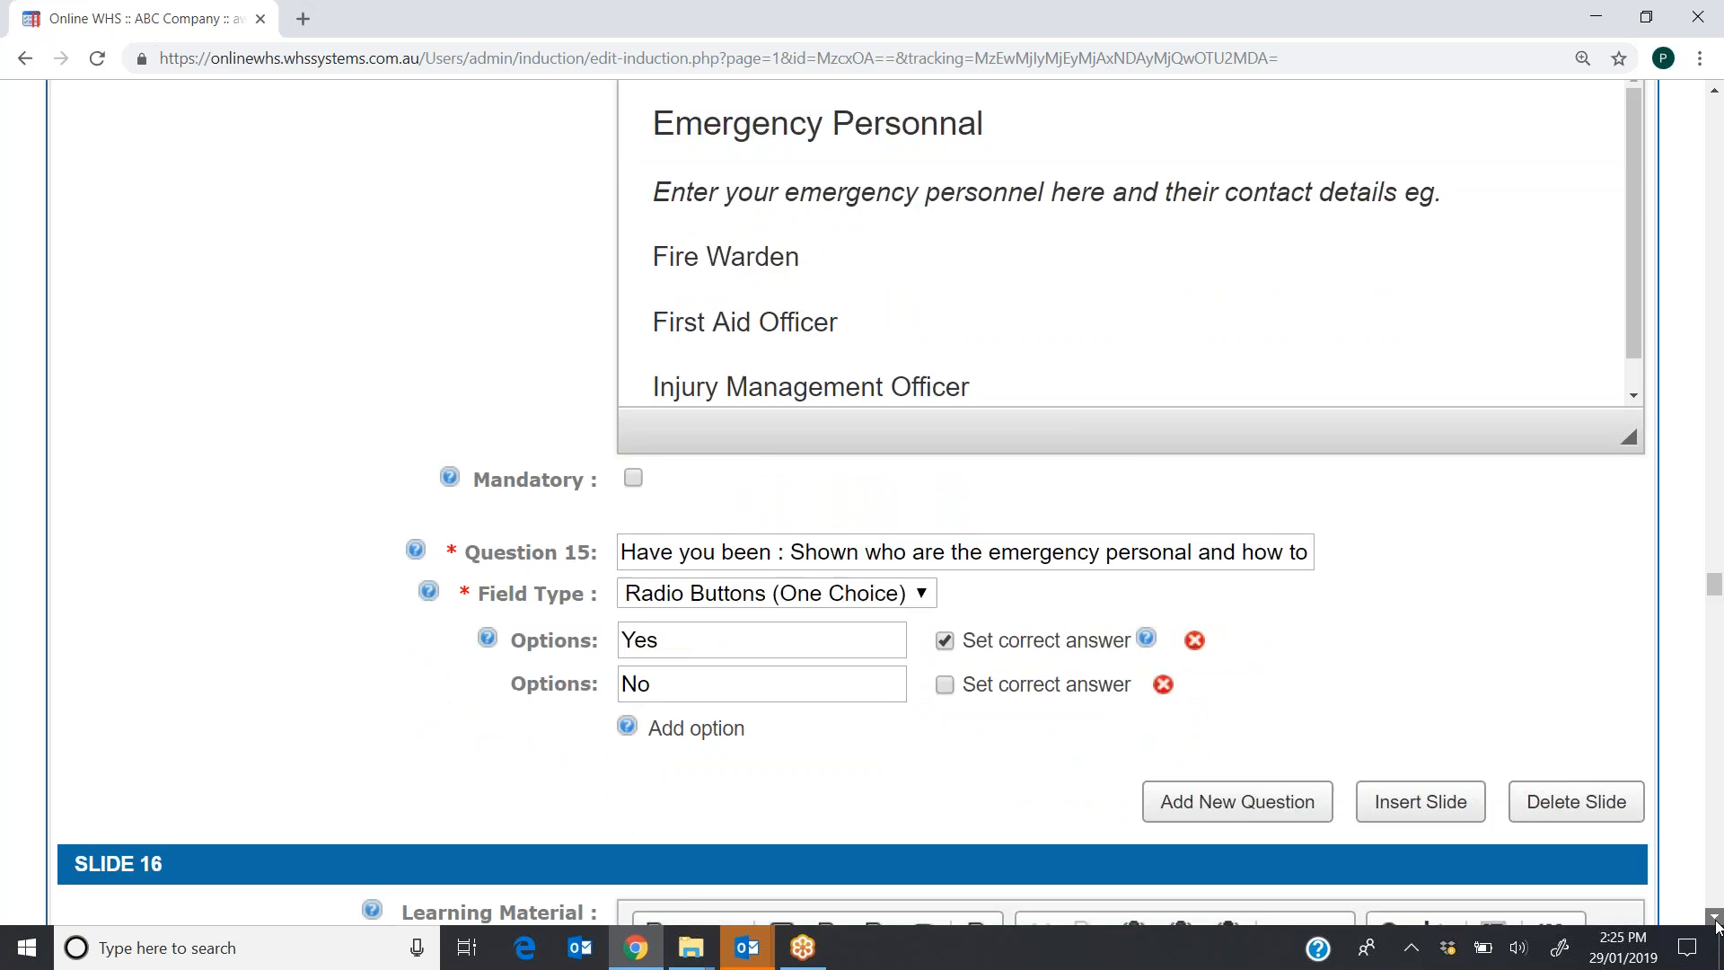
pyautogui.scroll(-10, 1715, 921)
pyautogui.scroll(-1, 1715, 921)
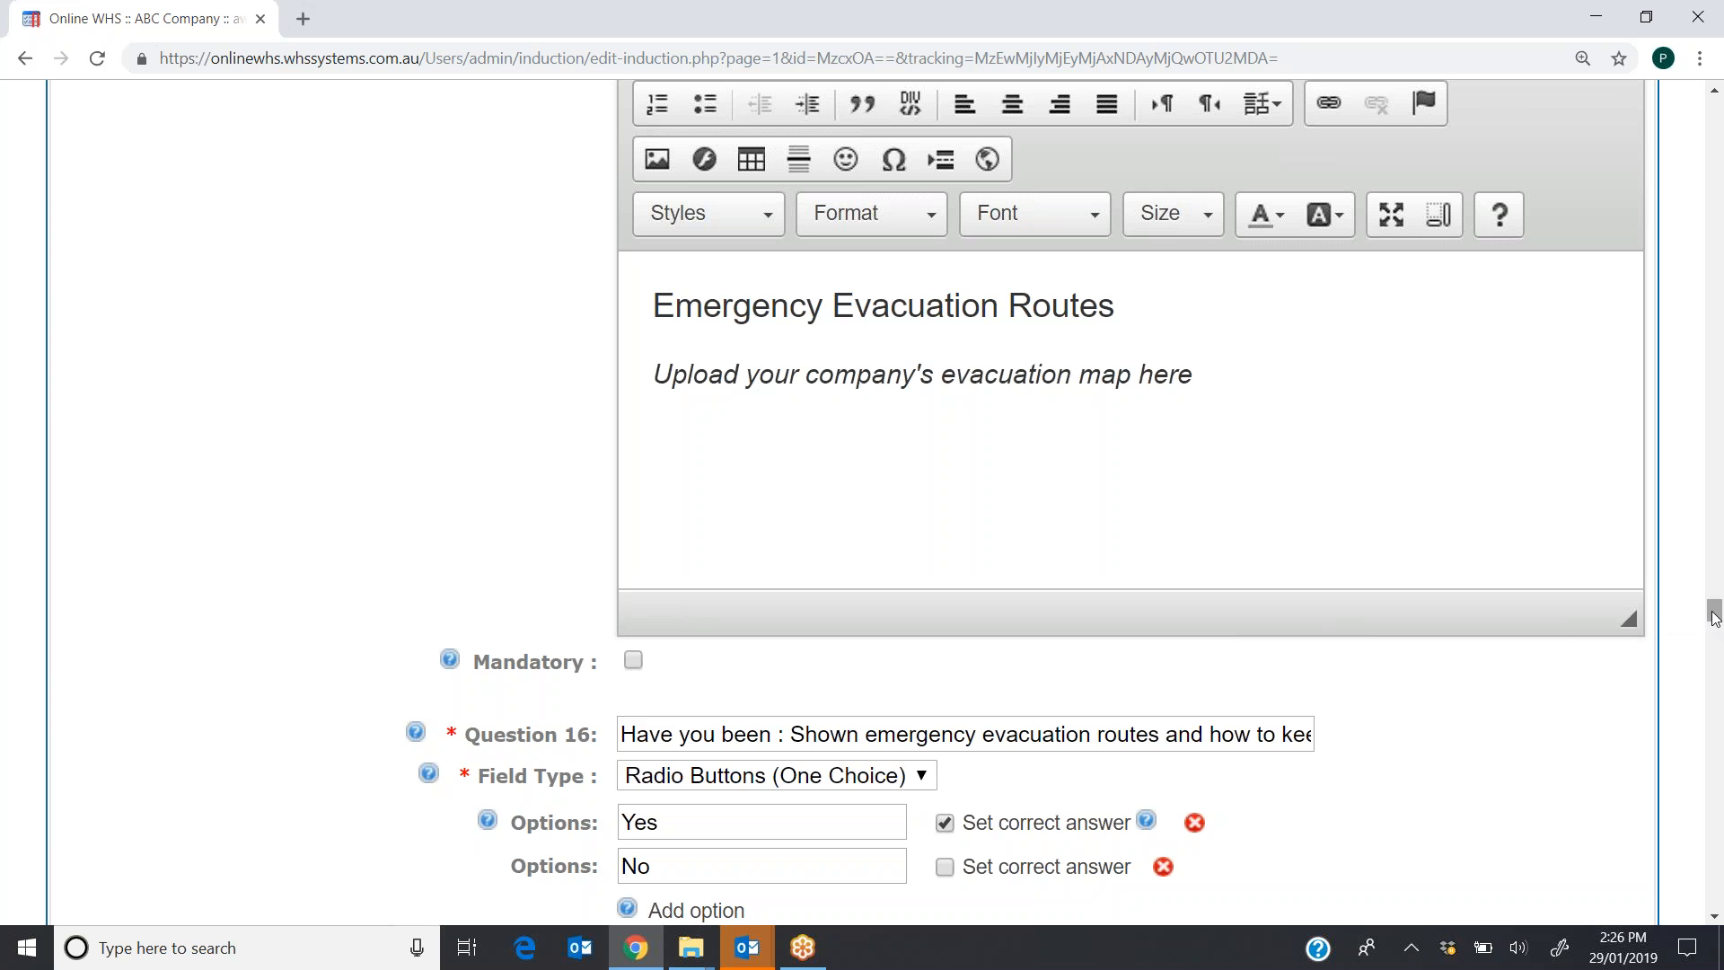
# - Leave the induction for the Quicklinks page, then reopen the Employee Induction's quiz management through the admin dashboard
pyautogui.moveTo(1715, 612); pyautogui.dragTo(1709, 90)
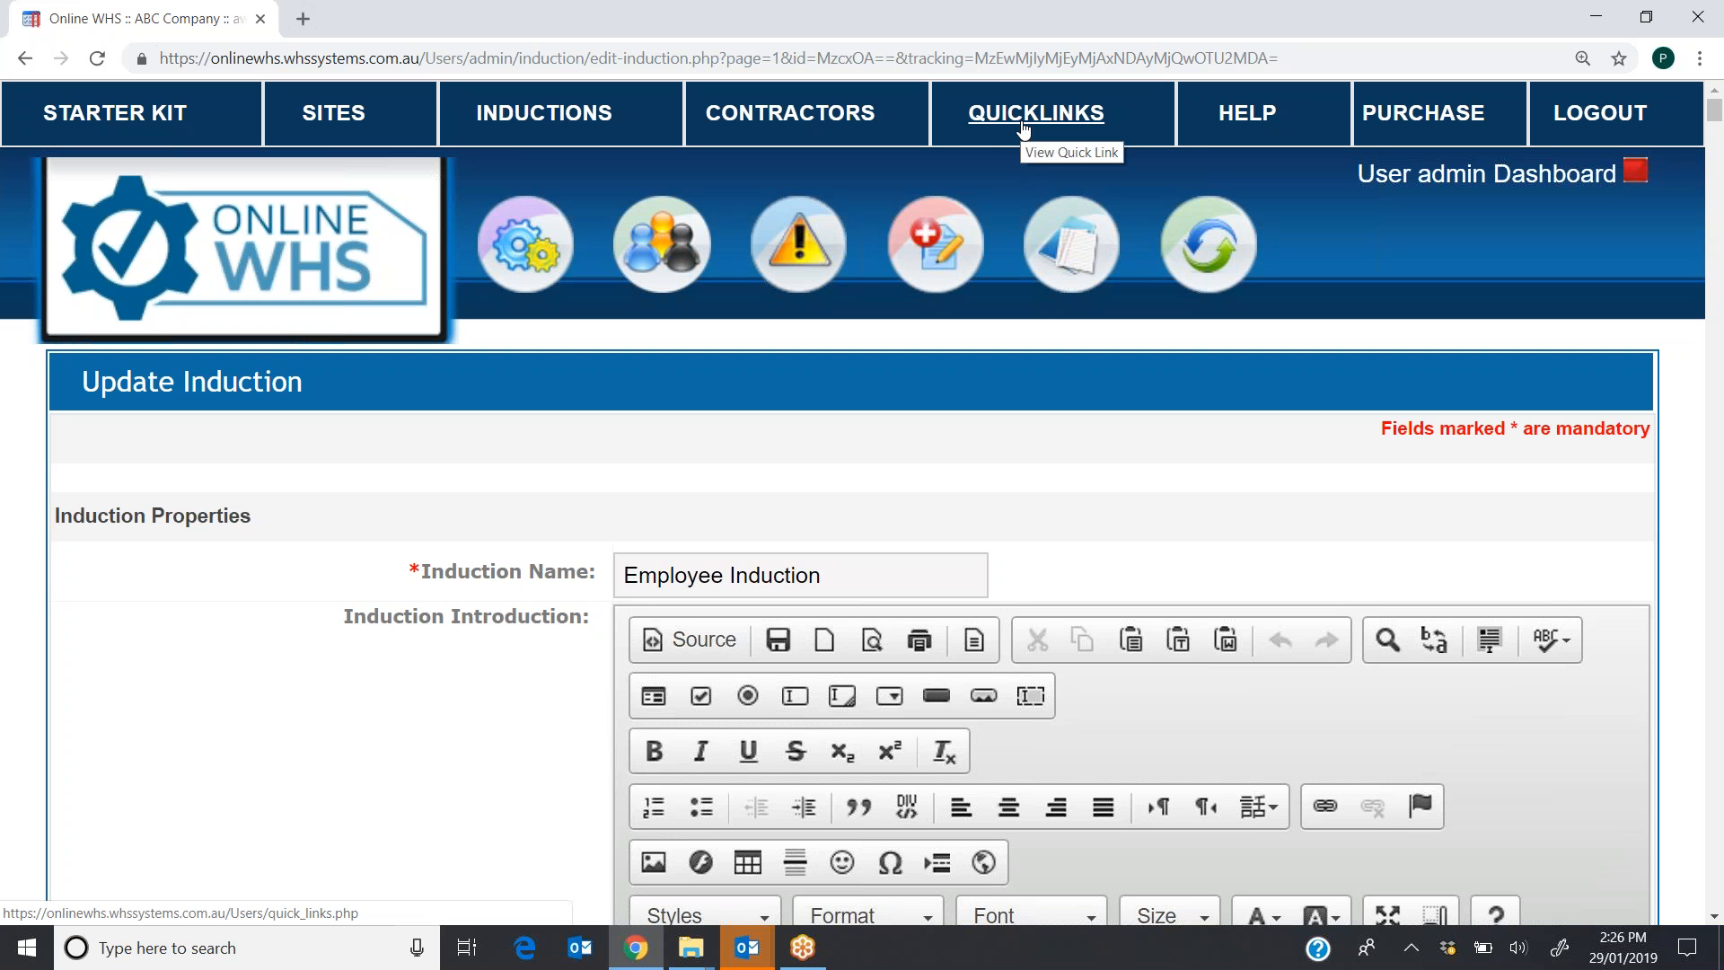
pyautogui.click(1017, 117)
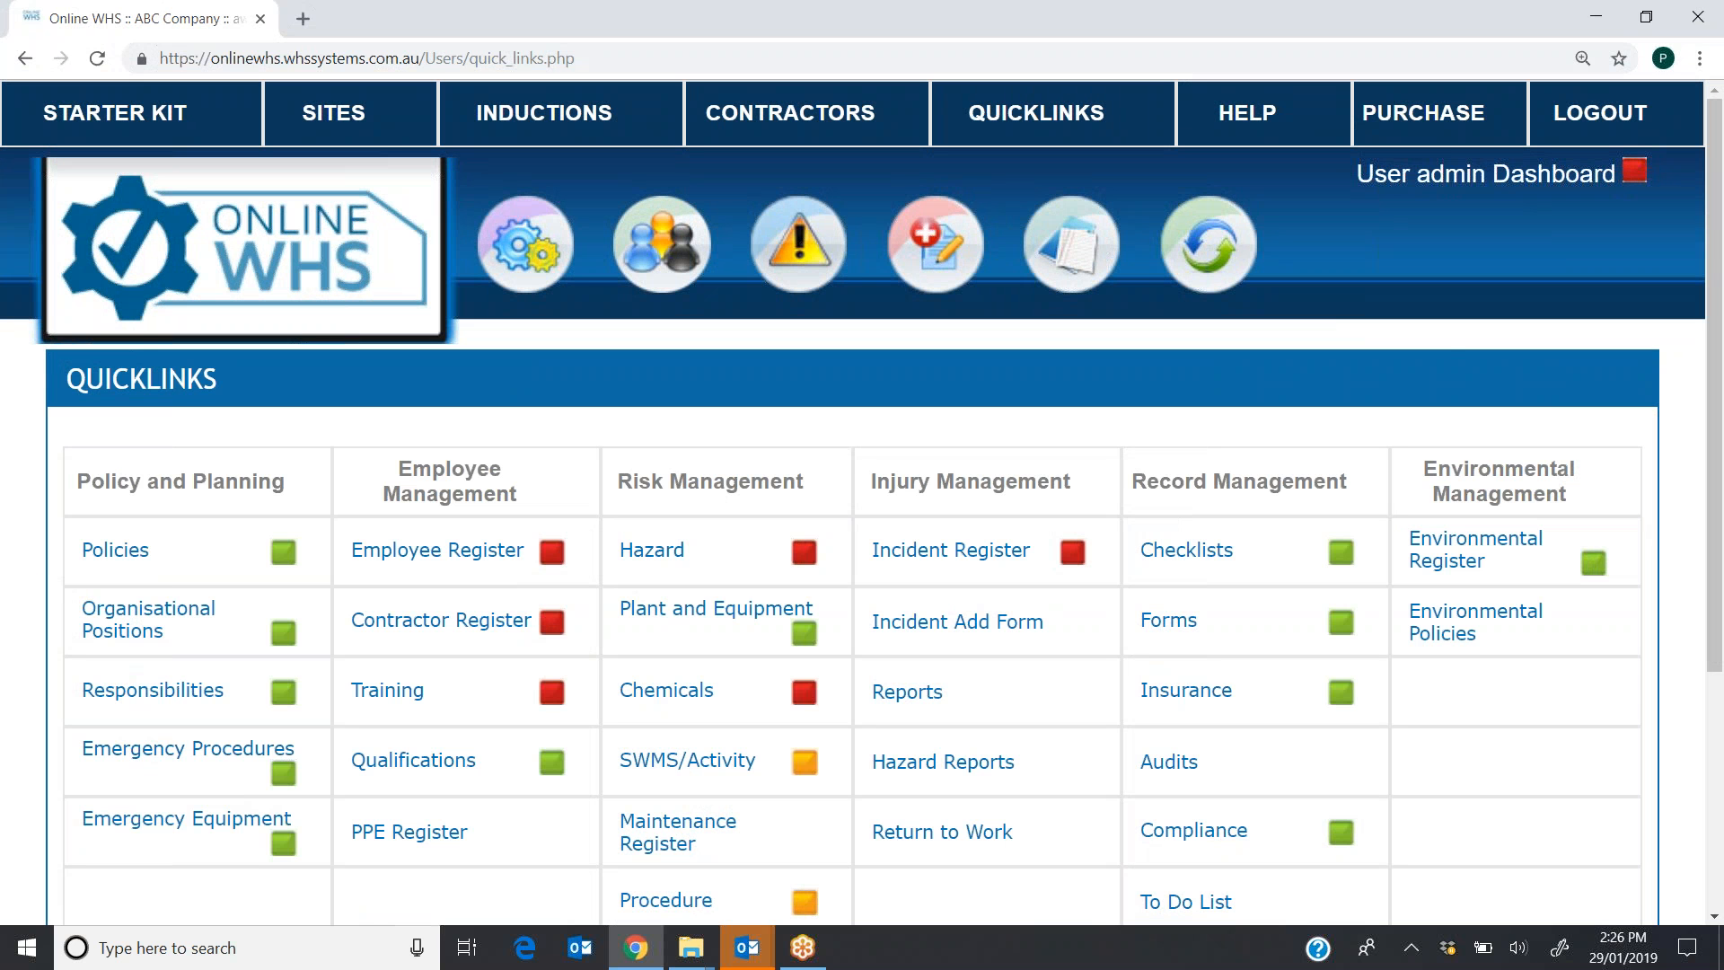
pyautogui.click(1482, 180)
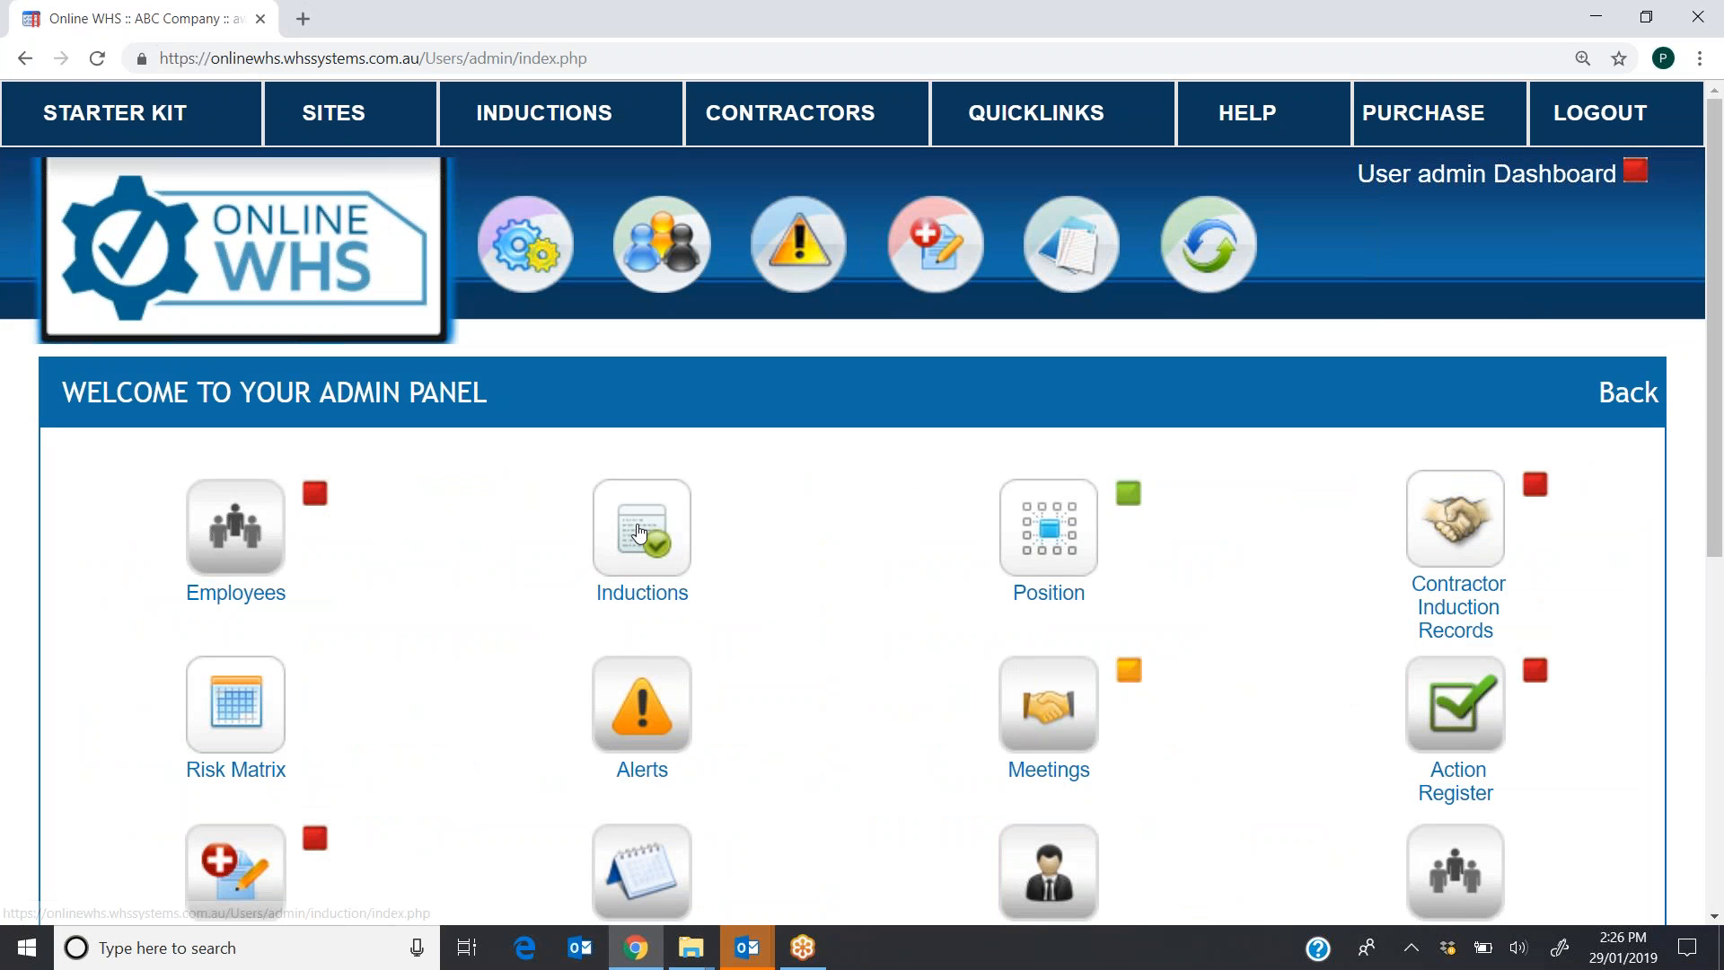
pyautogui.click(639, 532)
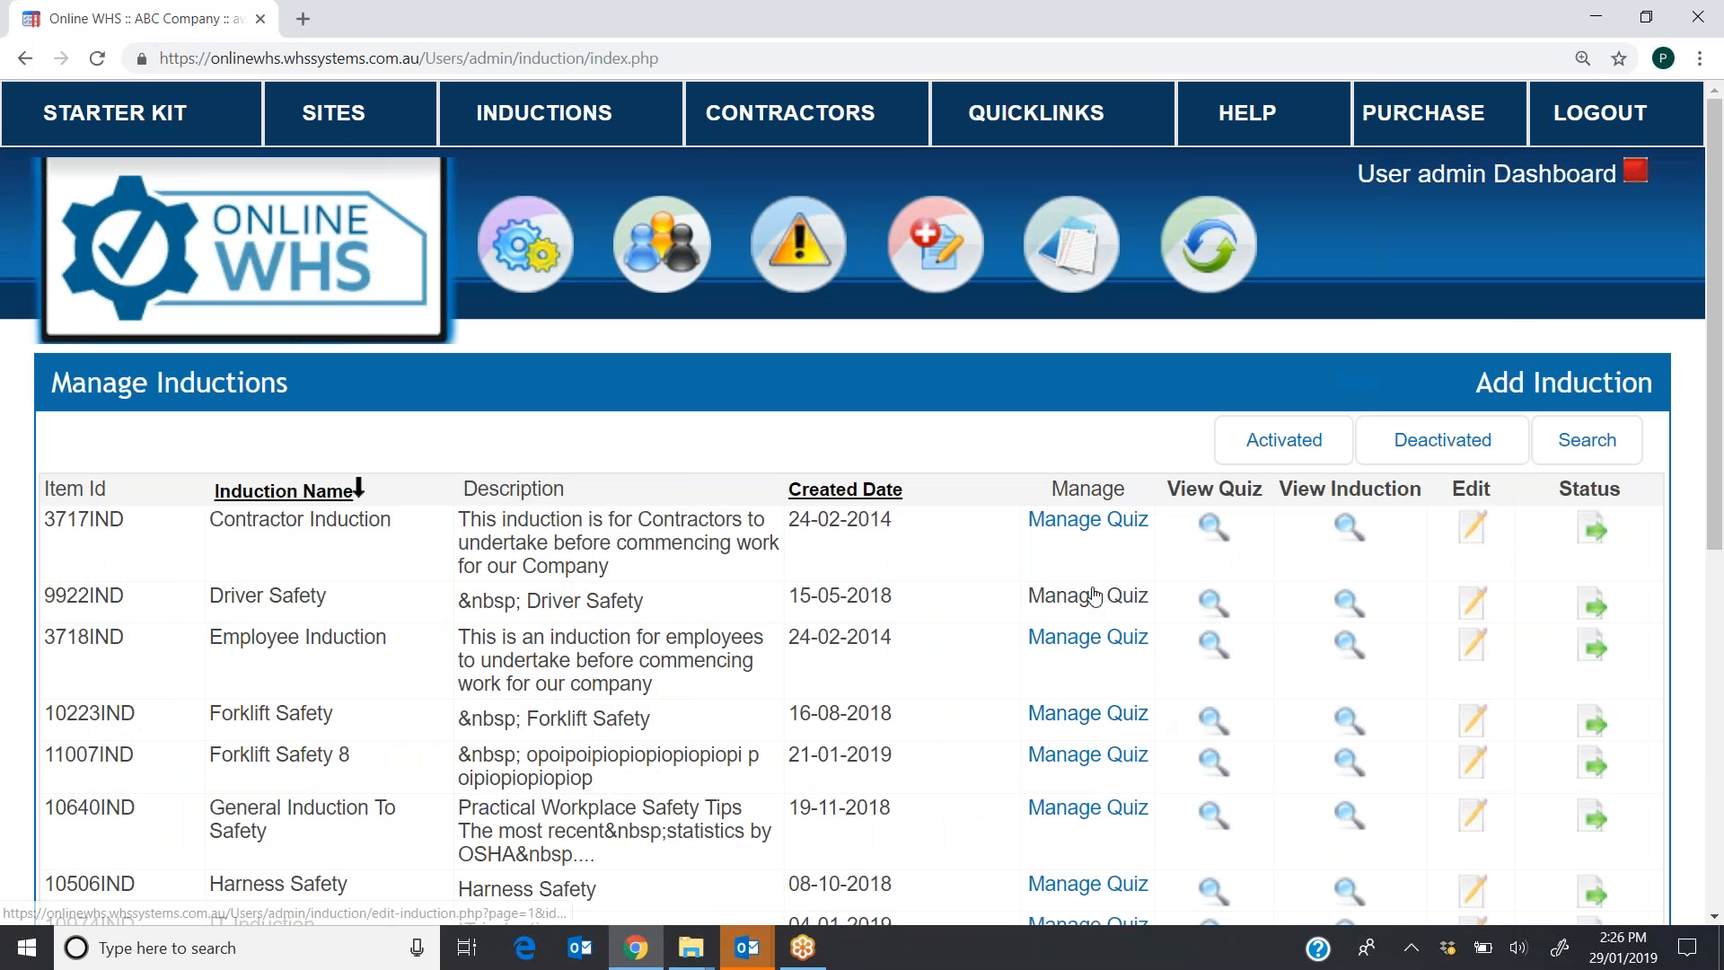
pyautogui.click(1089, 639)
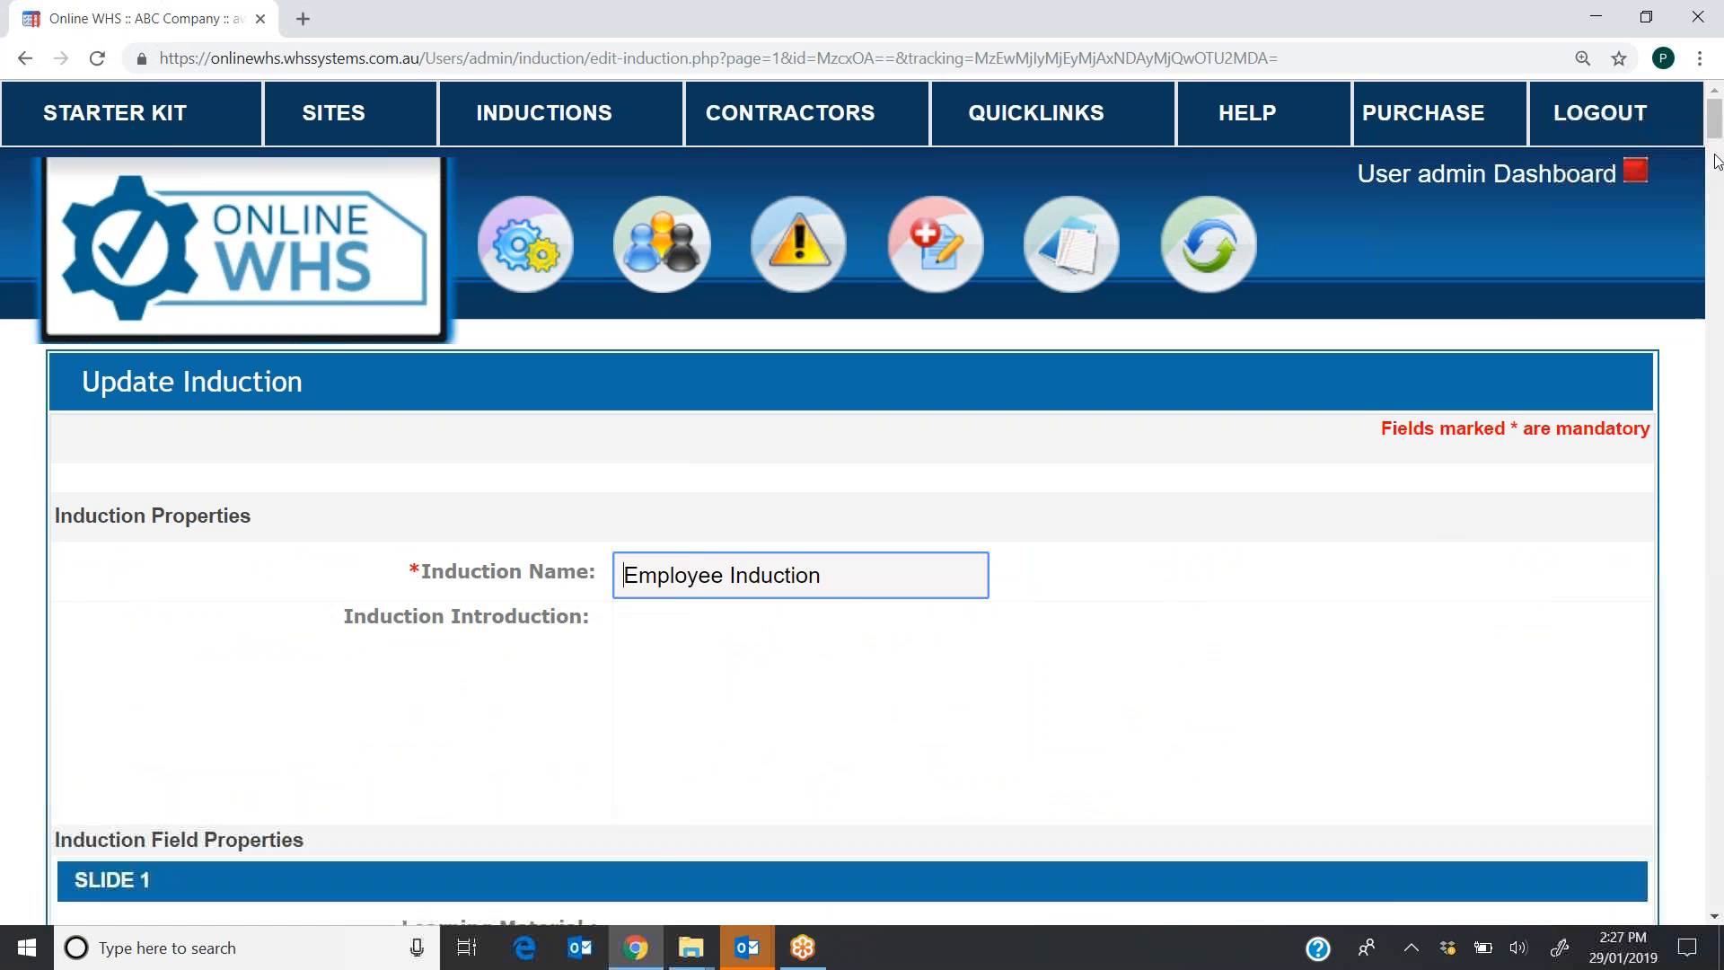
# - Locate the option for inserting a slide after slide 1 of the Employee Induction
pyautogui.click(1717, 188)
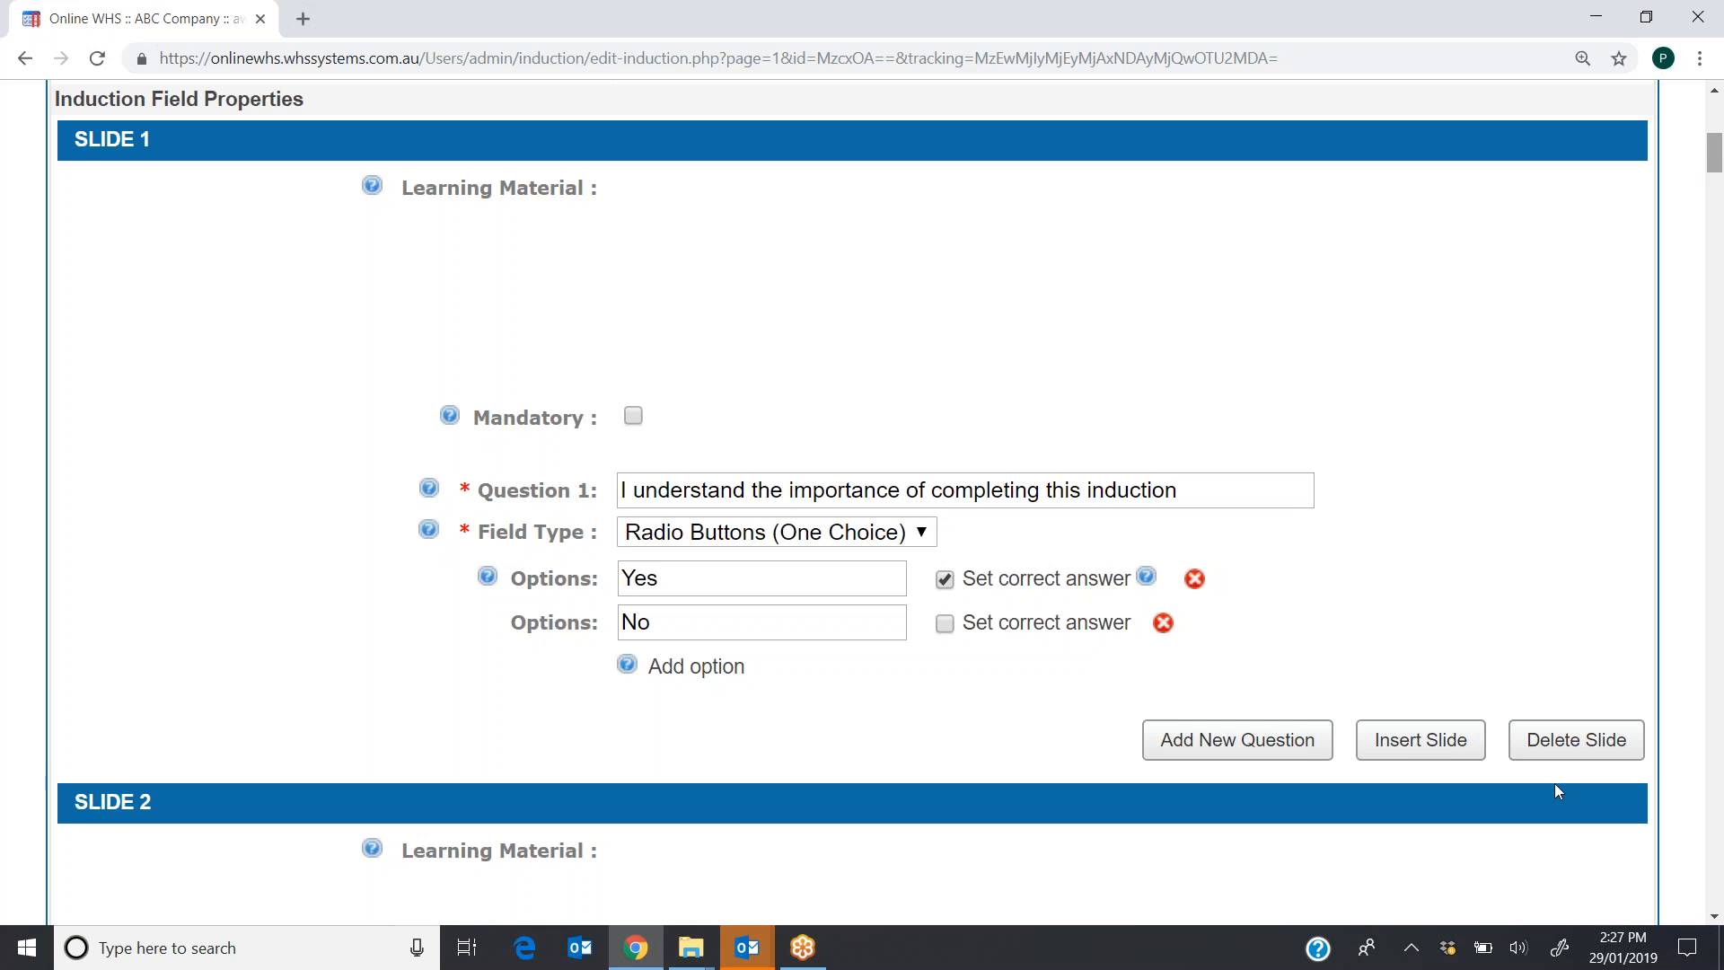
pyautogui.click(1405, 737)
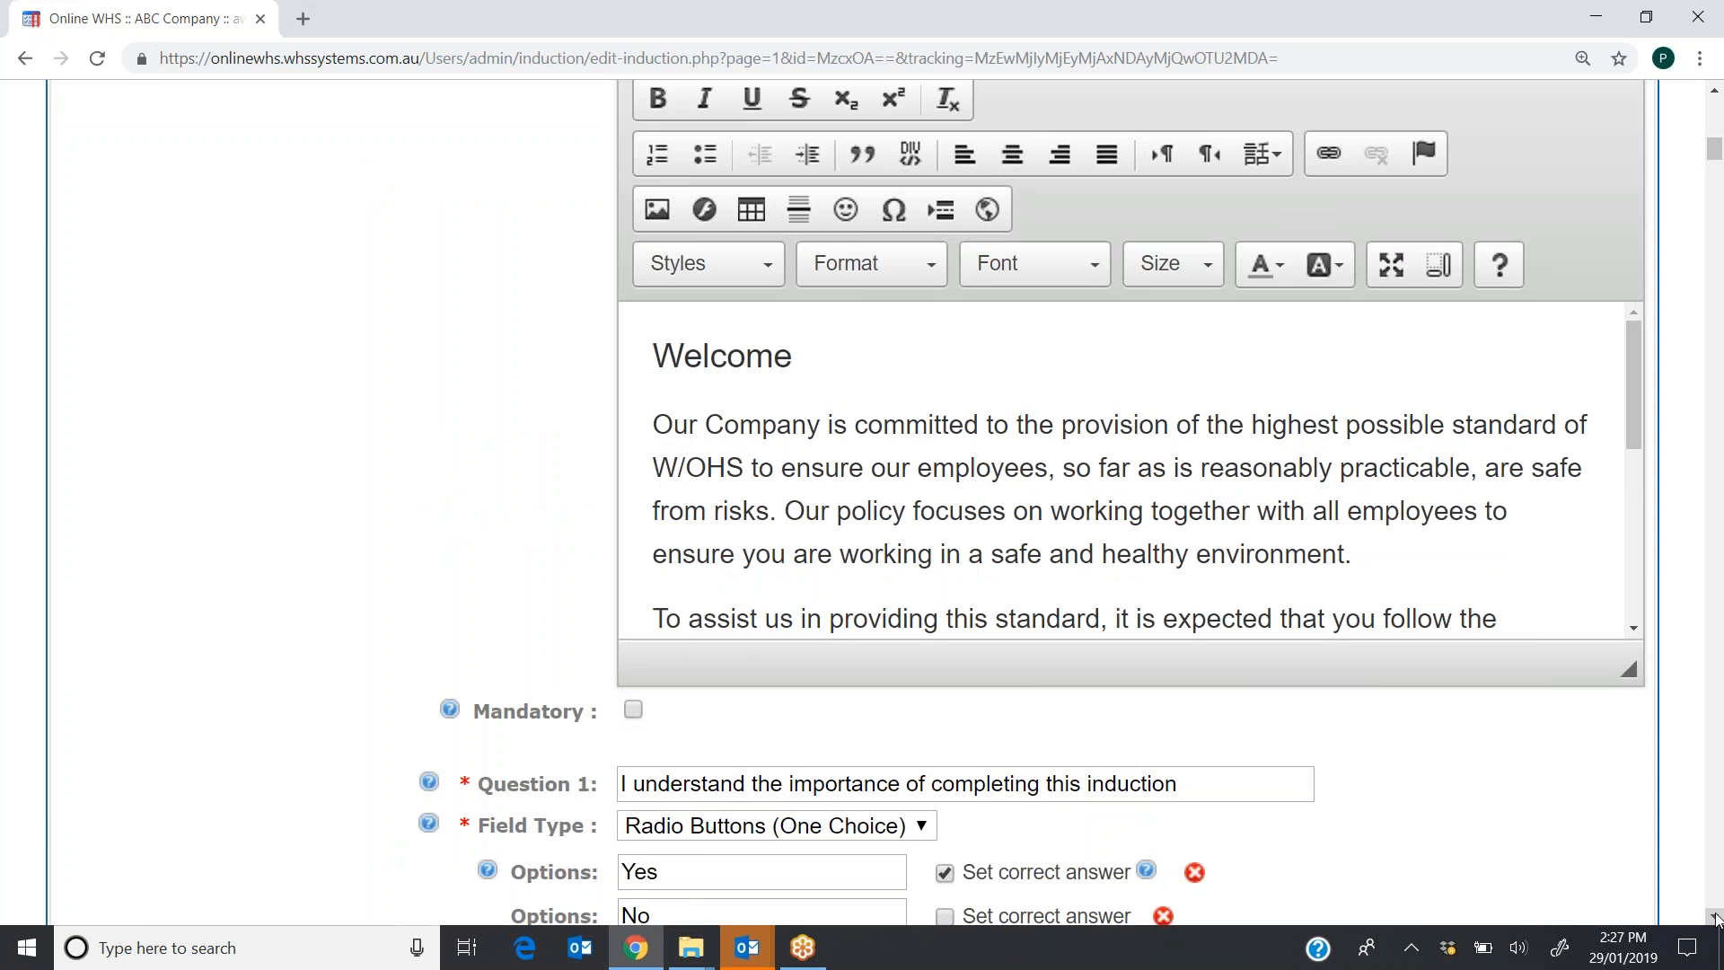
pyautogui.scroll(-4, 1717, 917)
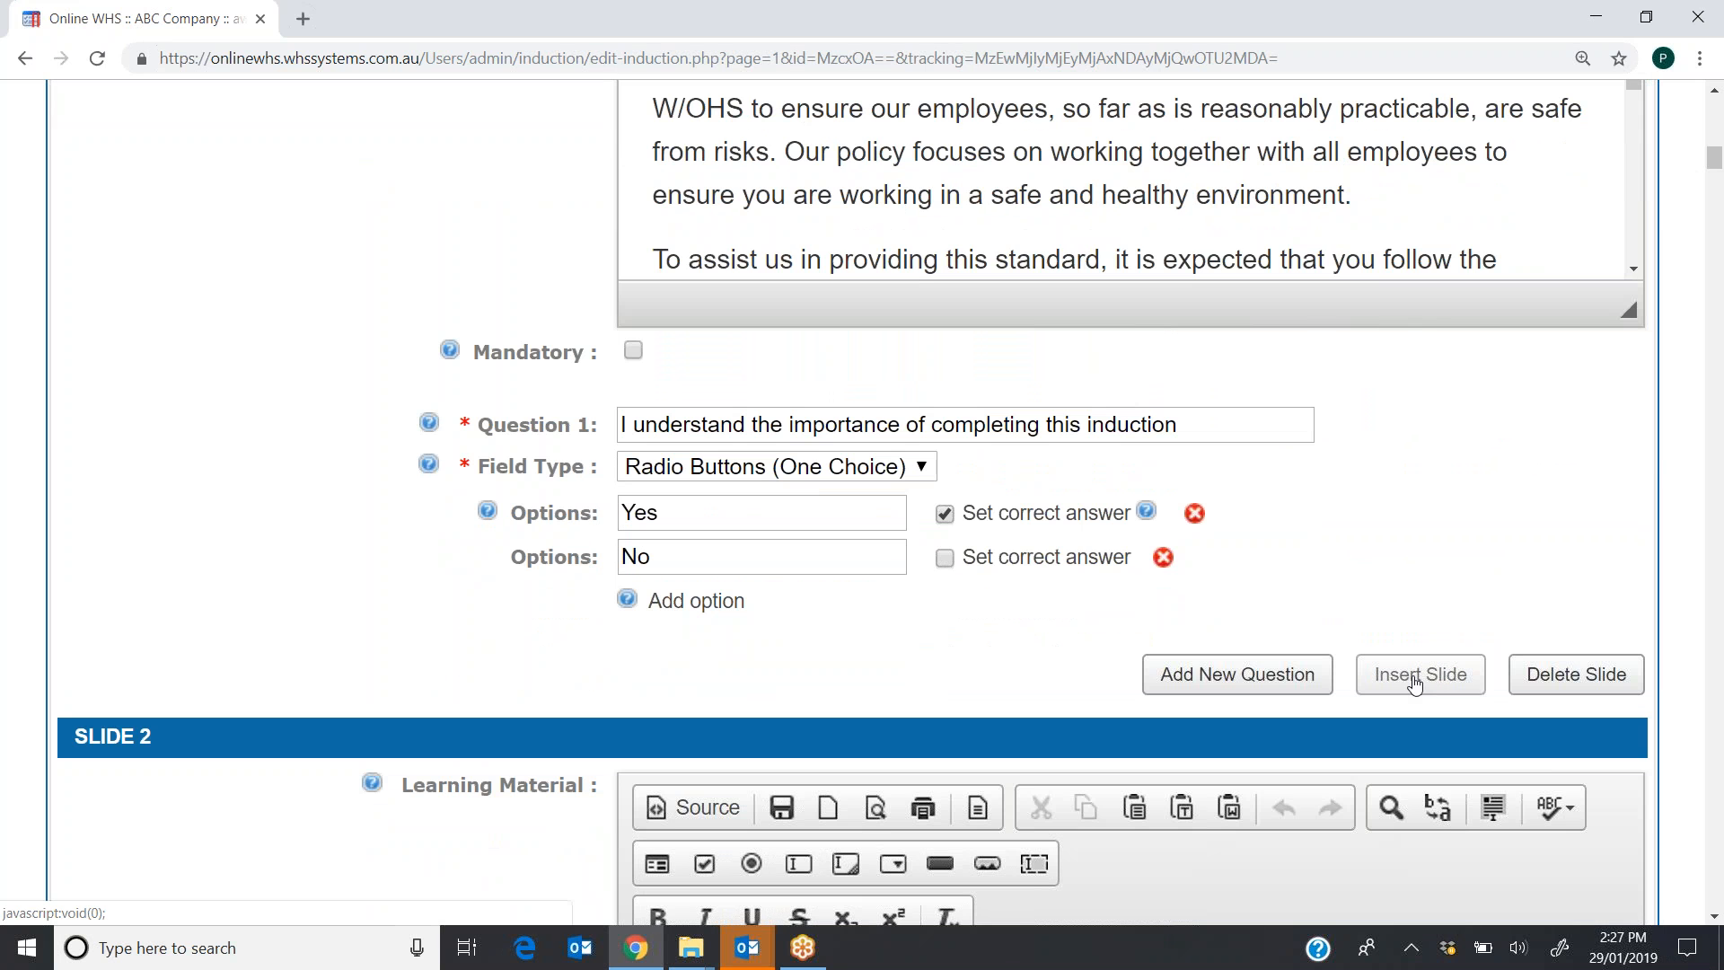
pyautogui.click(1413, 682)
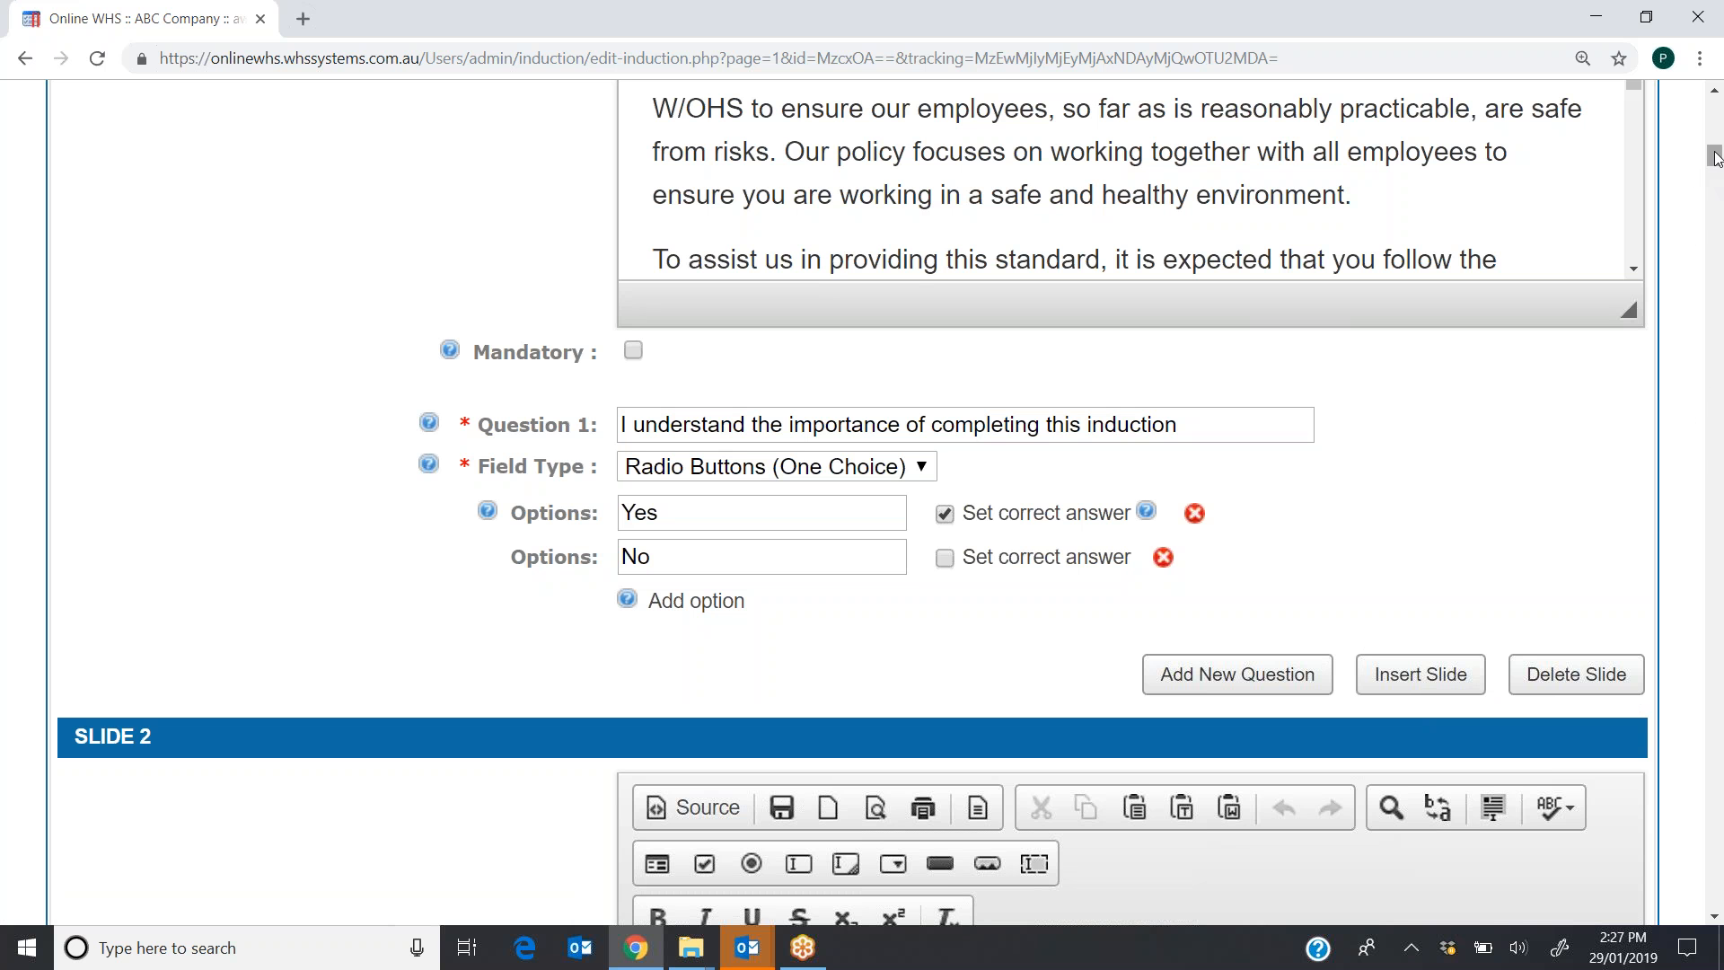
# - Leave the Employee Induction editor without saving and return to the Quicklinks overview
pyautogui.scroll(4, 1711, 106)
pyautogui.scroll(6, 1711, 106)
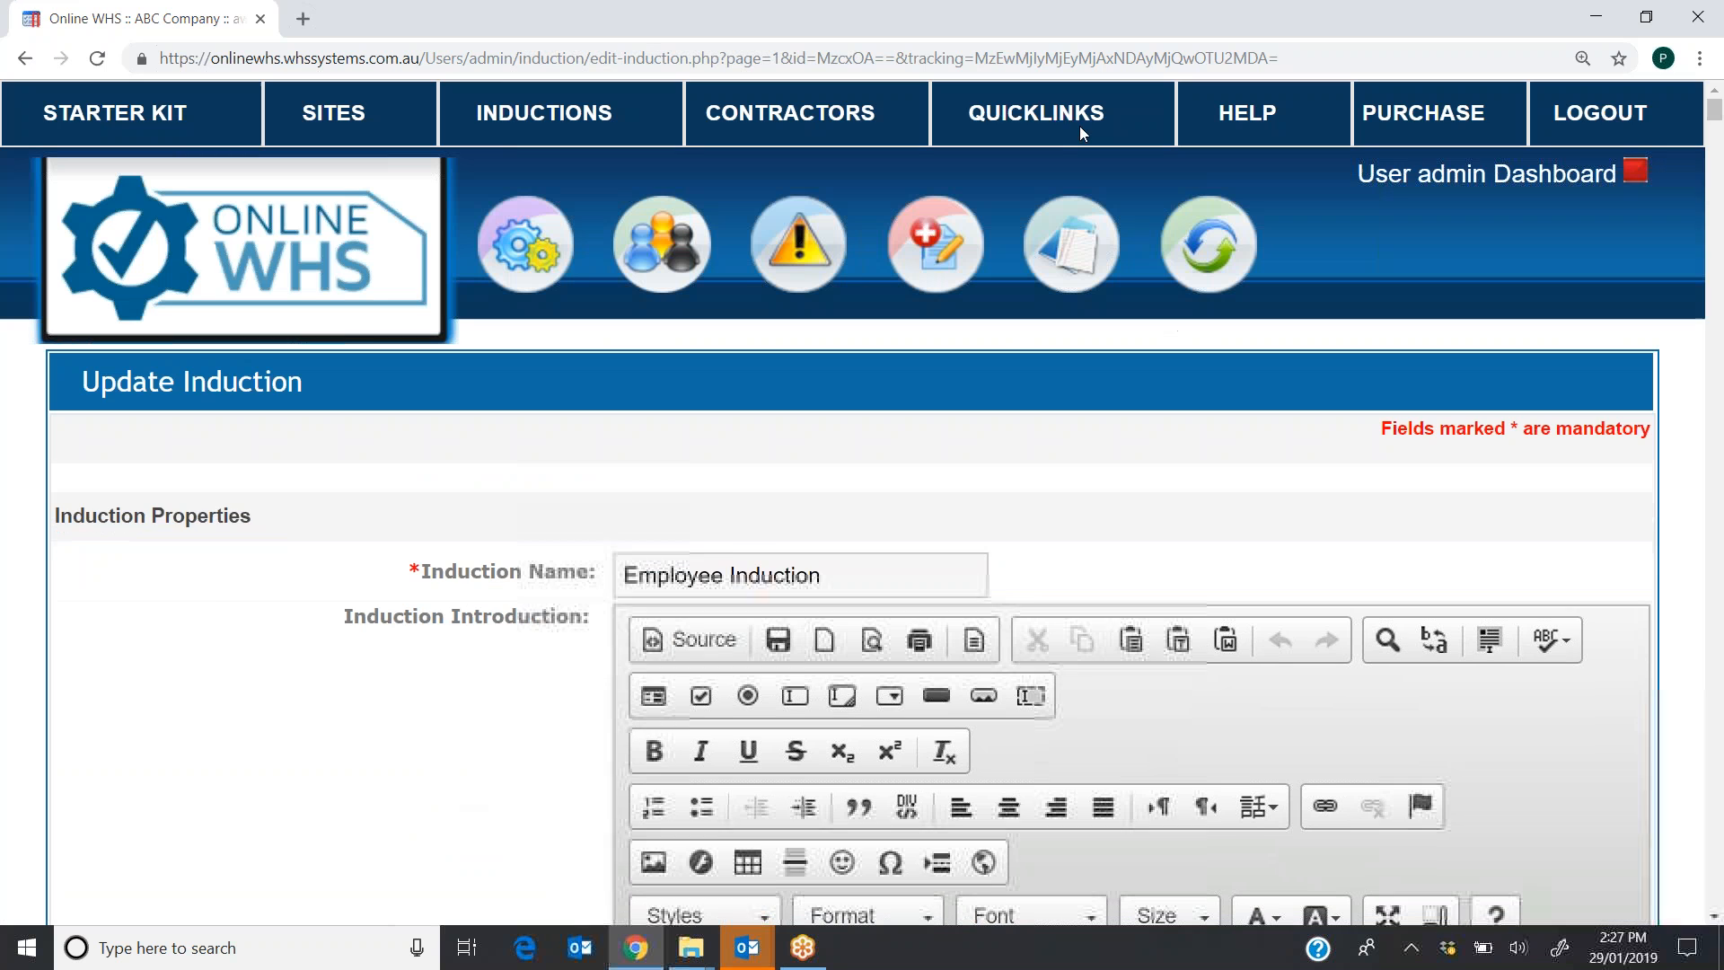
pyautogui.click(1037, 114)
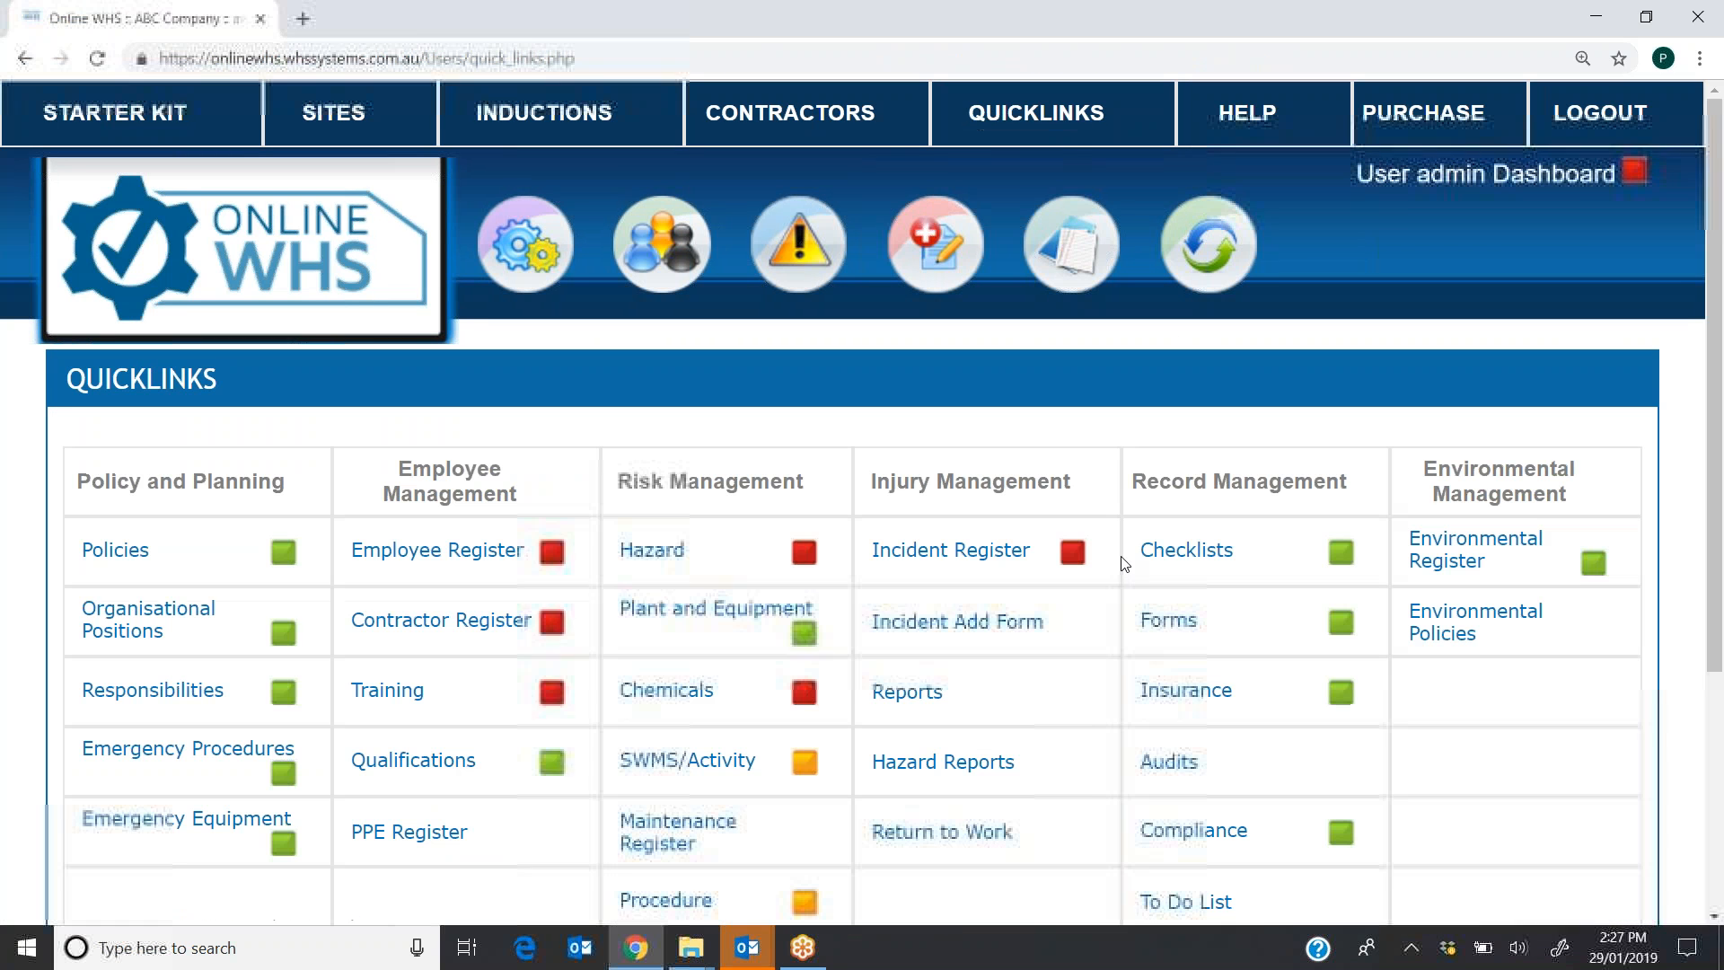
pyautogui.click(165, 783)
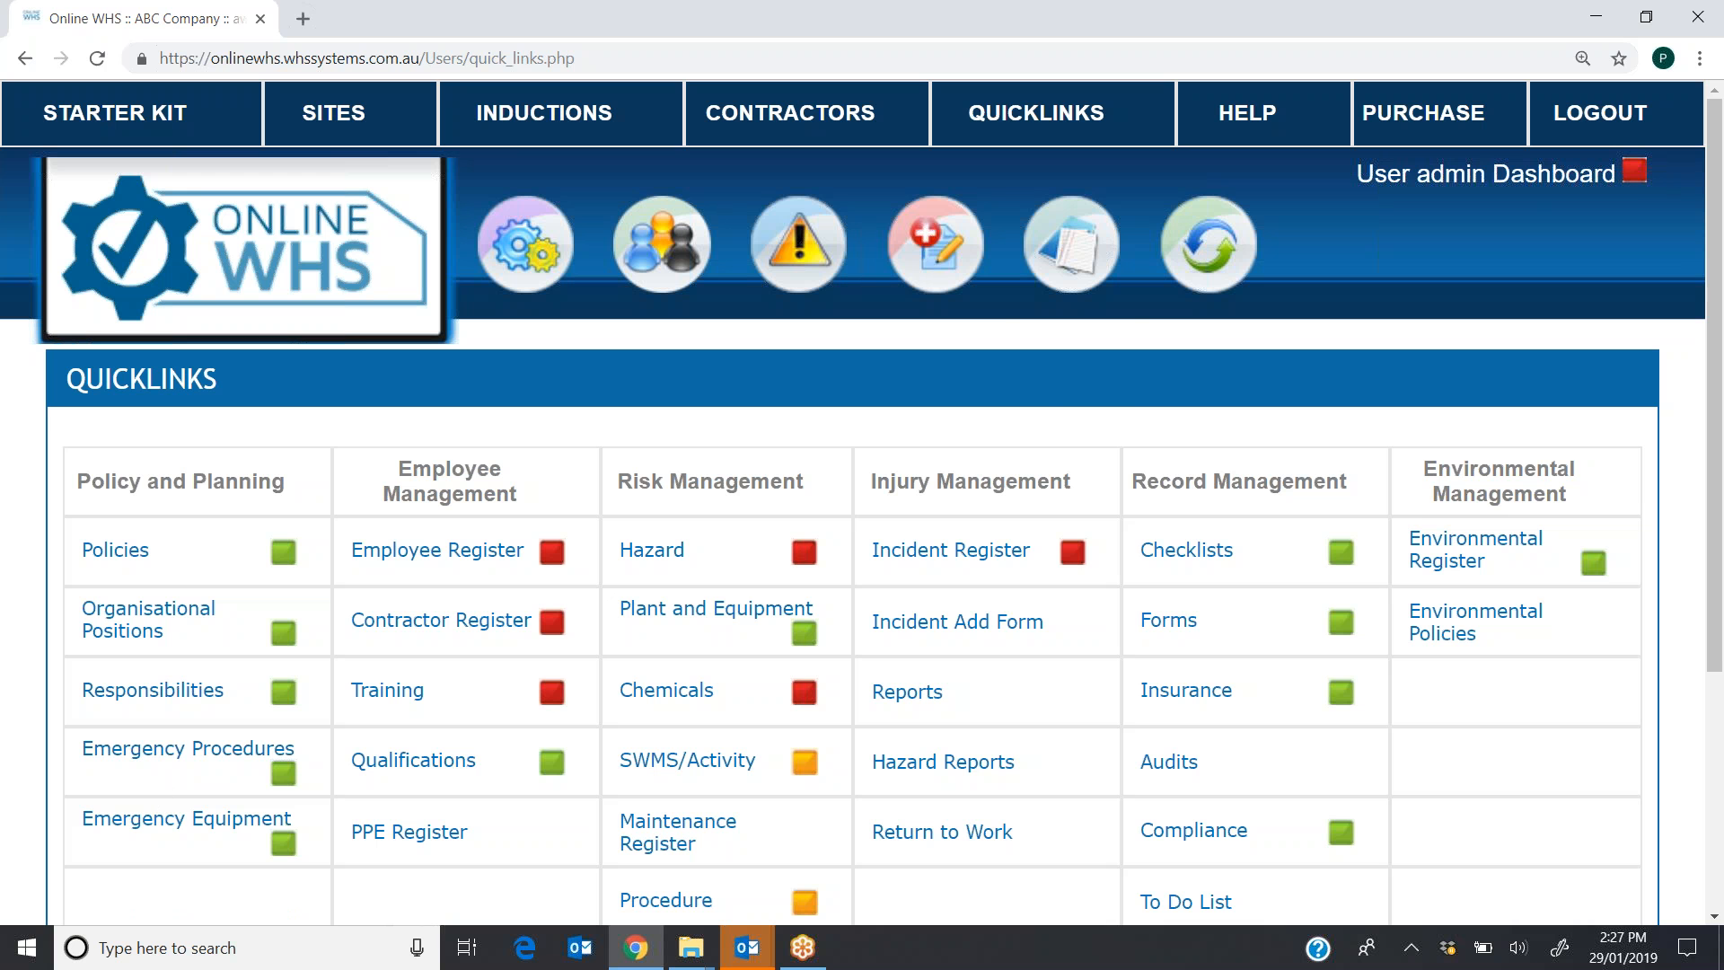